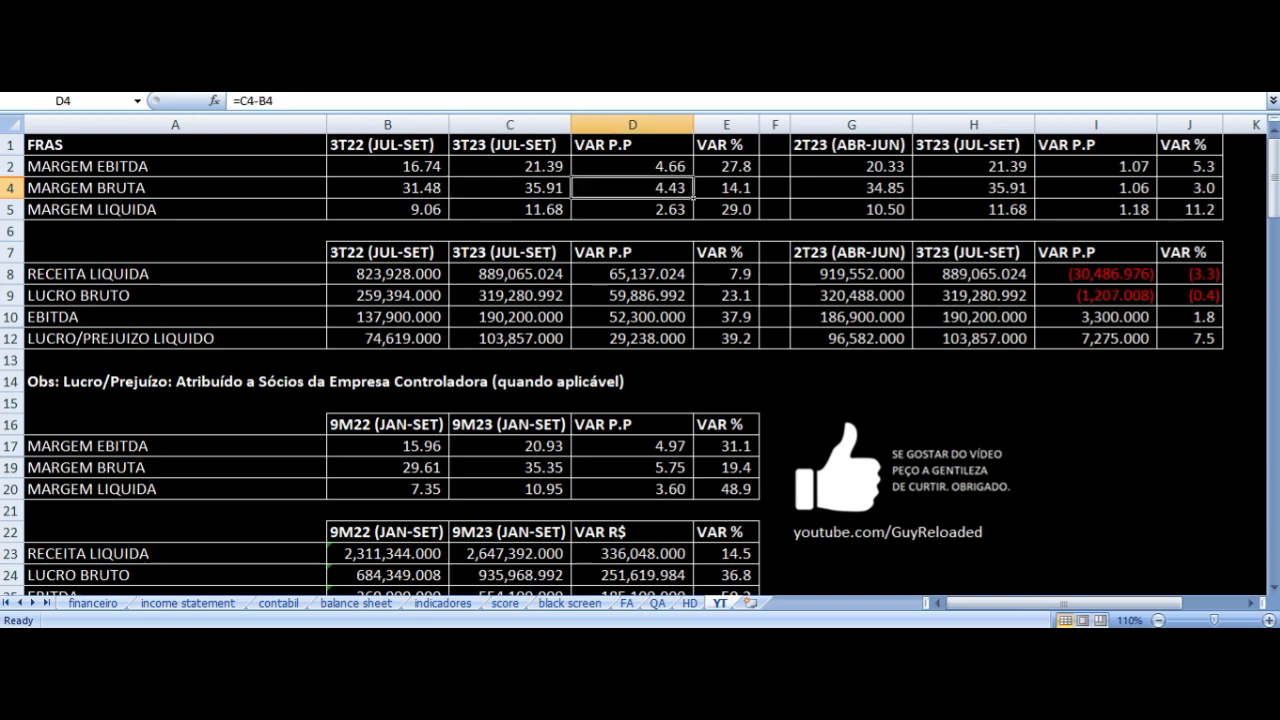
Examine the MARGEM LIQUIDA row for 3T22 against 3T23, including the margin variations in percentage points.
key("Up")
key("Up")
key("Down")
key("Down")
key("Down")
key("Left")
key("Left")
key("Left")
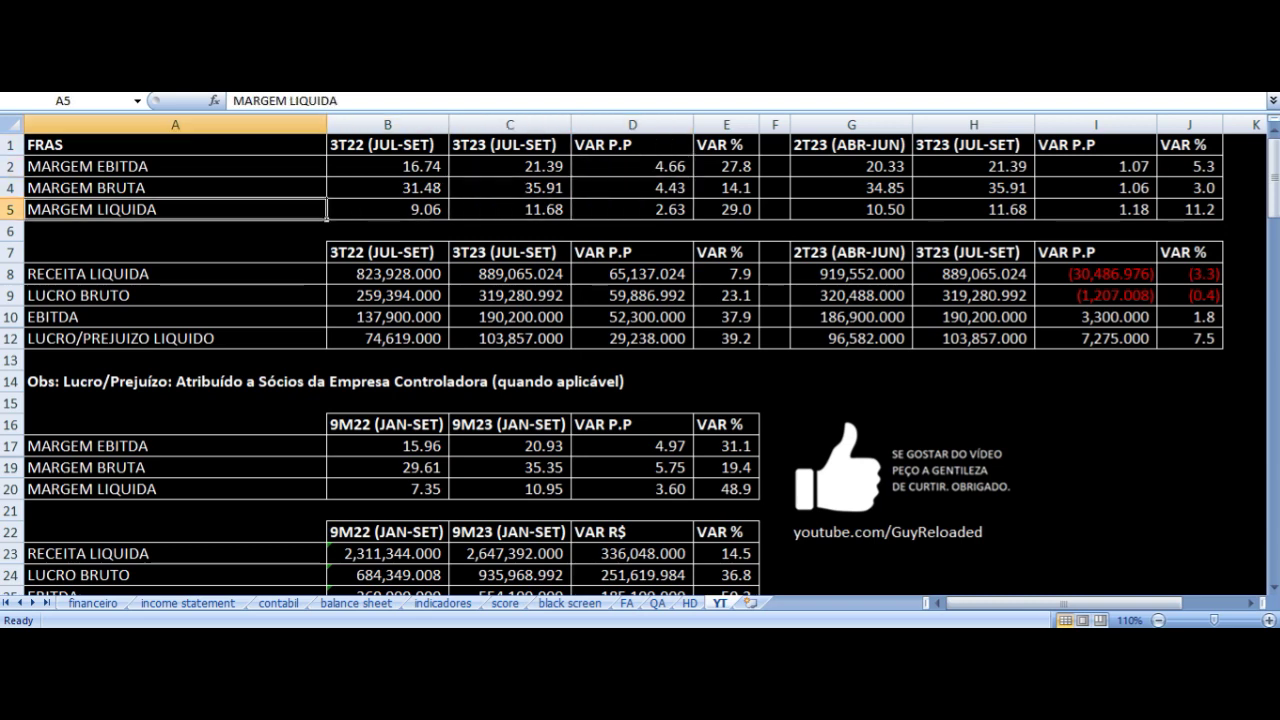
key("Right")
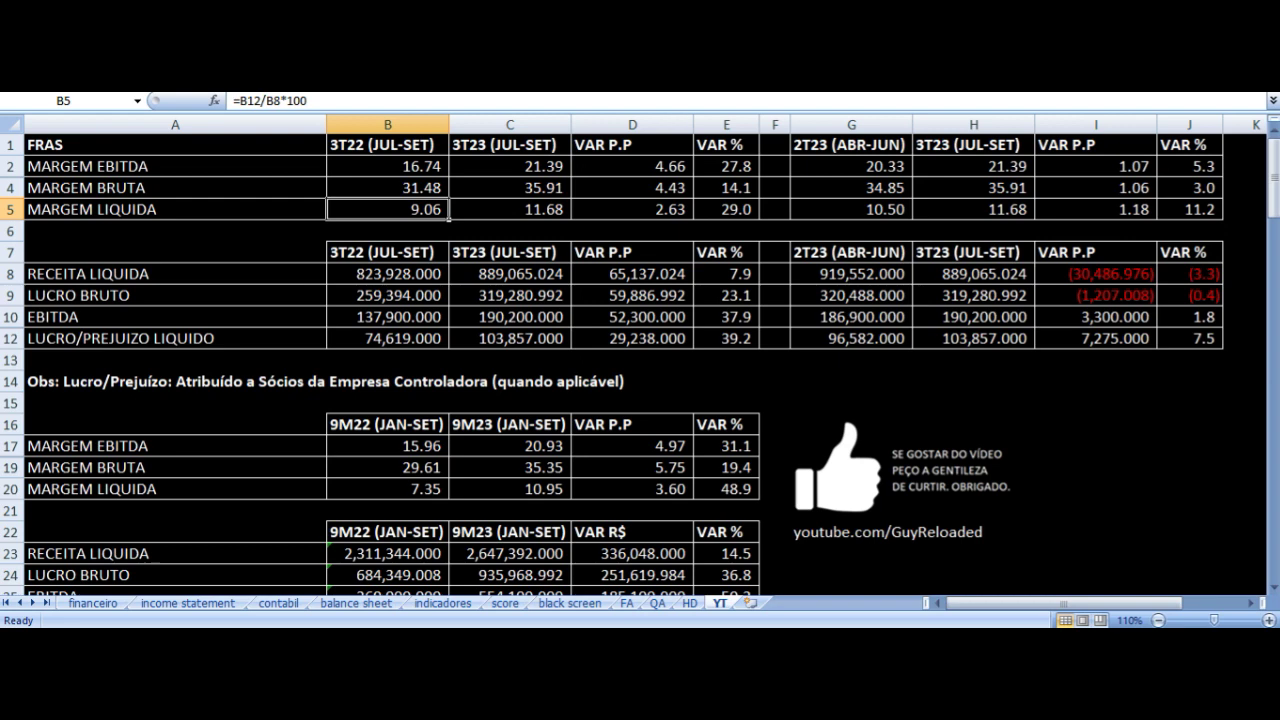
key("Right")
key("Right")
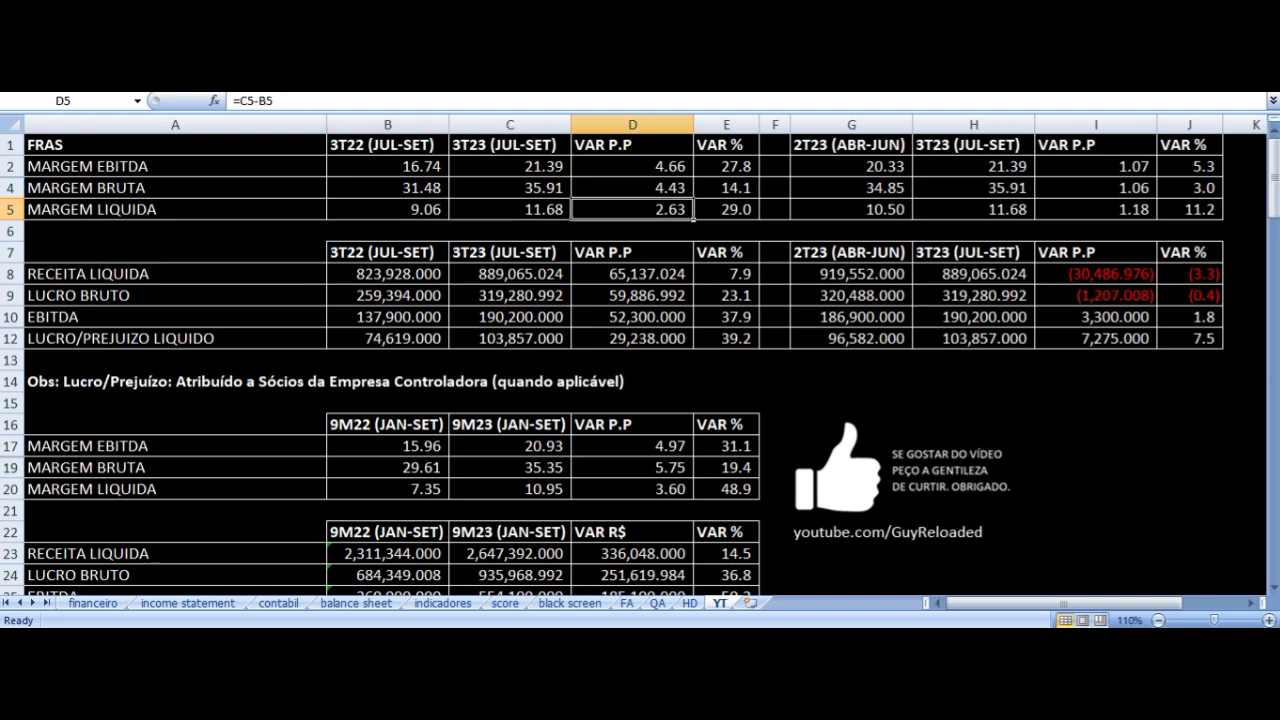
key("Up")
key("Up")
key("Up")
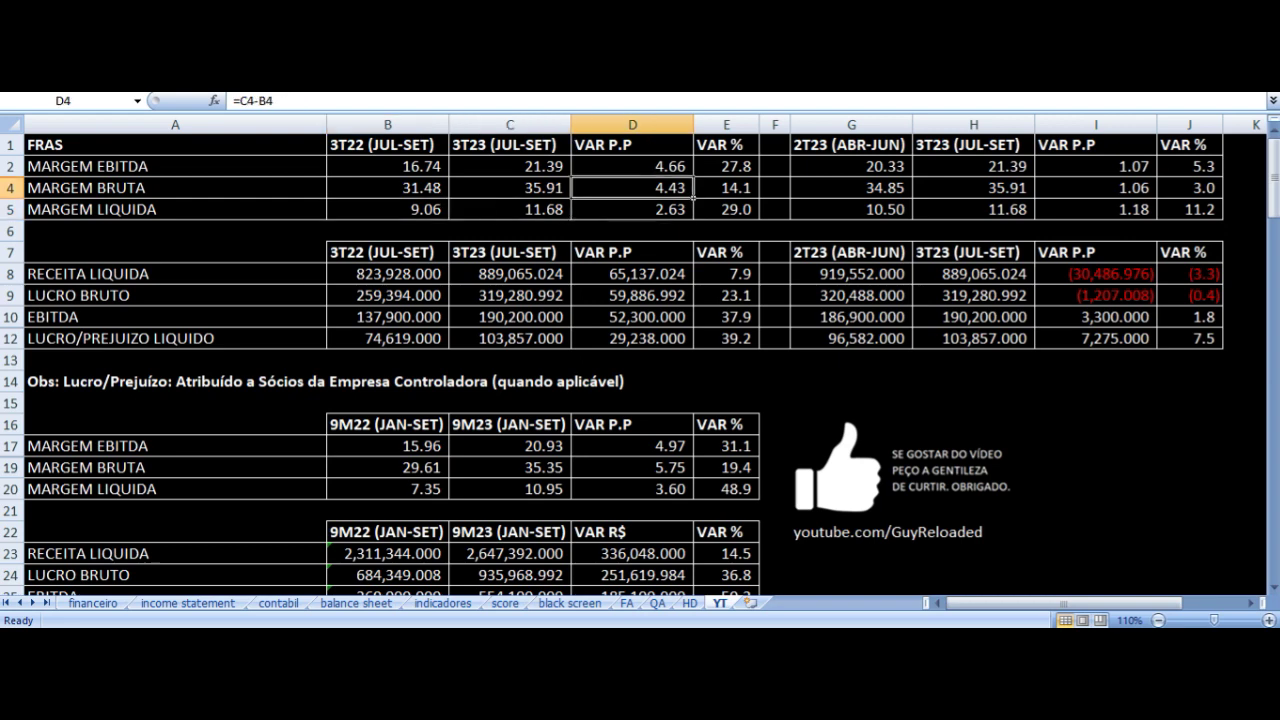
Examine the RECEITA LIQUIDA row for 3T22 against 3T23, through to its percentage variation.
key("Down")
key("Down")
key("Down")
key("Down")
key("Down")
key("Down")
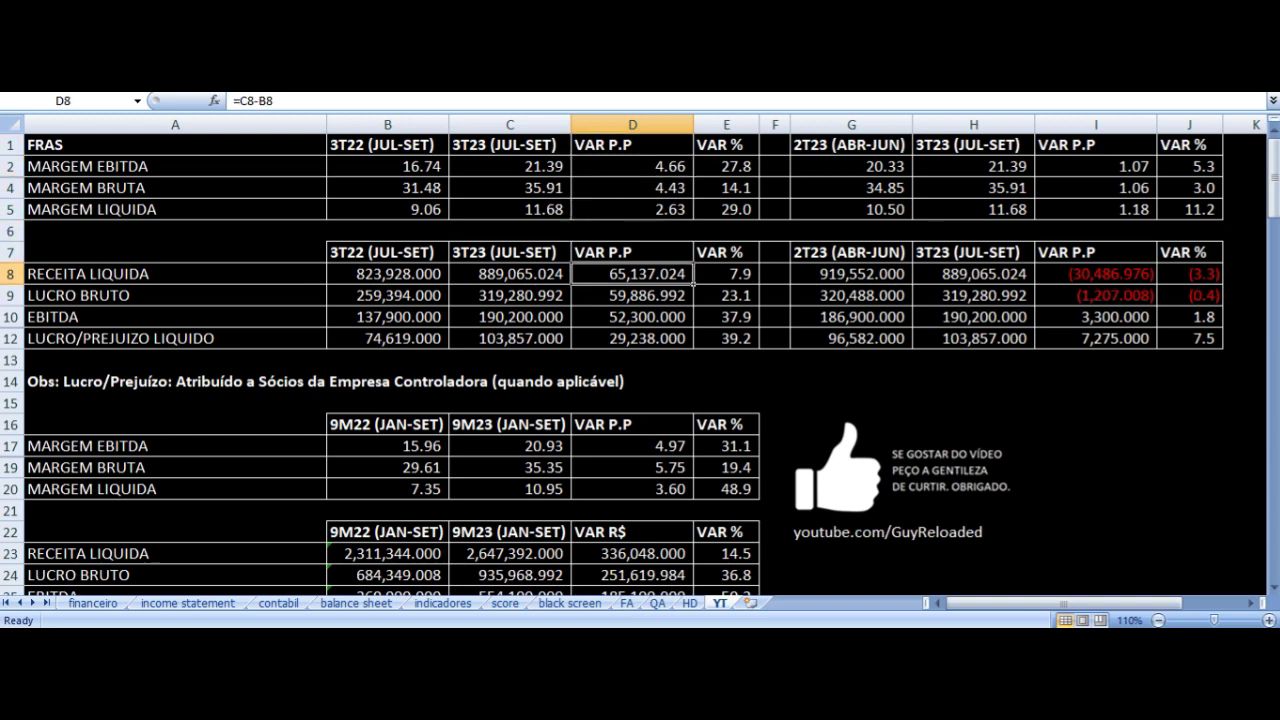
key("Left")
key("Left")
key("Left")
key("Right")
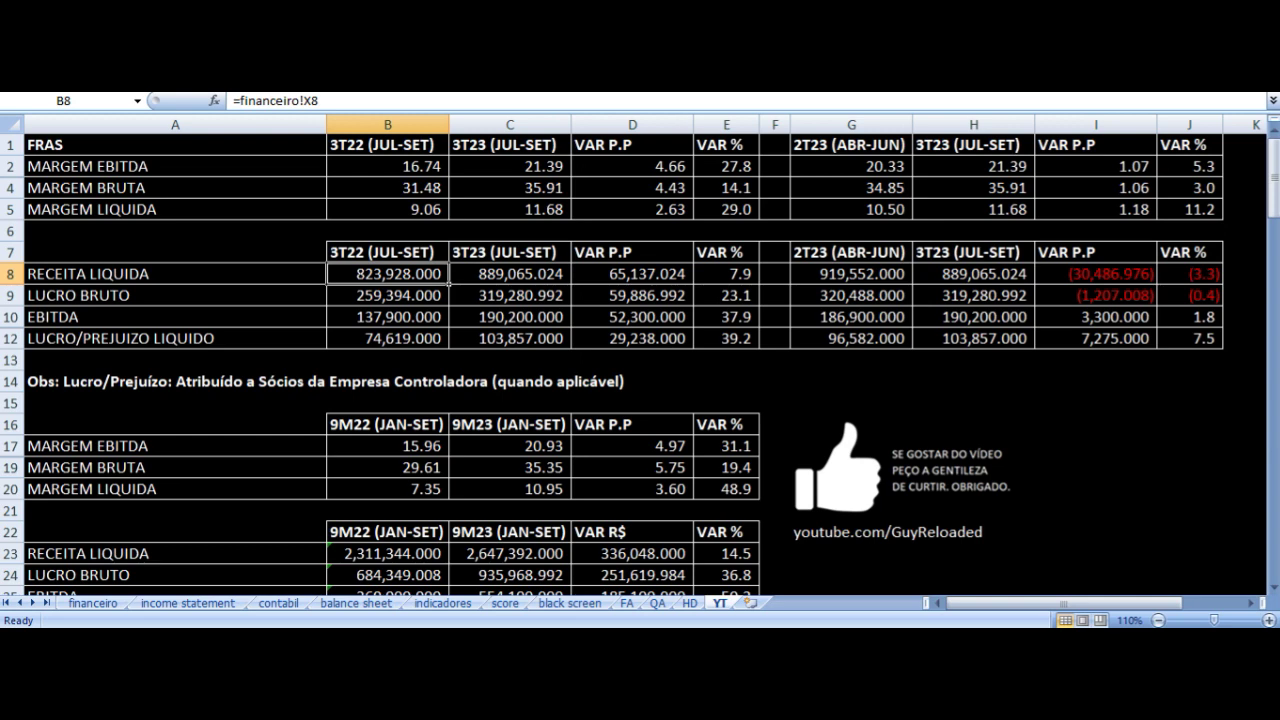
key("Right")
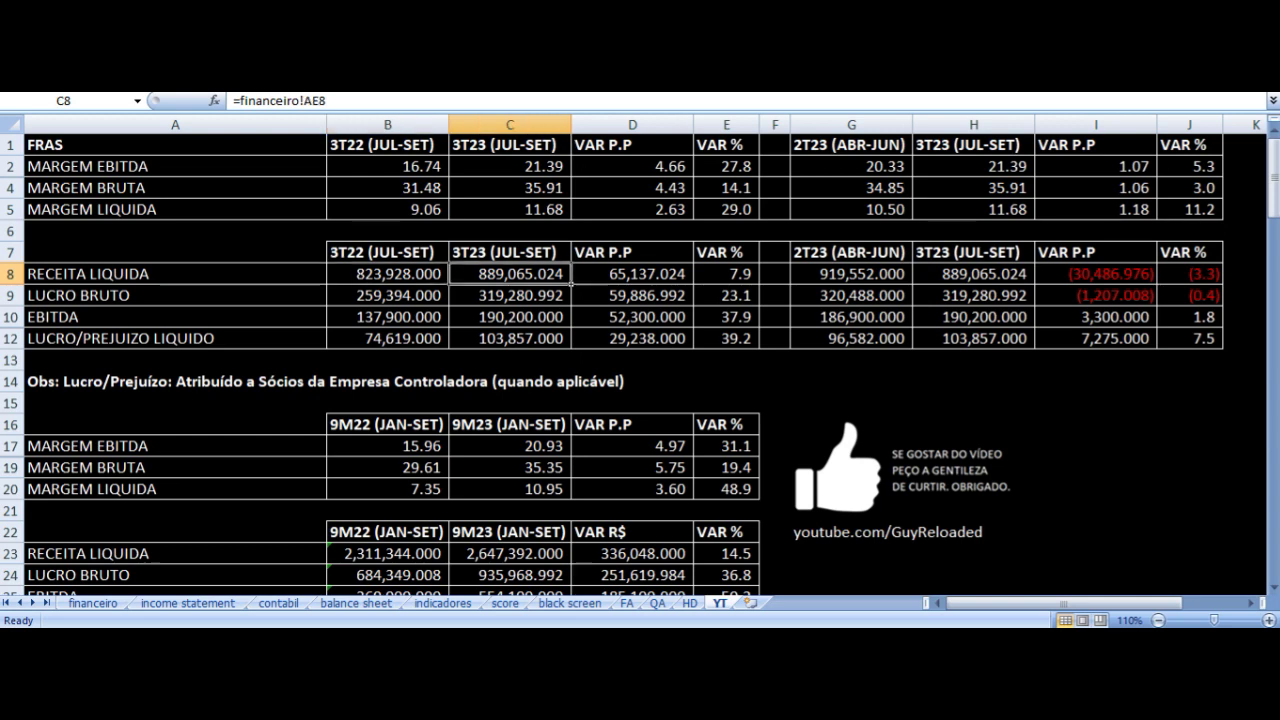
key("Right")
key("Right")
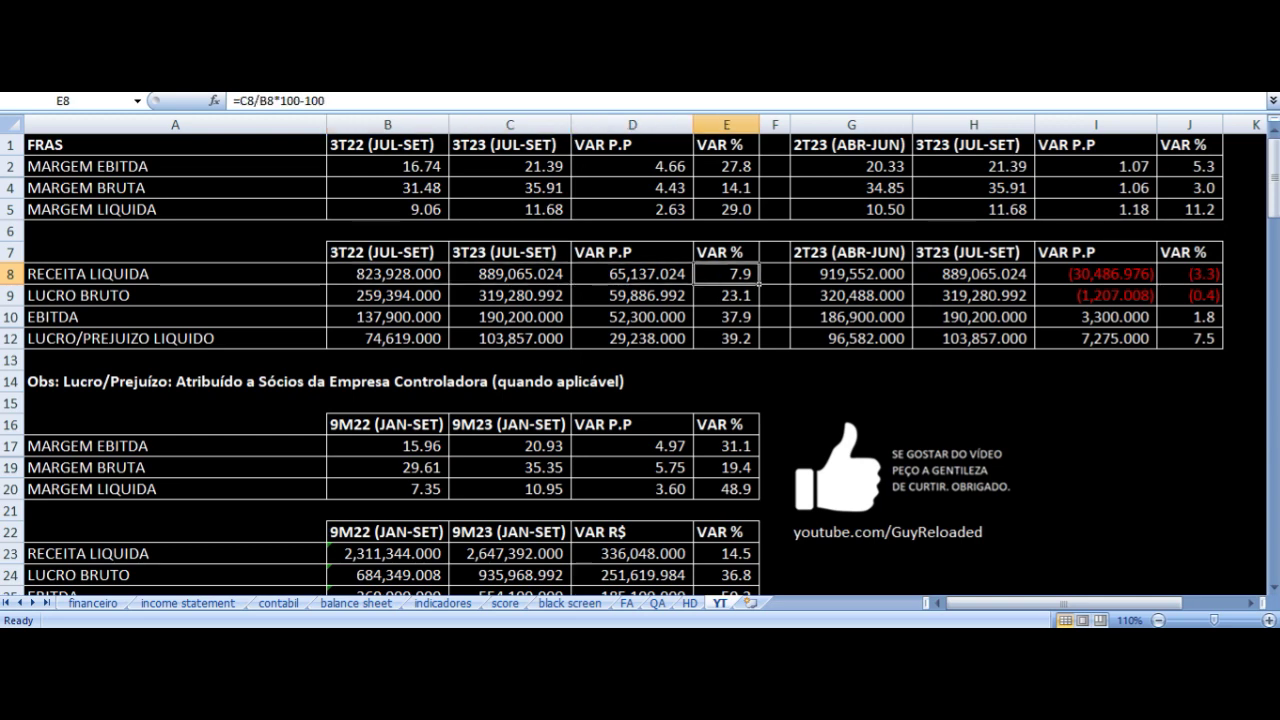
Examine the LUCRO BRUTO row for 3T22 against 3T23 and compare its percentage variation with that of RECEITA LIQUIDA.
key("Down")
key("Left")
key("Left")
key("Left")
key("Left")
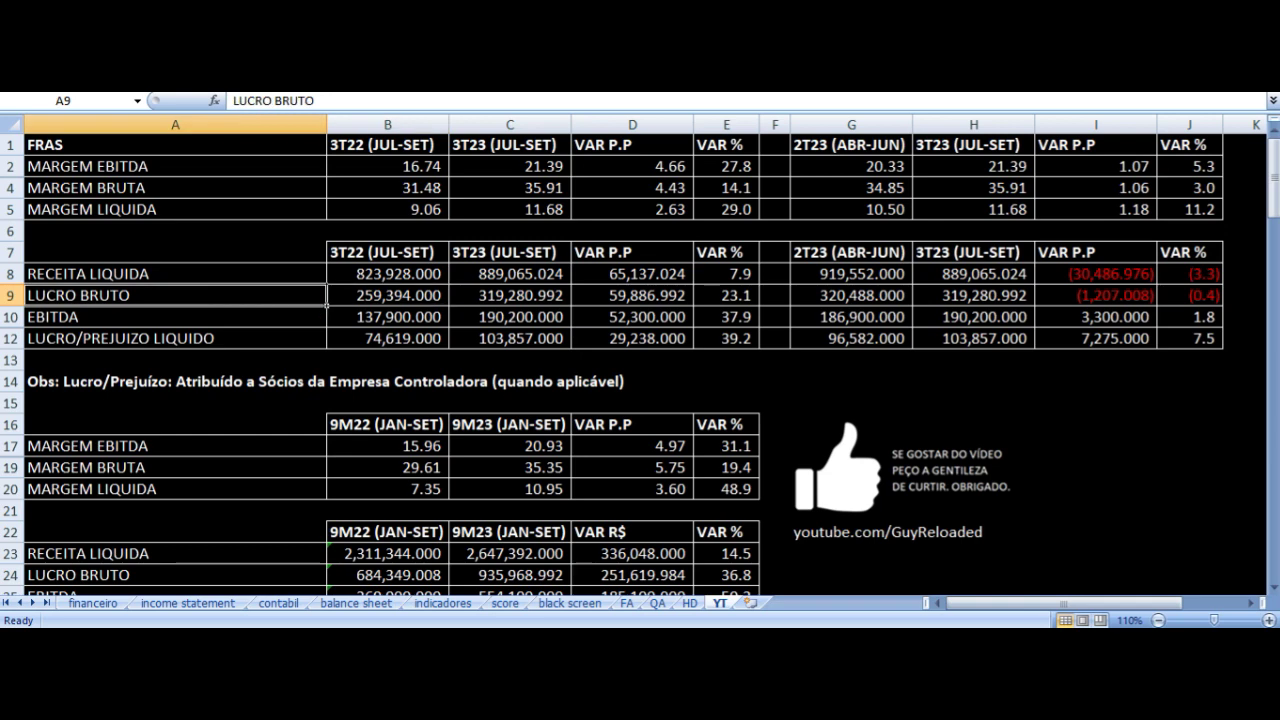
key("Right")
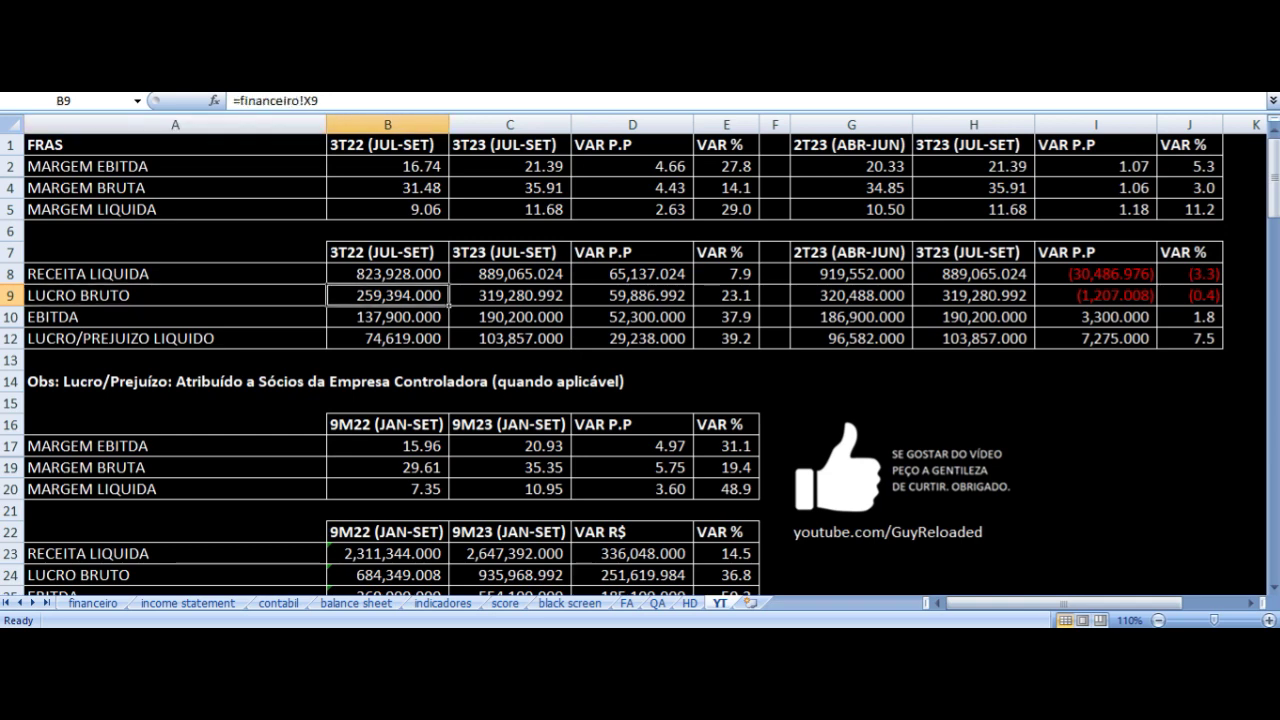
key("Right")
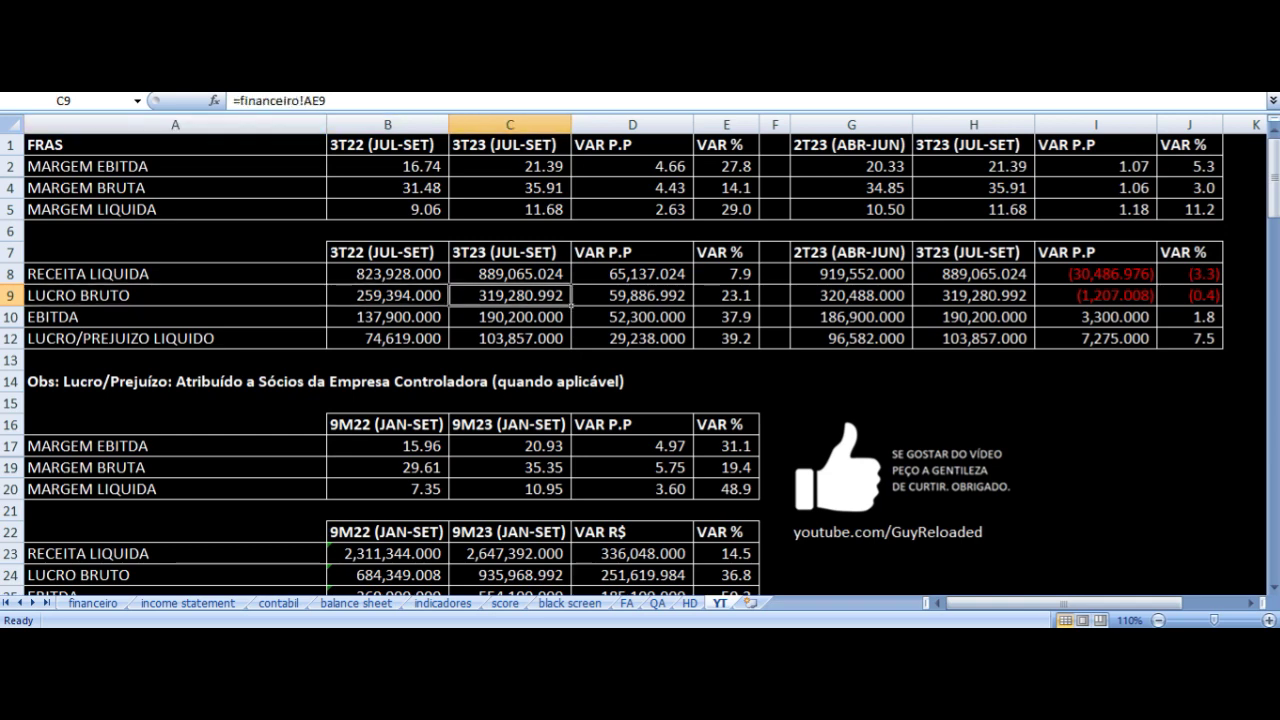
key("Right")
key("Right")
key("Up")
key("Up")
Examine the quarterly EBITDA row for 3T22 against 3T23, through to its percentage variation.
key("Down")
key("Down")
key("Down")
key("Left")
key("Left")
key("Left")
key("Left")
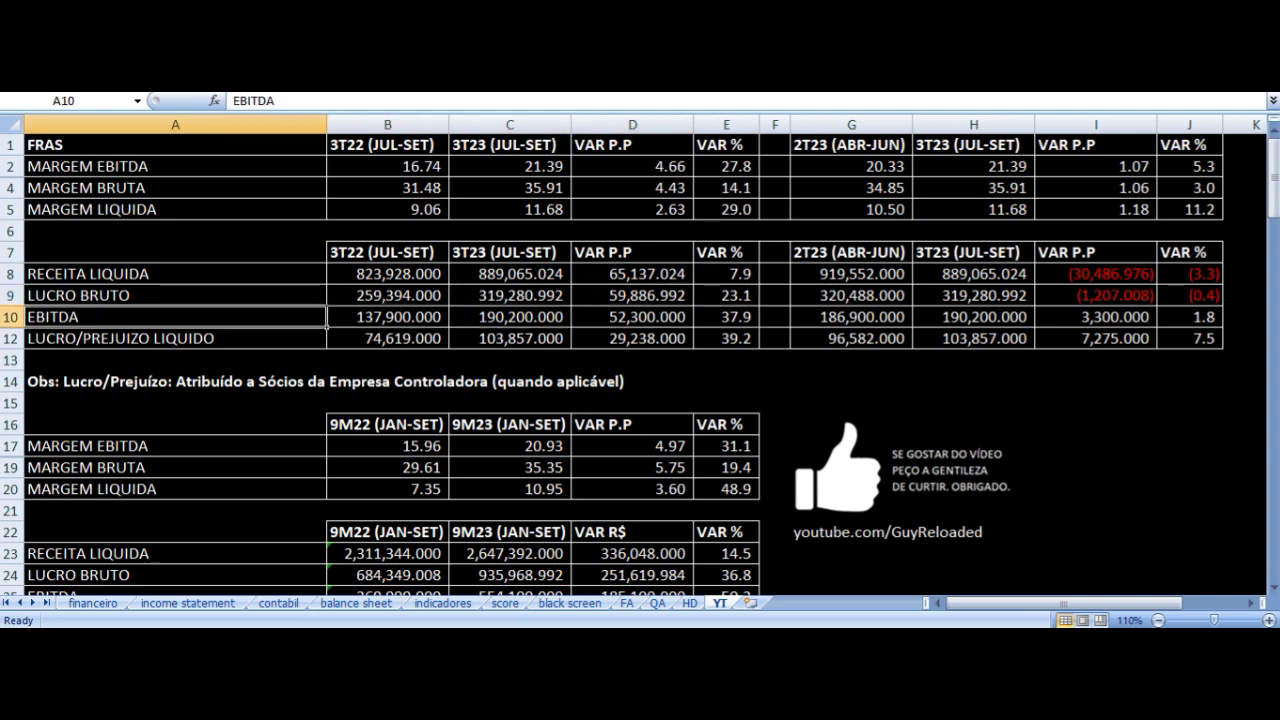
key("Right")
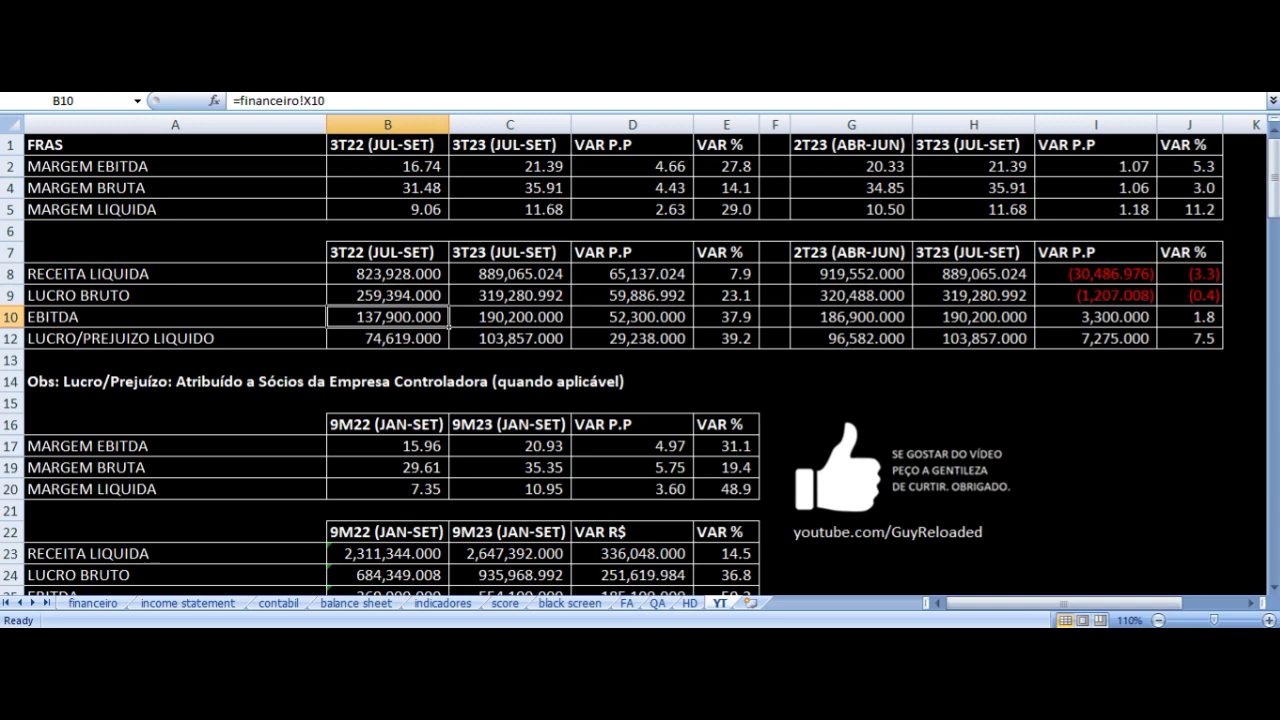
key("Right")
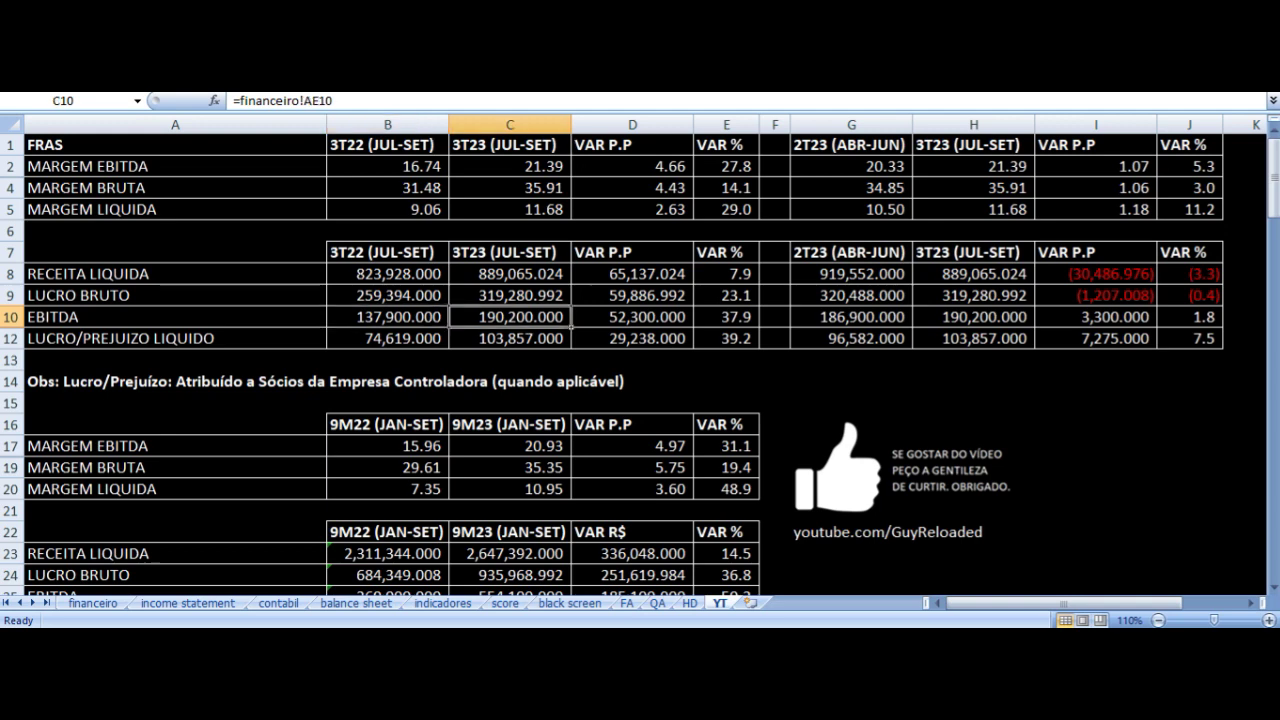
key("Right")
key("Right")
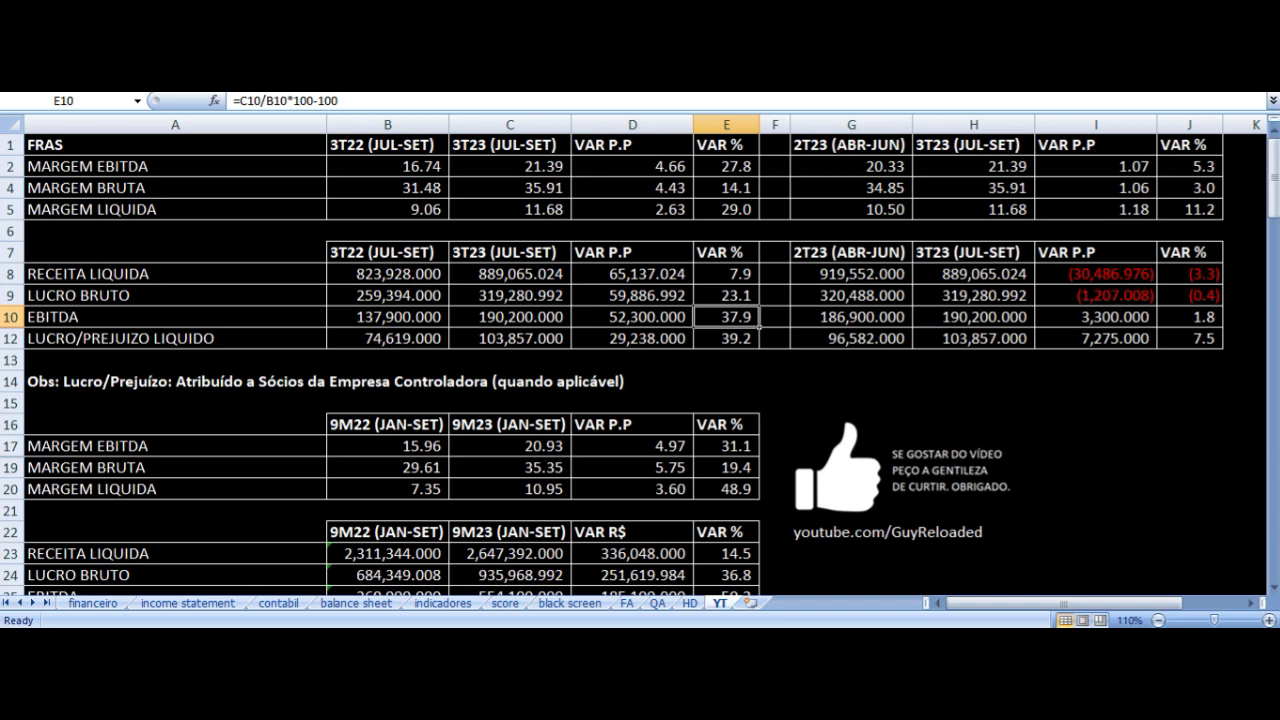
Examine the LUCRO/PREJUIZO LIQUIDO row for 3T22 against 3T23, through to its percentage variation.
key("Left")
key("Down")
key("Left")
key("Left")
key("Left")
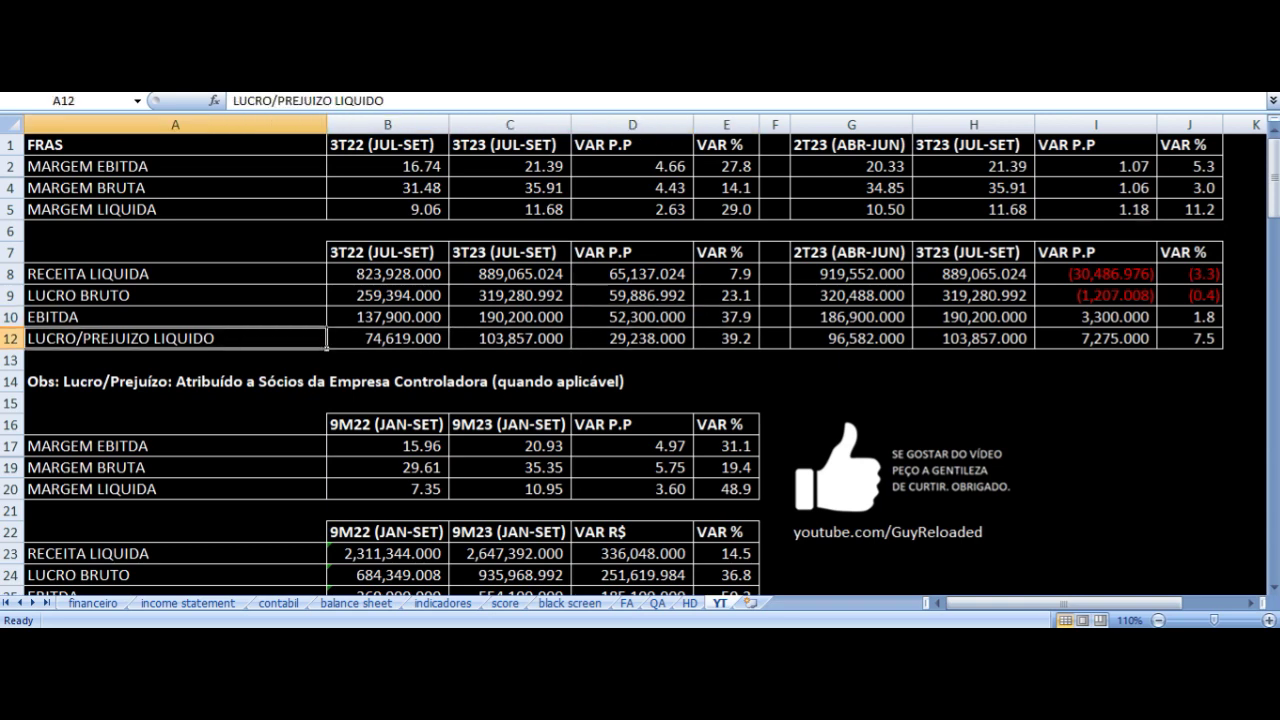
key("Right")
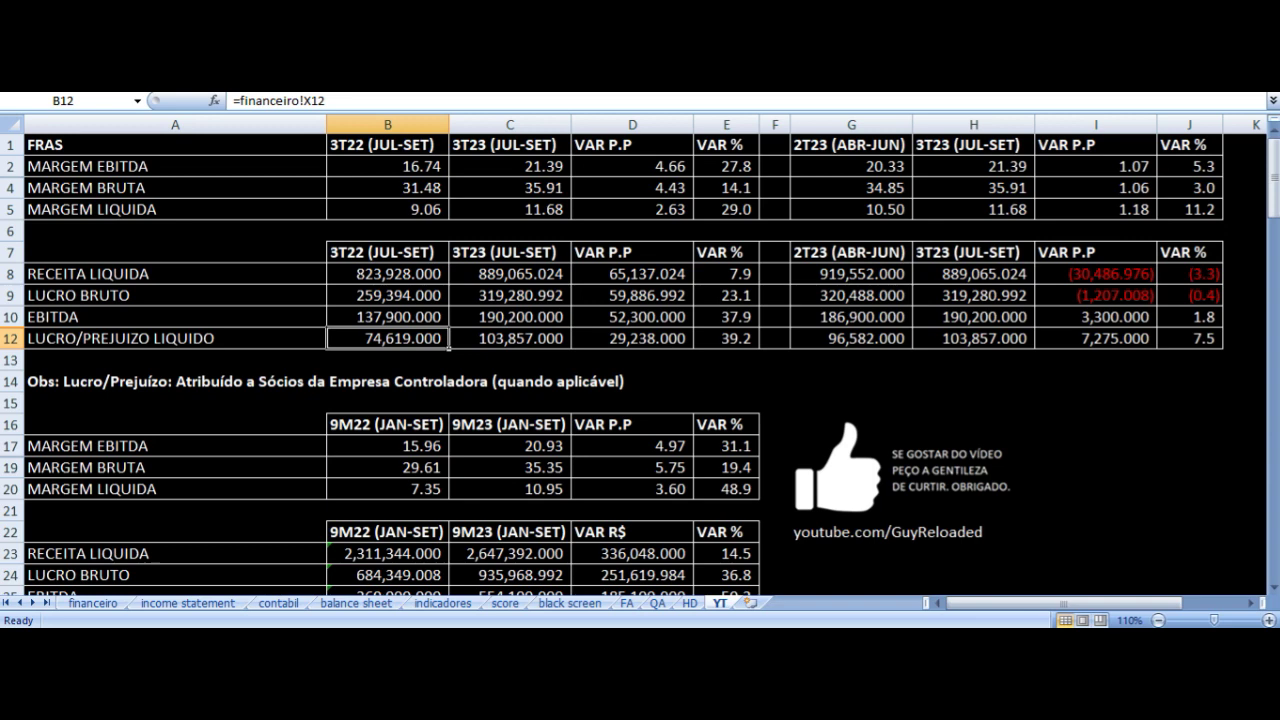
key("Right")
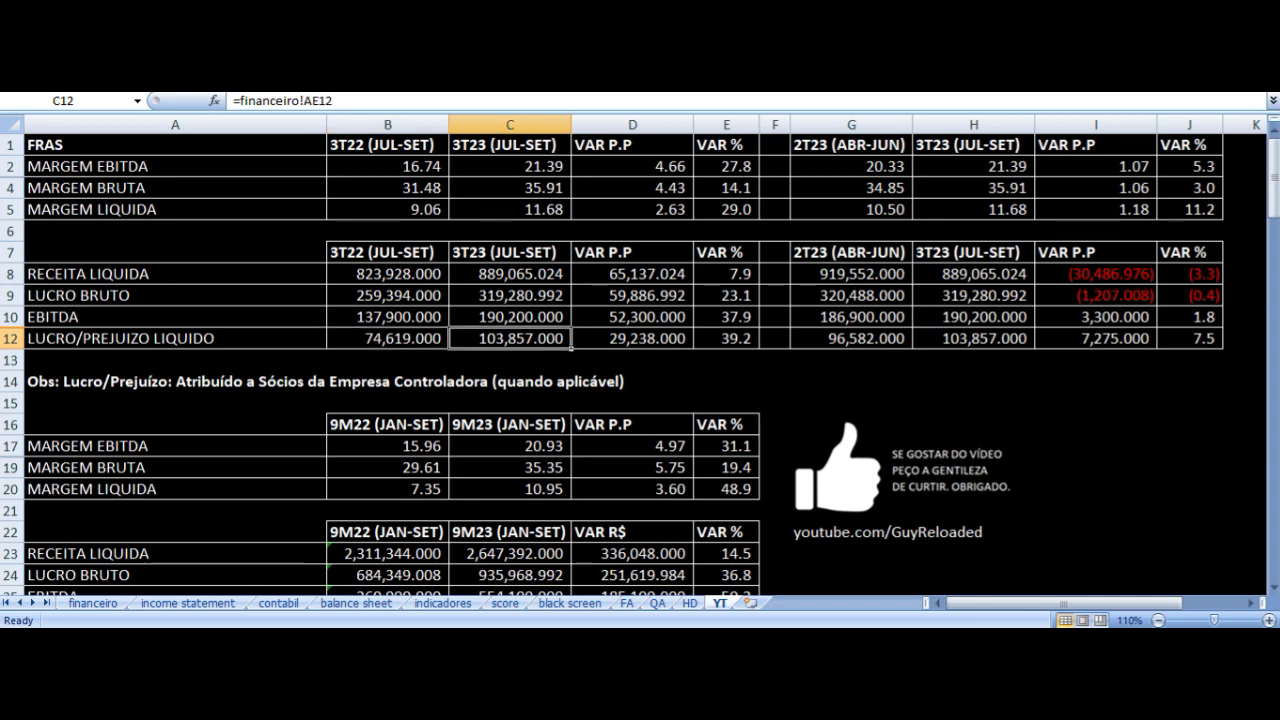
key("Right")
key("Right")
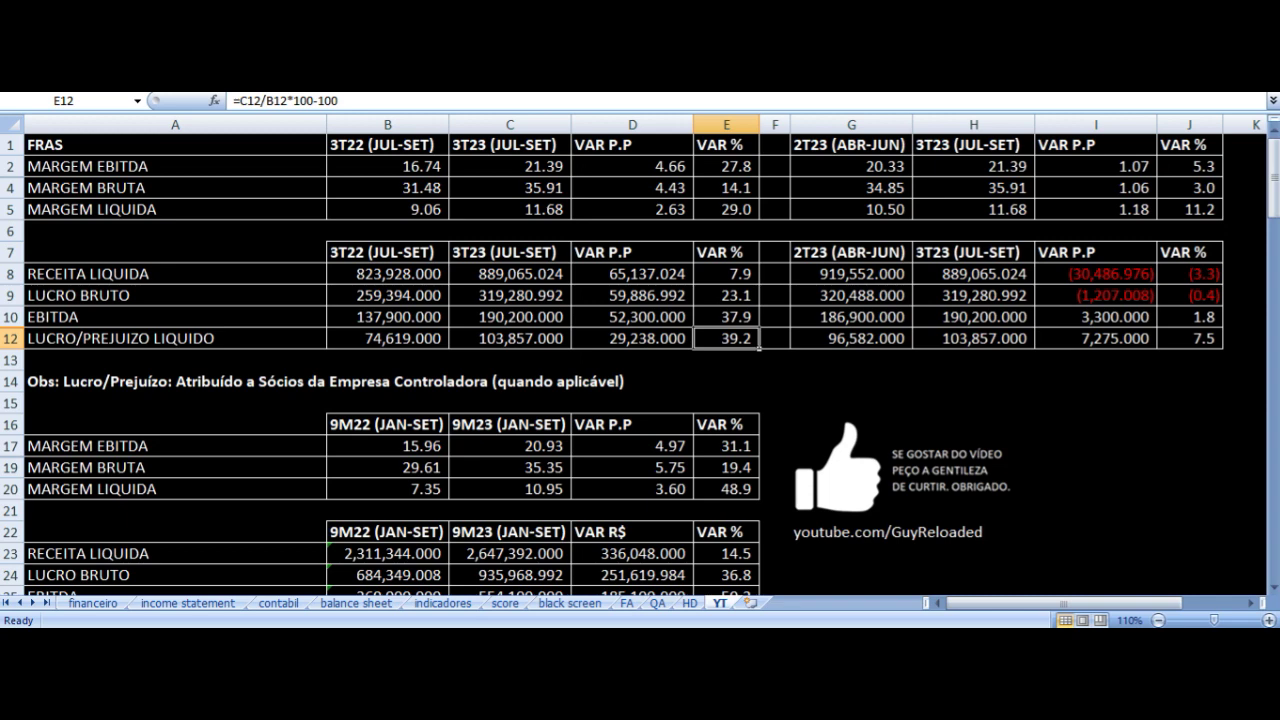
Review the variations of revenue, gross profit, EBITDA and net profit across the whole 3T22 versus 3T23 comparison block.
key("Up")
key("Up")
key("Up")
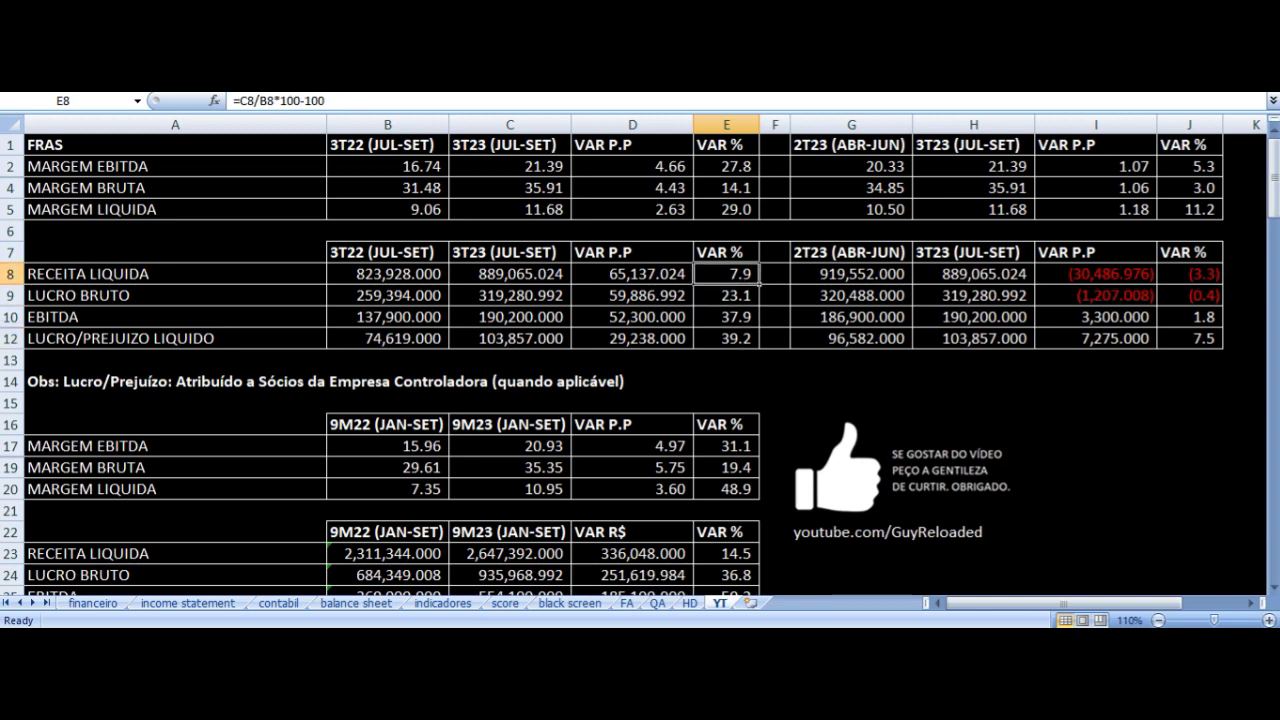
key("Left")
key("Left")
key("Left")
key("Left")
key("Down")
key("Down")
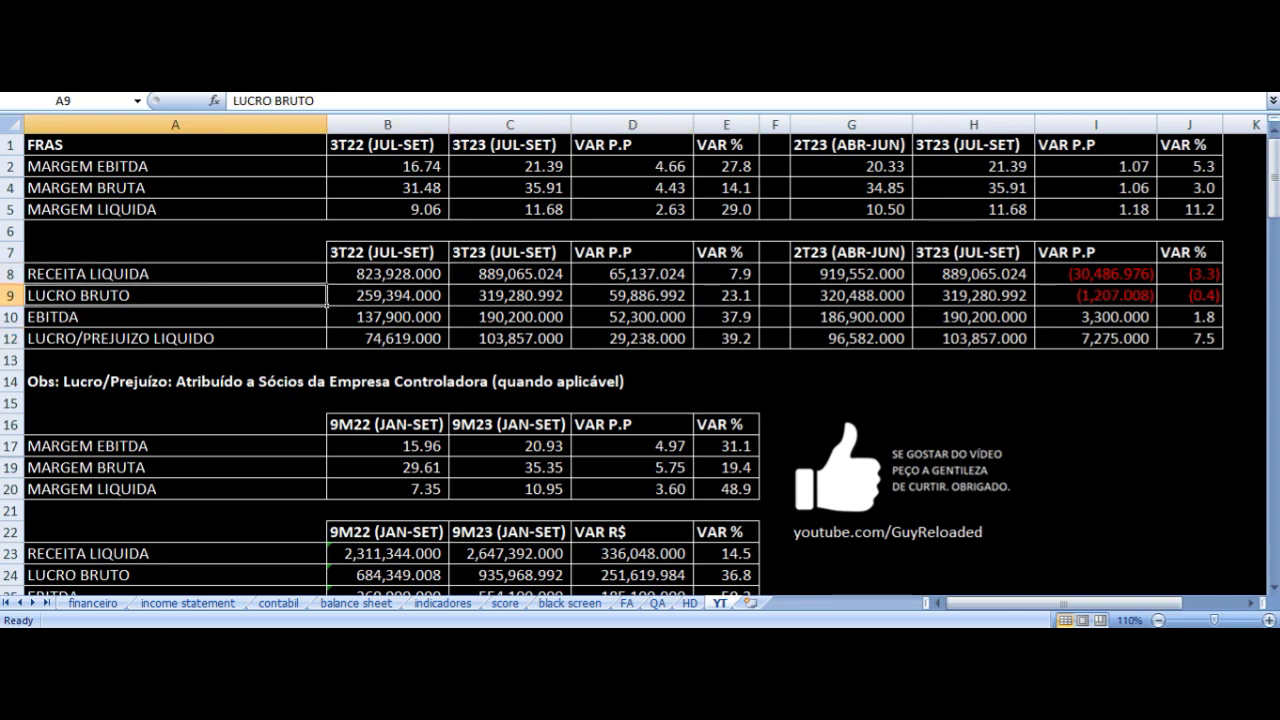
key("Right")
key("Right")
key("Right")
key("Down")
key("Up")
key("Up")
key("Up")
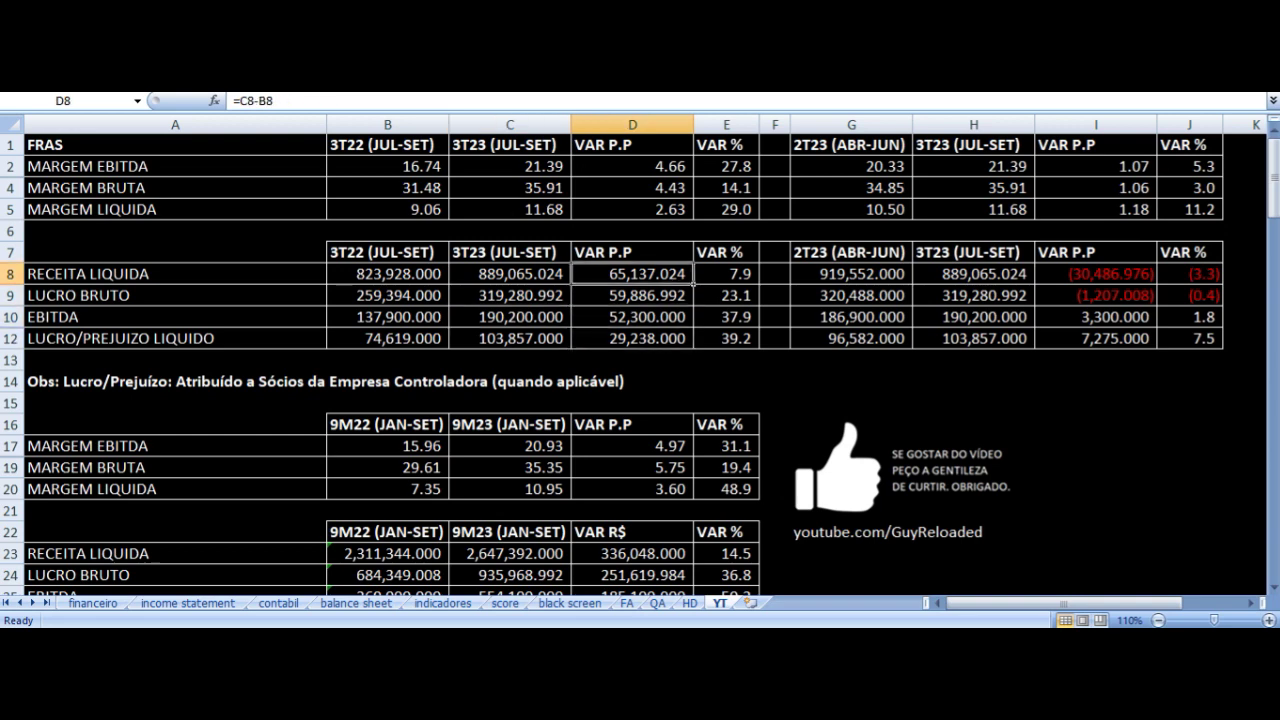
left_click_drag(434, 150, 724, 340)
Examine the 2T23 and 3T23 period headers and the MARGEM EBITDA change between these quarters.
left_click(836, 162)
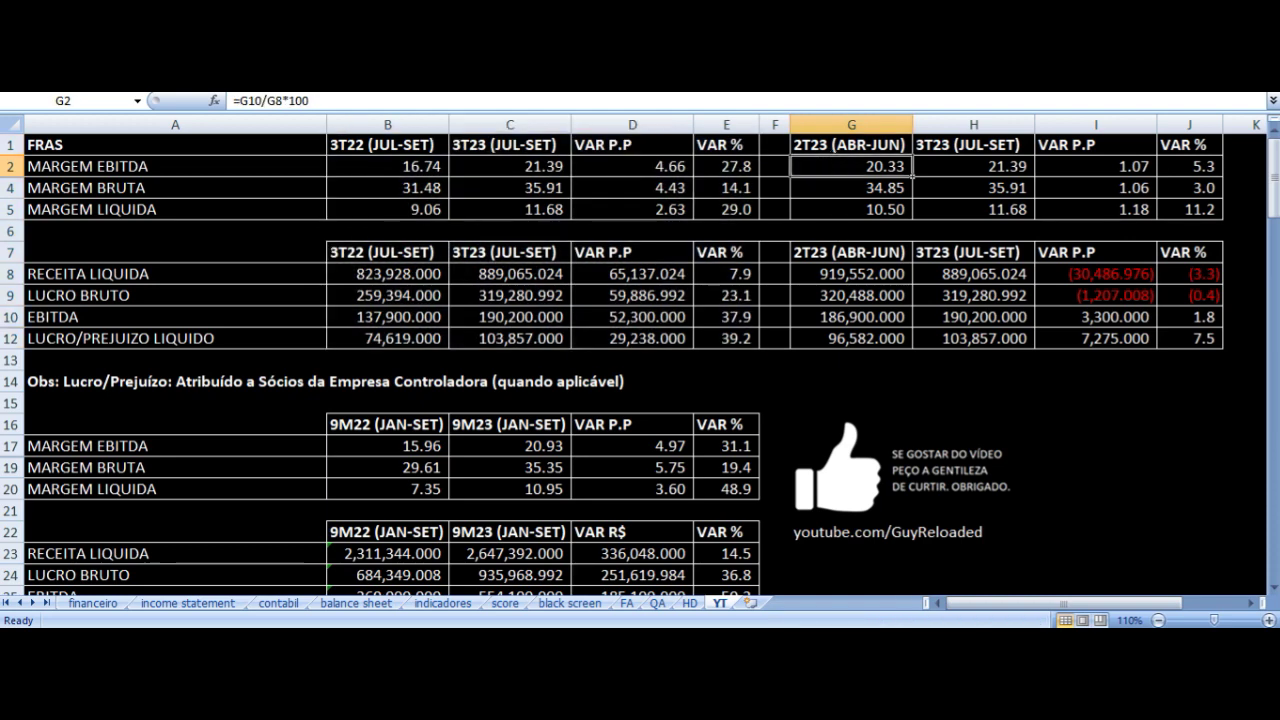
key("Up")
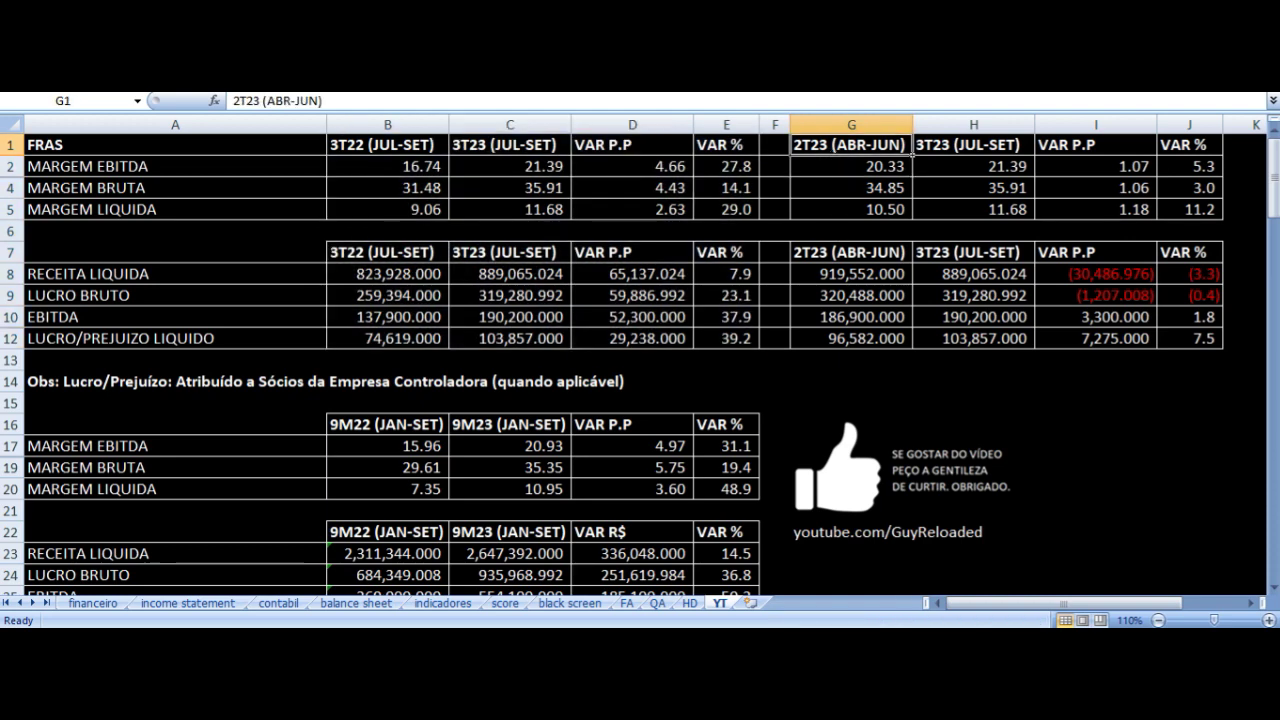
left_click(973, 144)
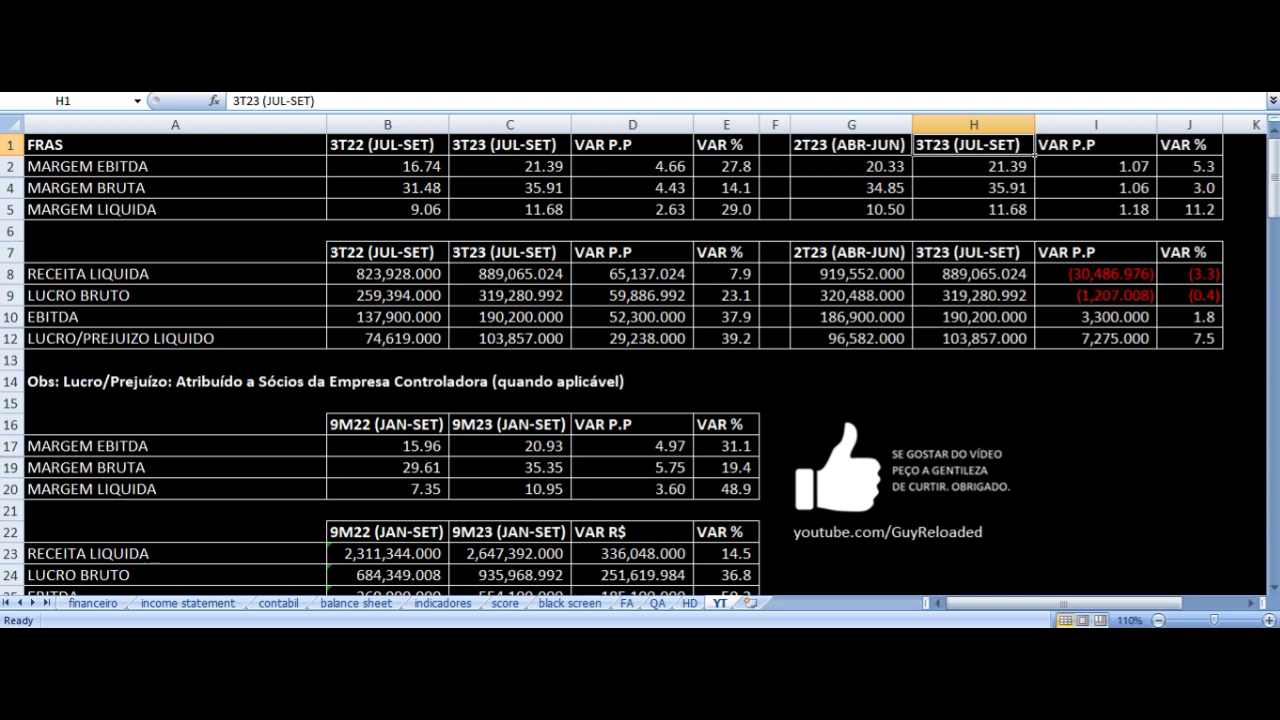
key("Down")
key("Left")
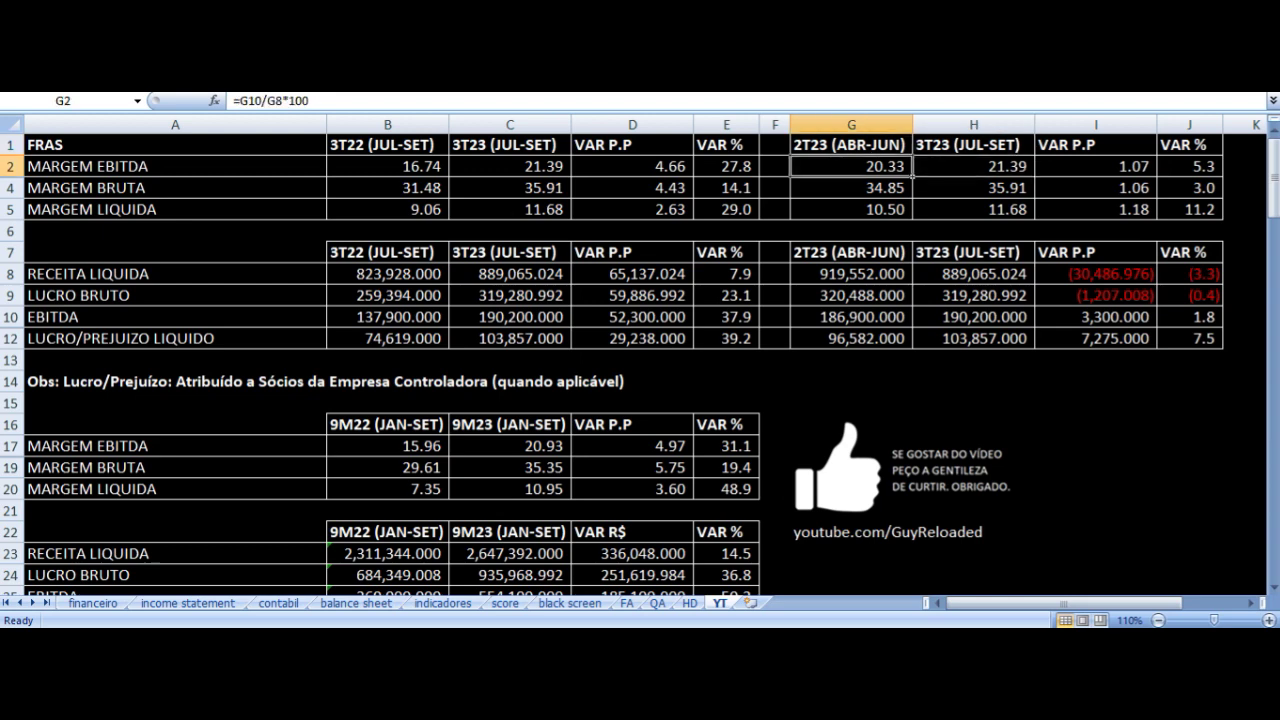
key("Right")
key("Right")
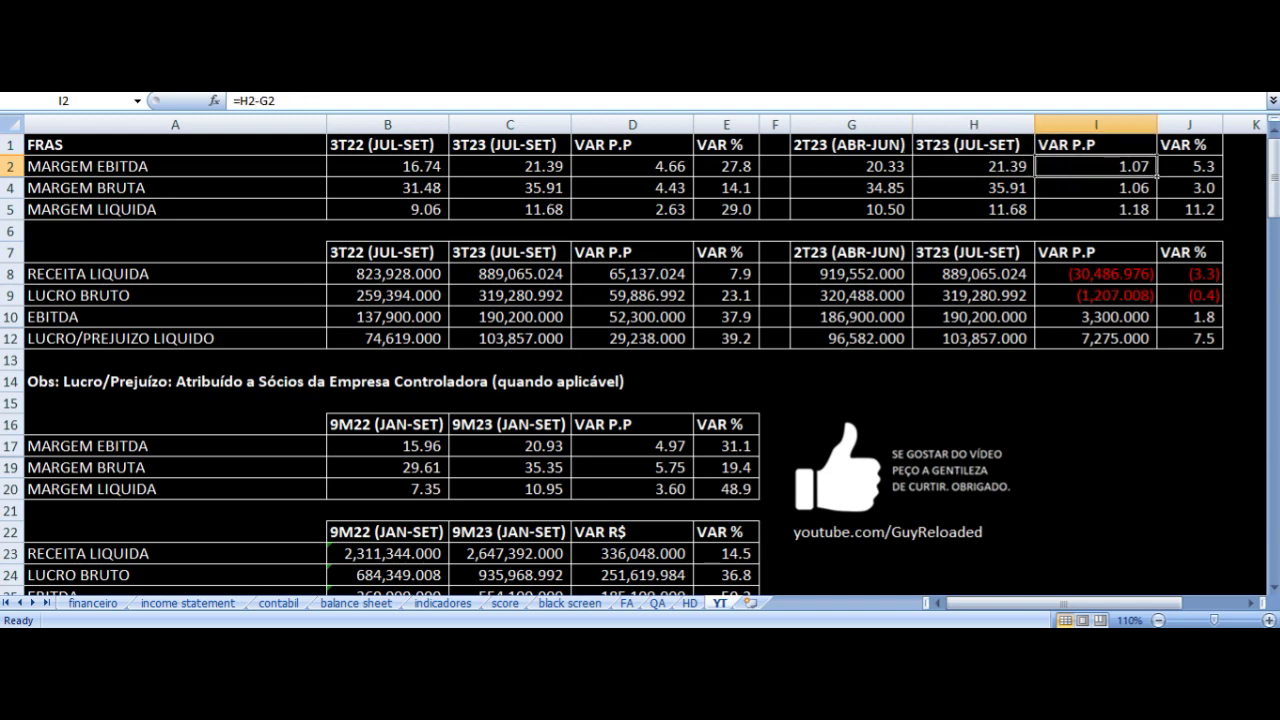
Examine the MARGEM BRUTA row for 2T23 against 3T23, through to its variation in percentage points.
key("Down")
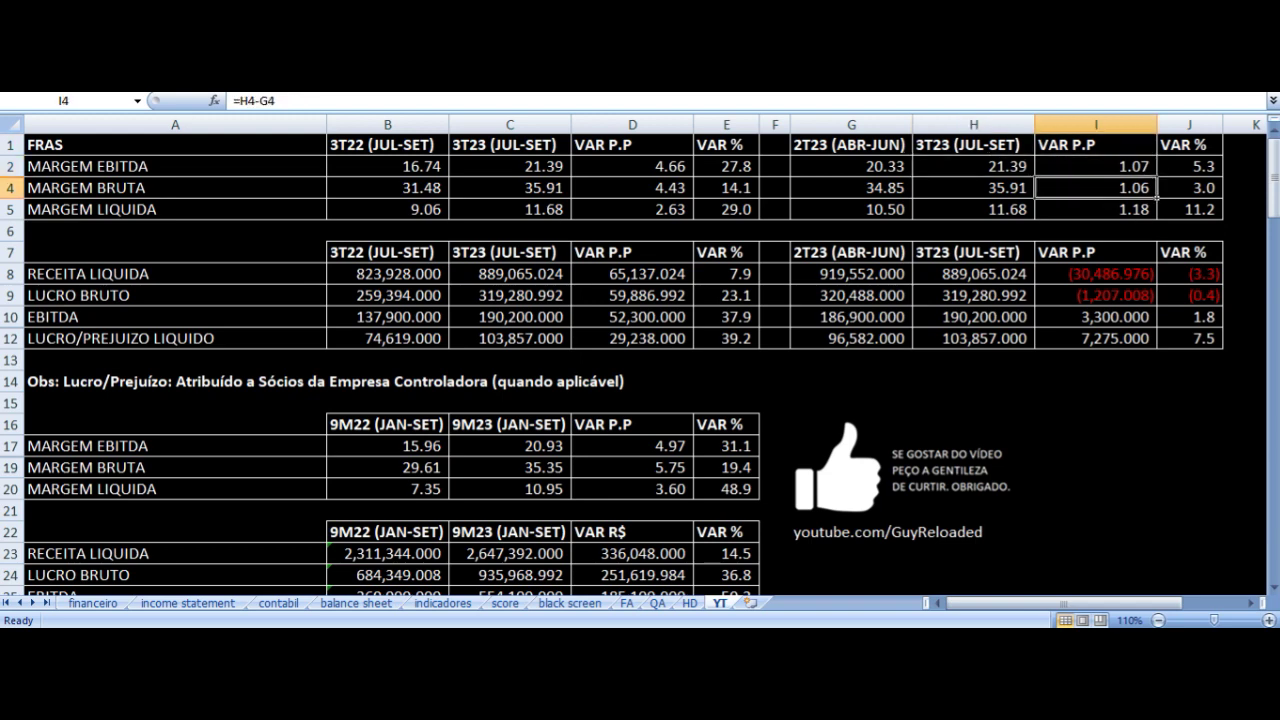
key("Left")
key("Left")
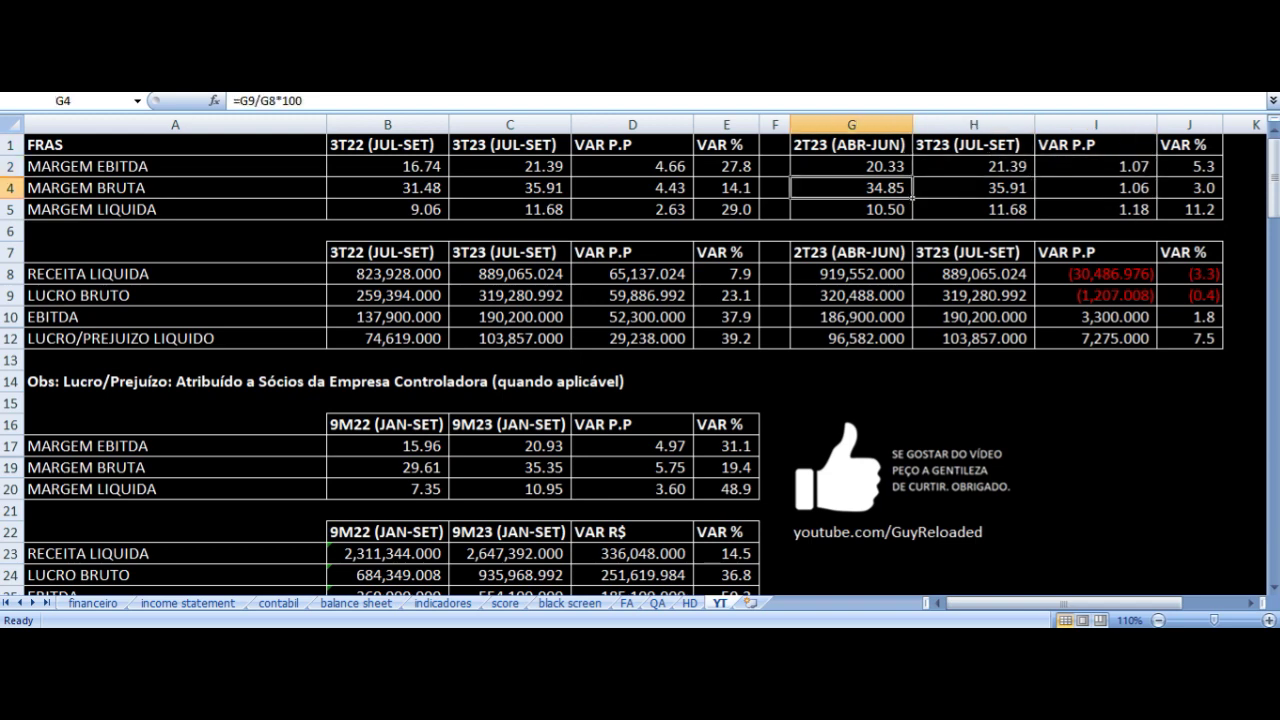
key("Right")
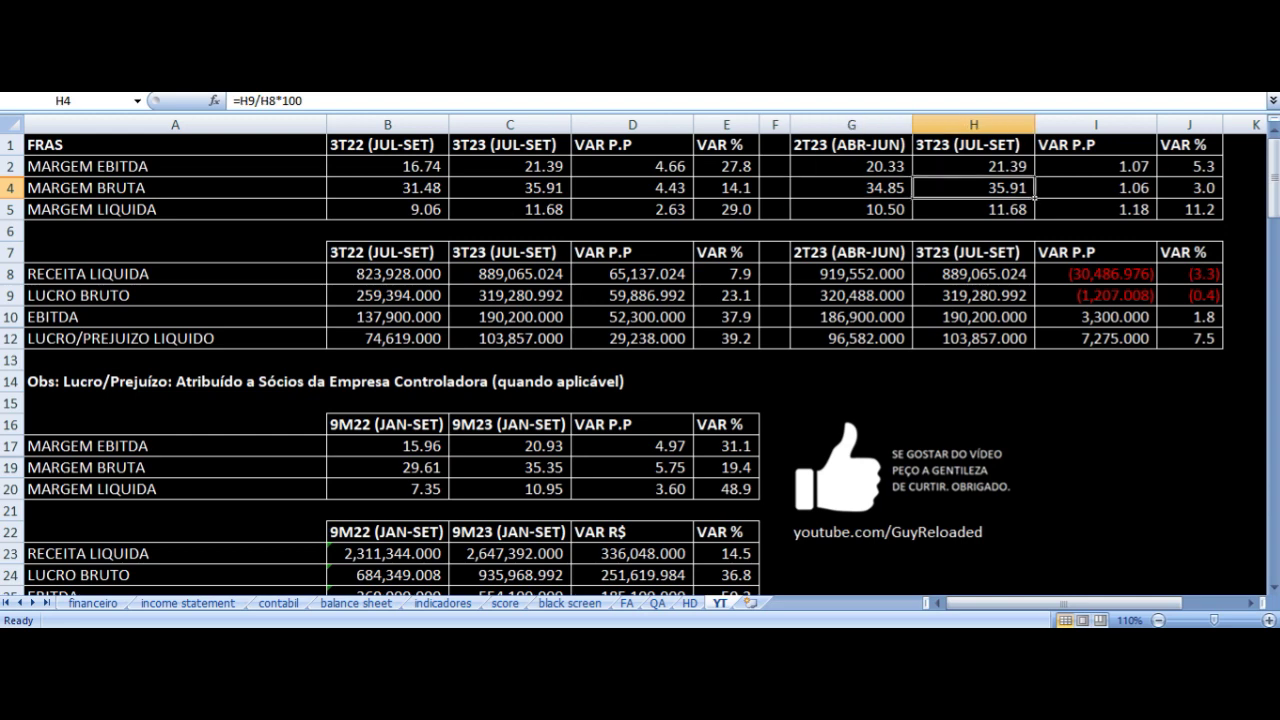
key("Right")
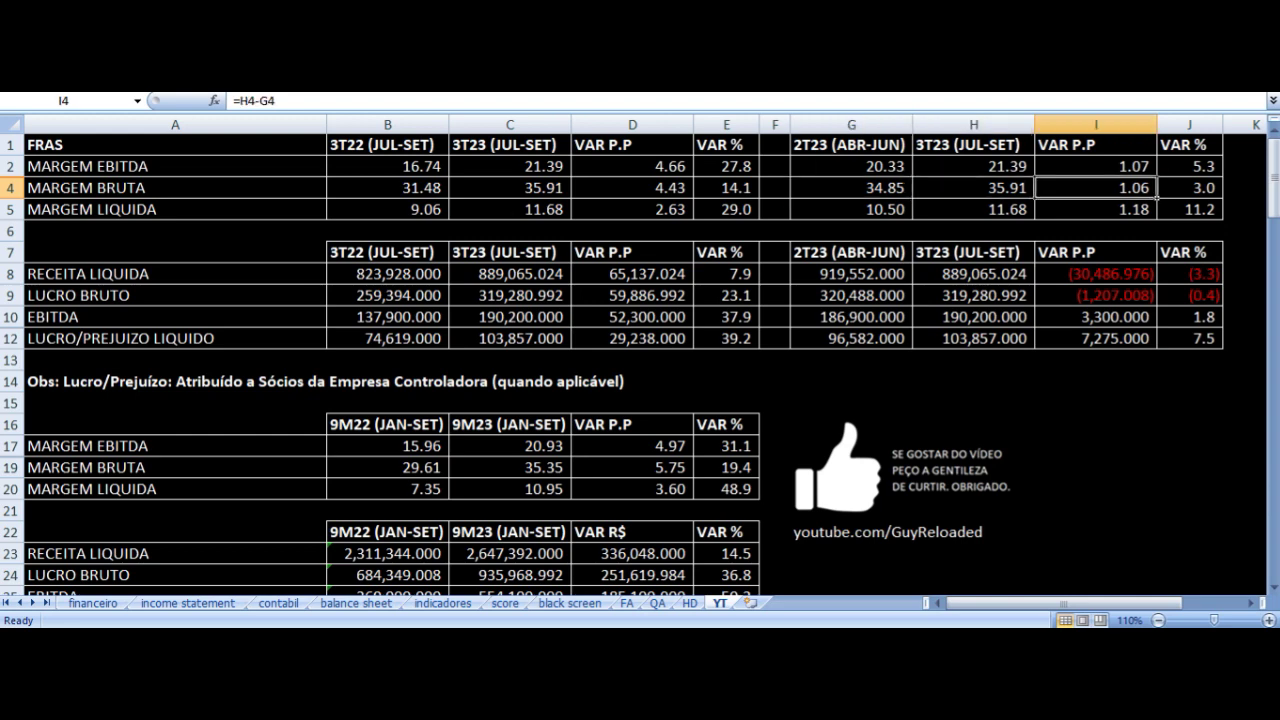
Examine the MARGEM LIQUIDA row for 2T23 against 3T23 and the quarter-on-quarter margin variations in percentage points.
key("Down")
key("Left")
key("Left")
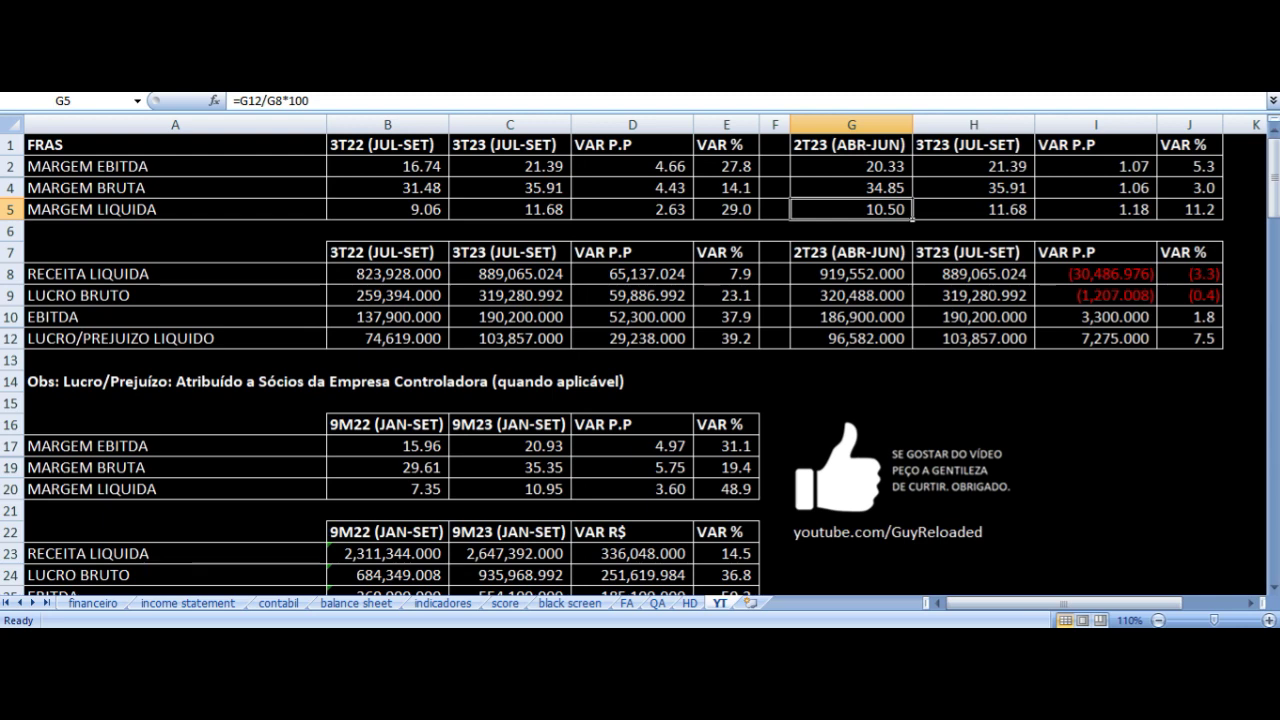
key("Right")
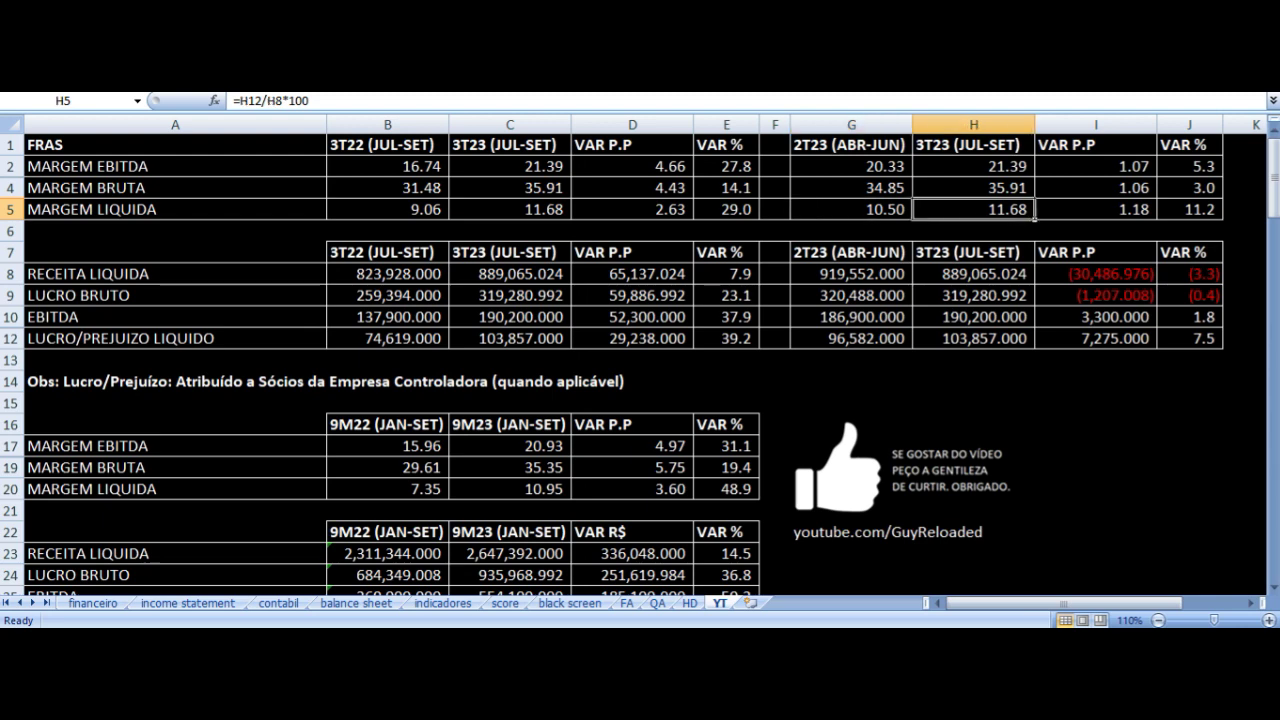
key("Right")
key("Up")
key("Up")
key("Up")
Examine the RECEITA LIQUIDA row for 2T23 against 3T23, through to its percentage variation.
key("Down")
key("Down")
key("Down")
key("Down")
key("Down")
key("Down")
key("Left")
key("Left")
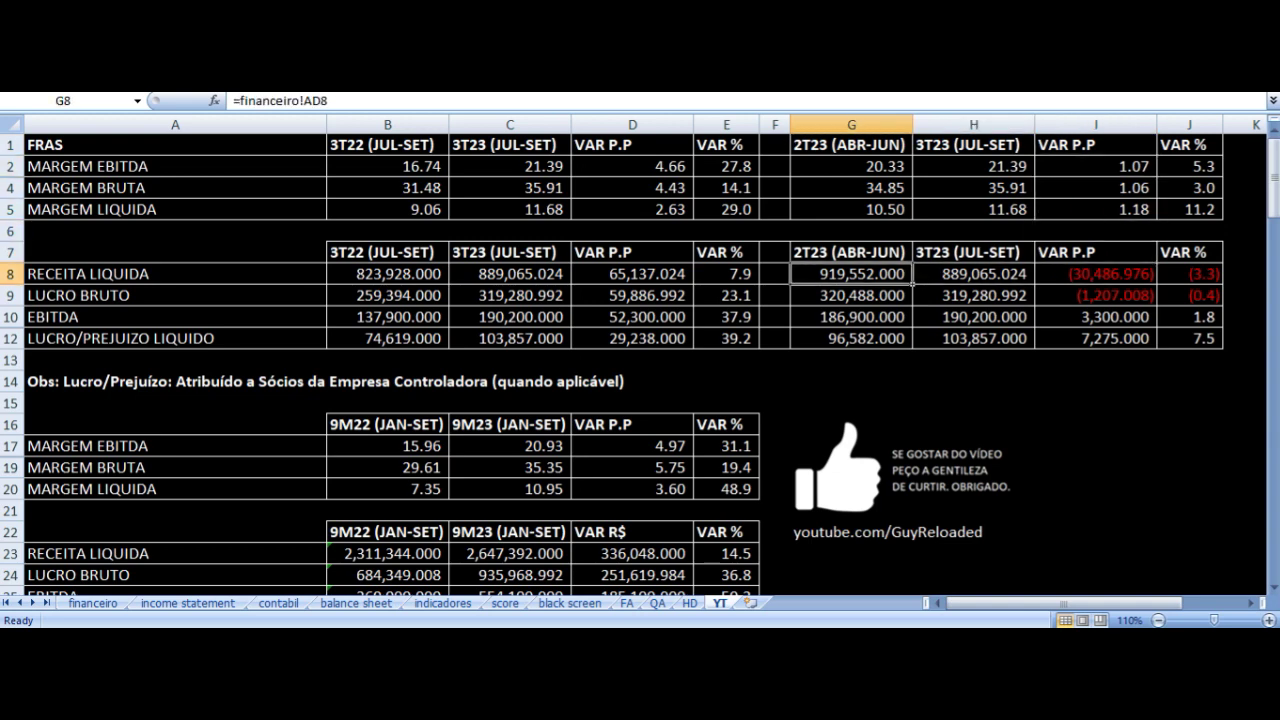
key("Right")
key("Right")
key("Right")
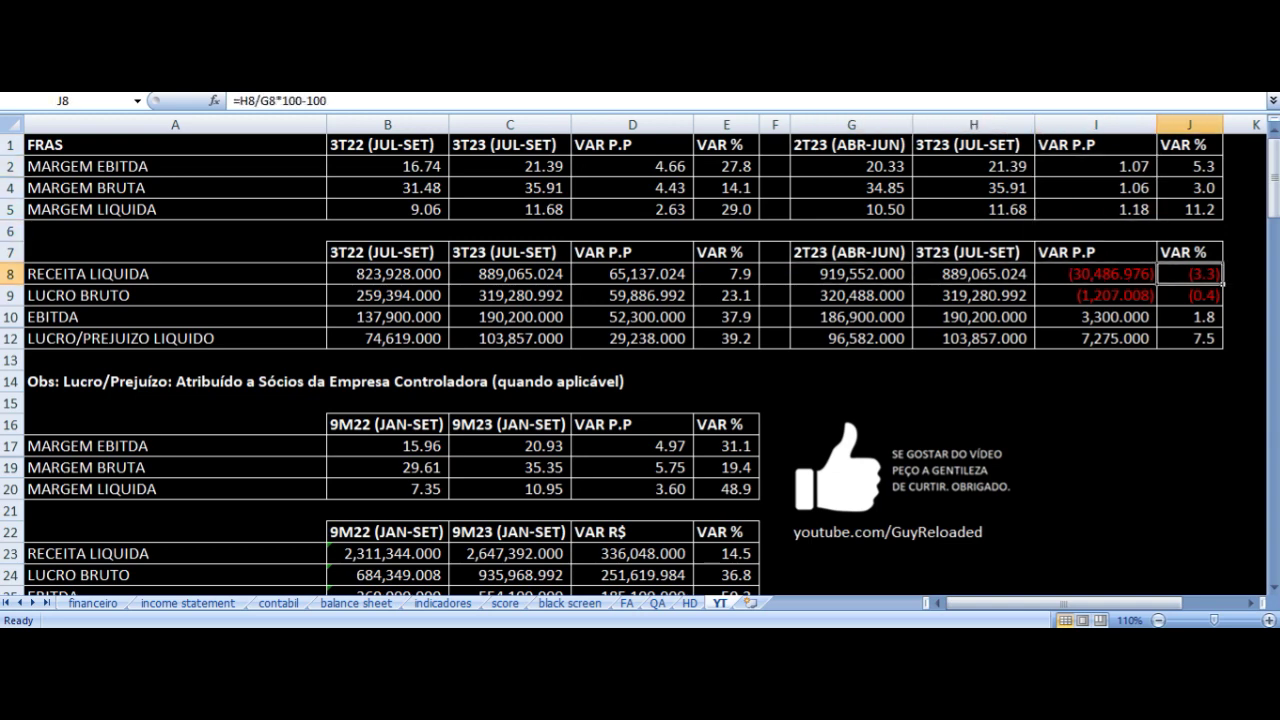
Re-examine the RECEITA LIQUIDA amounts for 2T23 and 3T23 and the absolute variation between them.
key("Left")
key("Left")
key("Left")
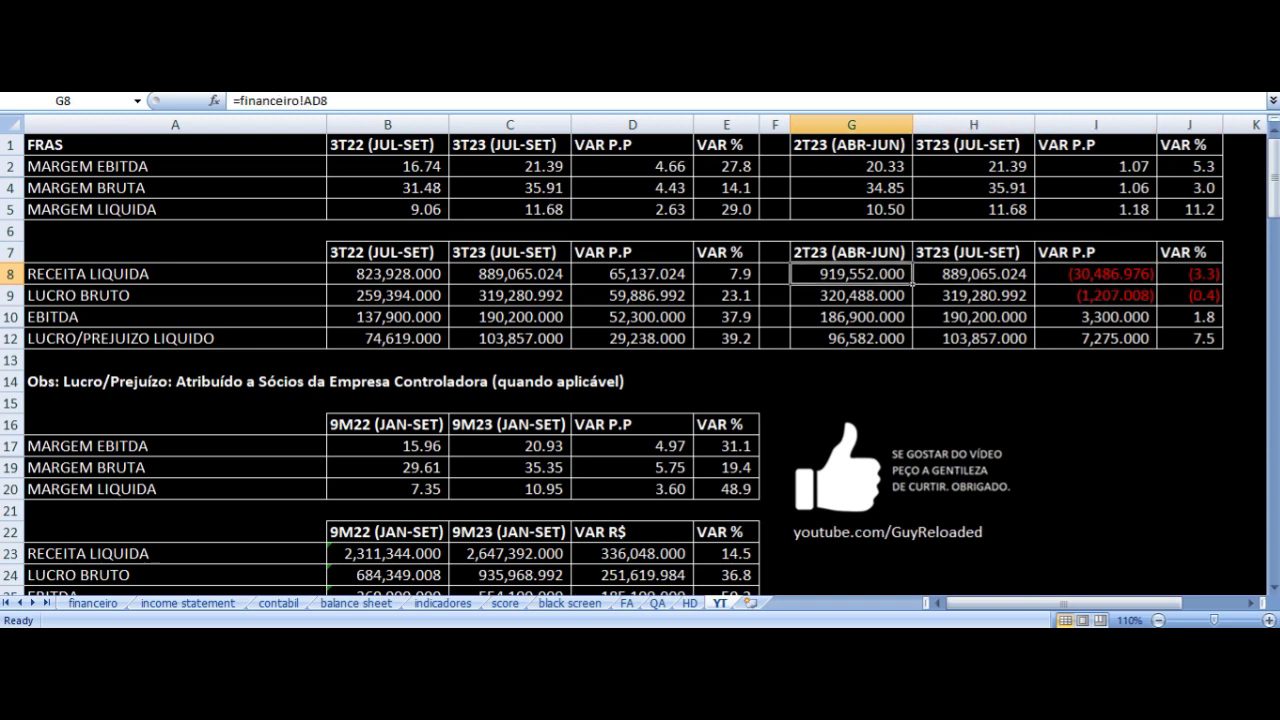
key("Right")
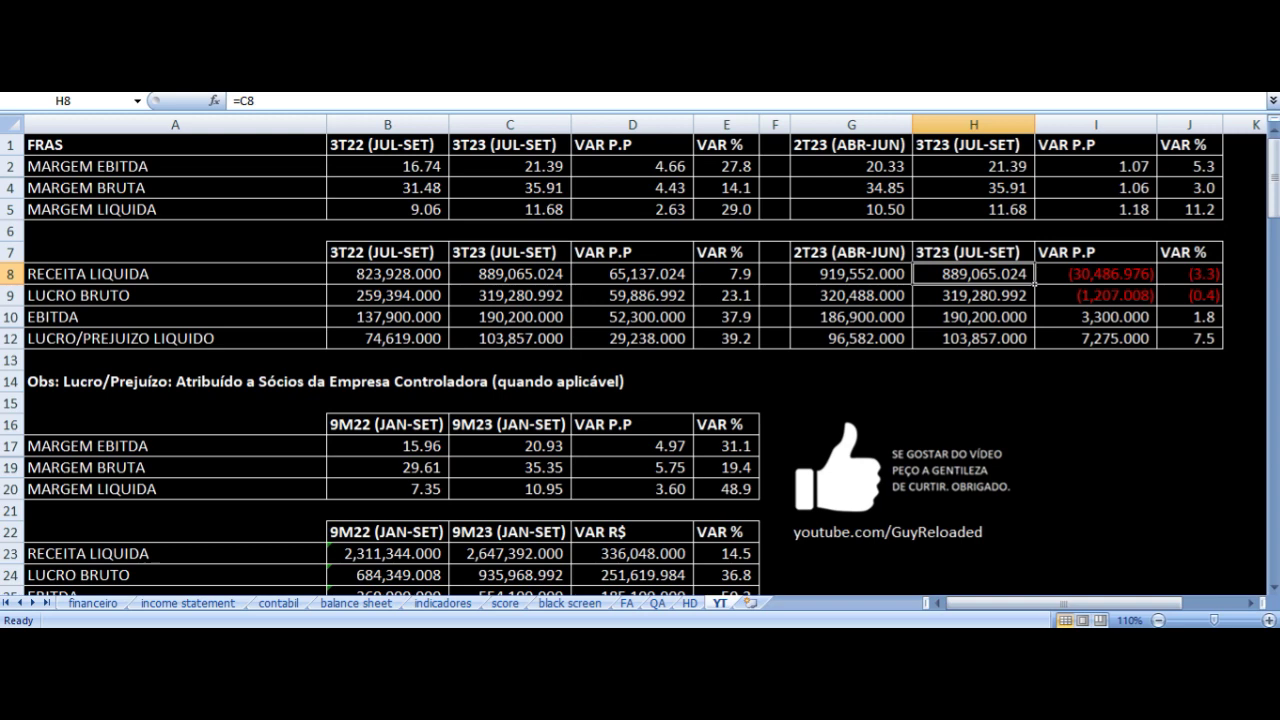
key("Right")
Examine the LUCRO BRUTO row for 2T23 against 3T23, including its percentage and absolute variations.
key("Down")
key("Left")
key("Left")
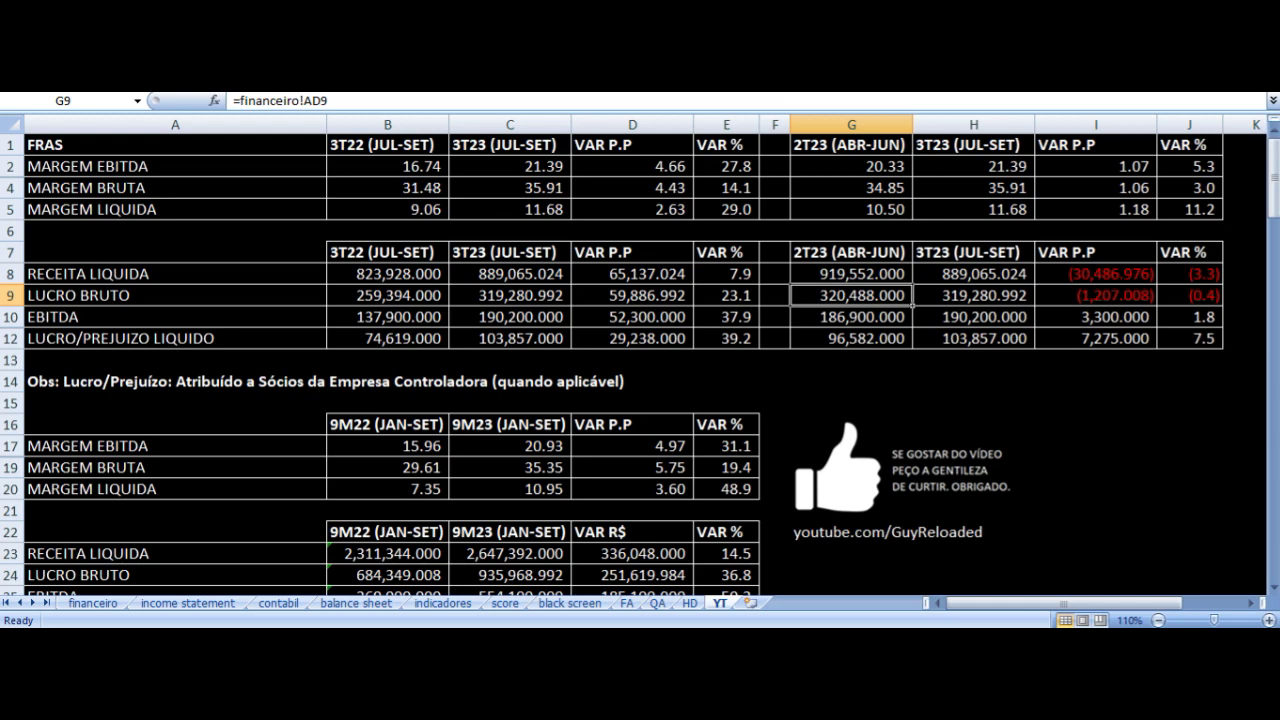
key("Right")
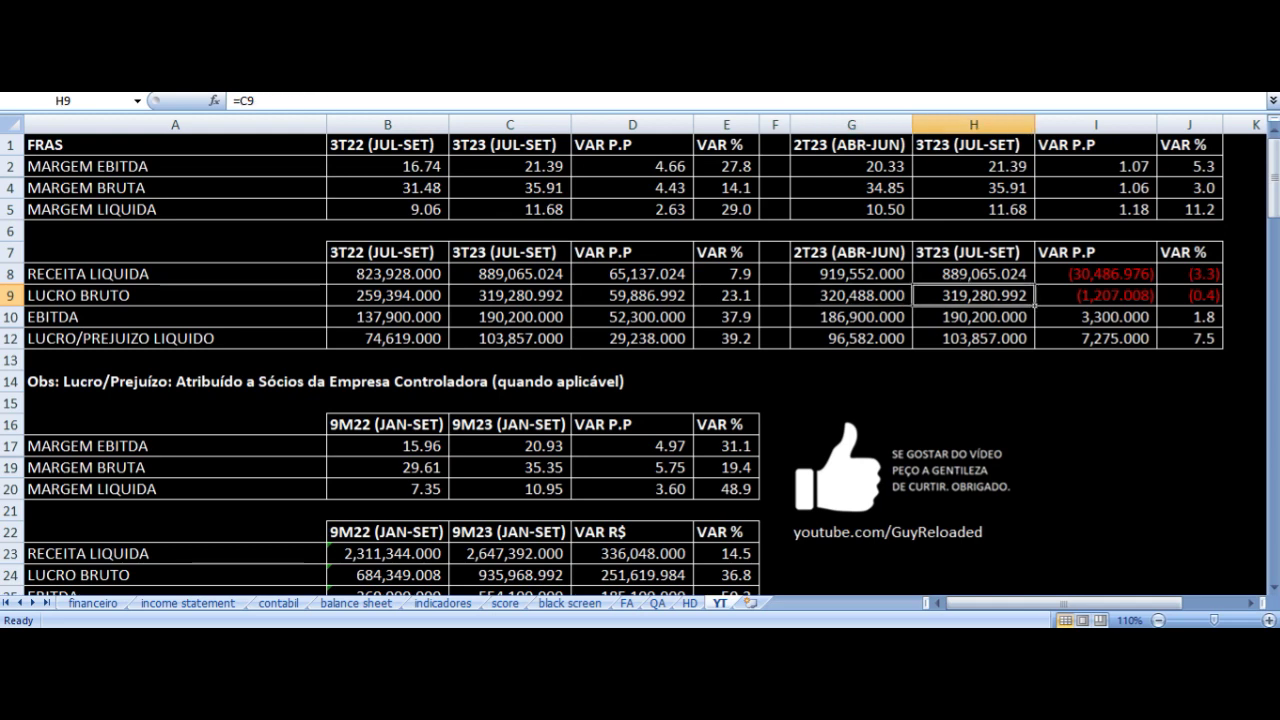
key("Right")
key("Right")
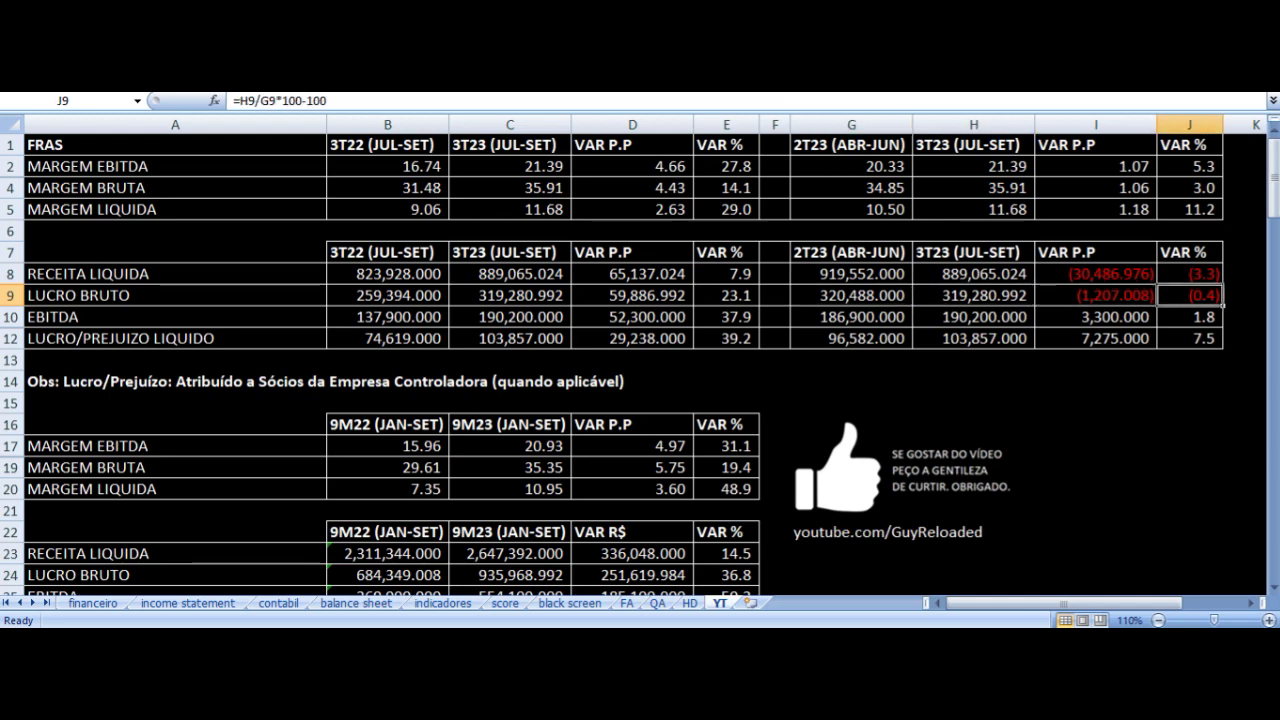
key("Left")
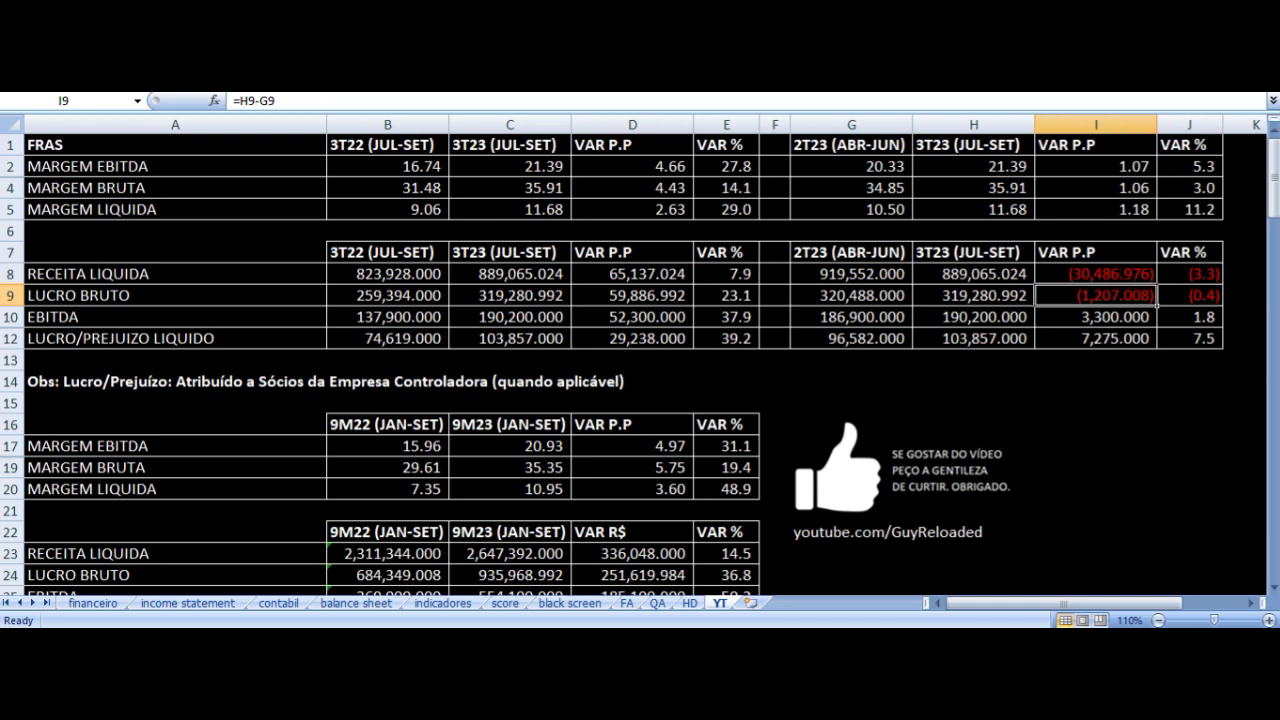
Examine the EBITDA row for 2T23 against 3T23, through to its percentage variation.
key("Down")
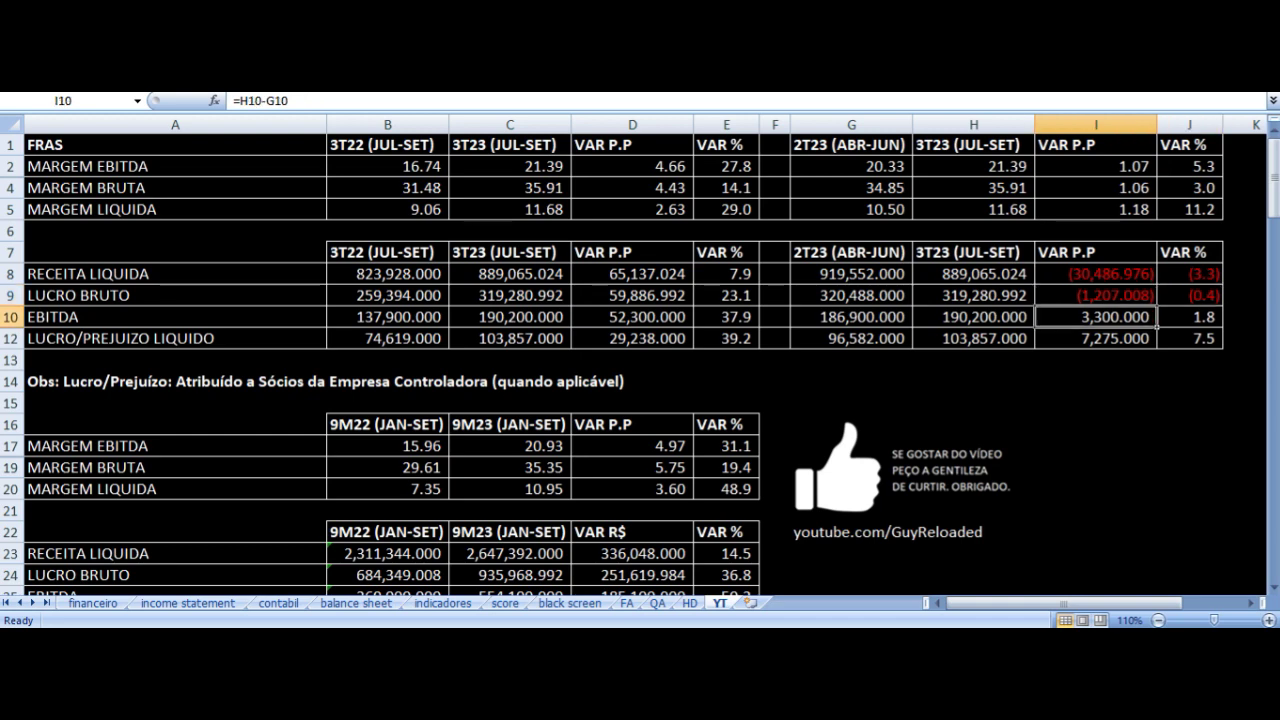
key("Left")
key("Left")
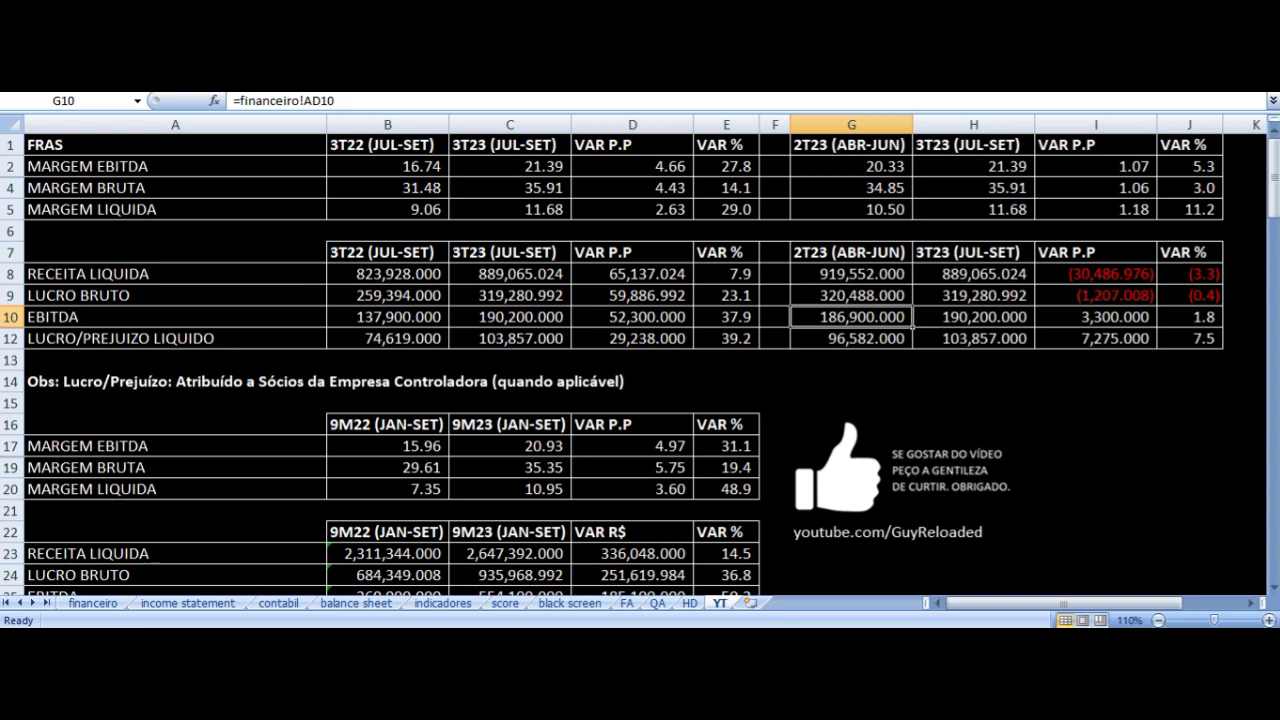
key("Right")
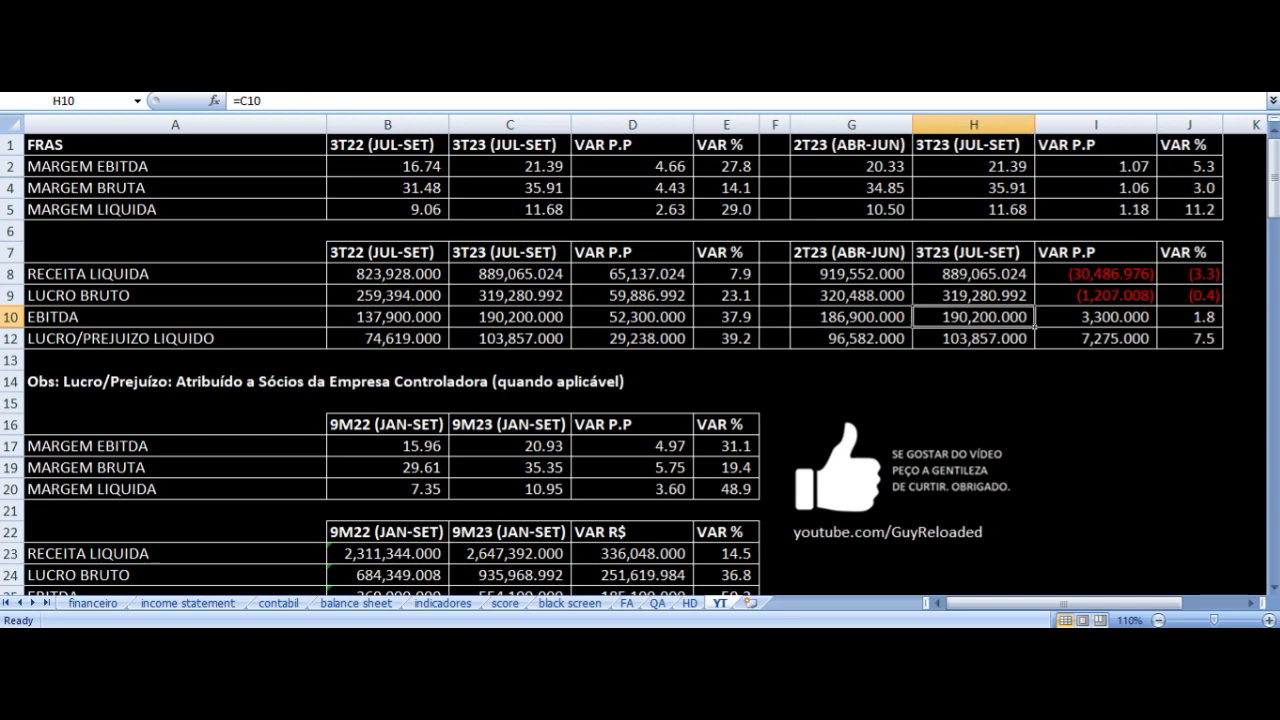
key("Right")
key("Right")
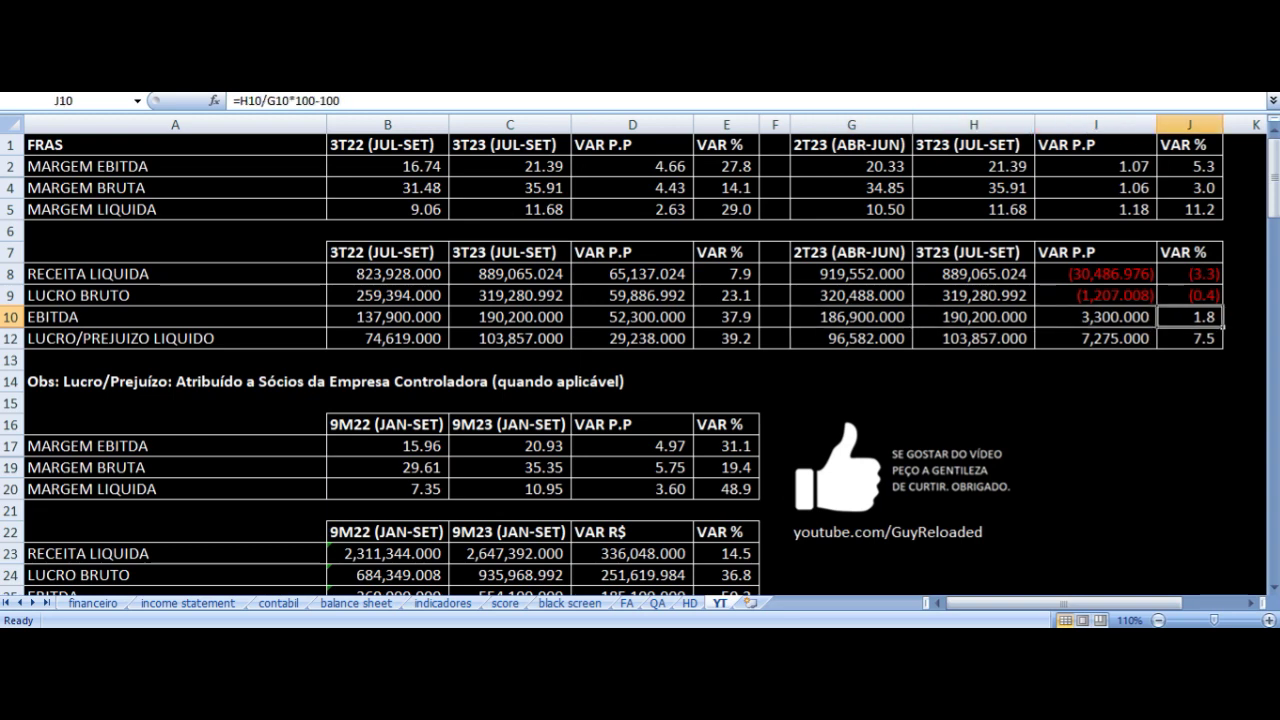
Examine the LUCRO/PREJUIZO LIQUIDO row for 2T23 against 3T23 and its percentage variation.
key("Down")
key("Left")
key("Left")
key("Left")
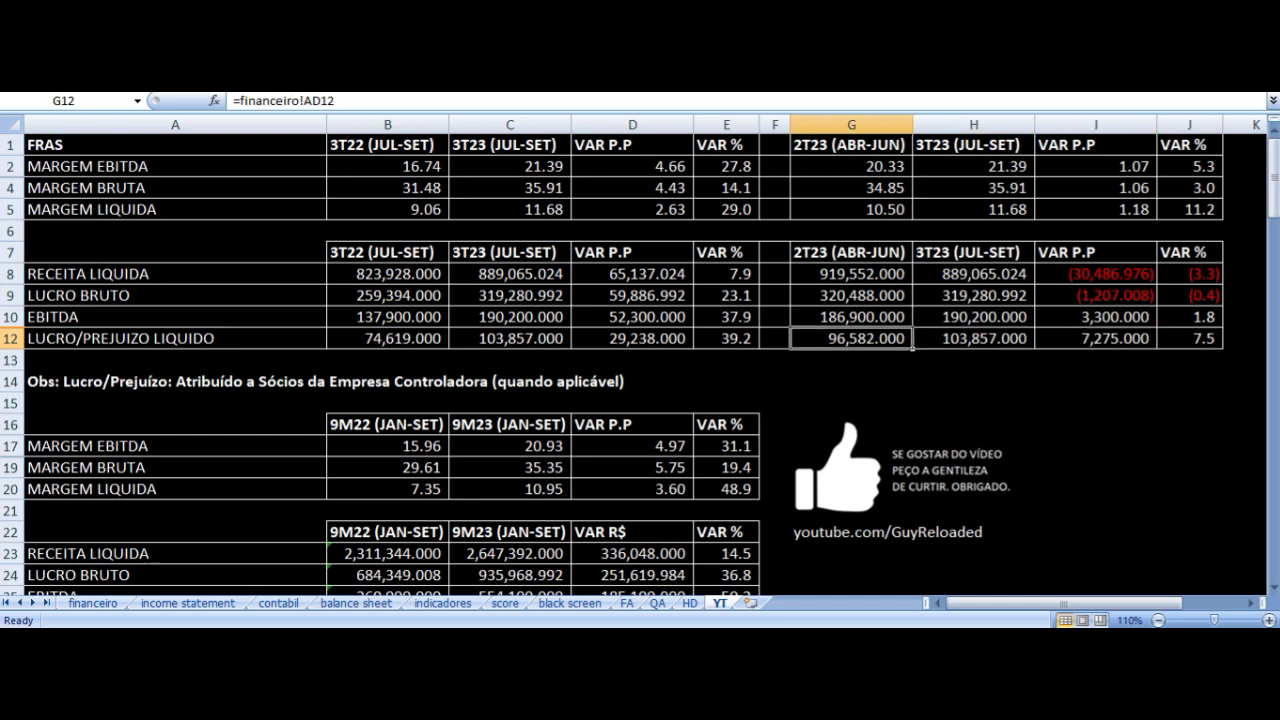
key("Right")
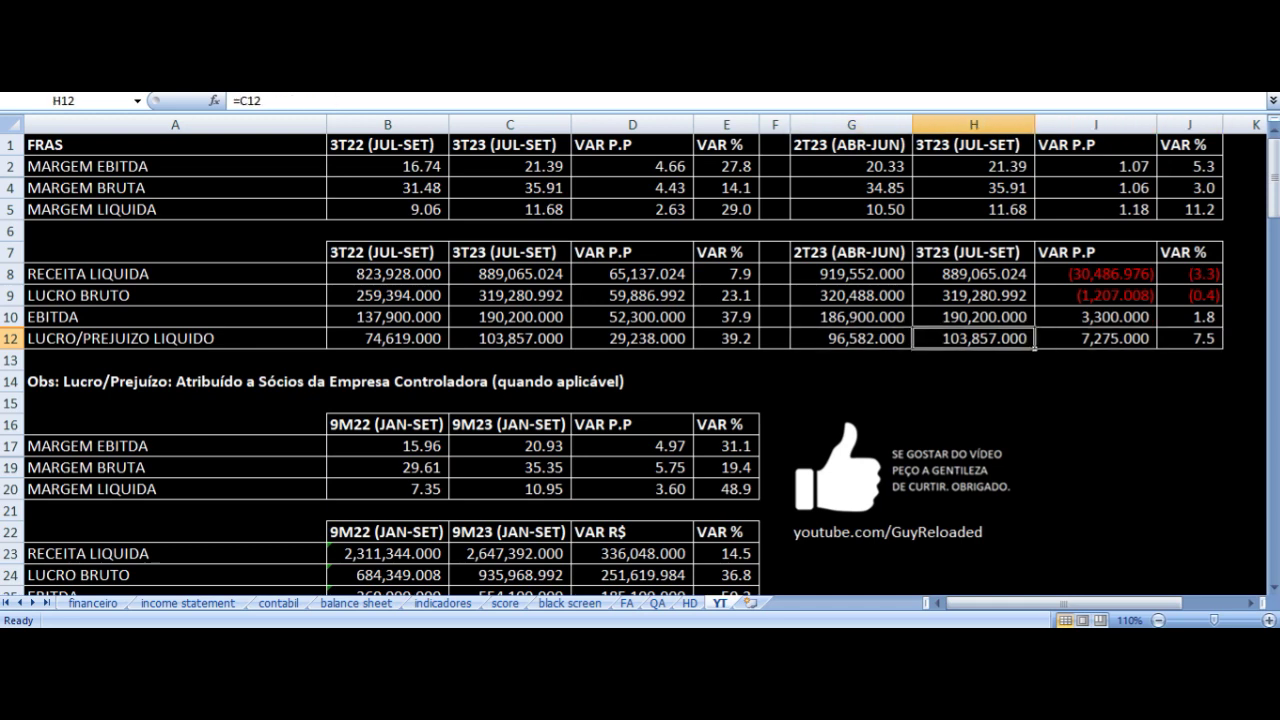
key("Right")
key("Right")
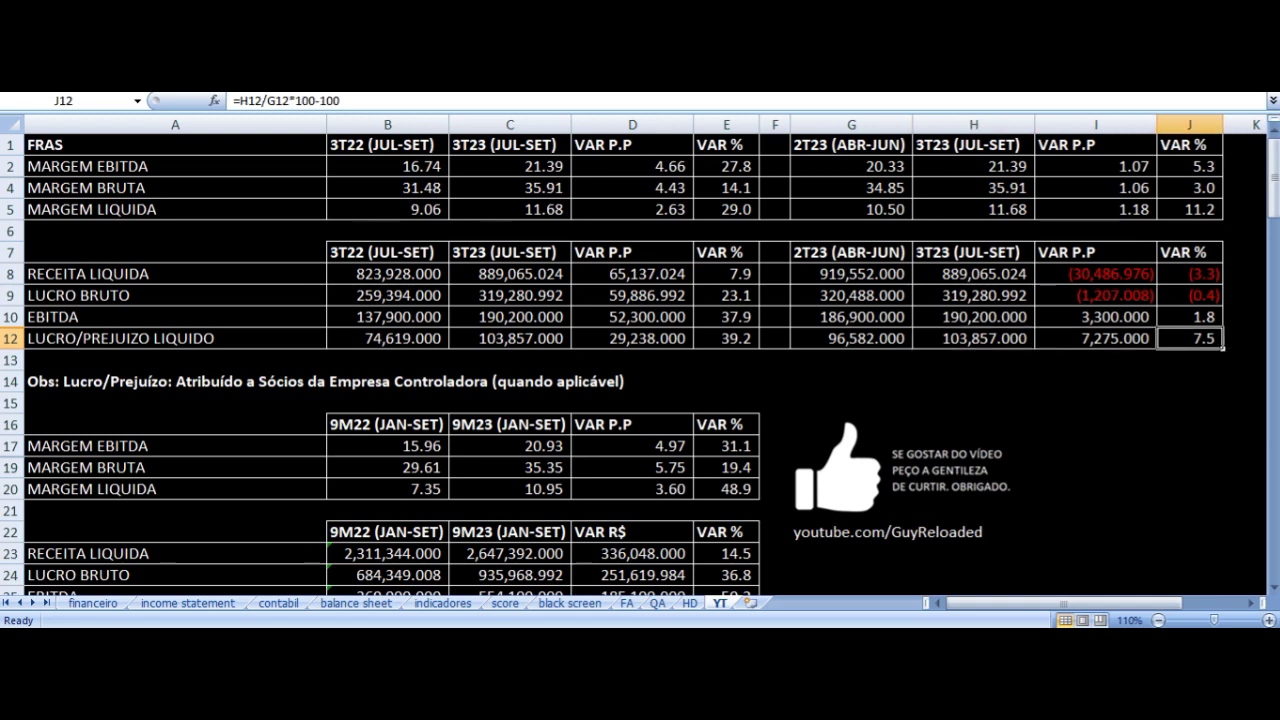
key("Left")
key("Left")
key("Left")
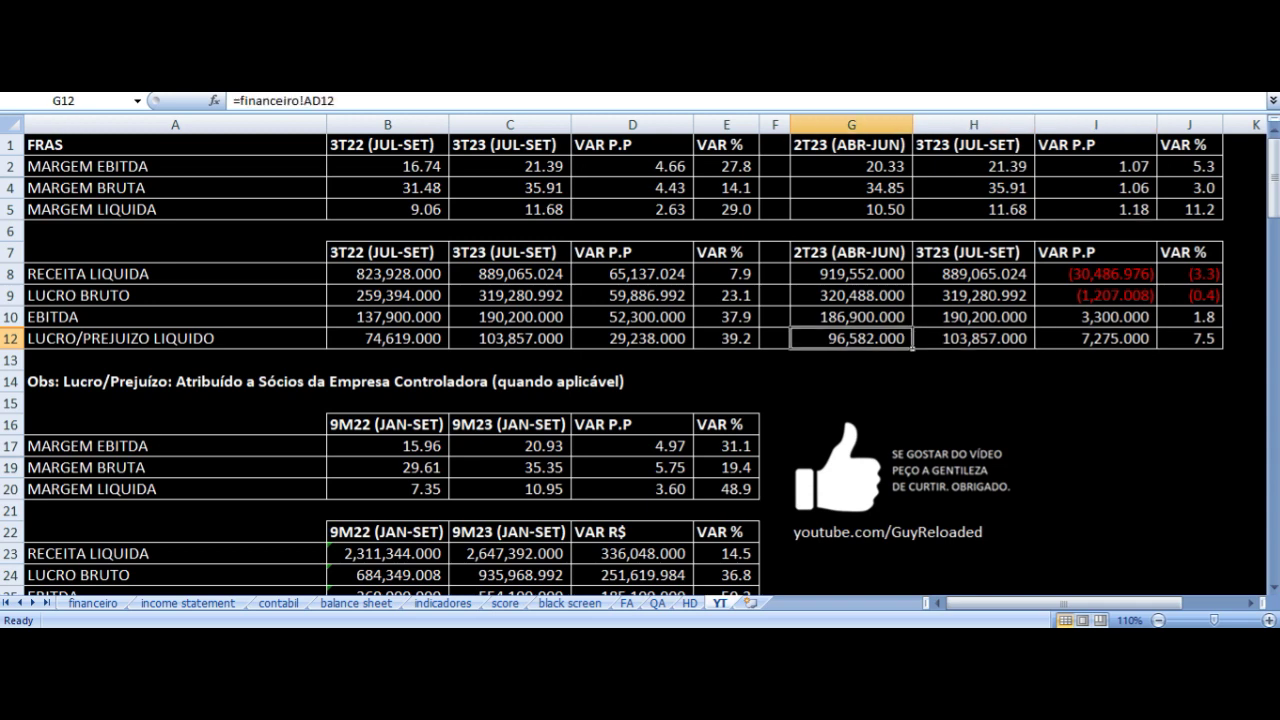
Review the 3T22 to 3T23 percentage variations from RECEITA LIQUIDA down to LUCRO/PREJUIZO LIQUIDO.
key("Up")
key("Up")
key("Up")
key("Left")
key("Left")
key("Left")
key("Left")
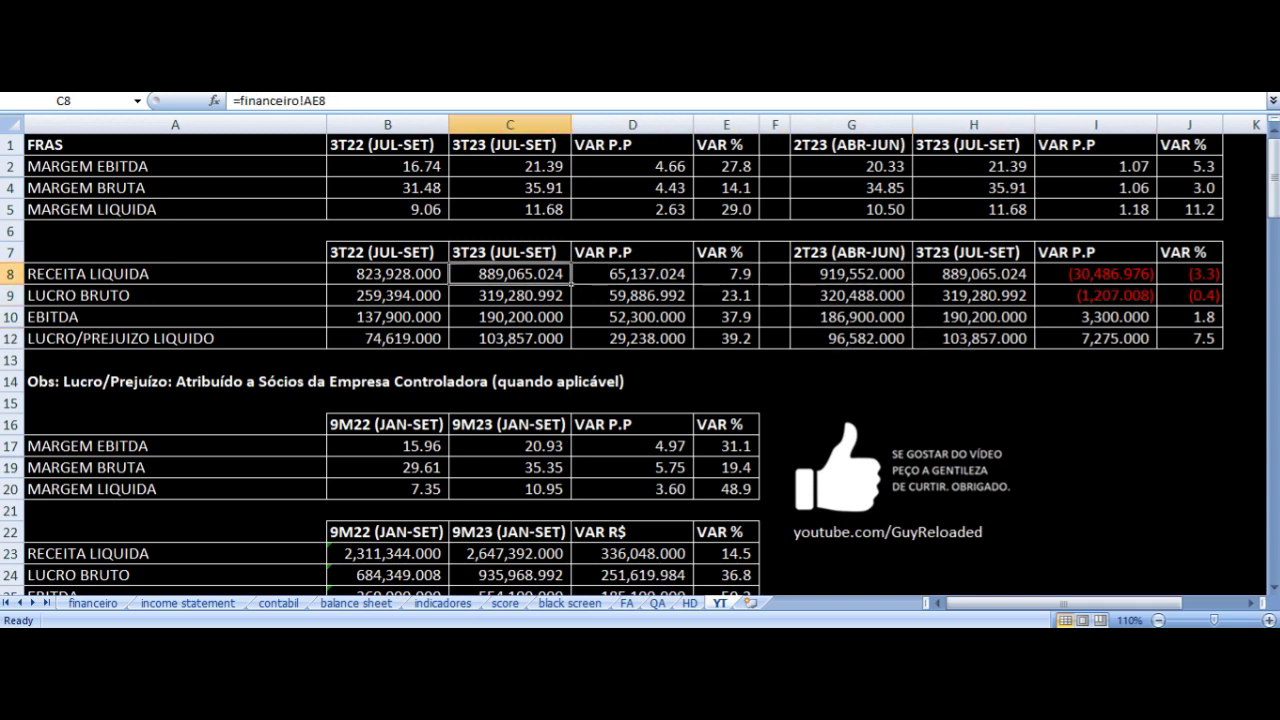
key("Right")
key("Right")
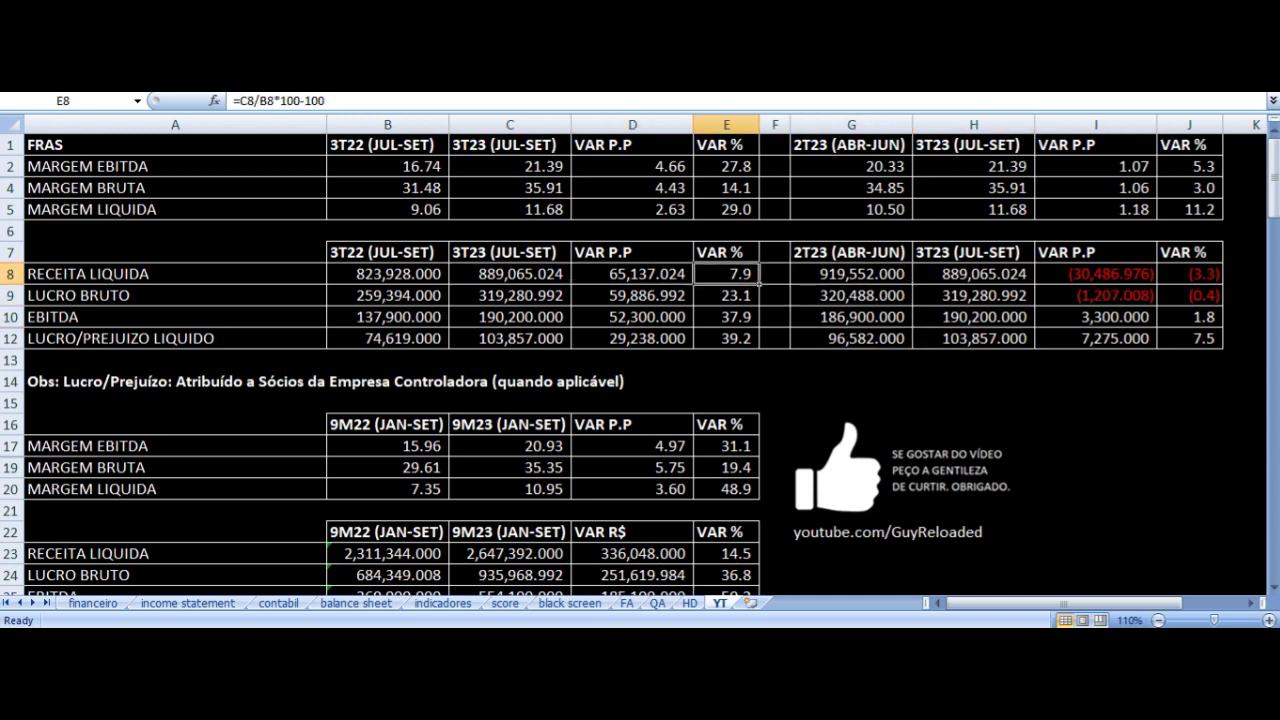
key("Down")
key("Down")
key("Down")
key("Left")
Review the 2T23 to 3T23 percentage variations from RECEITA LIQUIDA down to LUCRO/PREJUIZO LIQUIDO.
key("Right")
key("Right")
key("Right")
key("Right")
key("Right")
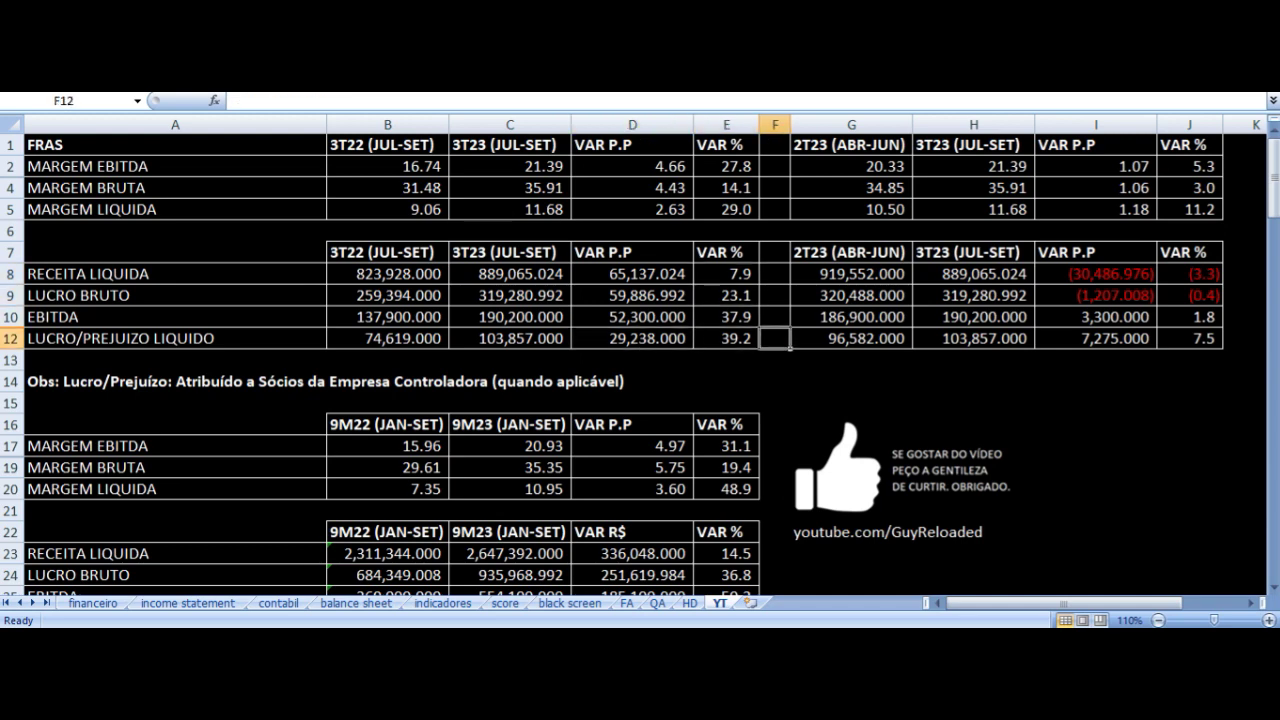
key("Right")
key("Up")
key("Up")
key("Up")
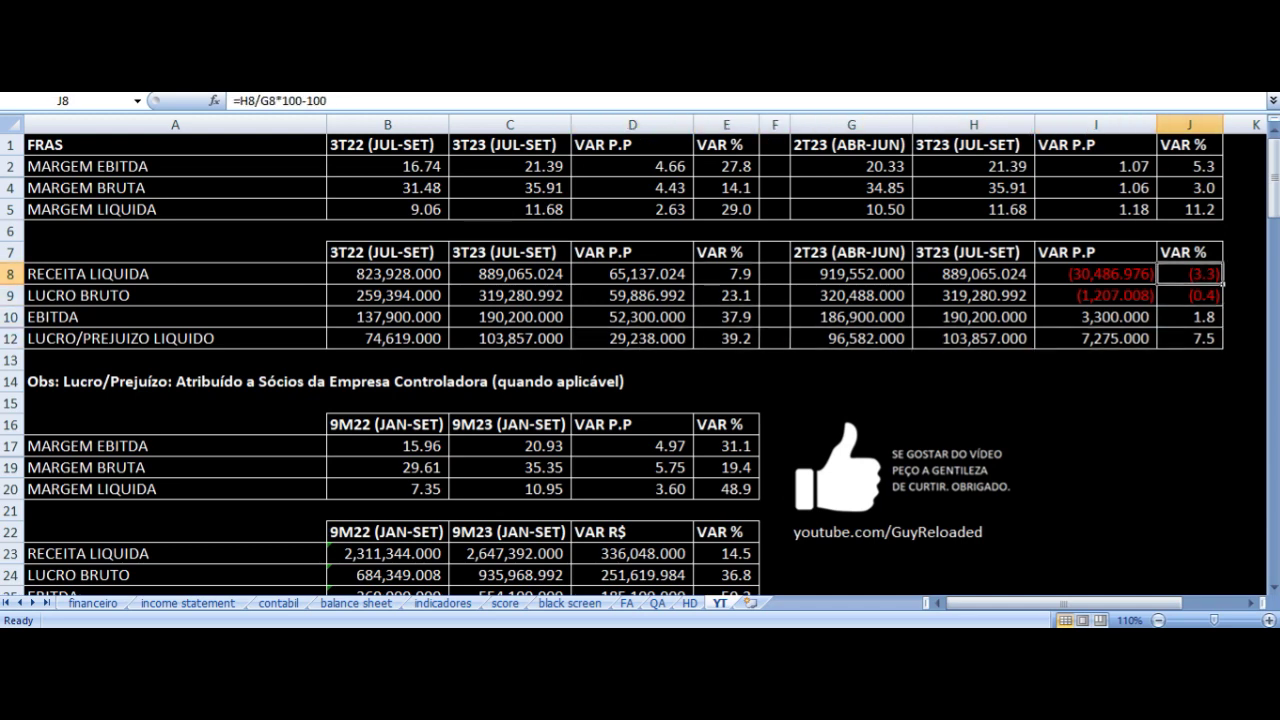
key("Down")
key("Down")
key("Down")
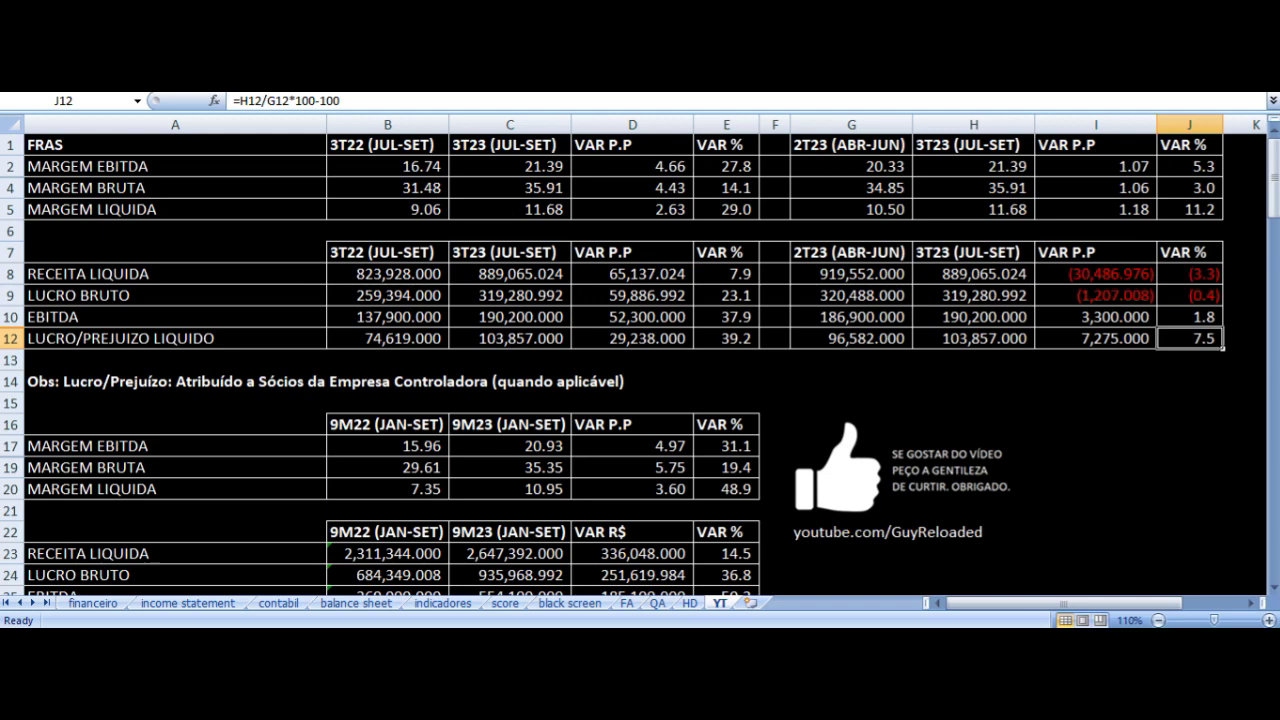
Select the whole 2T23 against 3T23 comparison in G1:J12 and check the absolute variations of RECEITA LIQUIDA and EBITDA.
left_click_drag(880, 145, 1170, 334)
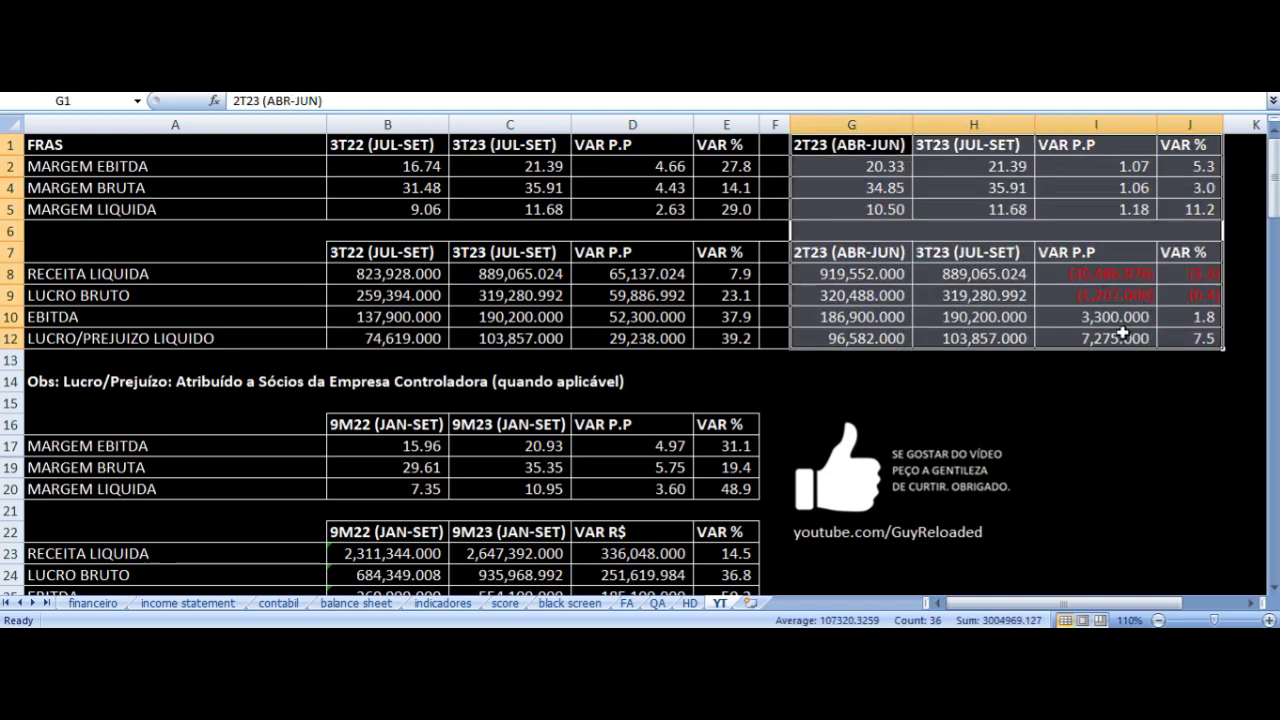
left_click(1100, 274)
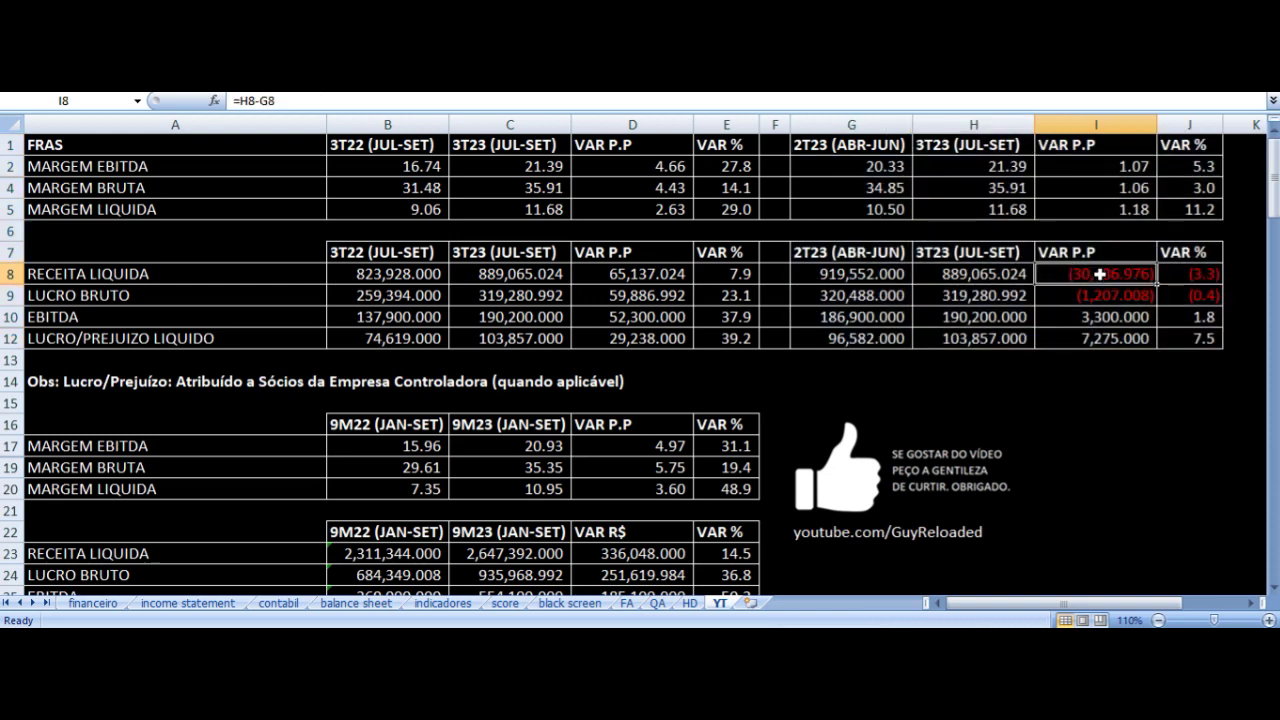
left_click(1110, 316)
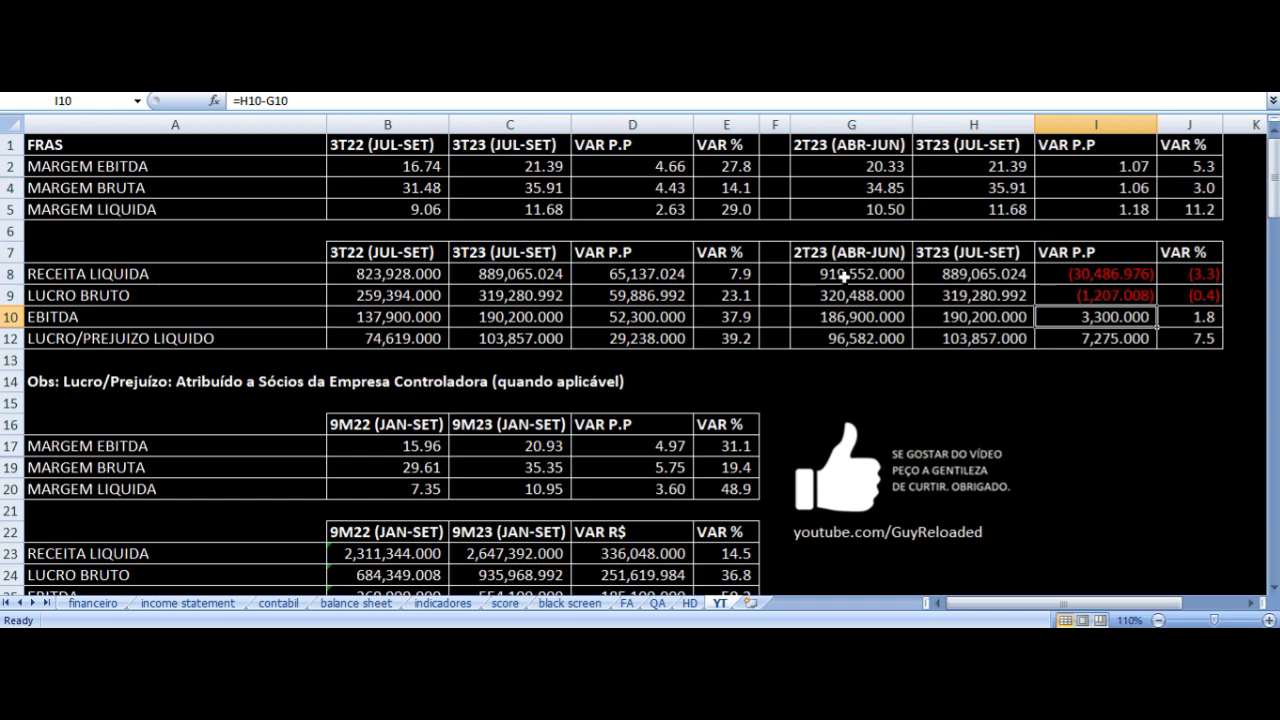
Examine the nine-month MARGEM EBITDA for 9M22 against 9M23 and its variation in percentage points.
scroll(822, 225, "down", 3)
scroll(821, 225, "down", 1)
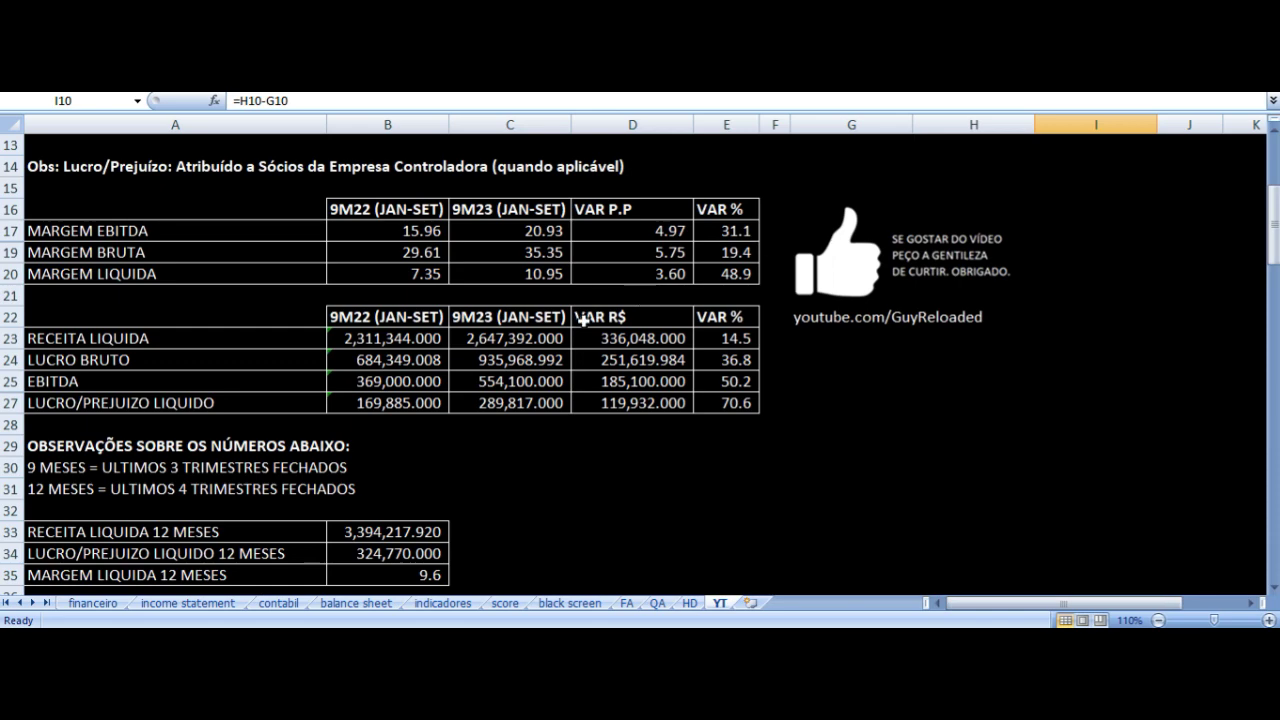
scroll(582, 320, "down", 1)
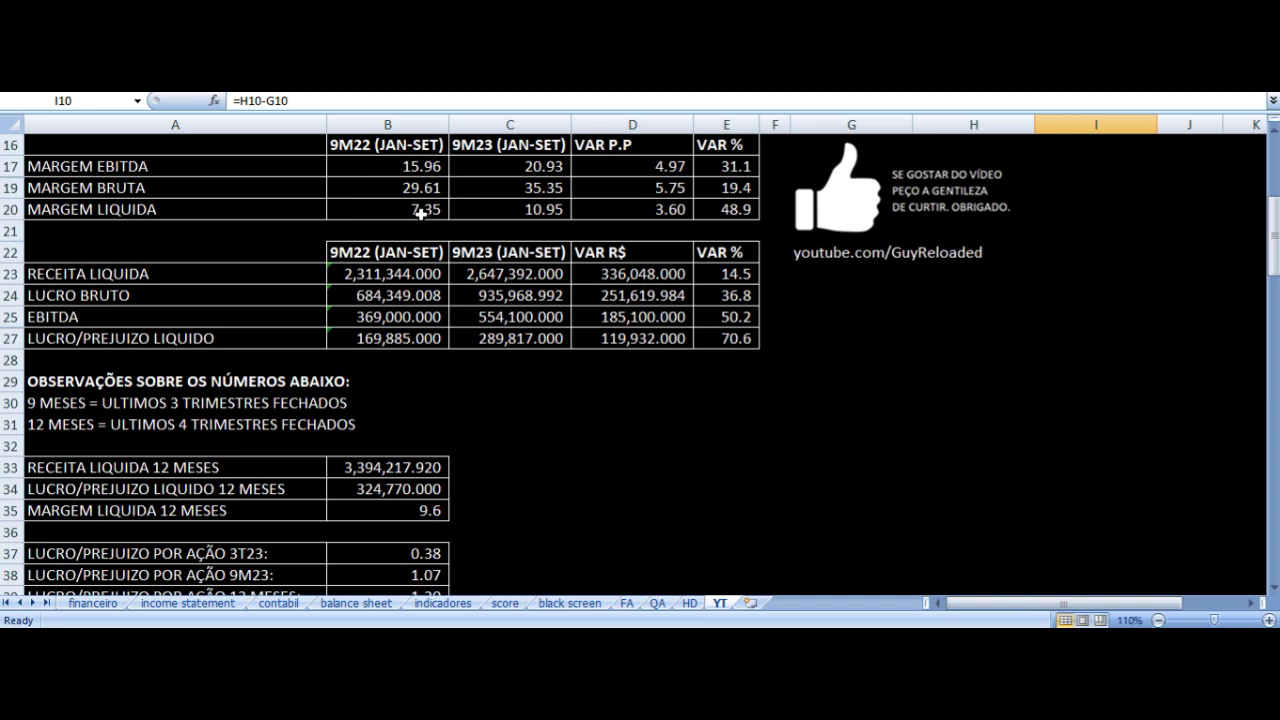
left_click(272, 172)
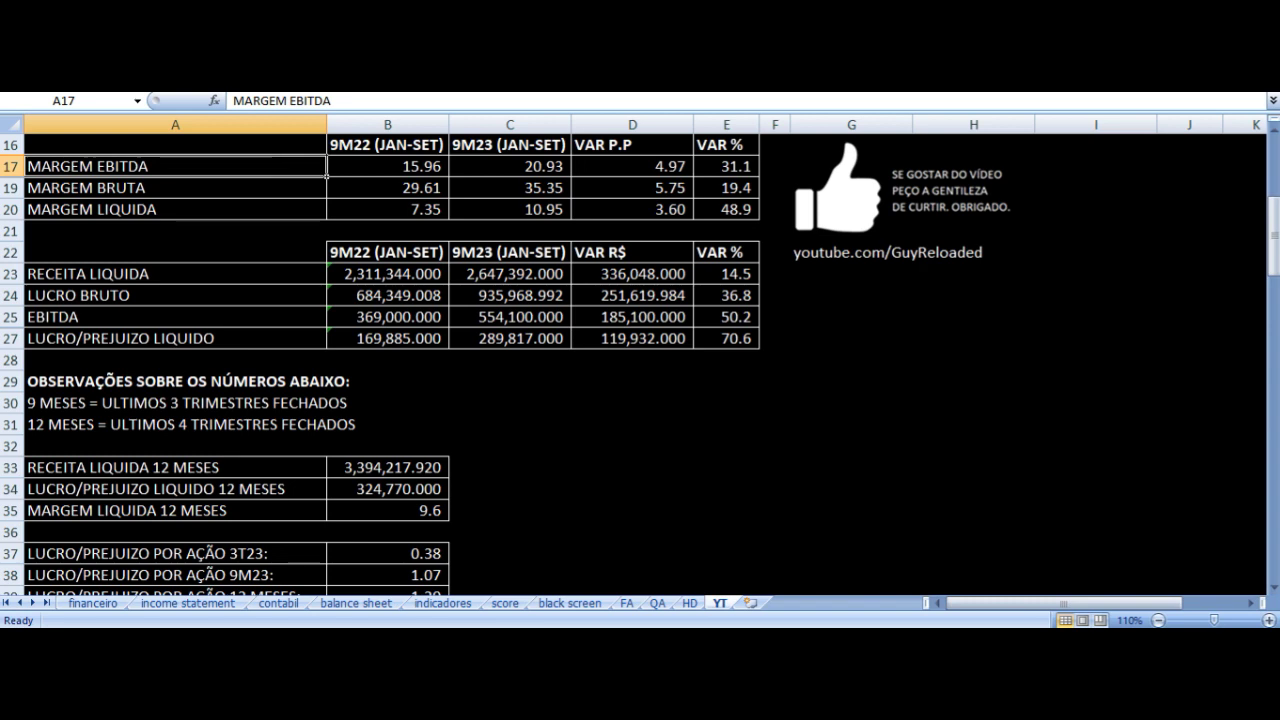
left_click(387, 166)
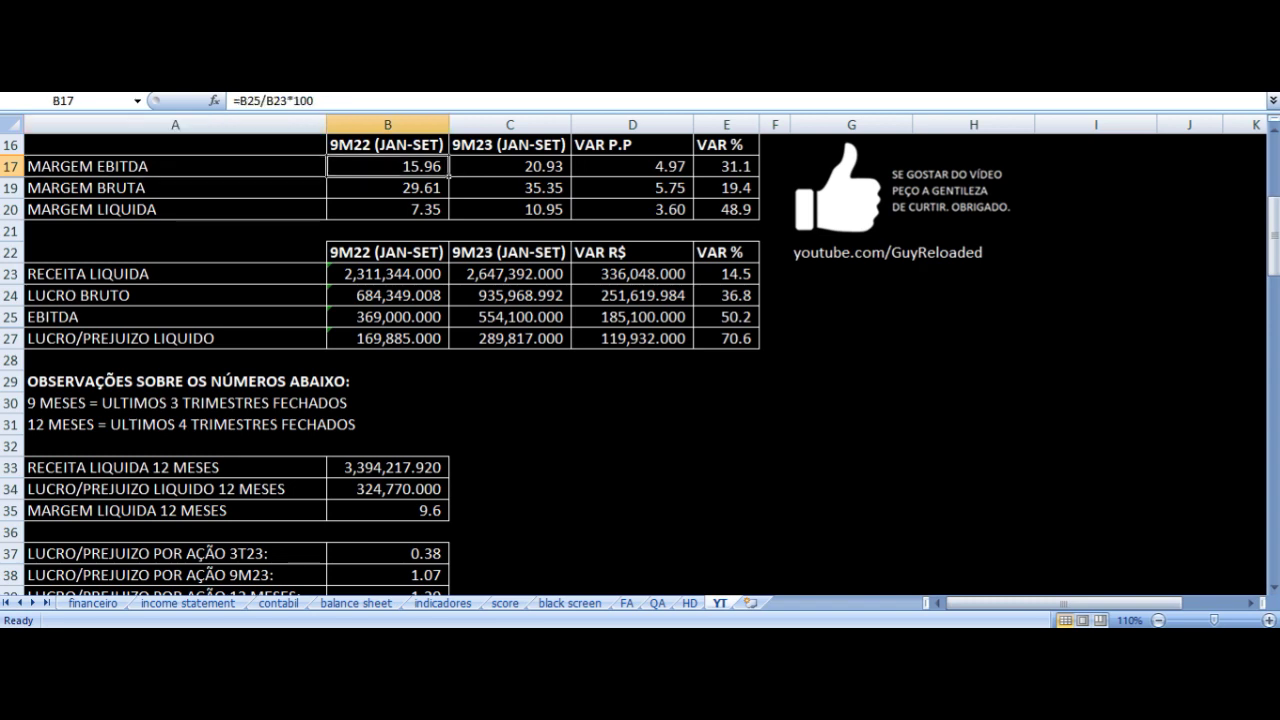
left_click(510, 166)
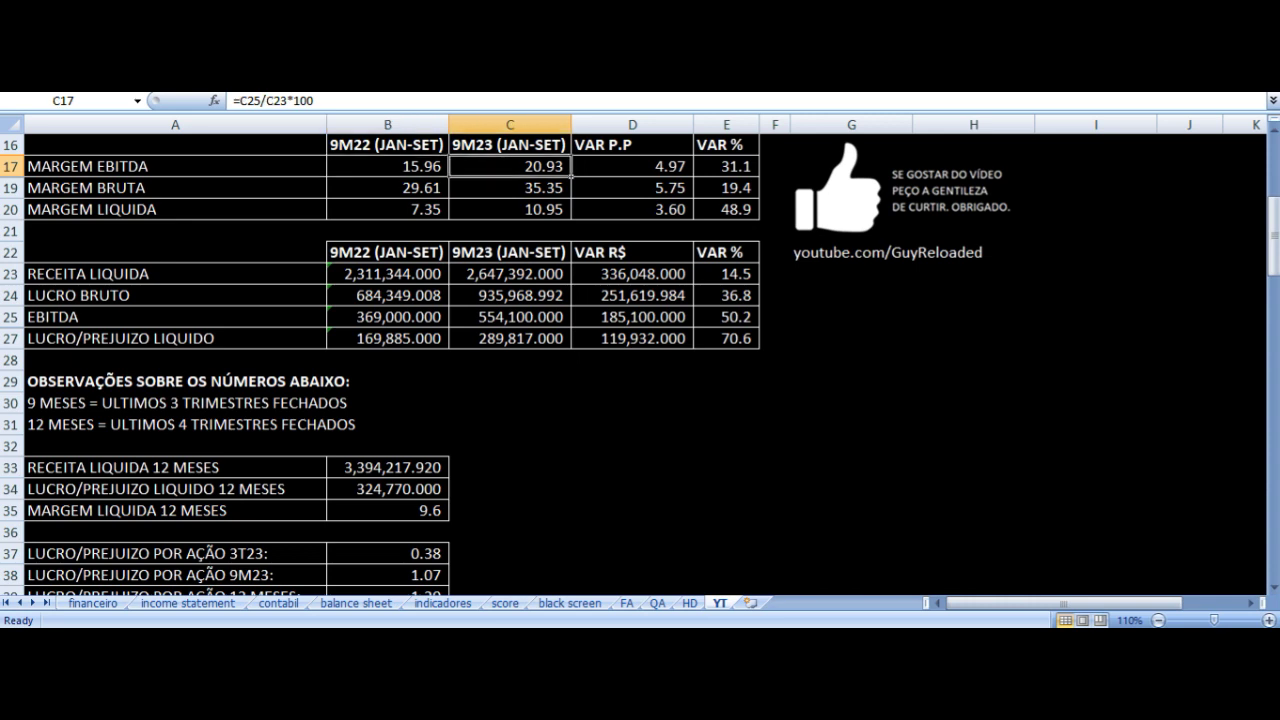
left_click(631, 166)
left_click(631, 144)
Examine the nine-month MARGEM BRUTA for 9M22 against 9M23 and its variation in percentage points.
key("Down")
key("Down")
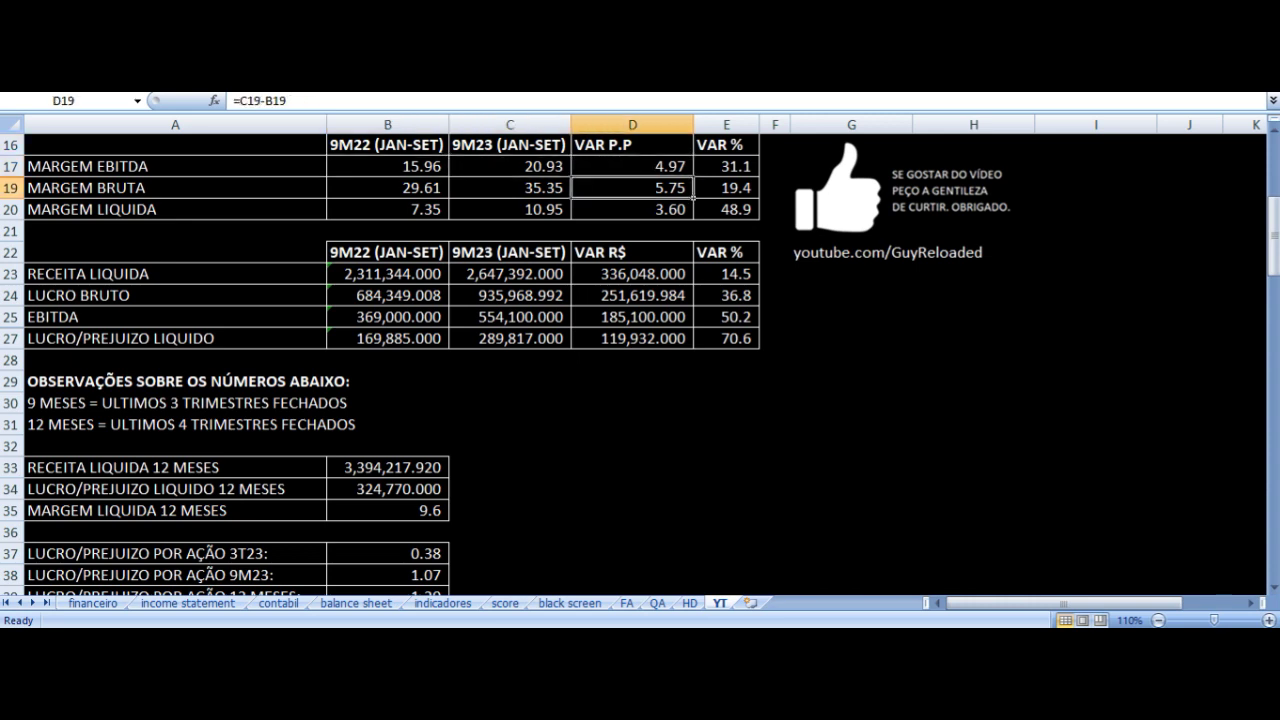
key("Left")
key("Left")
key("Left")
left_click(387, 187)
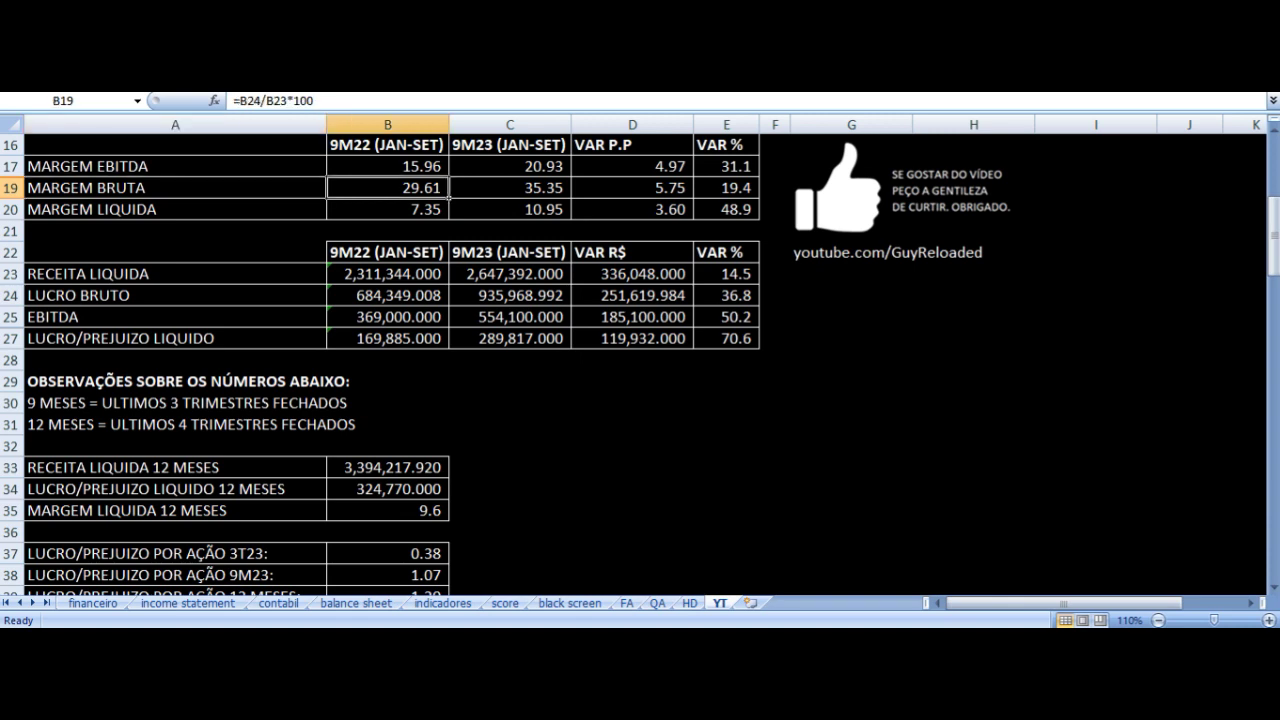
left_click(509, 187)
left_click(632, 187)
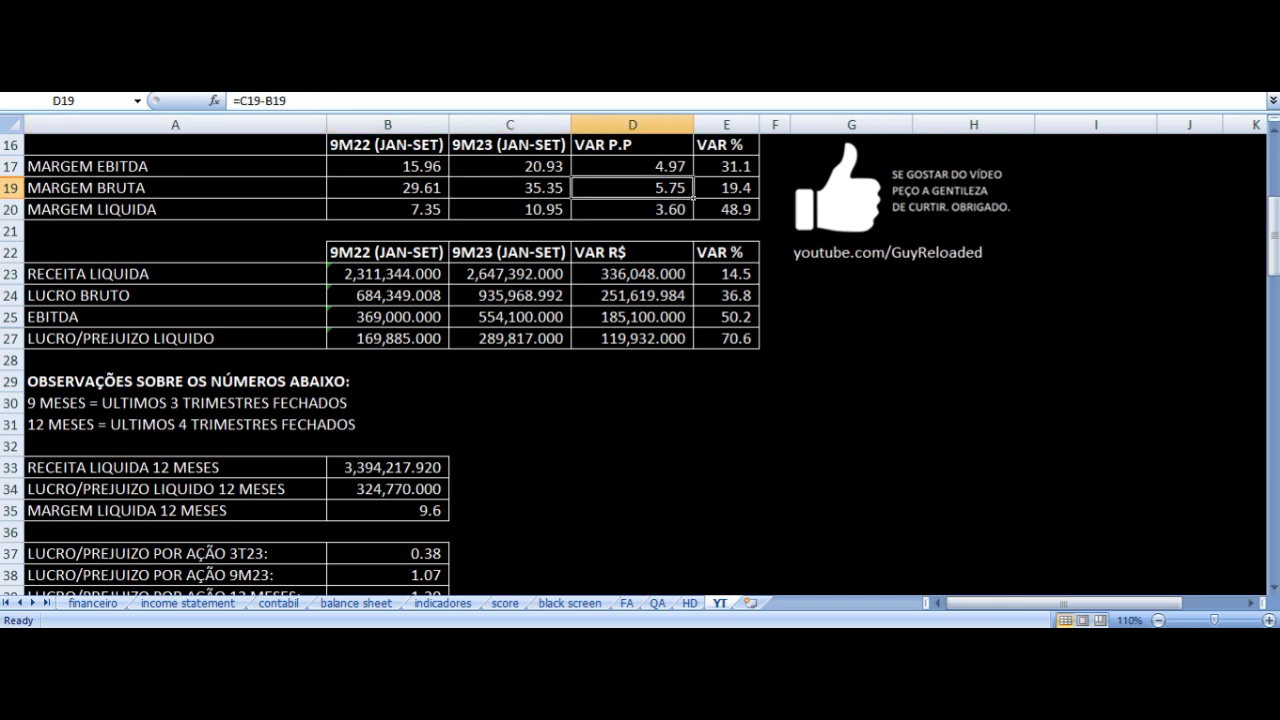
key("Up")
key("Up")
Examine the nine-month MARGEM LIQUIDA for 9M22 against 9M23 and its variation in percentage points.
key("Down")
key("Down")
key("Down")
key("Left")
key("Left")
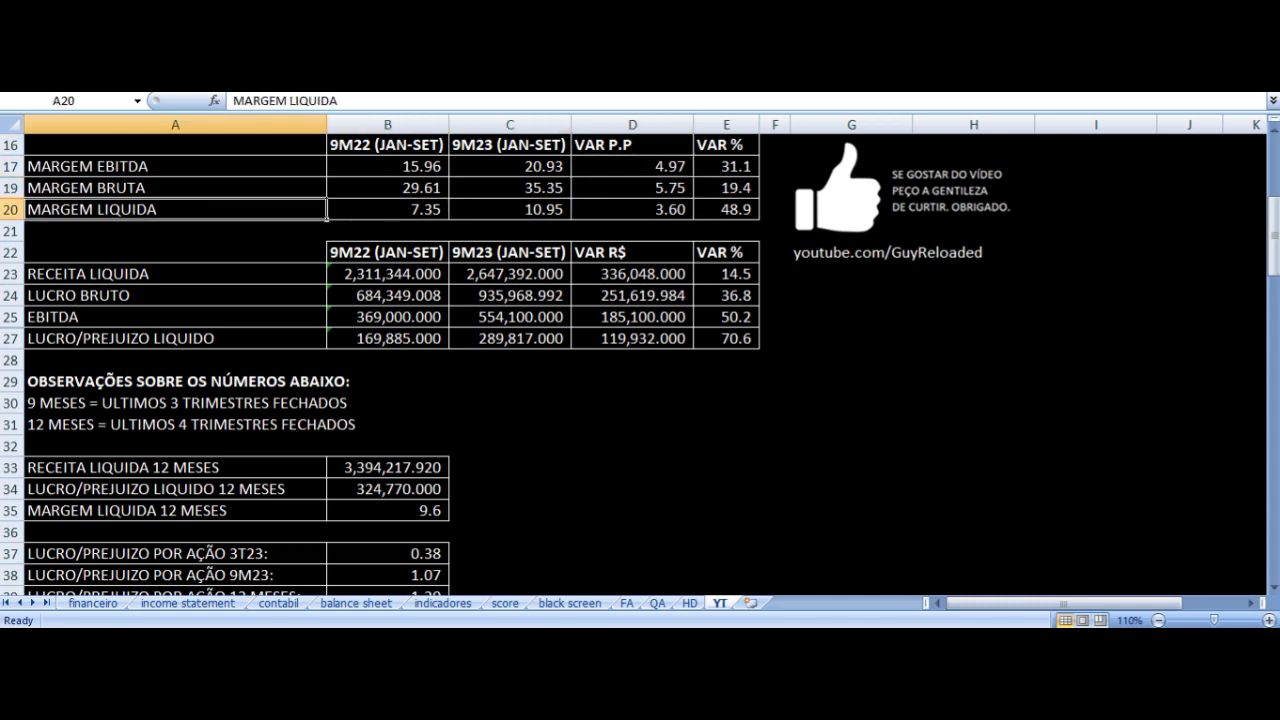
left_click(387, 209)
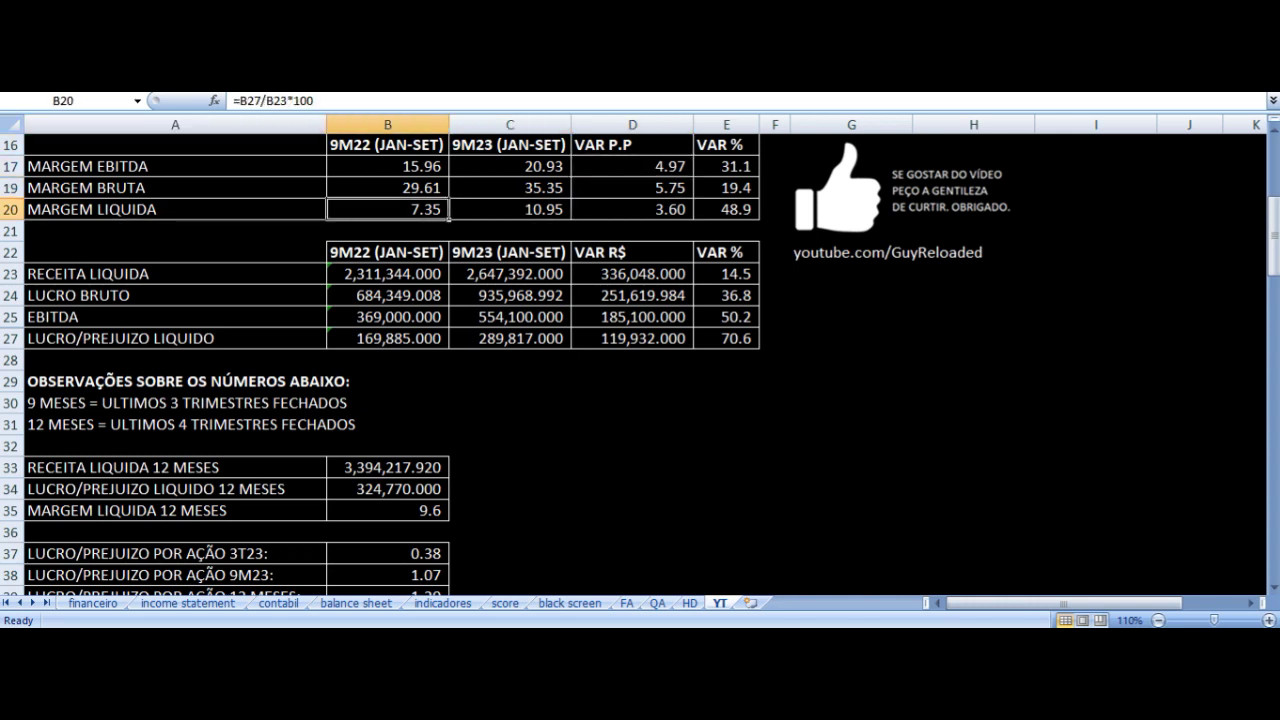
left_click(509, 209)
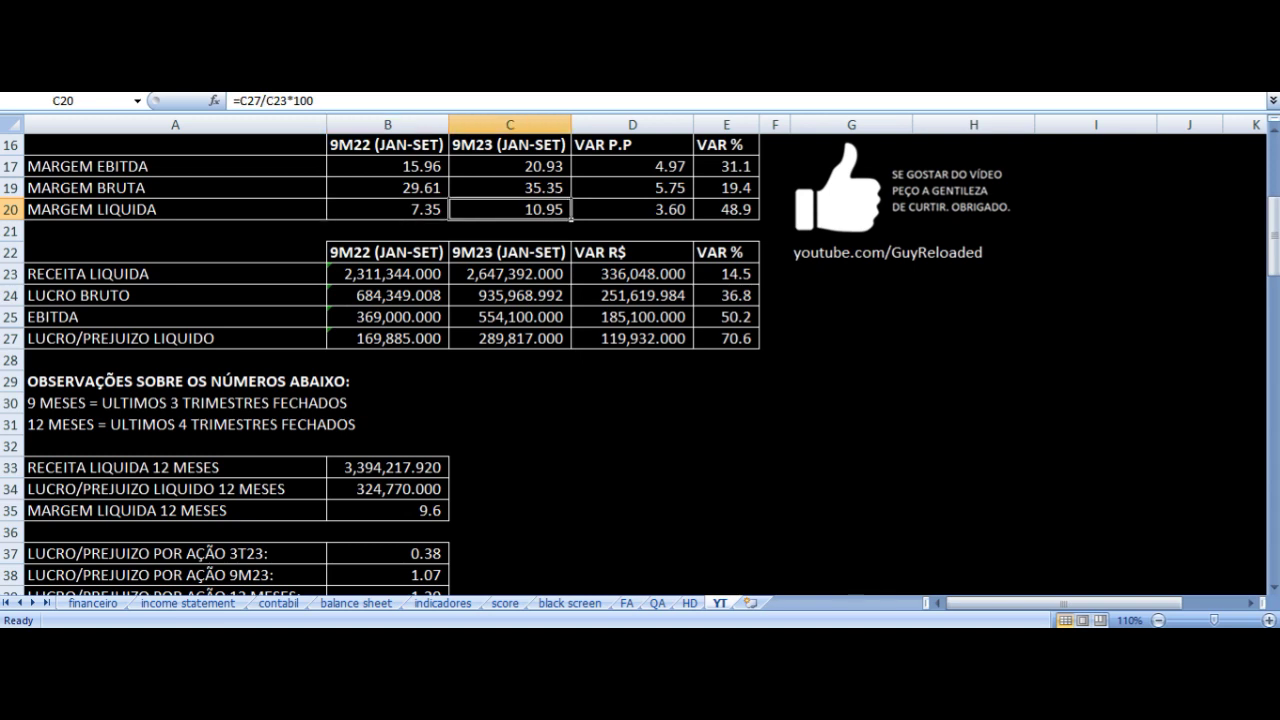
left_click(632, 209)
key("Up")
key("Up")
key("Up")
Examine the nine-month RECEITA LIQUIDA row, comparing 9M22 with 9M23.
key("Down")
key("Down")
key("Down")
key("Down")
key("Down")
key("Down")
key("Left")
key("Left")
key("Left")
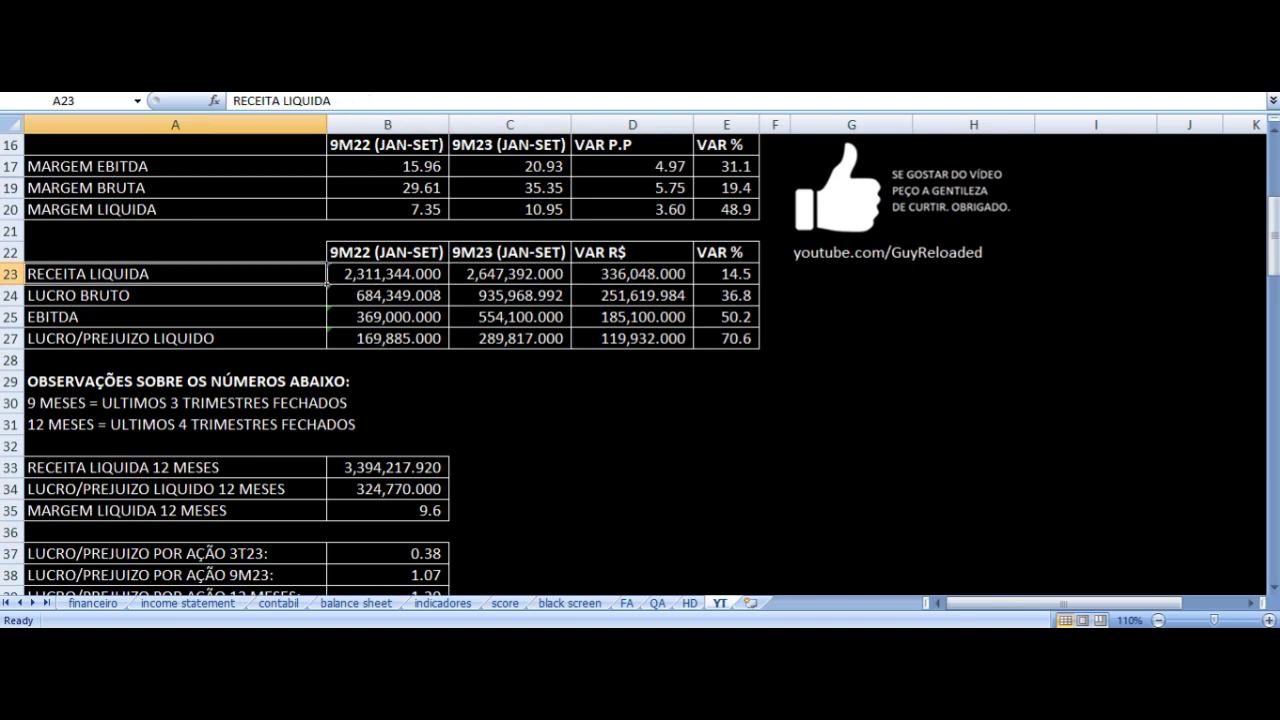
key("Right")
key("Right")
key("Right")
key("Left")
key("Left")
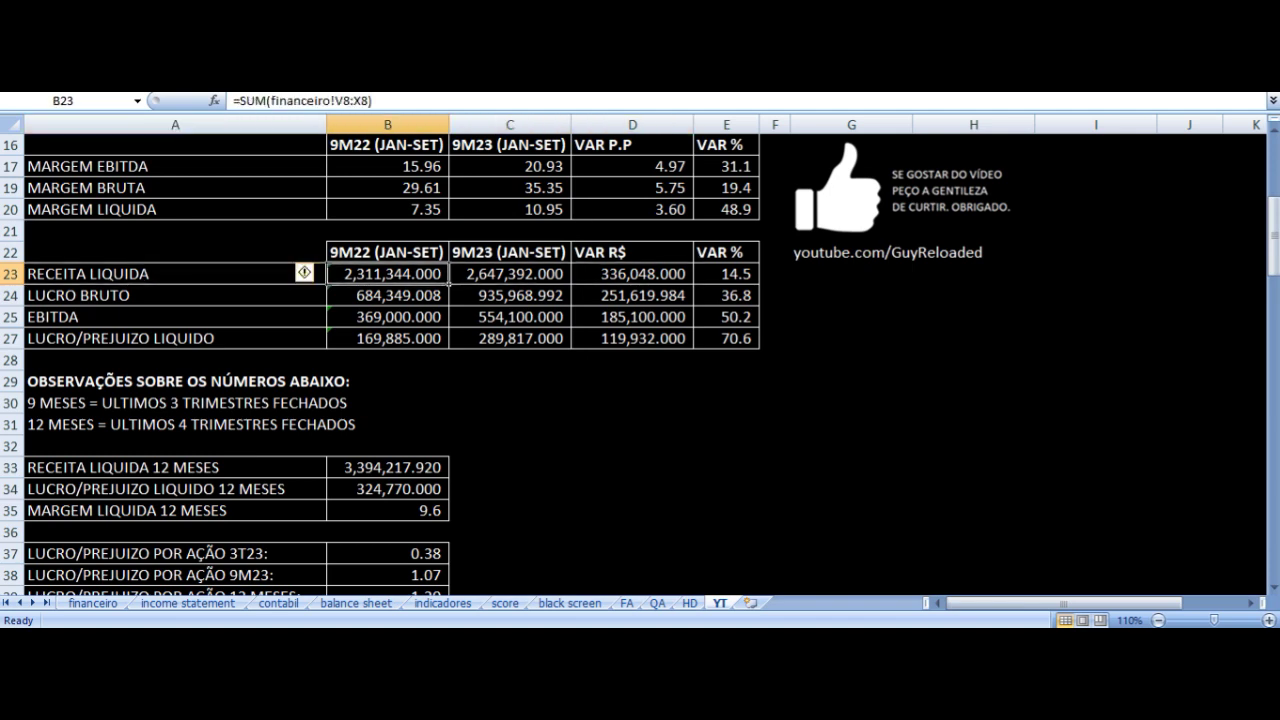
Check the 9M22 and 9M23 period headings and the percentage variation of RECEITA LIQUIDA.
key("Up")
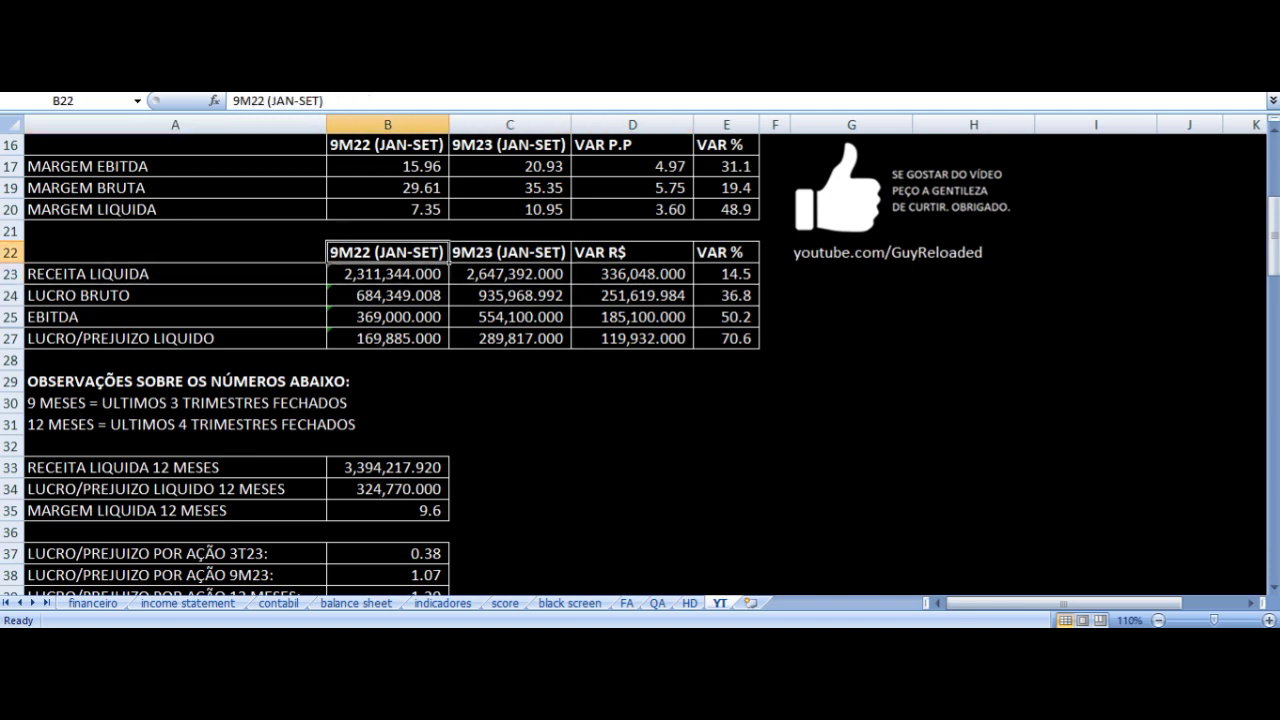
key("Right")
key("Down")
key("Right")
key("Right")
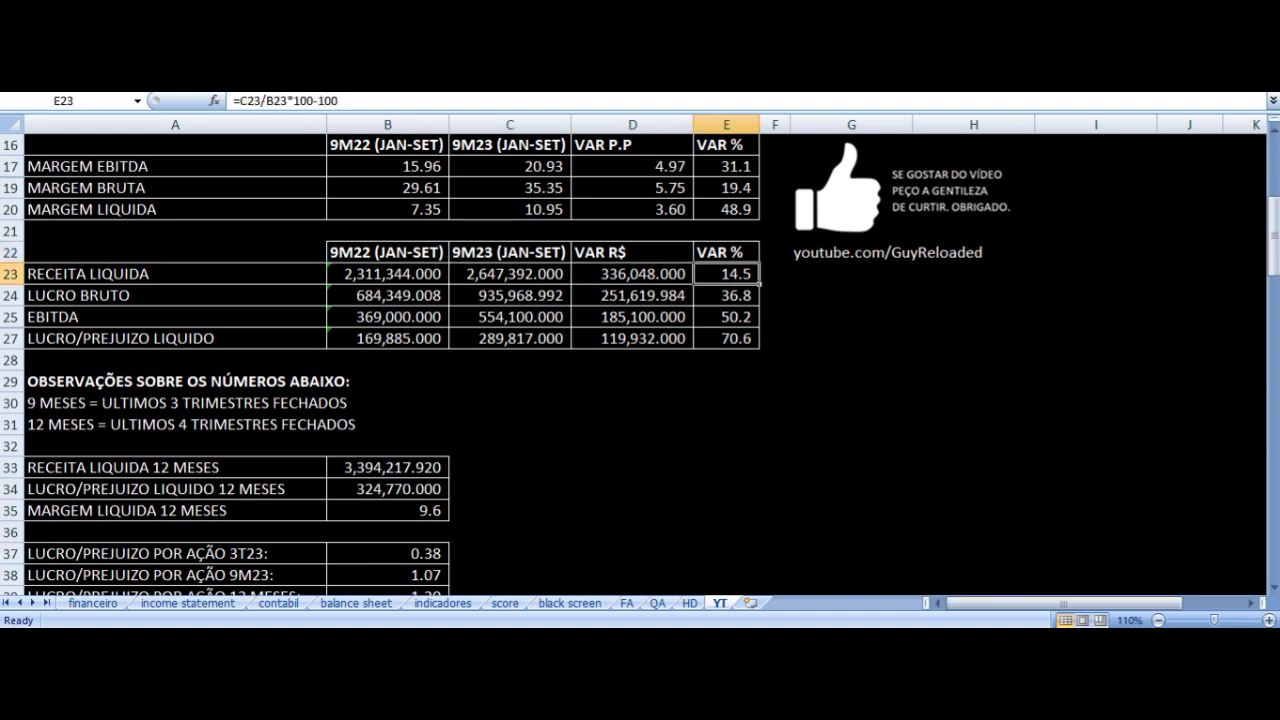
Review the 9M22 and 9M23 RECEITA LIQUIDA amounts again and check their variation in R$.
key("Left")
key("Left")
key("Left")
key("Left")
key("Right")
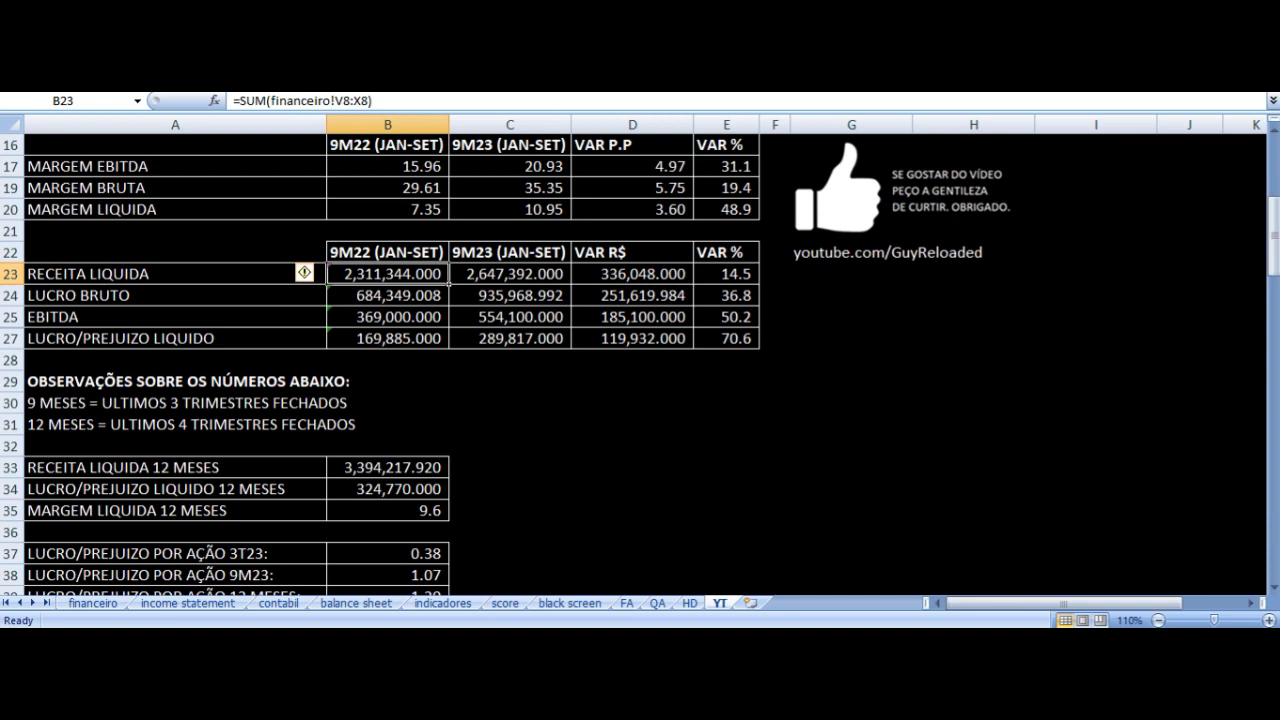
key("Right")
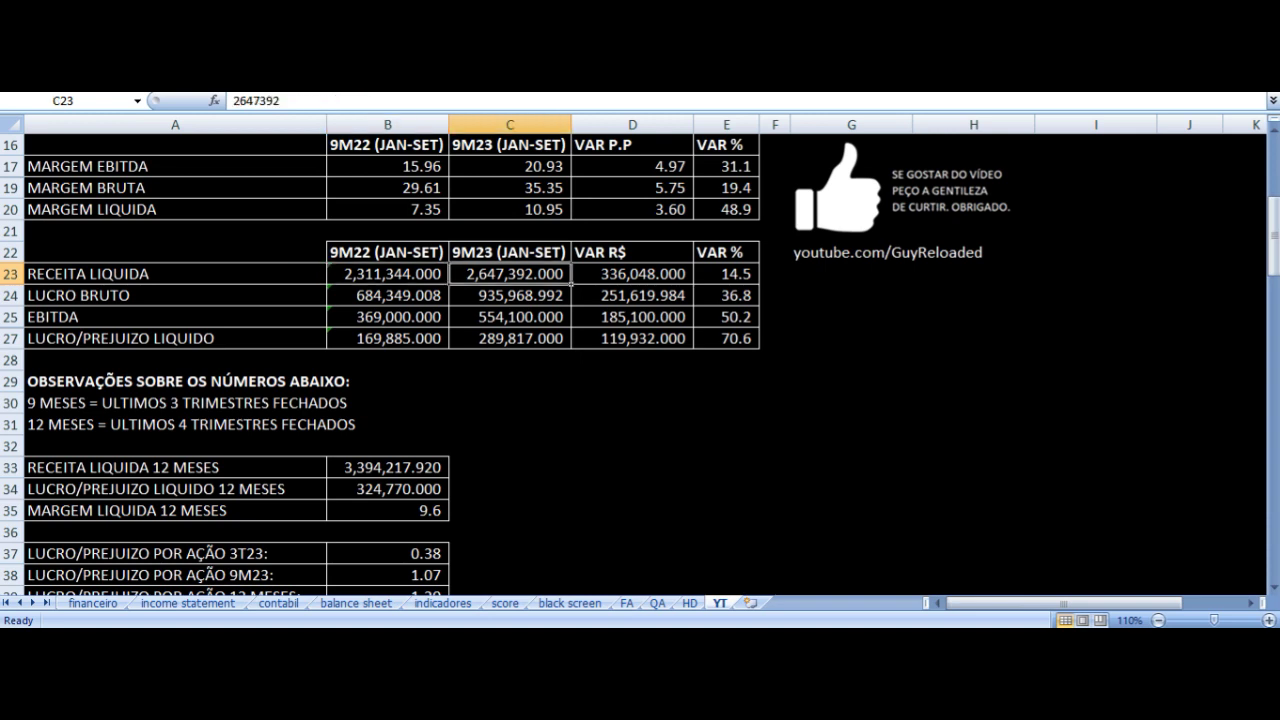
key("Right")
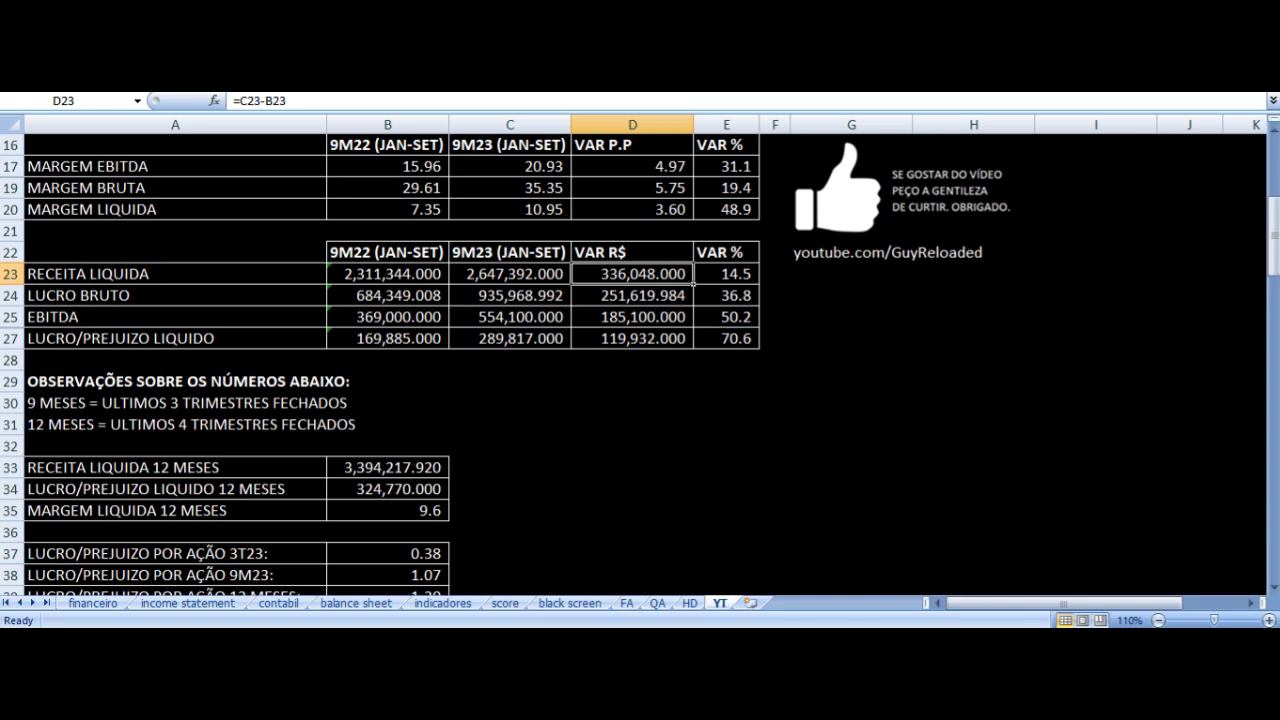
Examine the nine-month LUCRO BRUTO for 9M22 against 9M23 and its variations in R$ and percent.
key("Down")
key("Left")
key("Left")
key("Left")
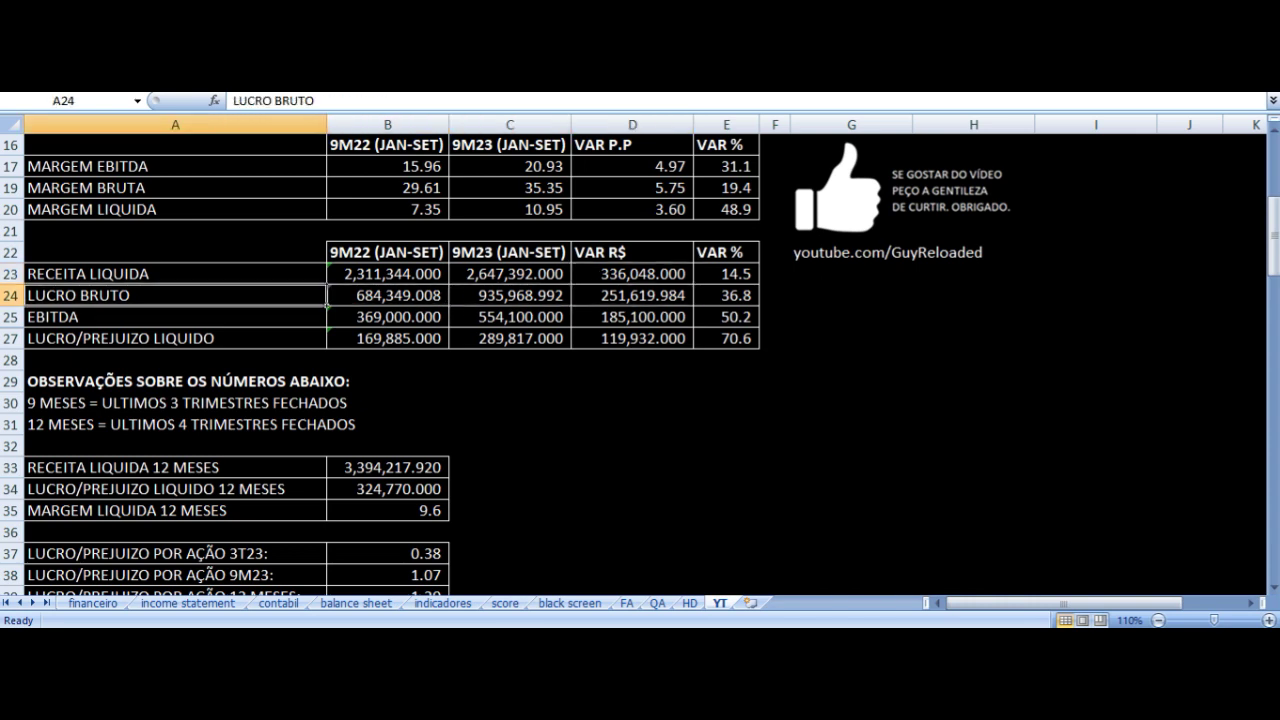
key("Right")
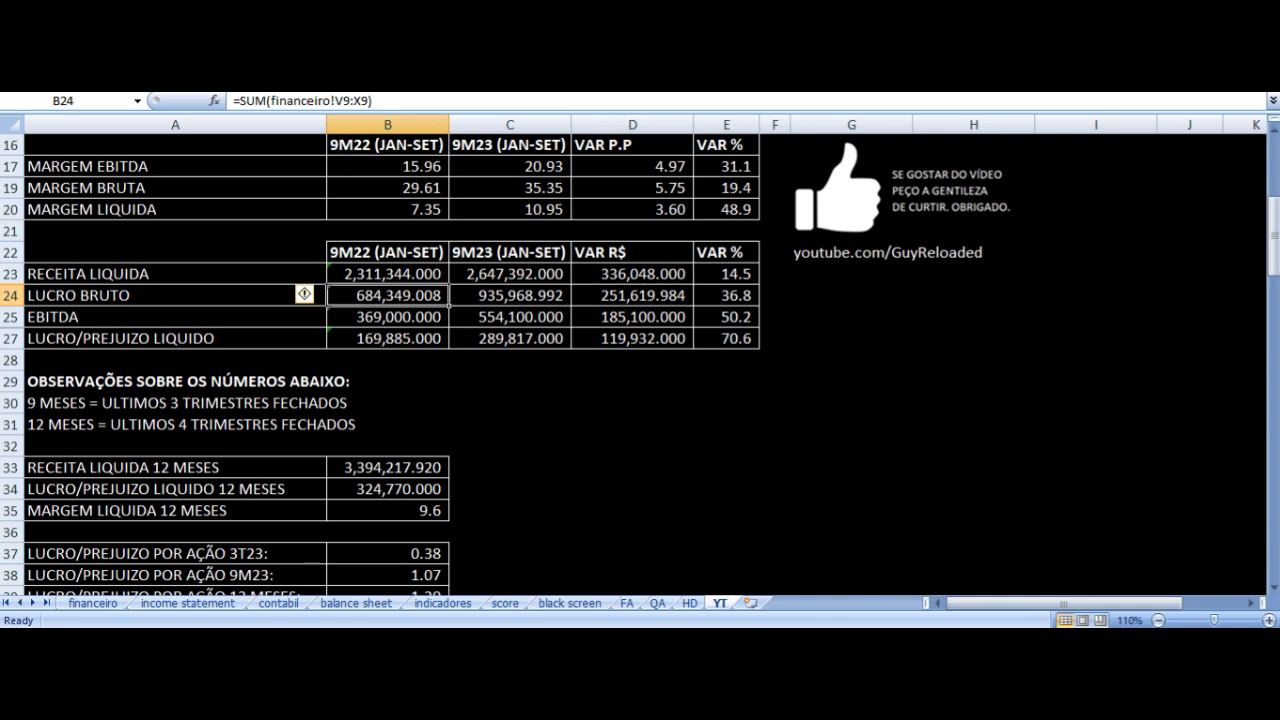
key("Right")
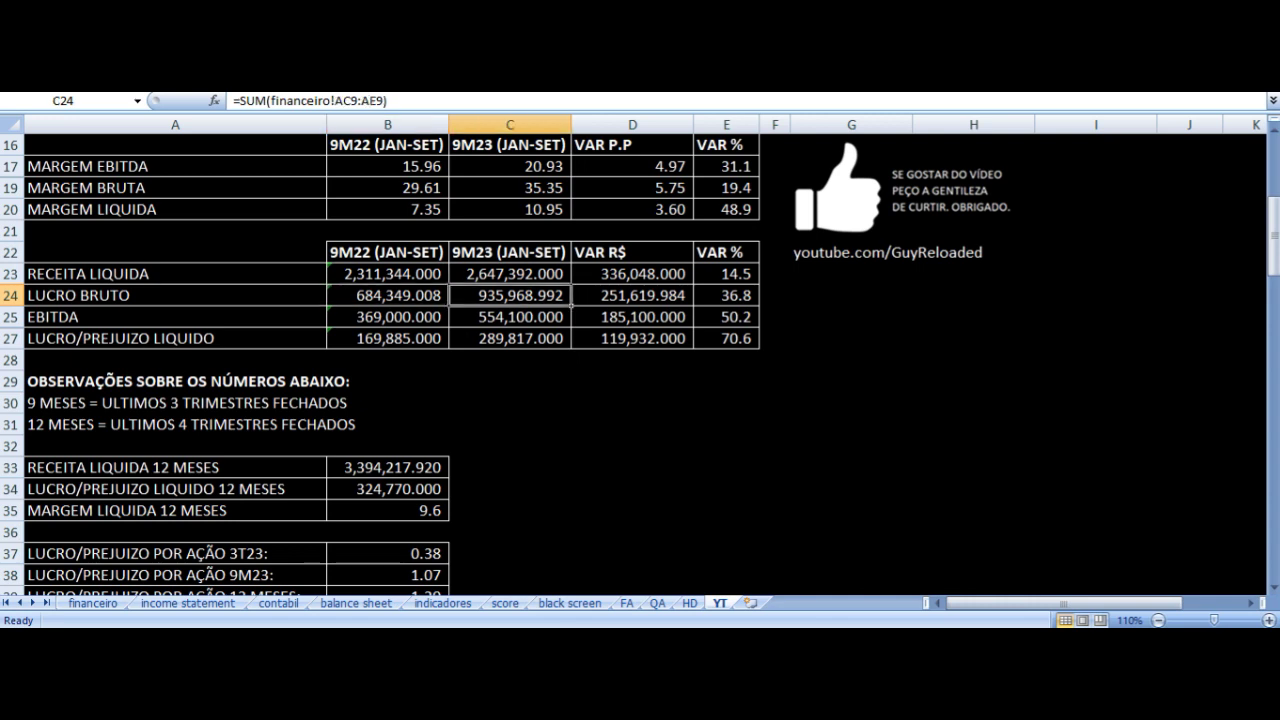
key("Left")
key("Right")
key("Right")
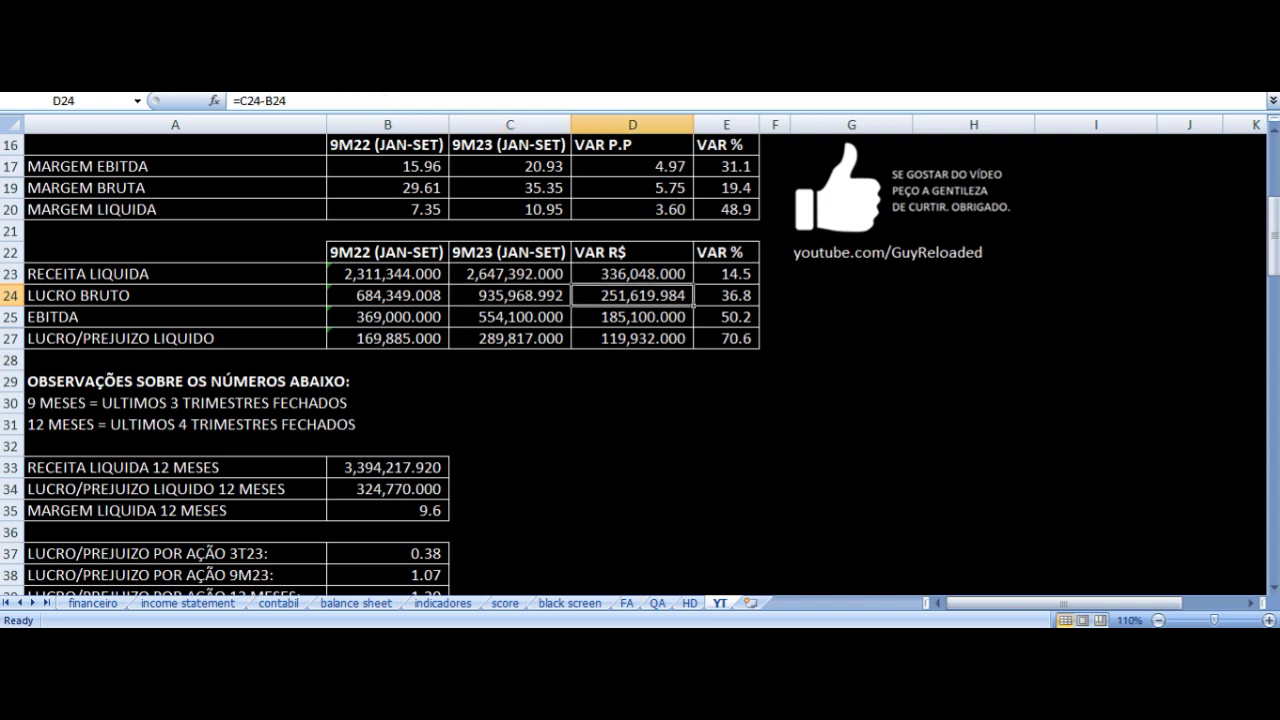
key("Right")
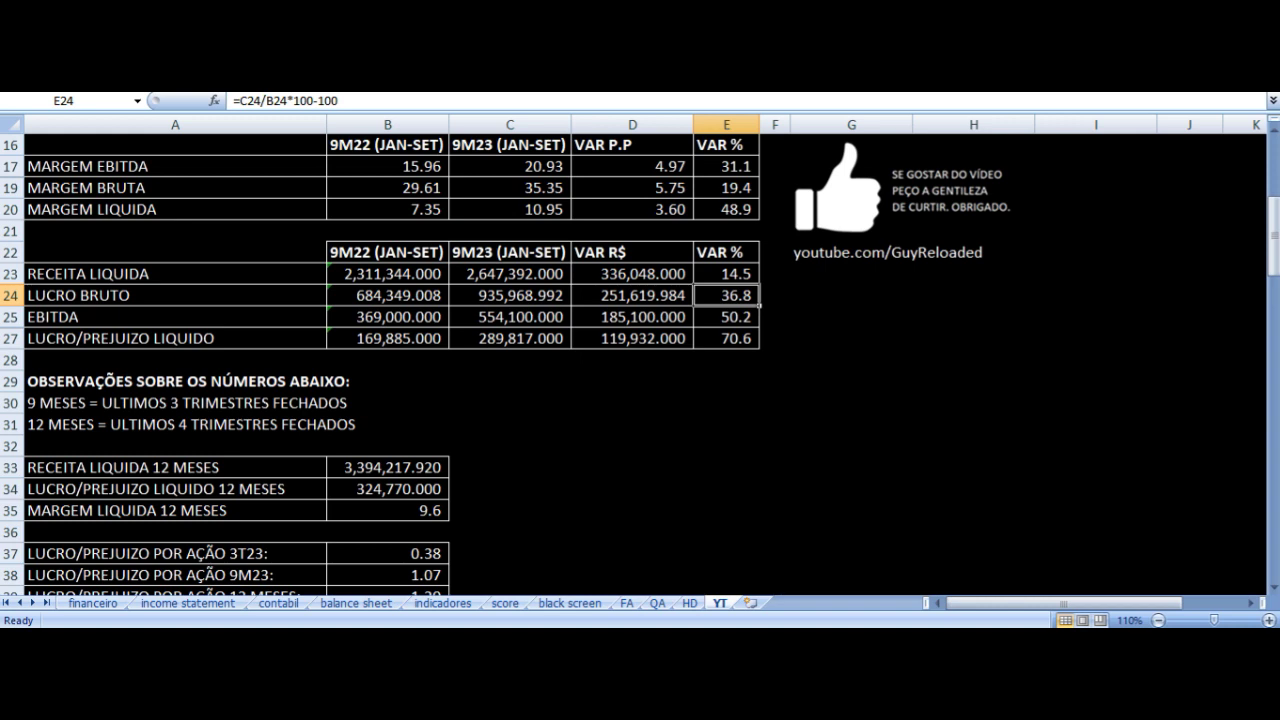
Examine the nine-month EBITDA for 9M22 against 9M23 and its variations in R$ and percent.
key("Down")
key("Left")
key("Left")
key("Left")
key("Left")
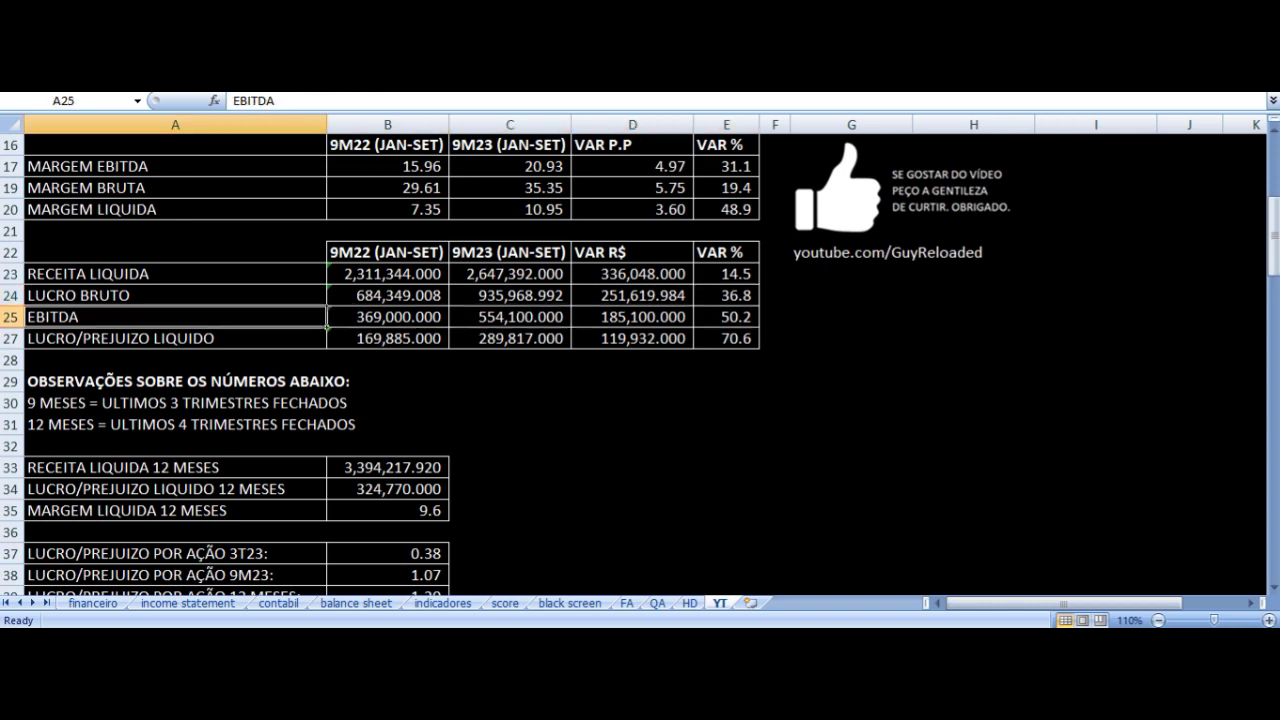
key("Right")
key("Right")
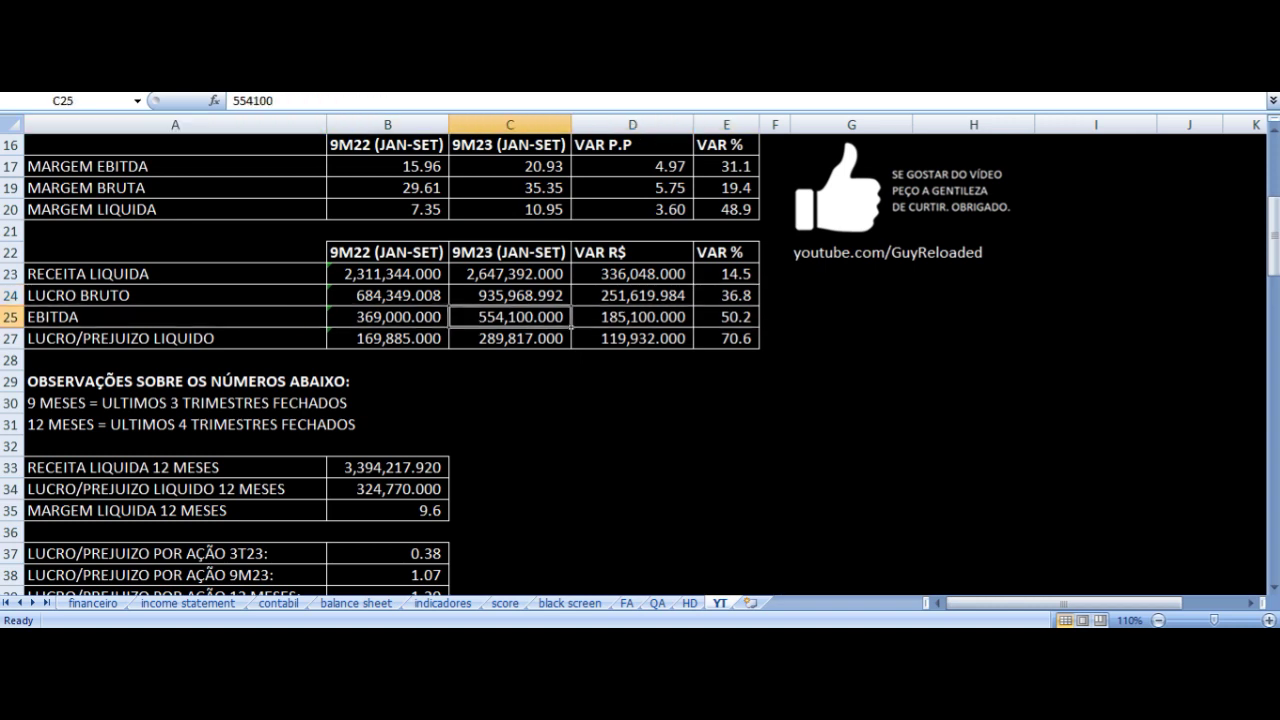
key("Right")
key("Right")
Examine the nine-month LUCRO/PREJUIZO LIQUIDO for 9M22 against 9M23 and its variations in R$ and percent.
key("Down")
key("Left")
key("Left")
key("Left")
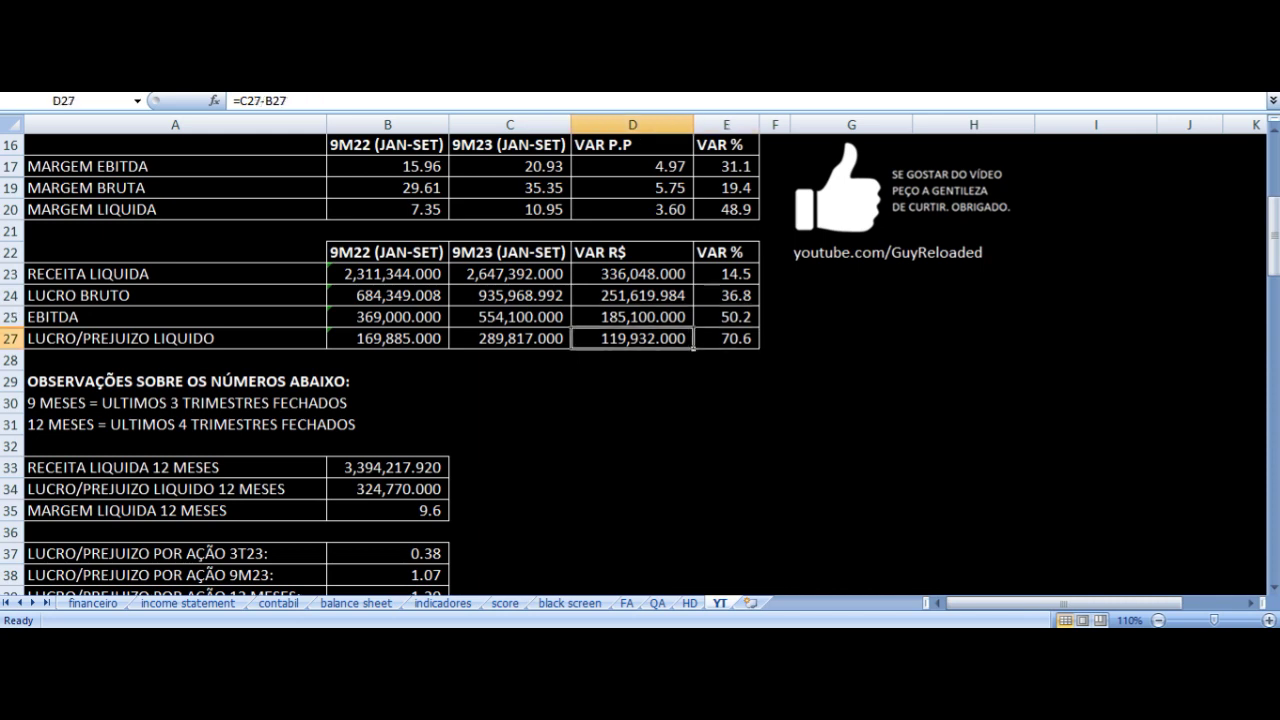
key("Left")
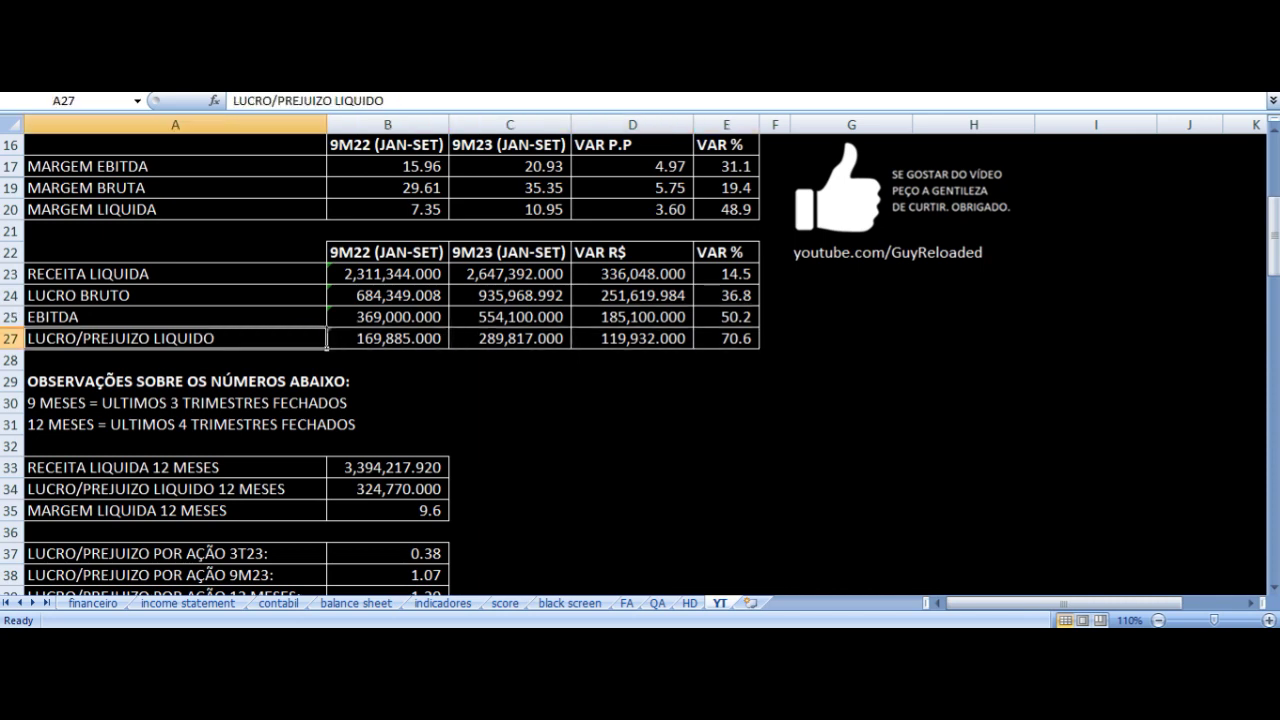
key("Right")
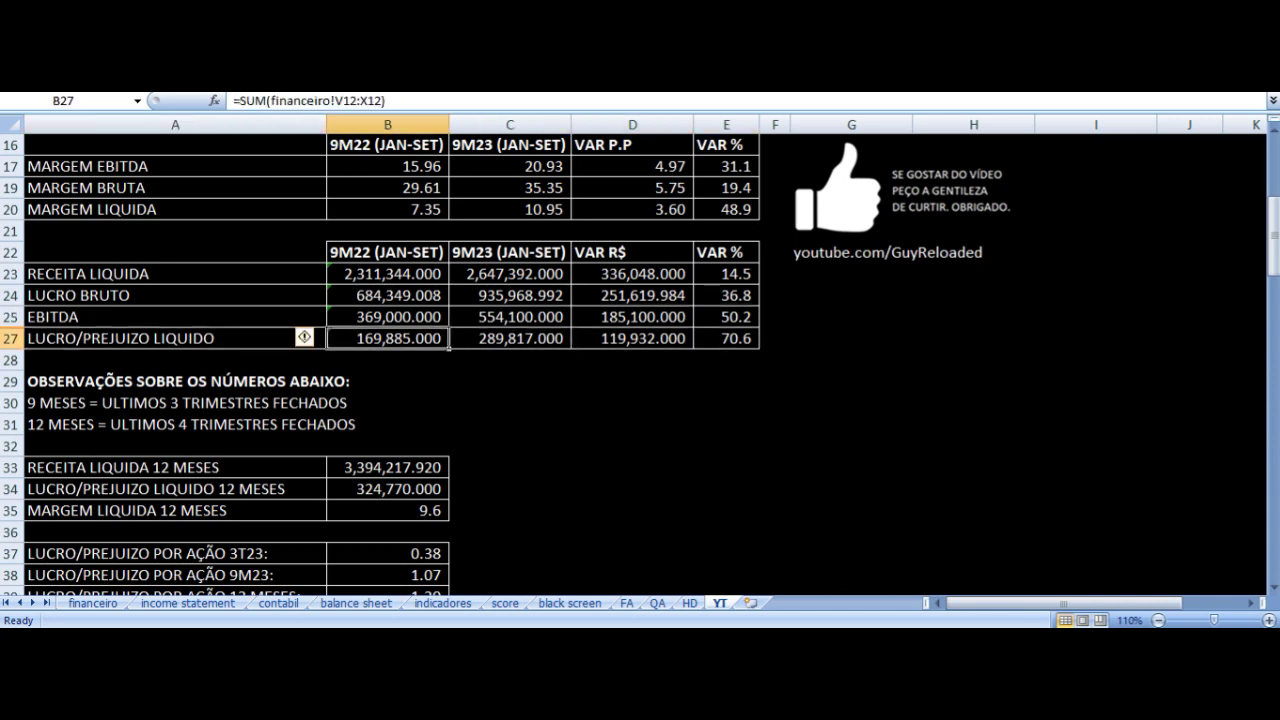
key("Right")
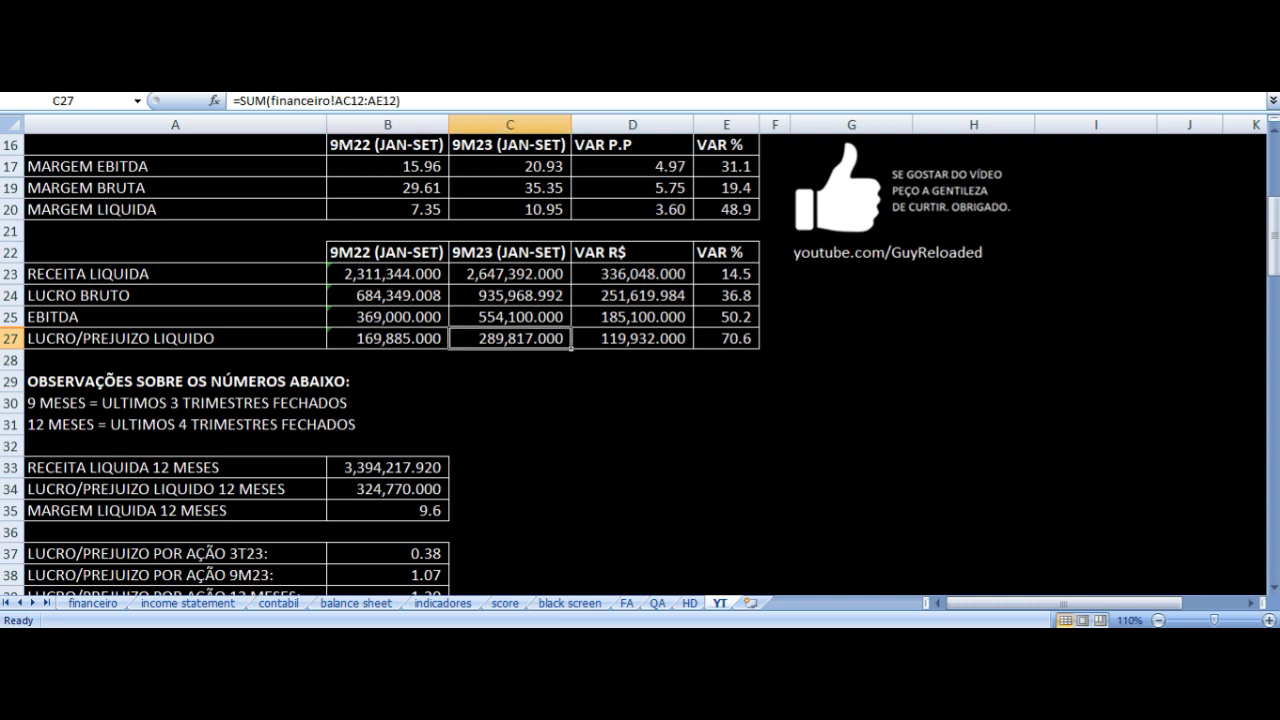
key("Right")
key("Right")
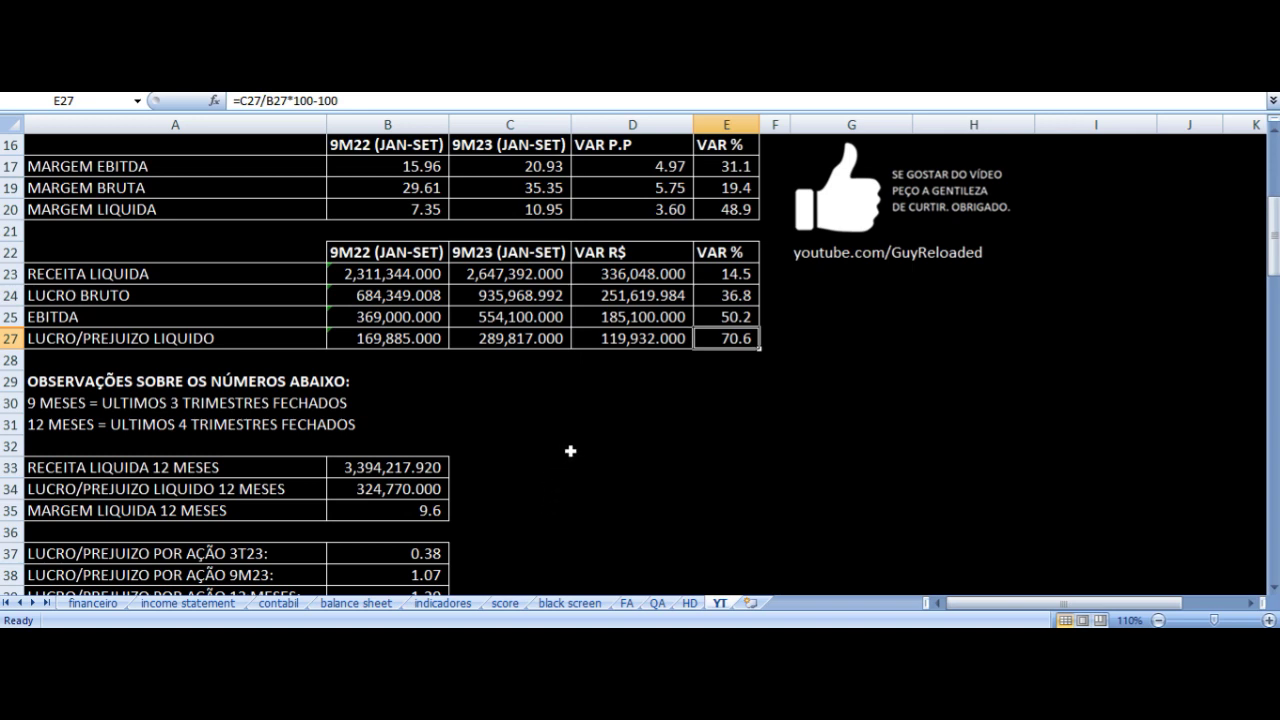
Compare the nine-month percentage variations of RECEITA LIQUIDA, EBITDA and LUCRO/PREJUIZO LIQUIDO.
left_click(708, 270)
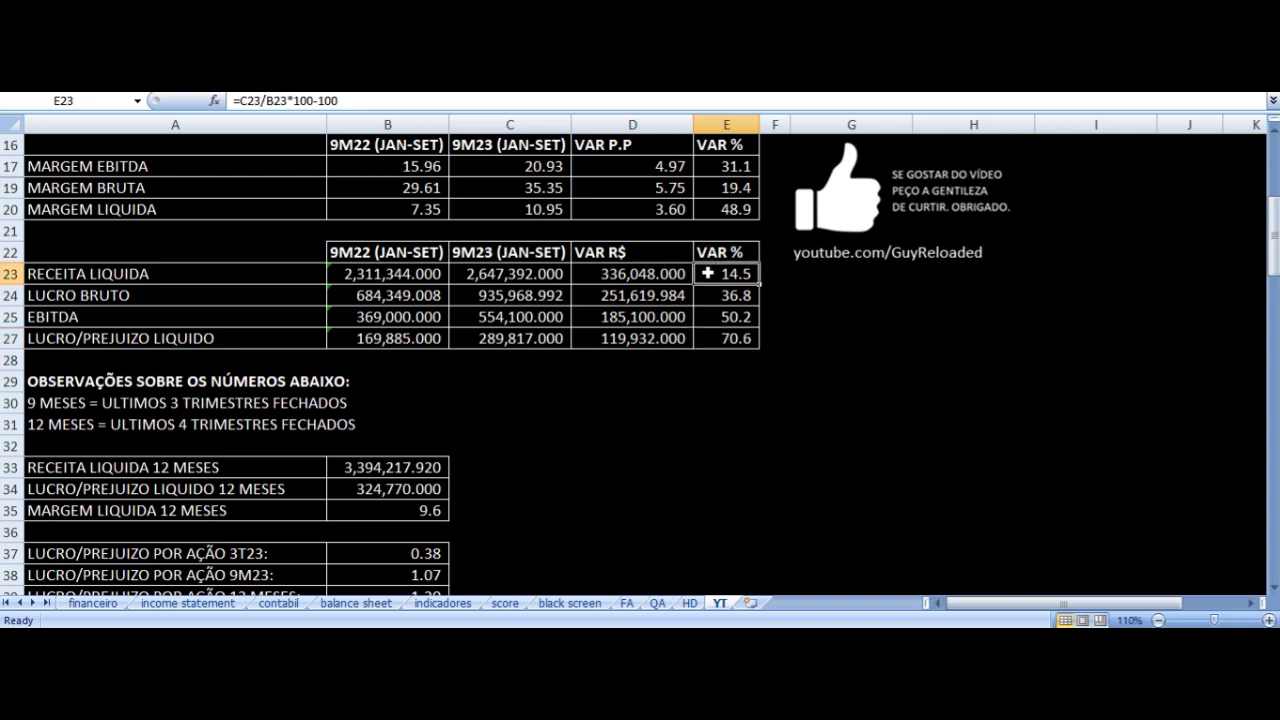
left_click(708, 318)
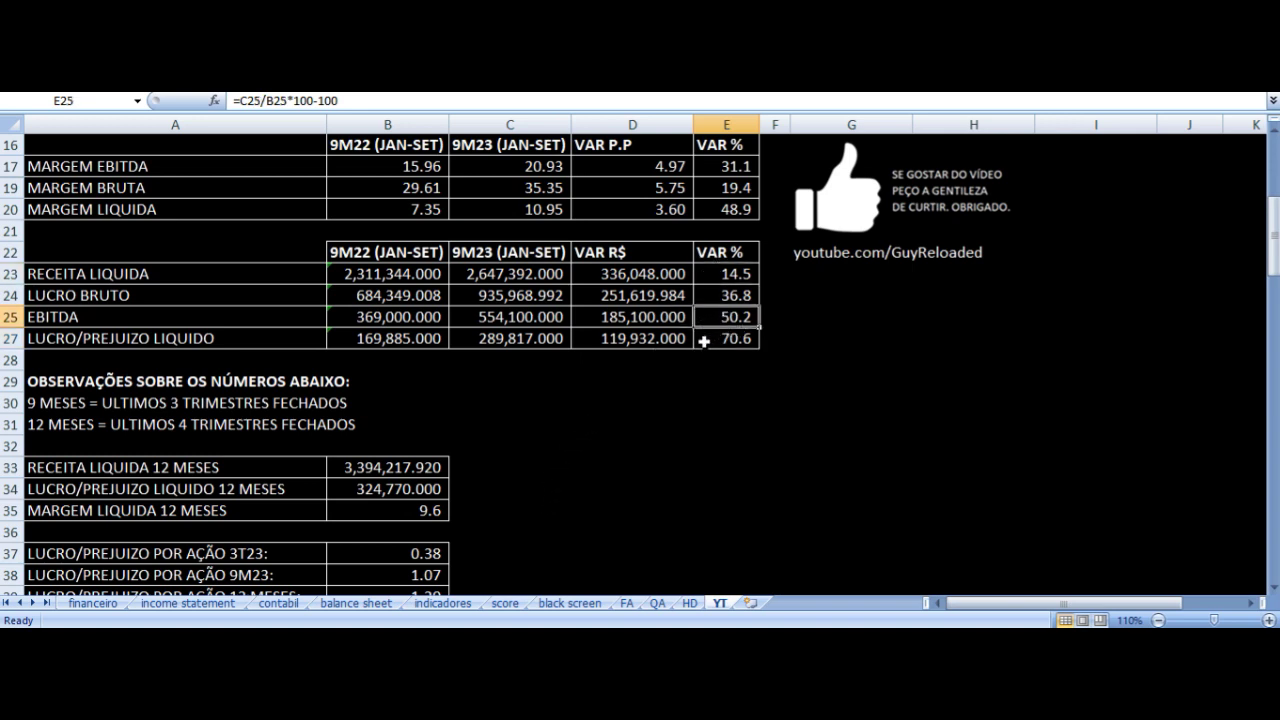
left_click(704, 339)
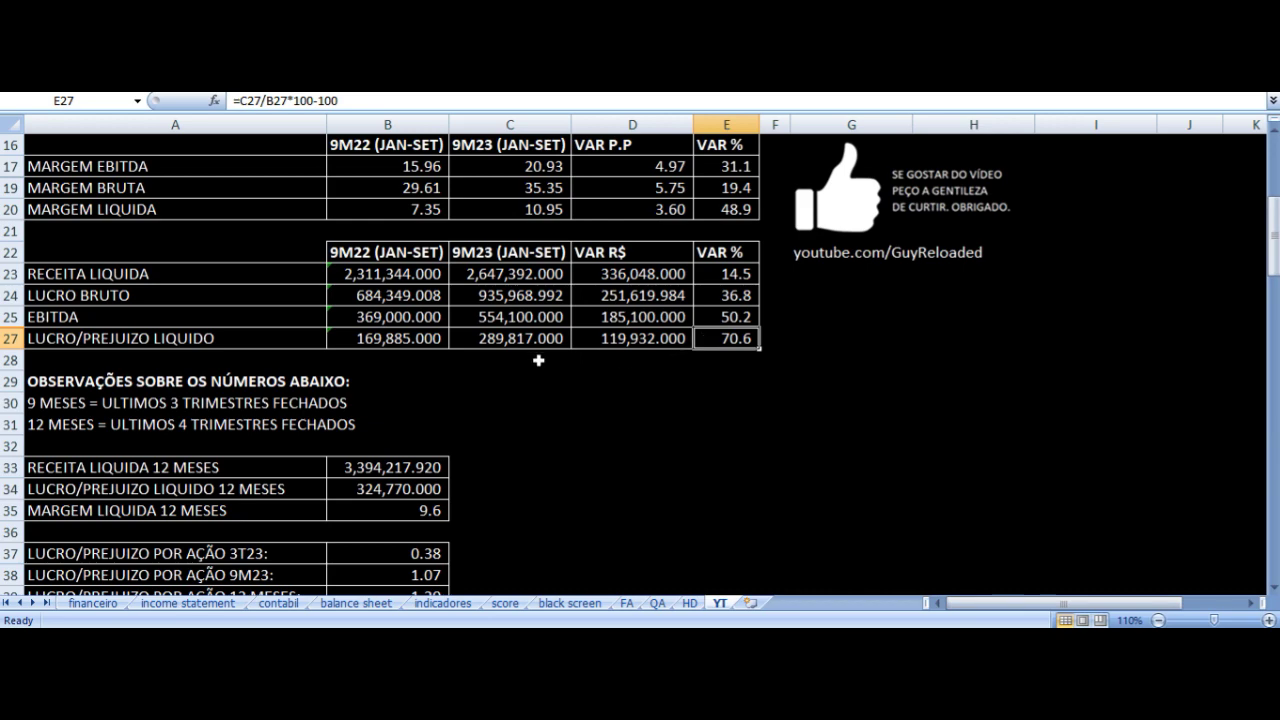
Examine the 12-month RECEITA LIQUIDA, LUCRO/PREJUIZO LIQUIDO and MARGEM LIQUIDA figures.
scroll(502, 362, "down", 2)
scroll(502, 362, "down", 3)
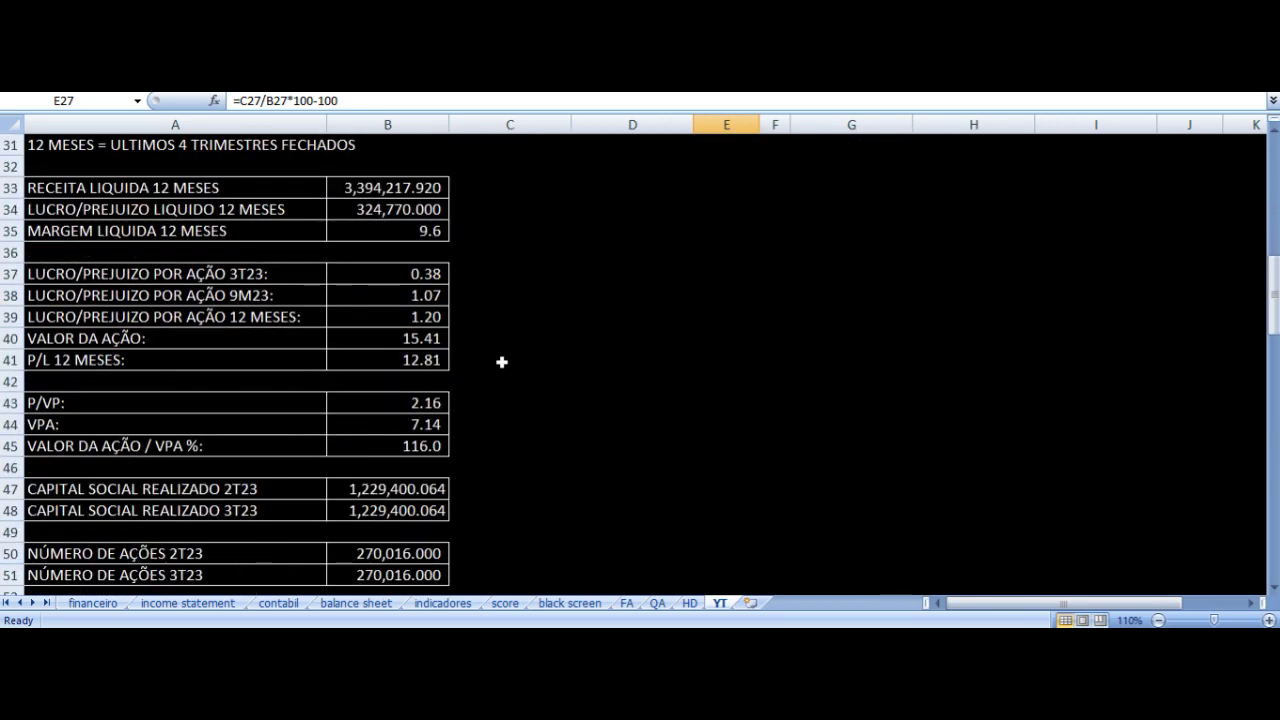
left_click(184, 192)
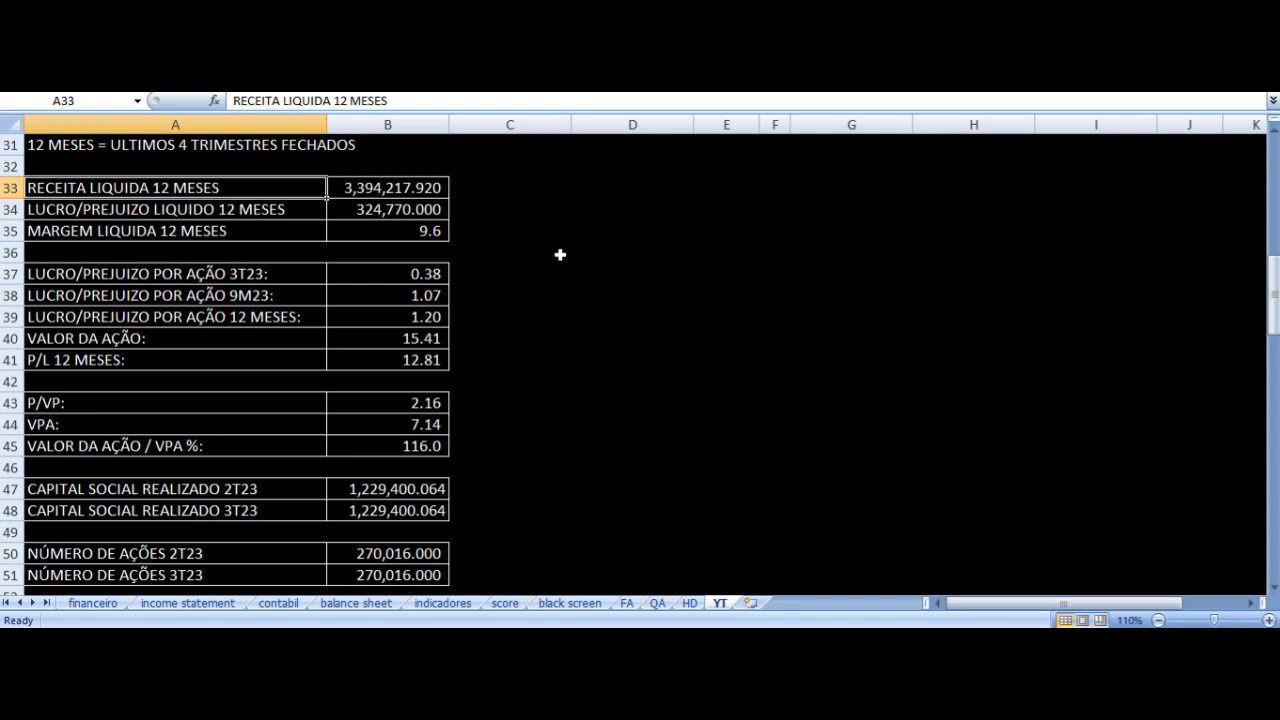
key("Right")
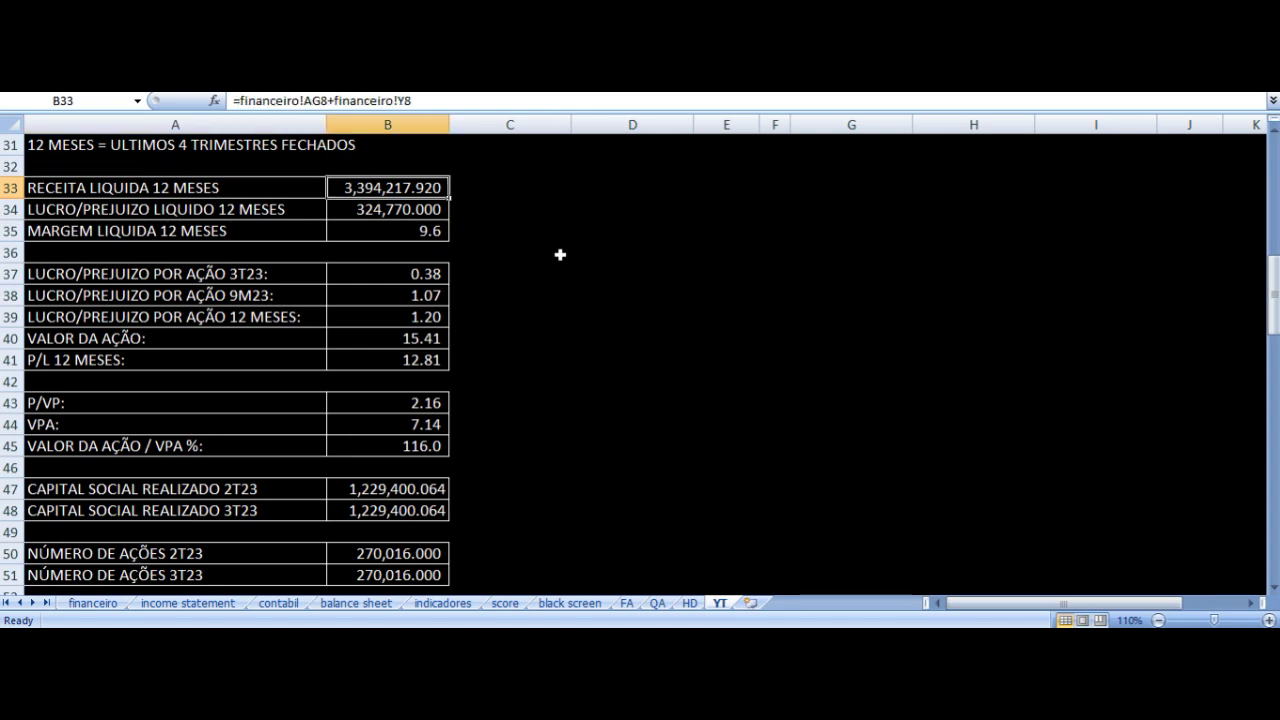
key("Down")
key("Left")
key("Right")
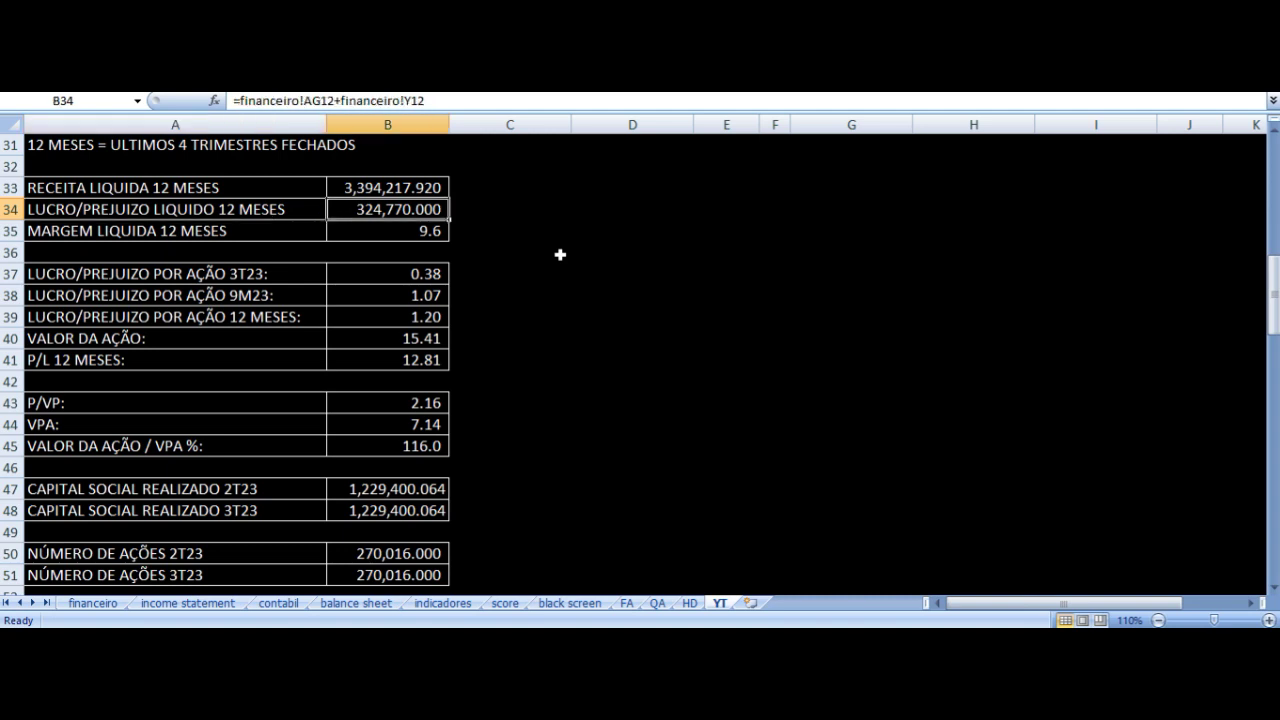
key("Left")
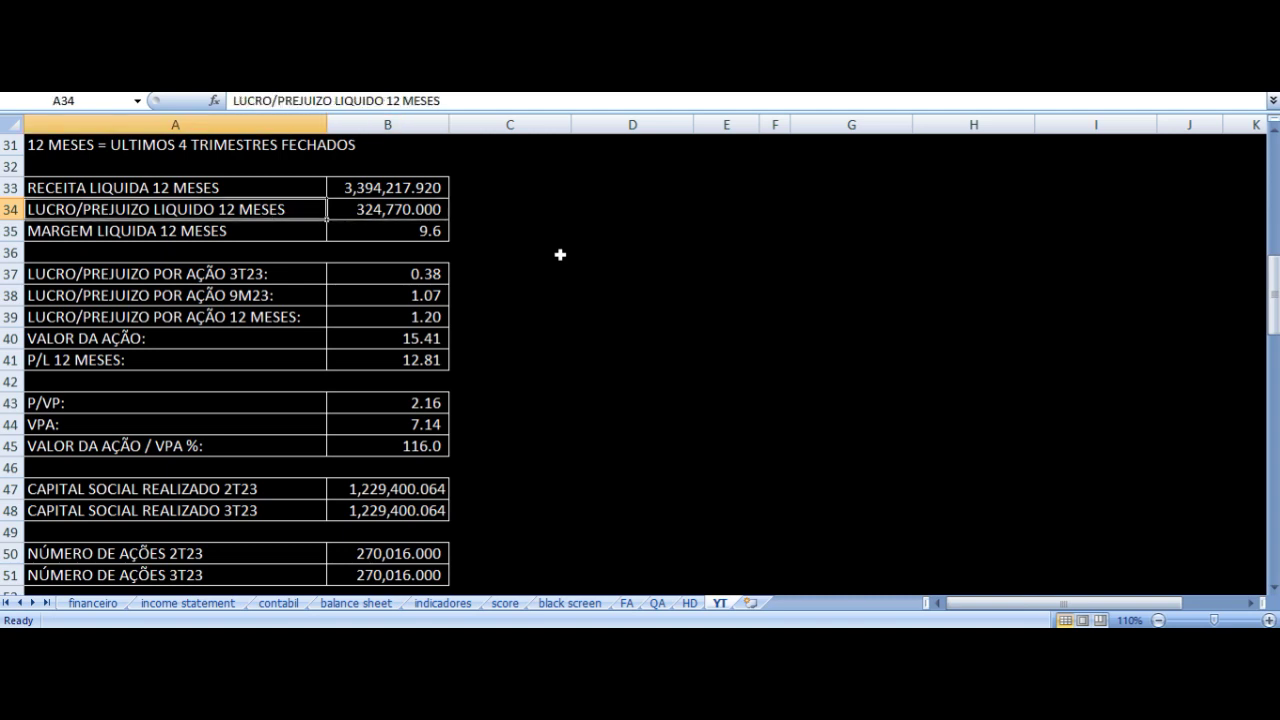
key("Down")
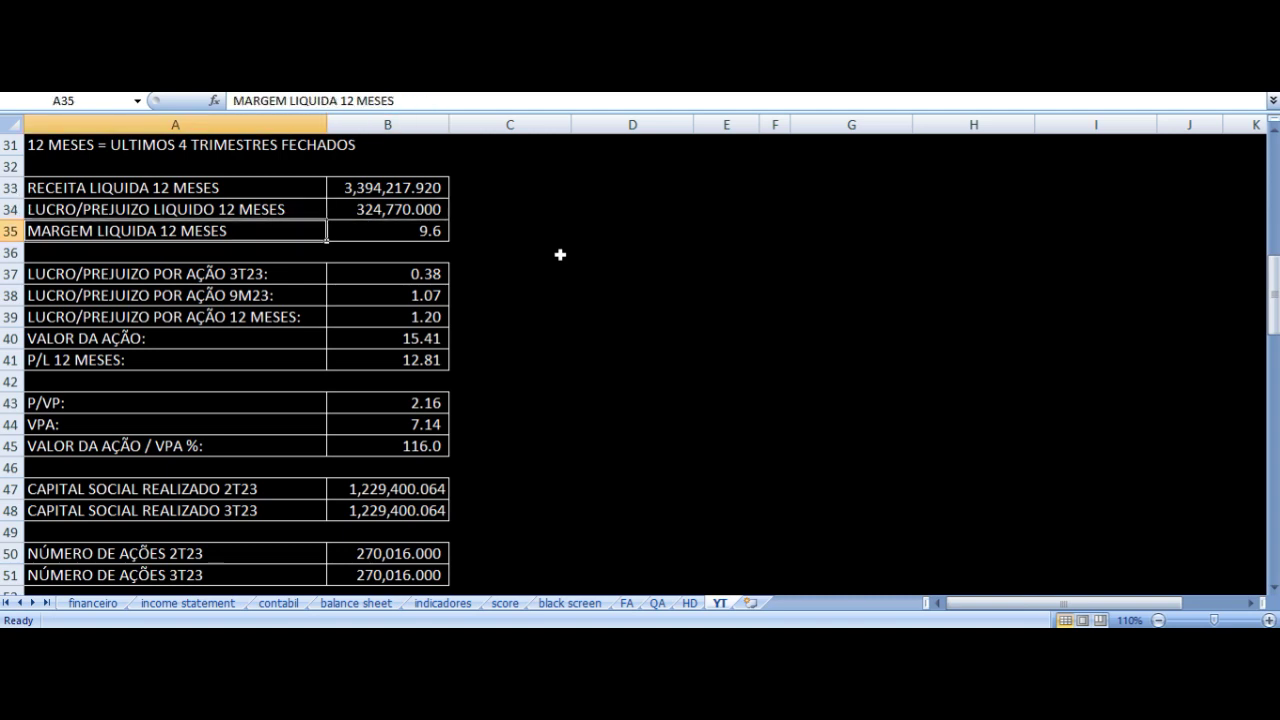
key("Right")
Examine the LUCRO/PREJUIZO POR AÇÃO for 3T23, 9M23 and 12 months.
key("Down")
key("Down")
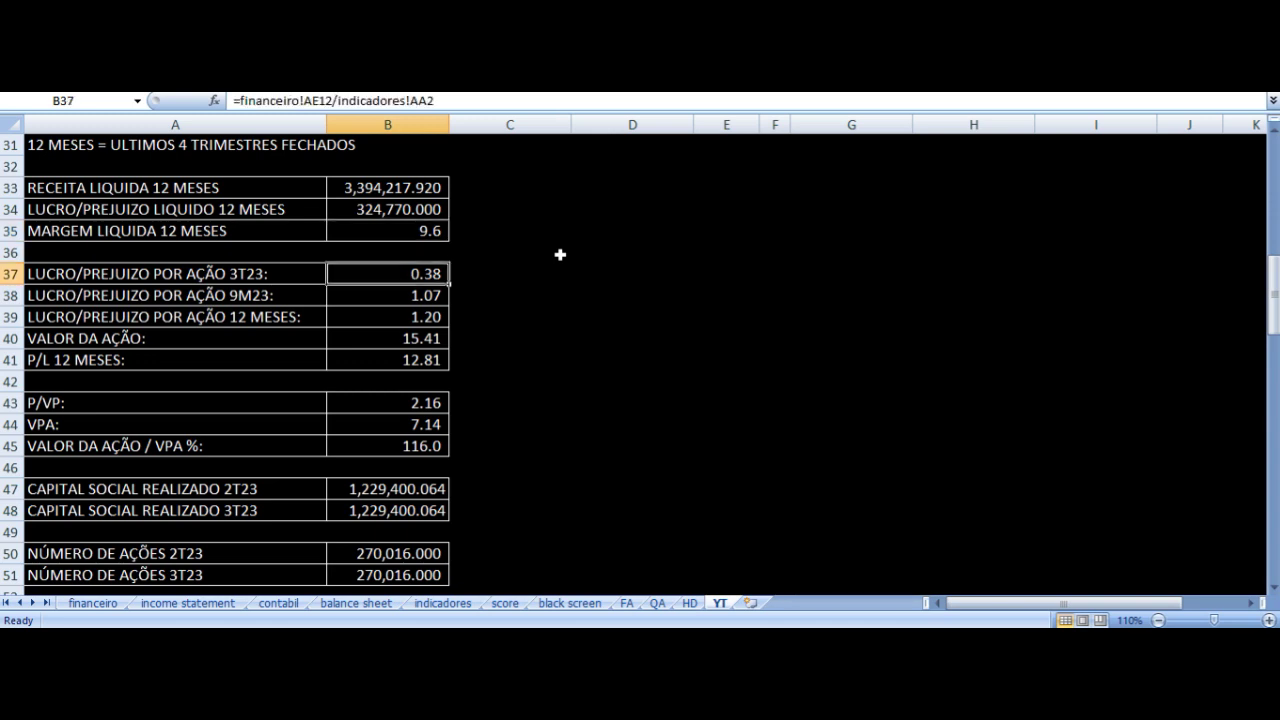
key("Left")
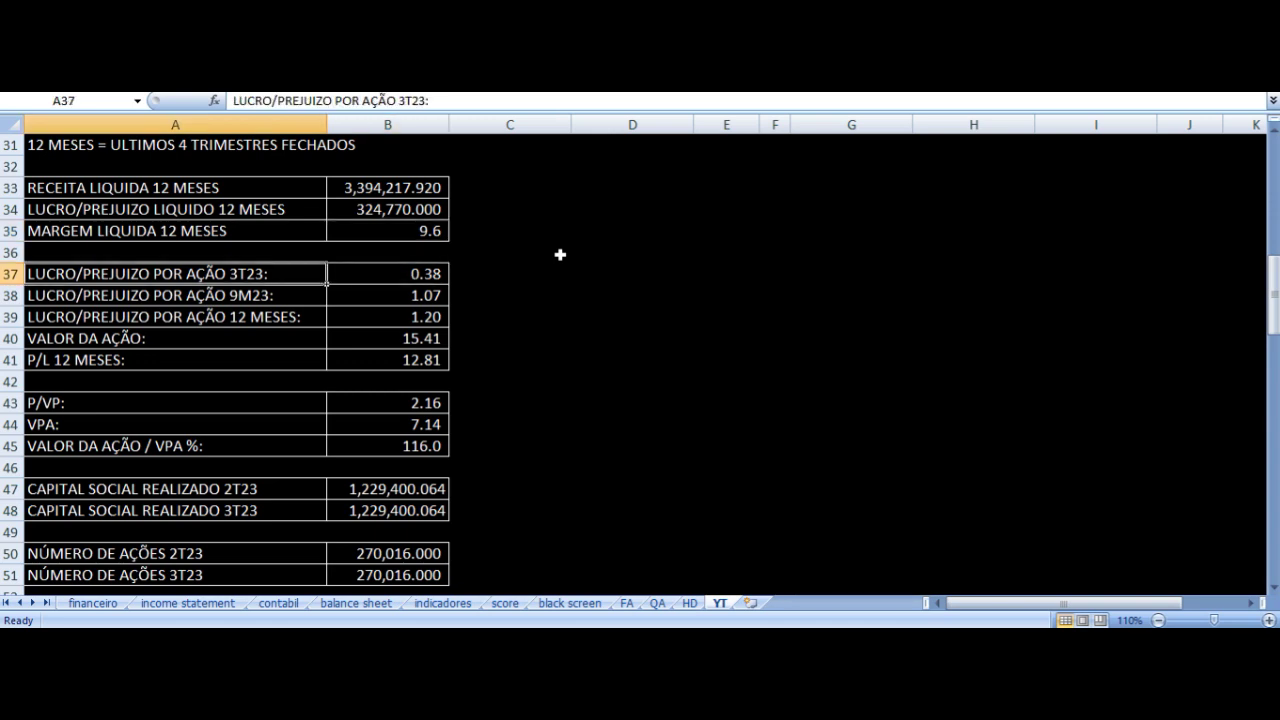
key("Right")
key("Down")
key("Left")
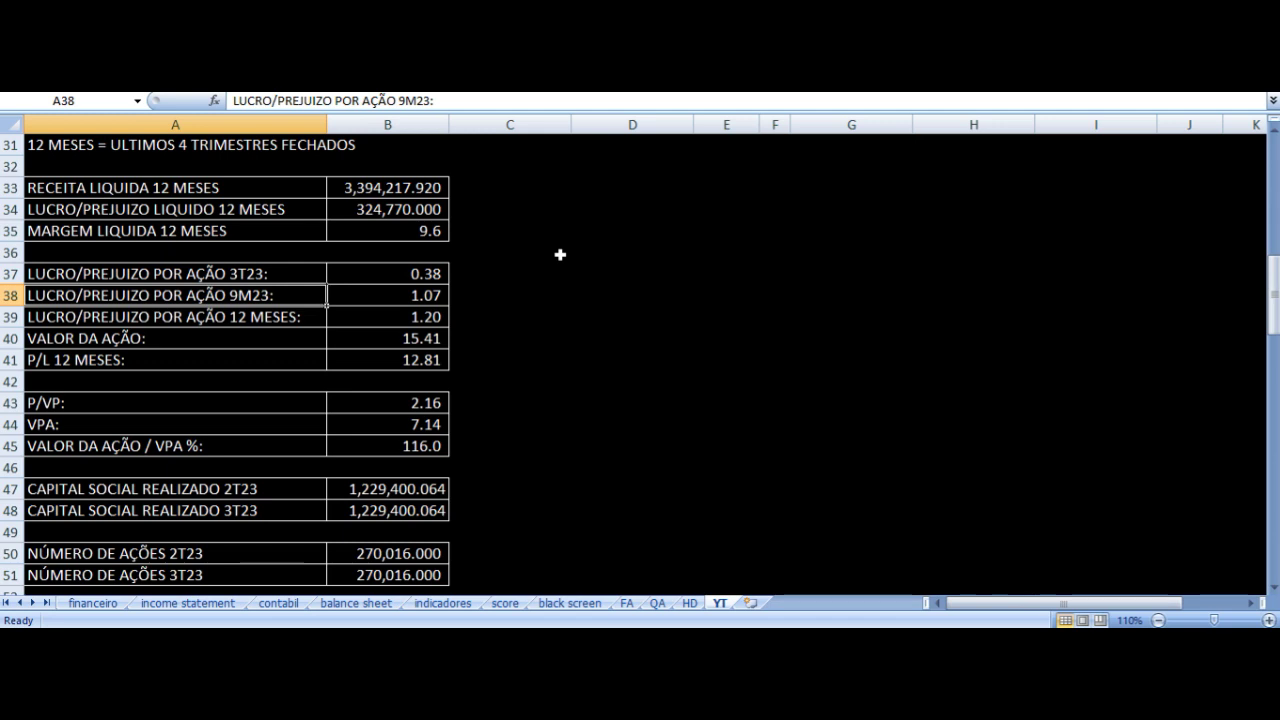
key("Right")
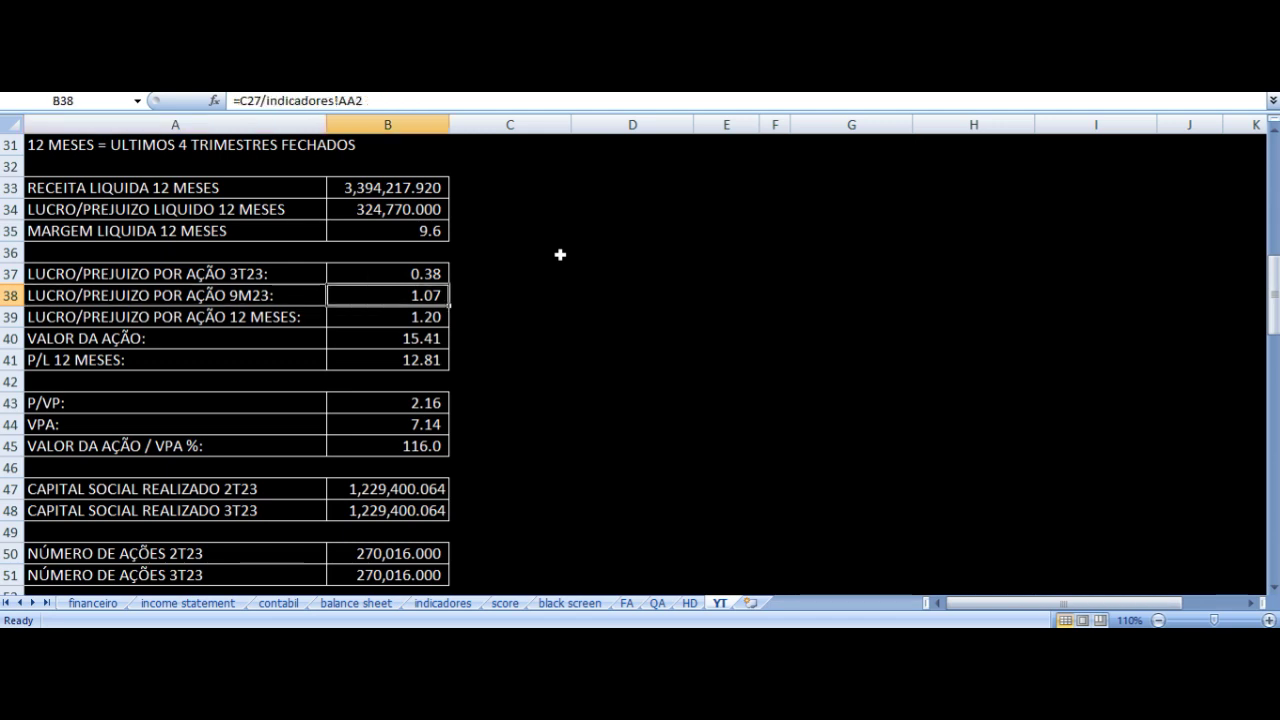
key("Down")
key("Left")
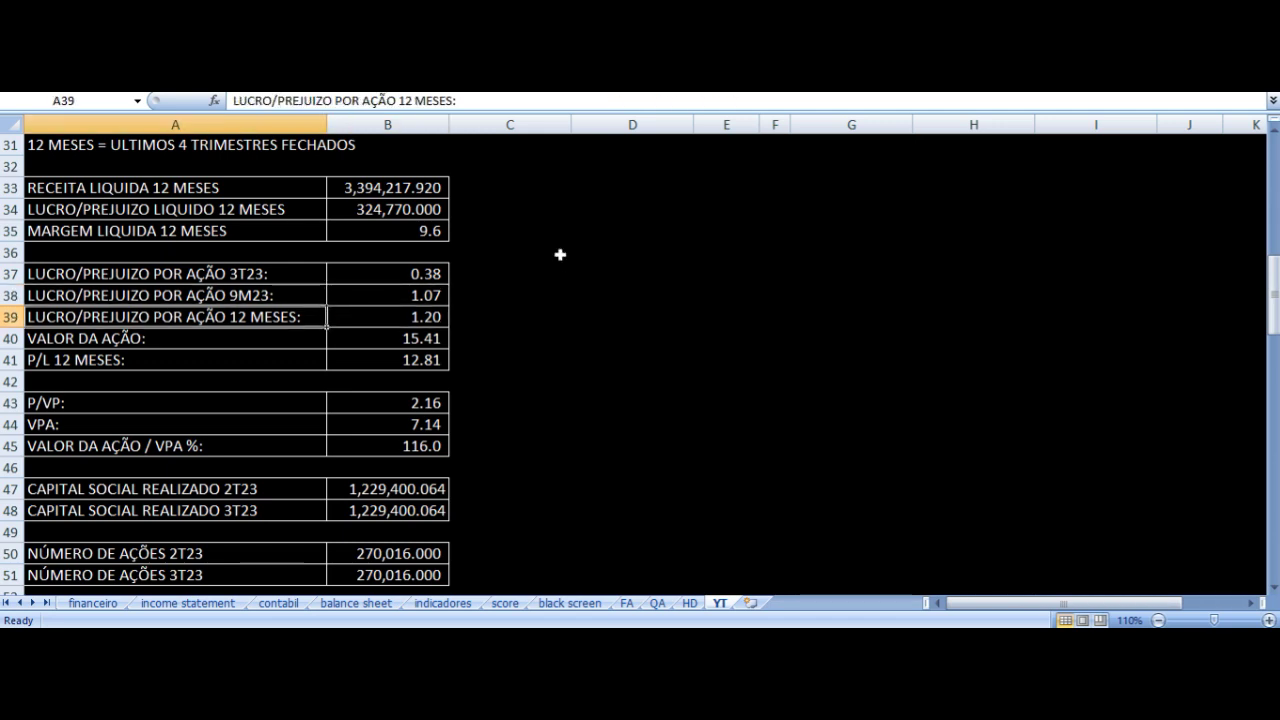
key("Right")
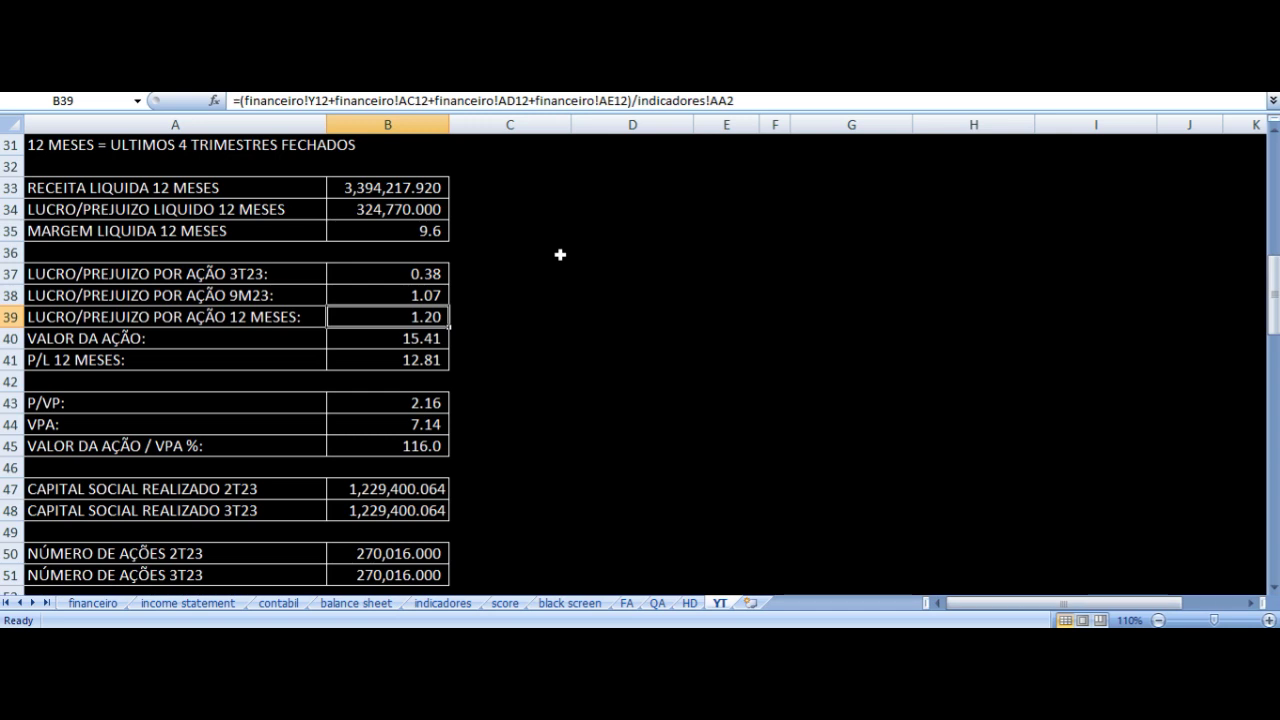
Examine the VALOR DA AÇÃO and the P/L 12 MESES derived from the 12-month profit per share.
key("Down")
key("Left")
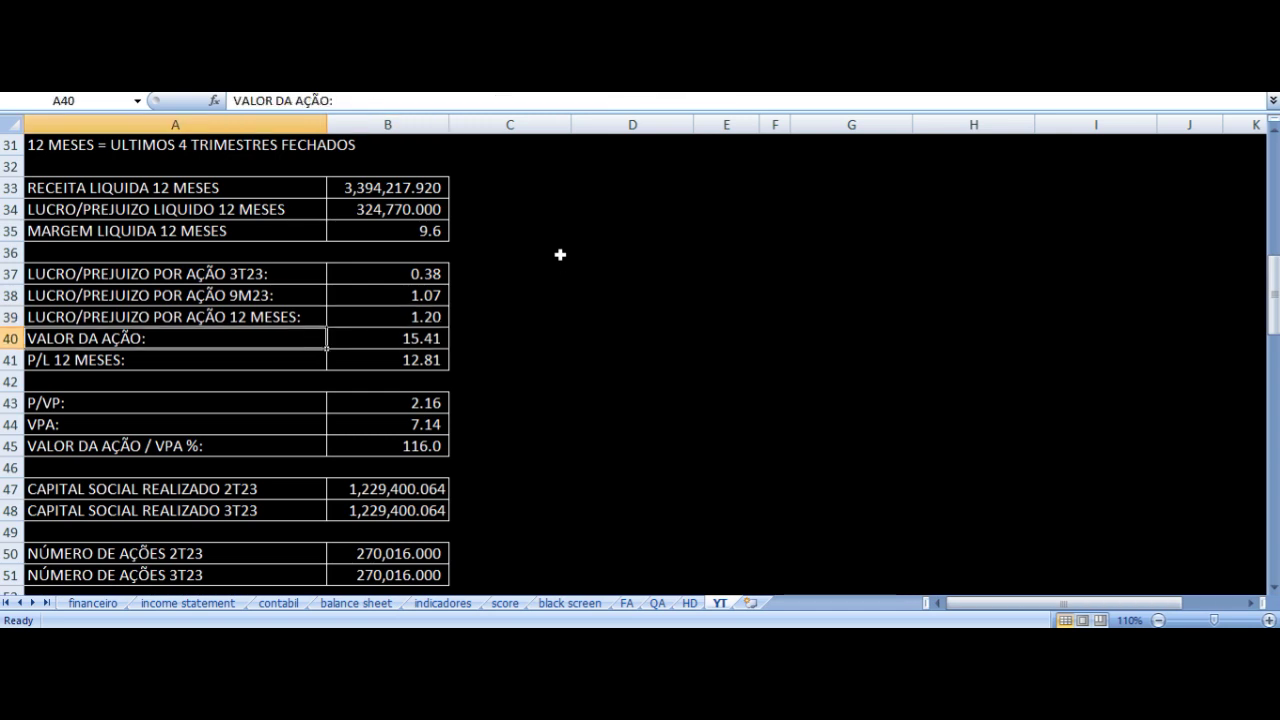
key("Right")
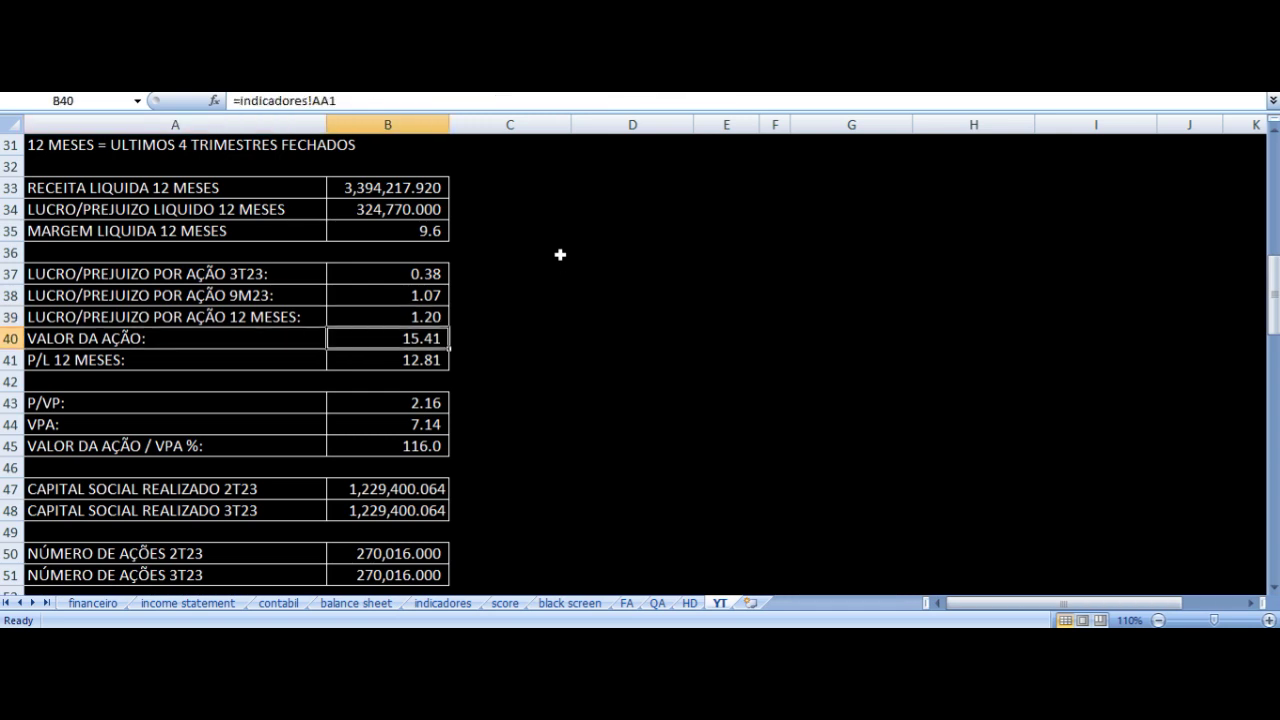
key("Down")
key("Left")
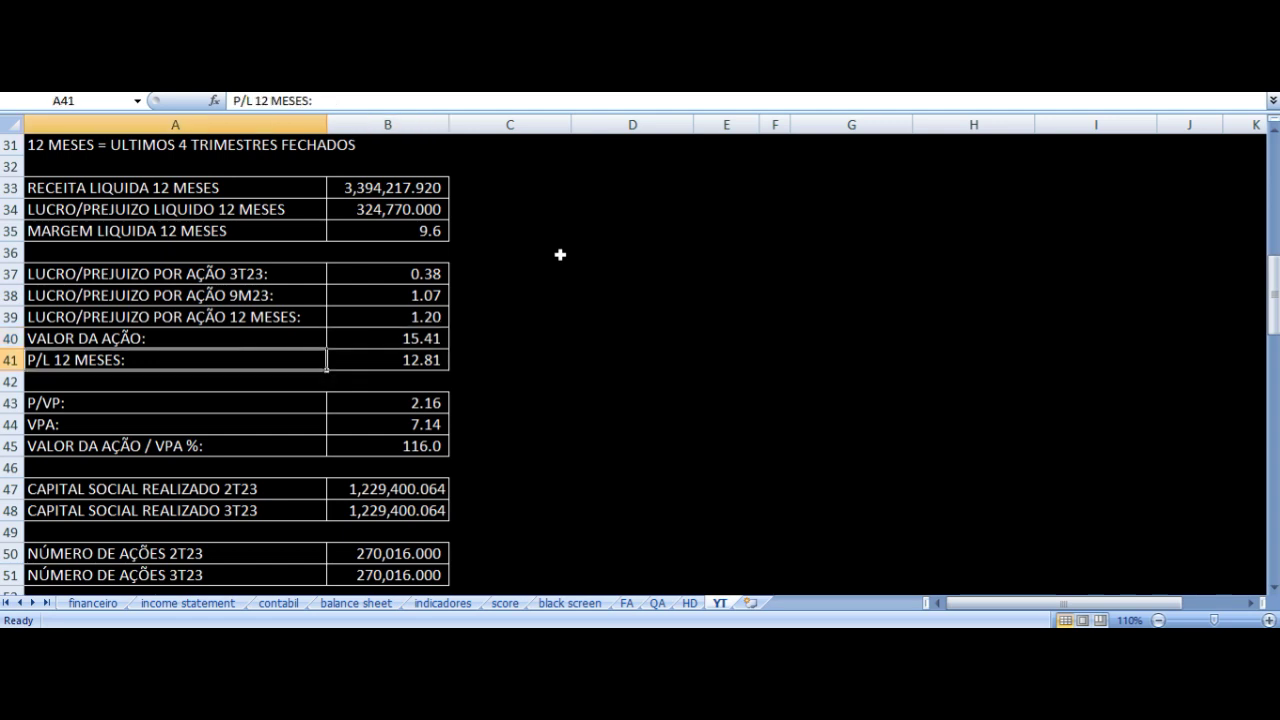
key("Right")
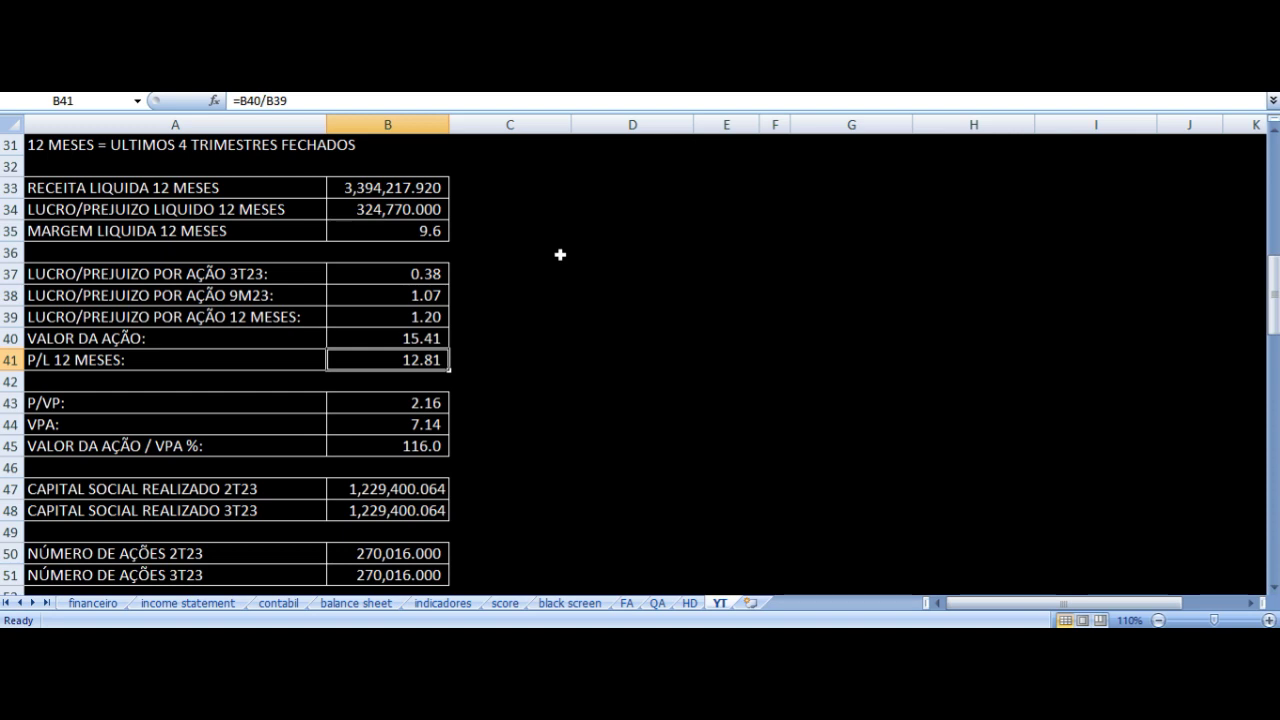
key("Down")
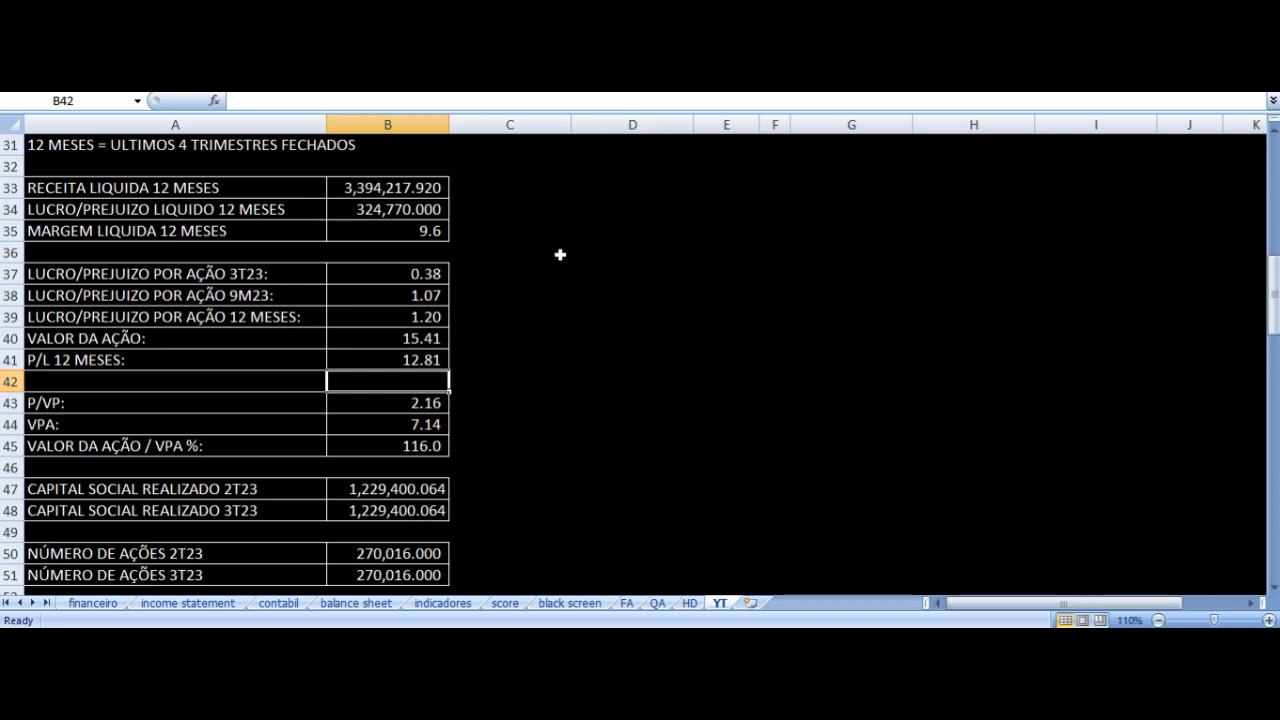
key("Up")
Examine the P/VP and VPA indicators.
key("Down")
key("Down")
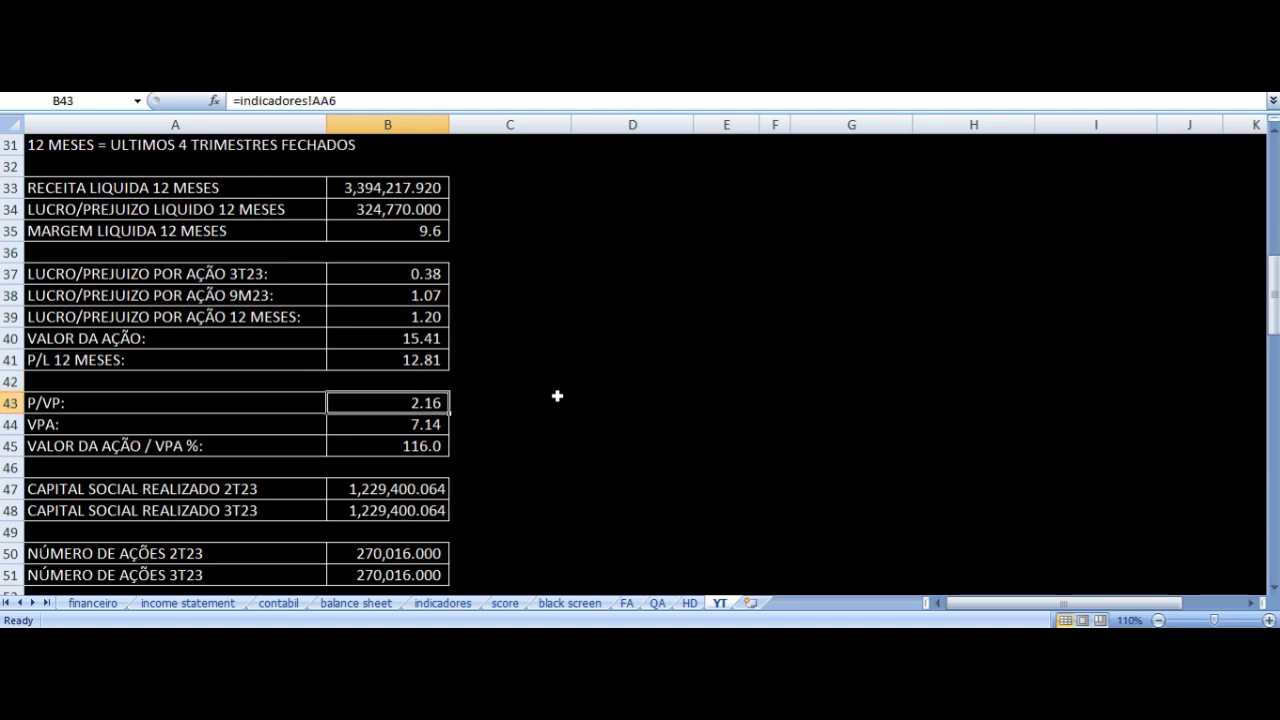
key("Left")
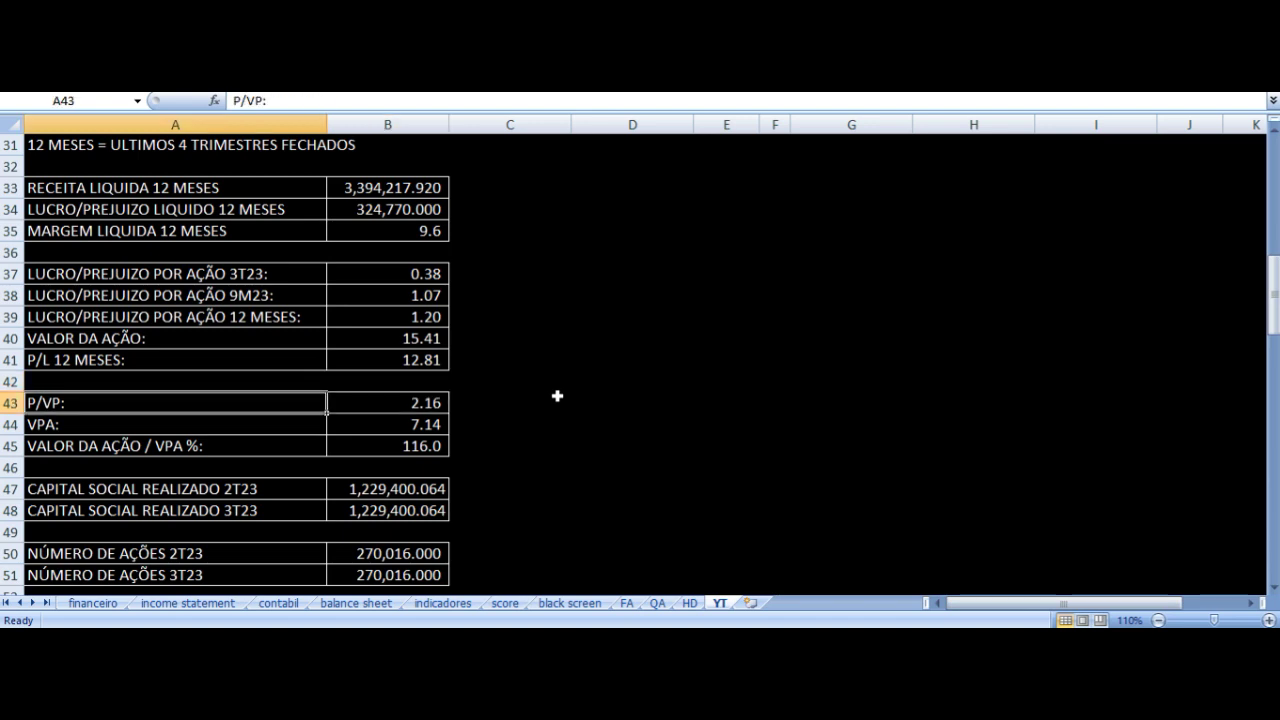
key("Right")
key("Down")
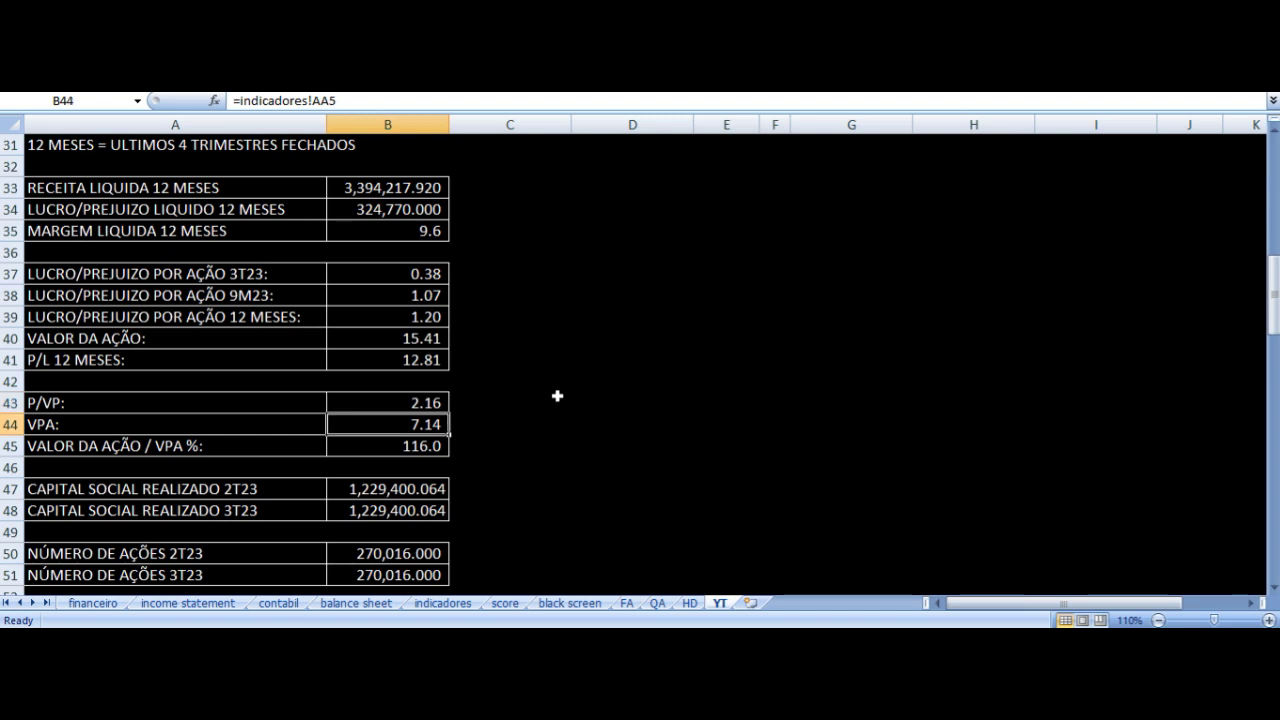
key("Left")
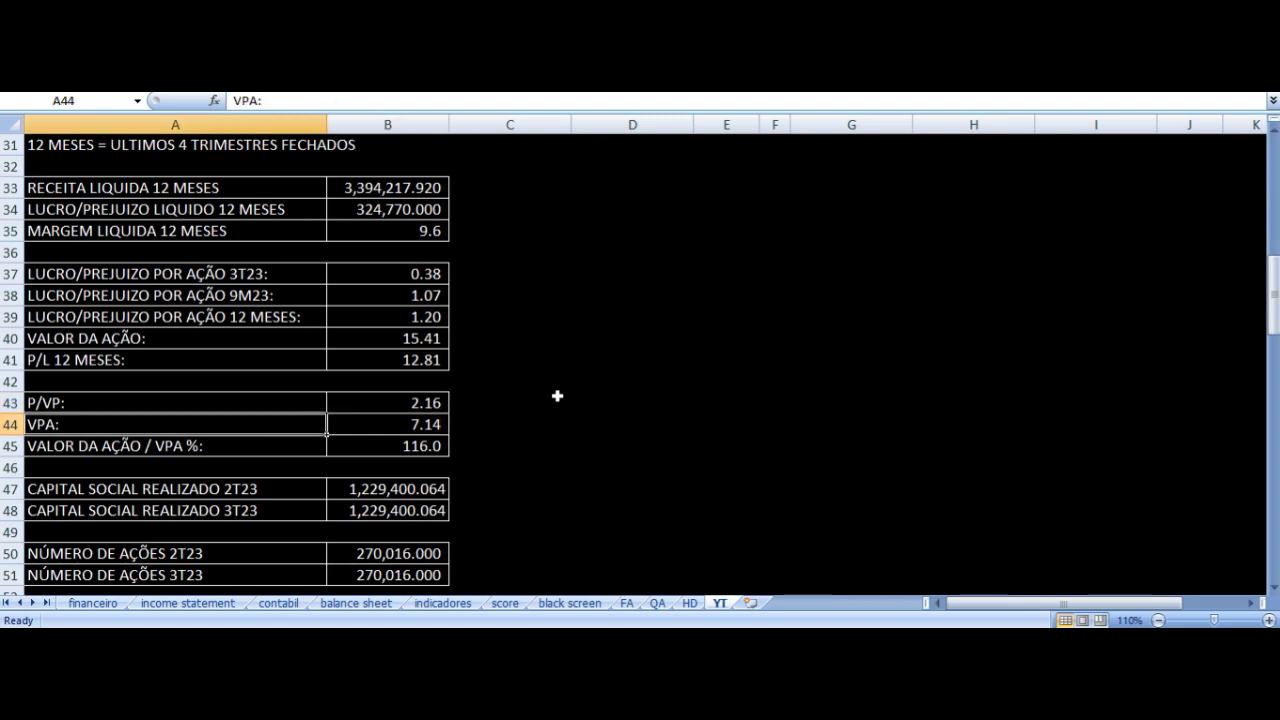
key("Right")
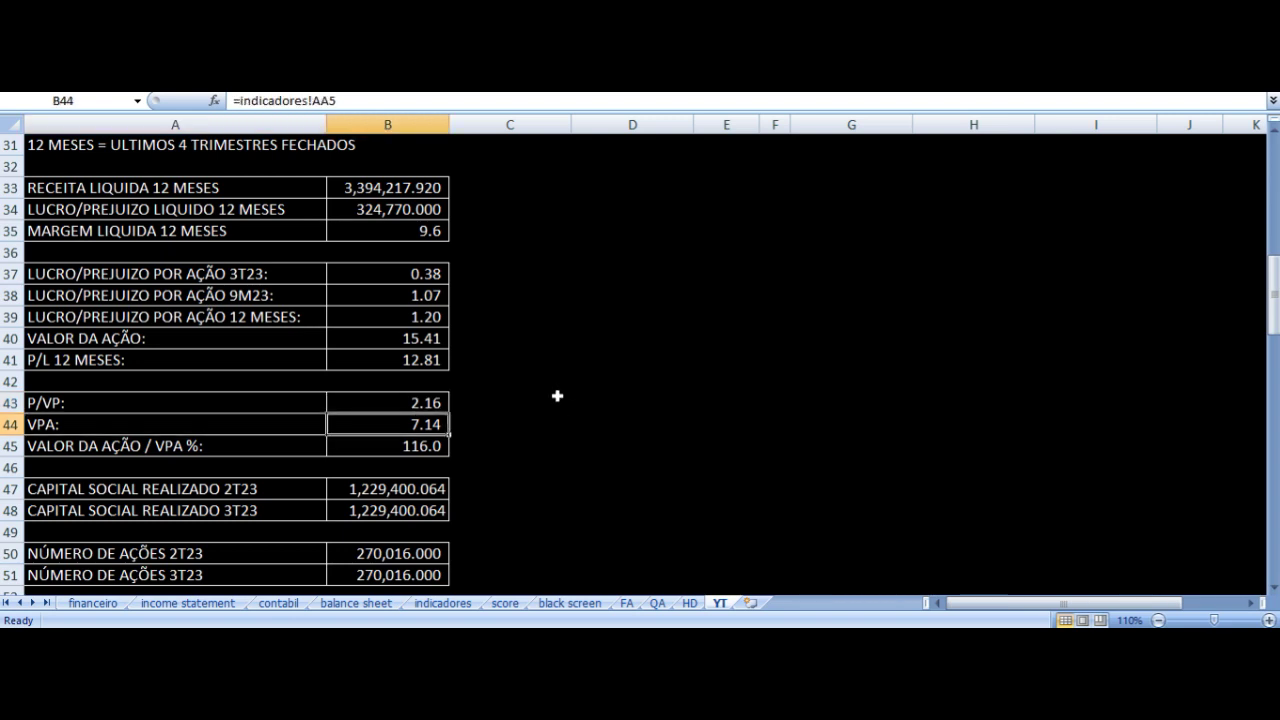
key("Up")
key("Down")
key("Left")
key("Right")
key("Right")
key("Left")
Compare VALOR DA AÇÃO with VPA and check the VALOR DA AÇÃO / VPA % indicator.
key("Up")
key("Up")
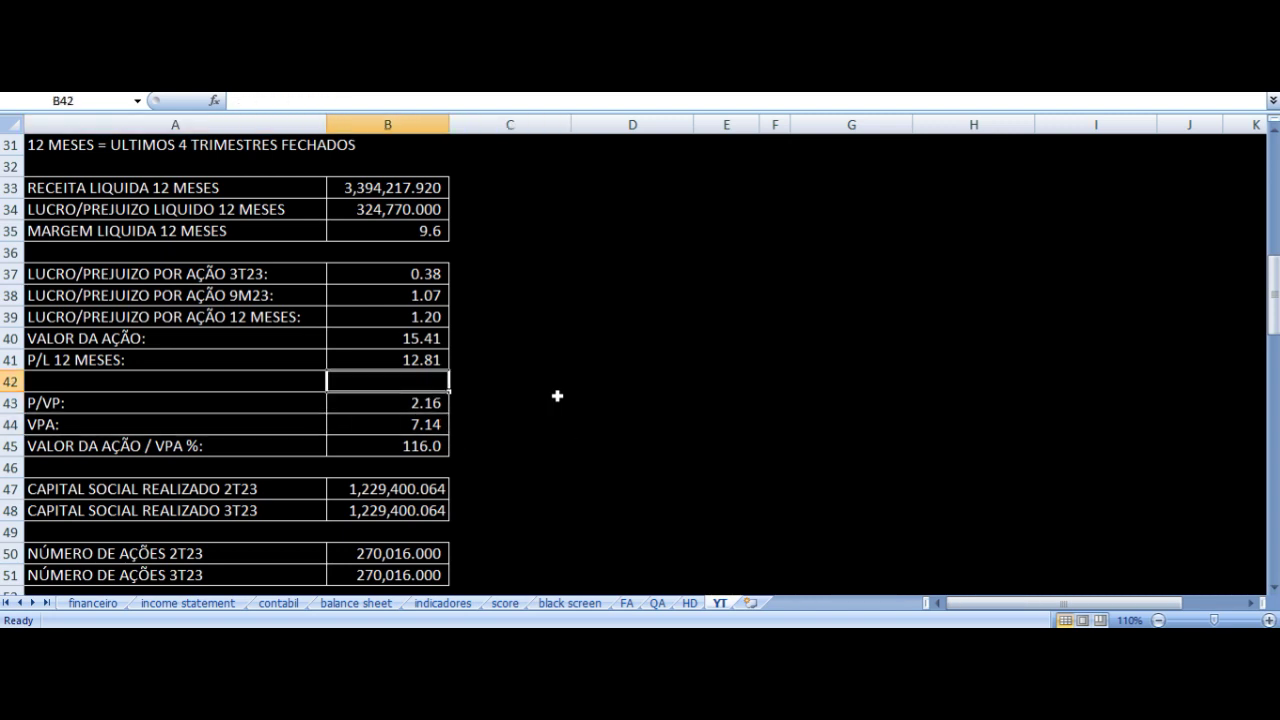
key("Up")
key("Up")
key("Left")
key("Right")
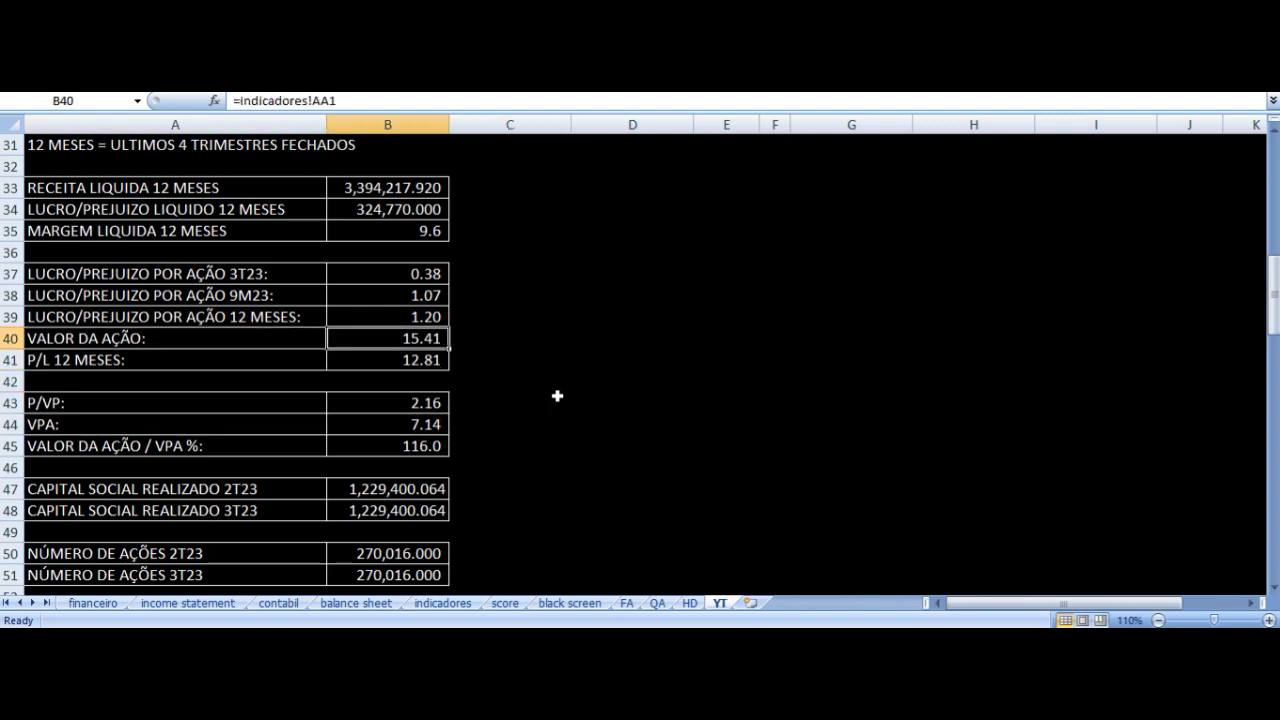
key("Down")
key("Down")
key("Down")
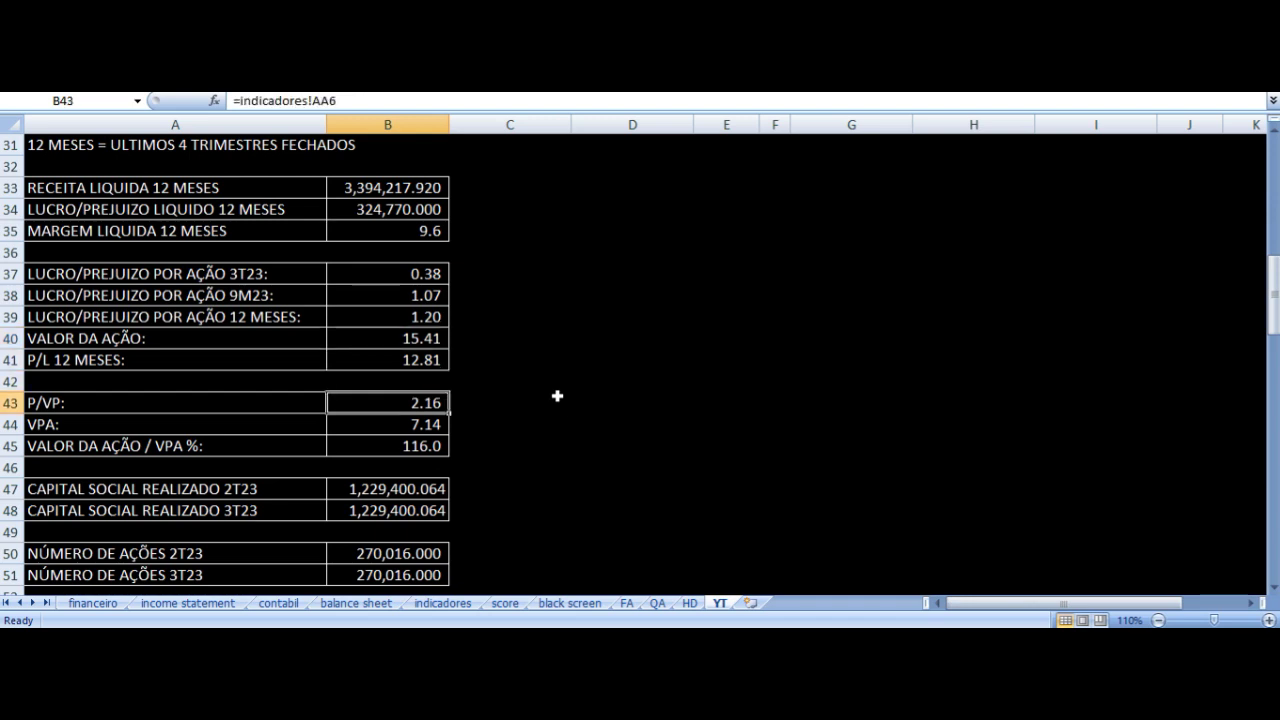
key("Down")
key("Left")
key("Right")
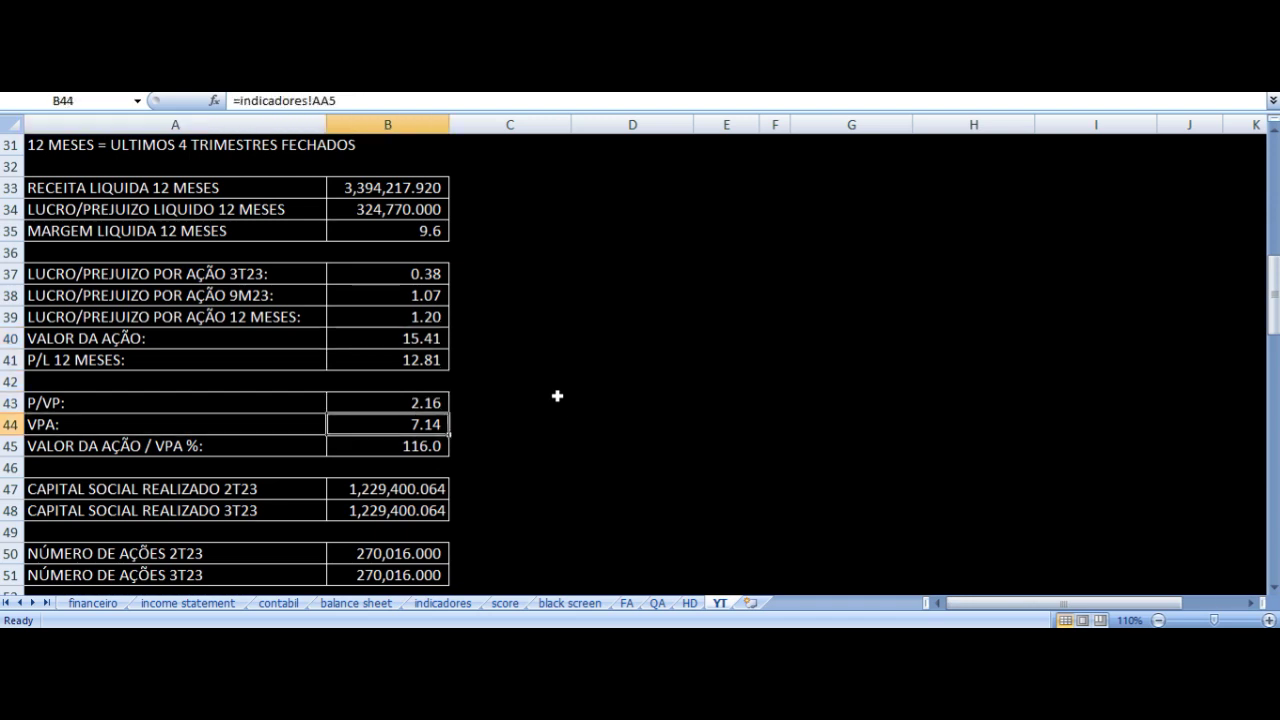
key("Down")
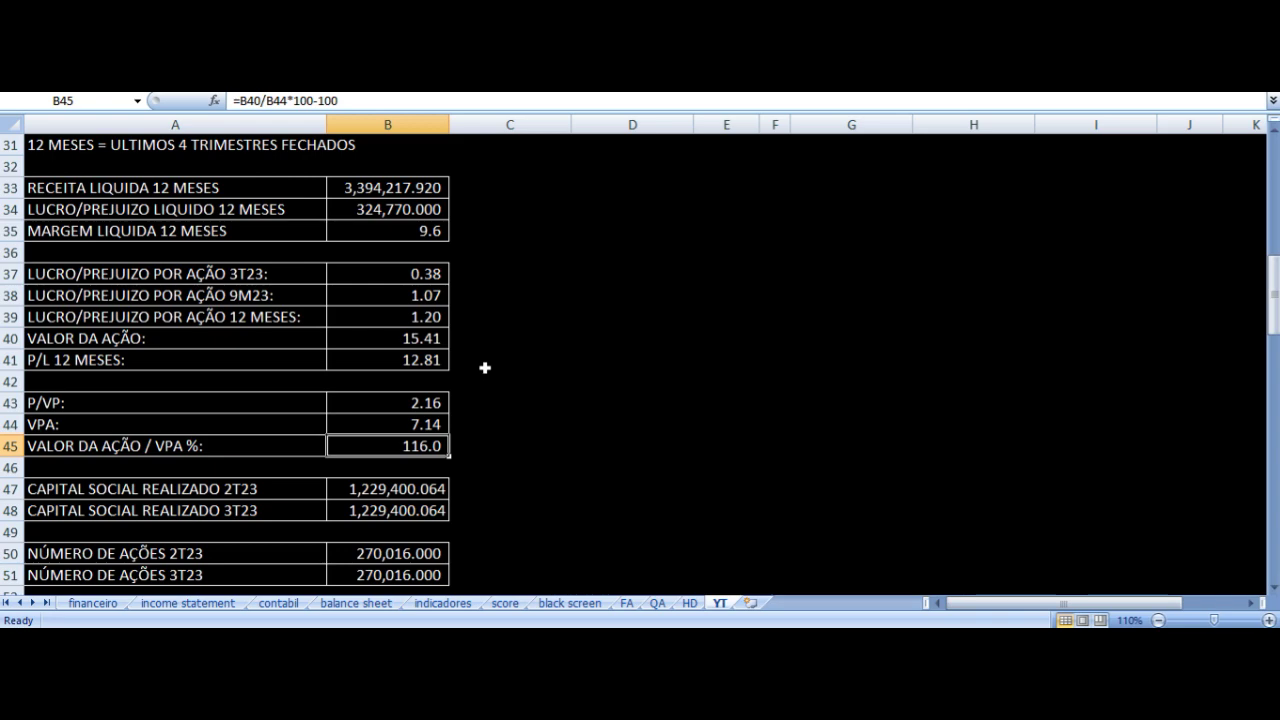
Compare the CAPITAL SOCIAL REALIZADO of 2T23 with that of 3T23.
scroll(485, 368, "down", 4)
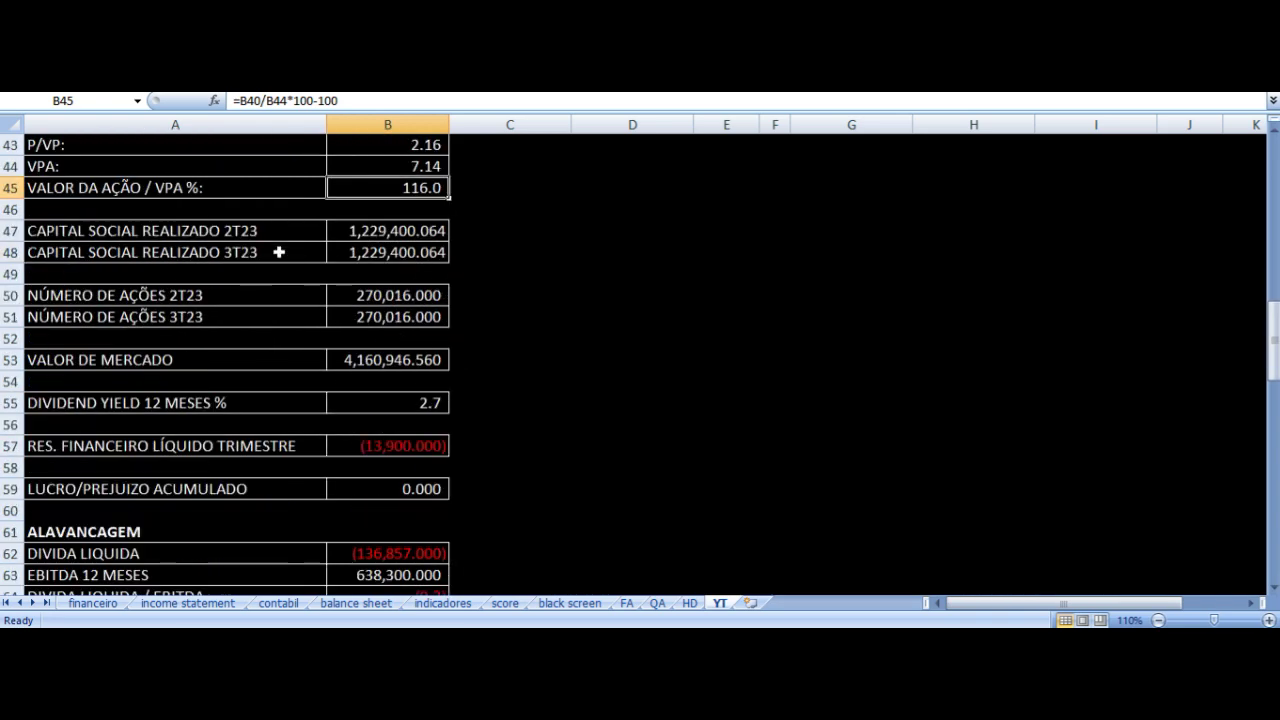
left_click(210, 230)
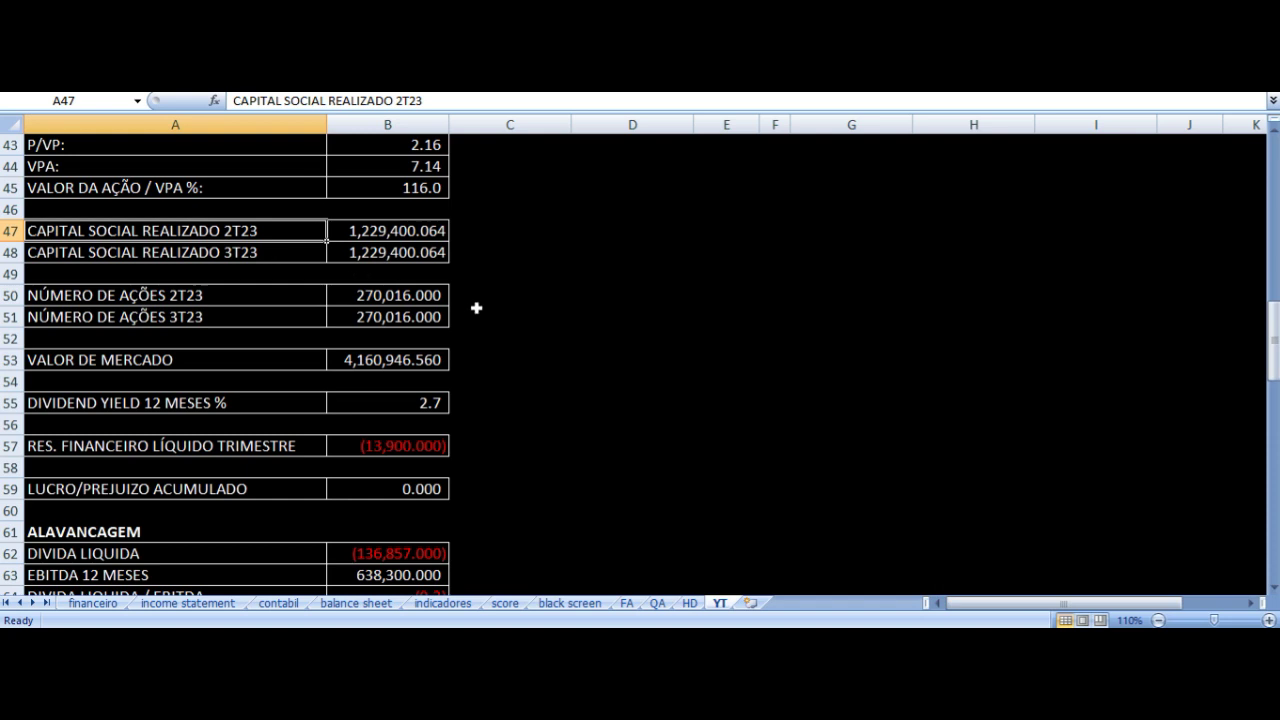
key("Right")
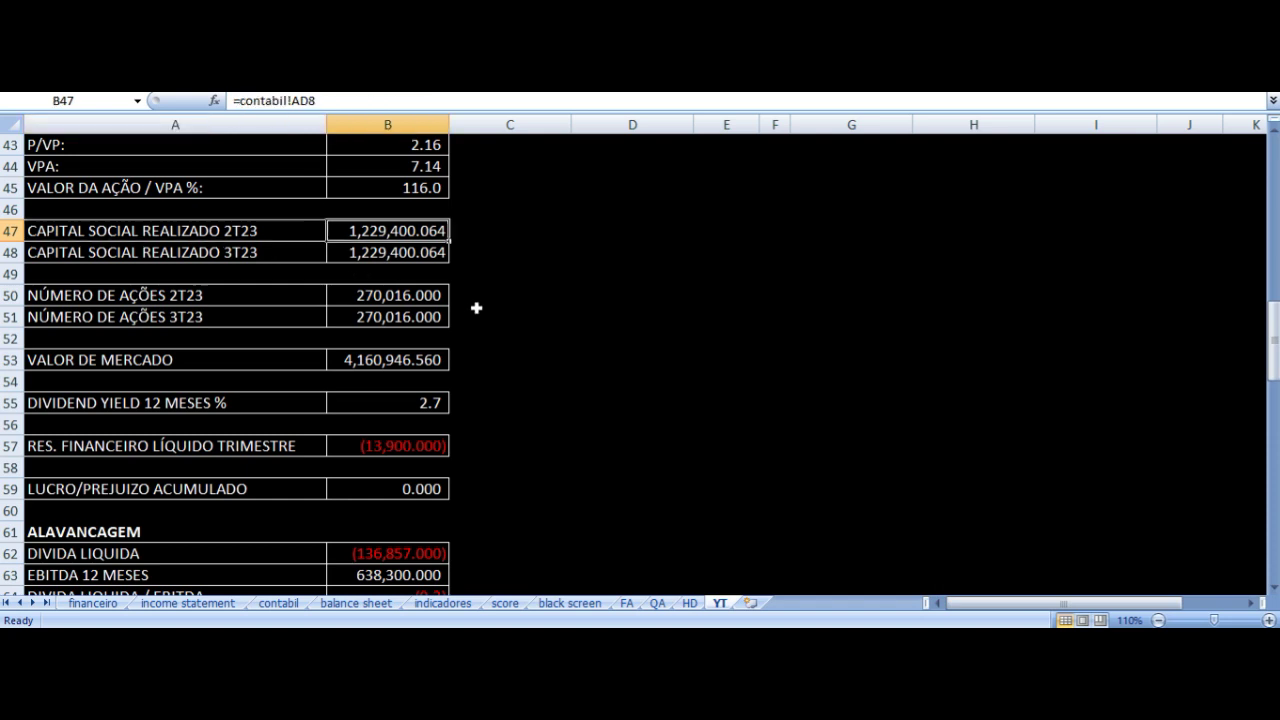
key("Down")
key("Left")
Compare the NÚMERO DE AÇÕES of 2T23 with that of 3T23.
key("Down")
key("Down")
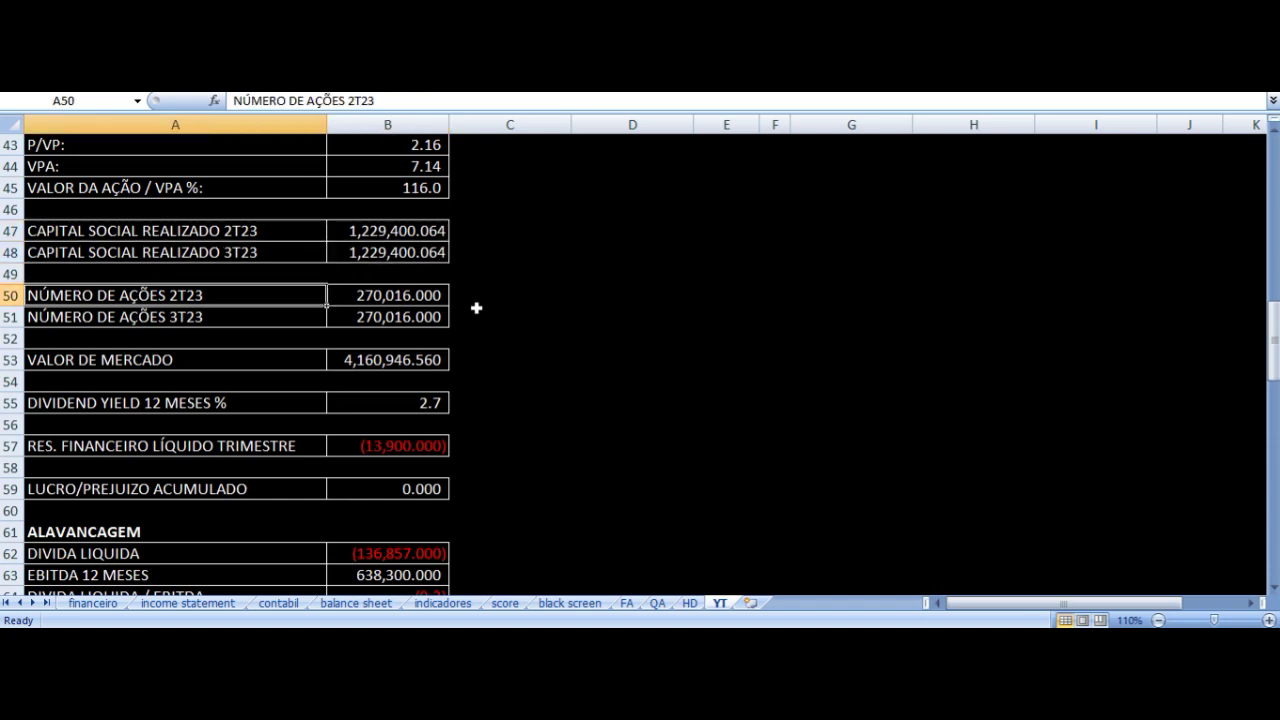
key("Right")
key("Down")
key("Left")
Examine the VALOR DE MERCADO and the DIVIDEND YIELD 12 MESES %.
key("Down")
key("Down")
key("Down")
key("Up")
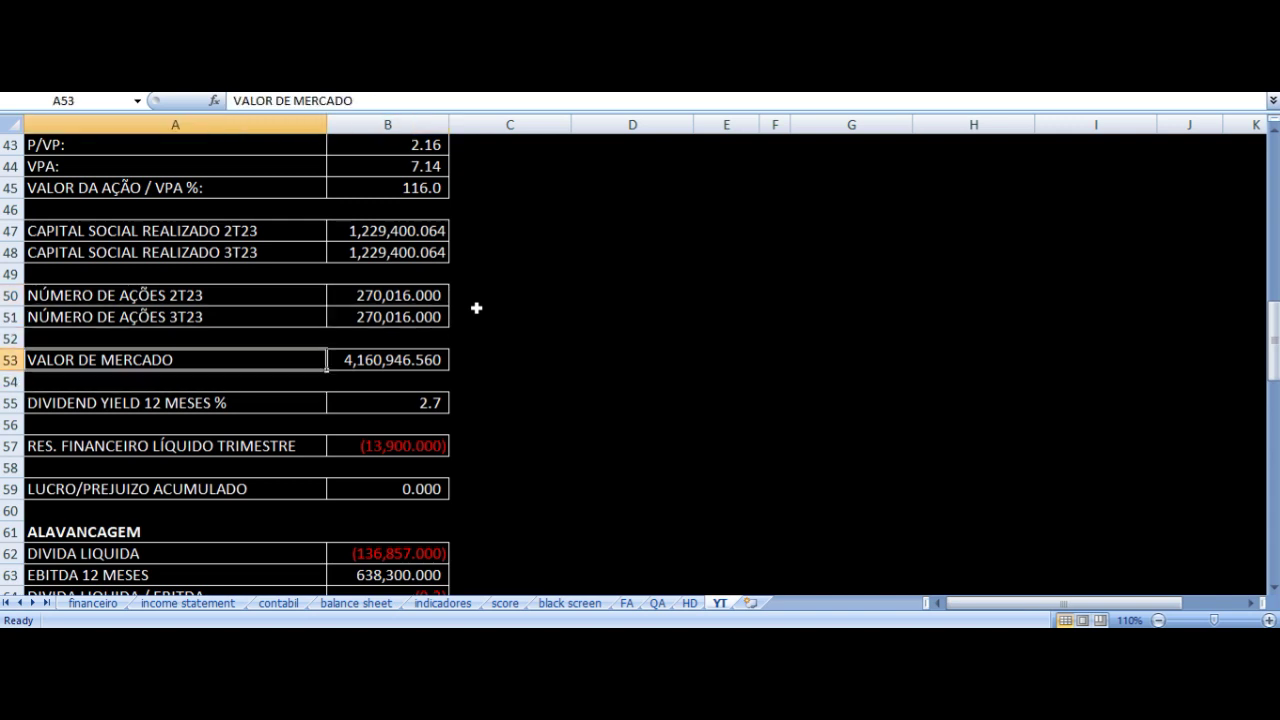
key("Right")
key("Down")
key("Down")
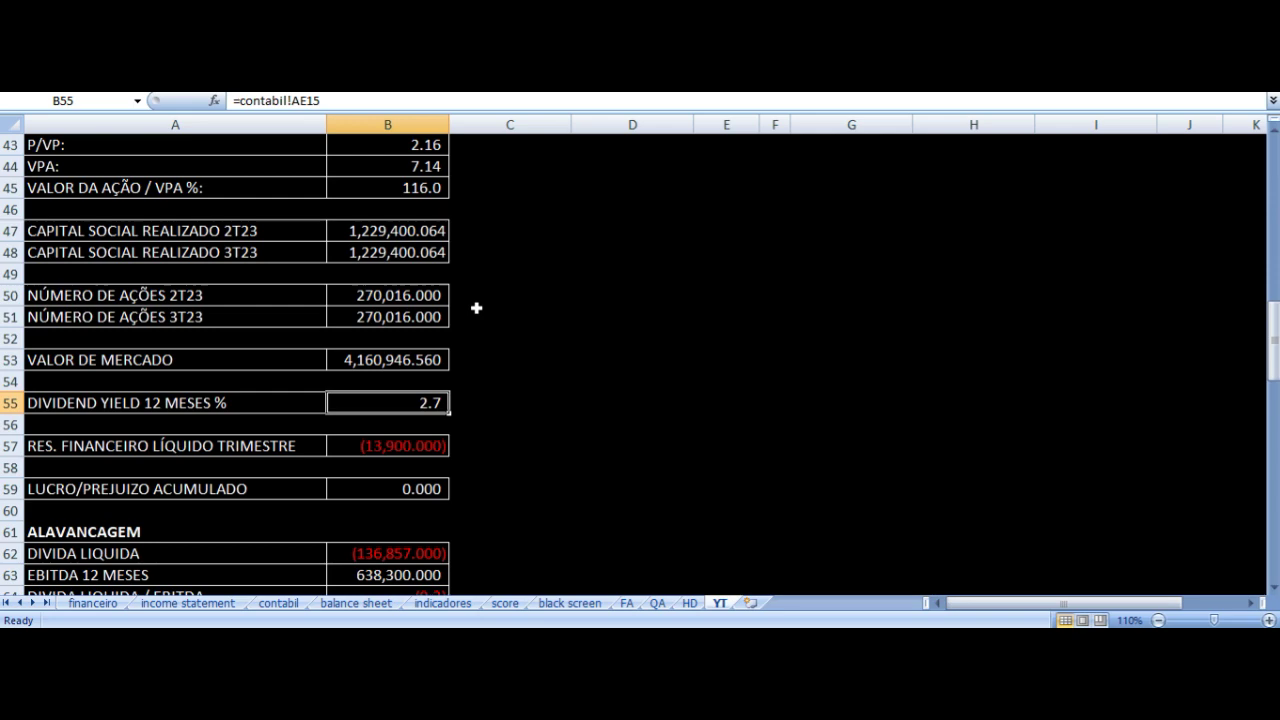
key("Left")
key("Right")
Examine the RES. FINANCEIRO LÍQUIDO TRIMESTRE and the LUCRO/PREJUIZO ACUMULADO.
scroll(476, 308, "down", 3)
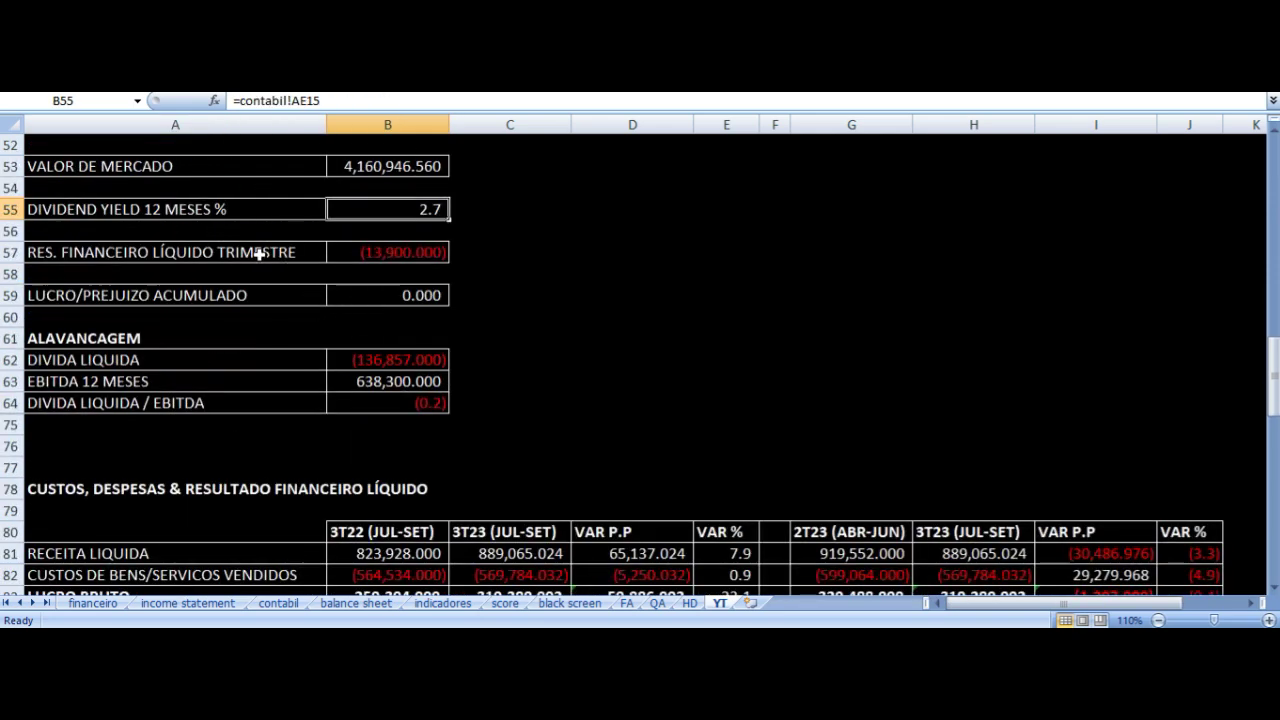
left_click(280, 256)
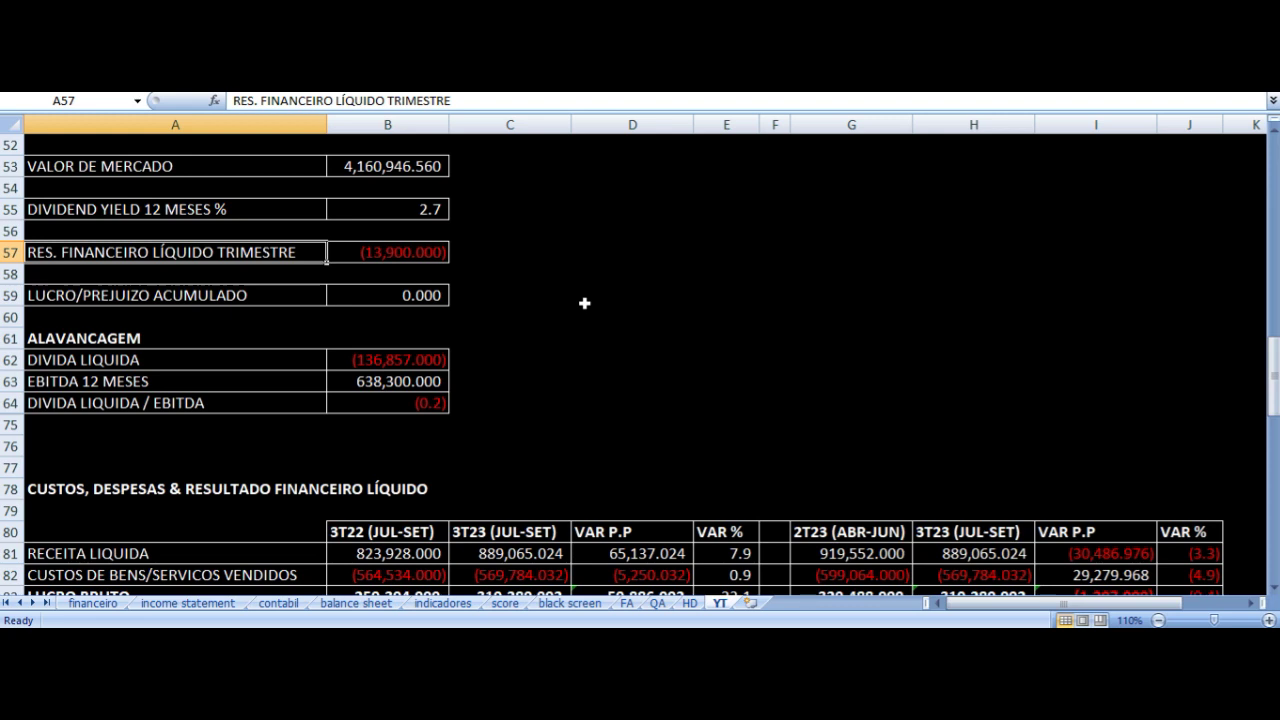
key("Right")
key("Left")
key("Right")
key("Down")
key("Down")
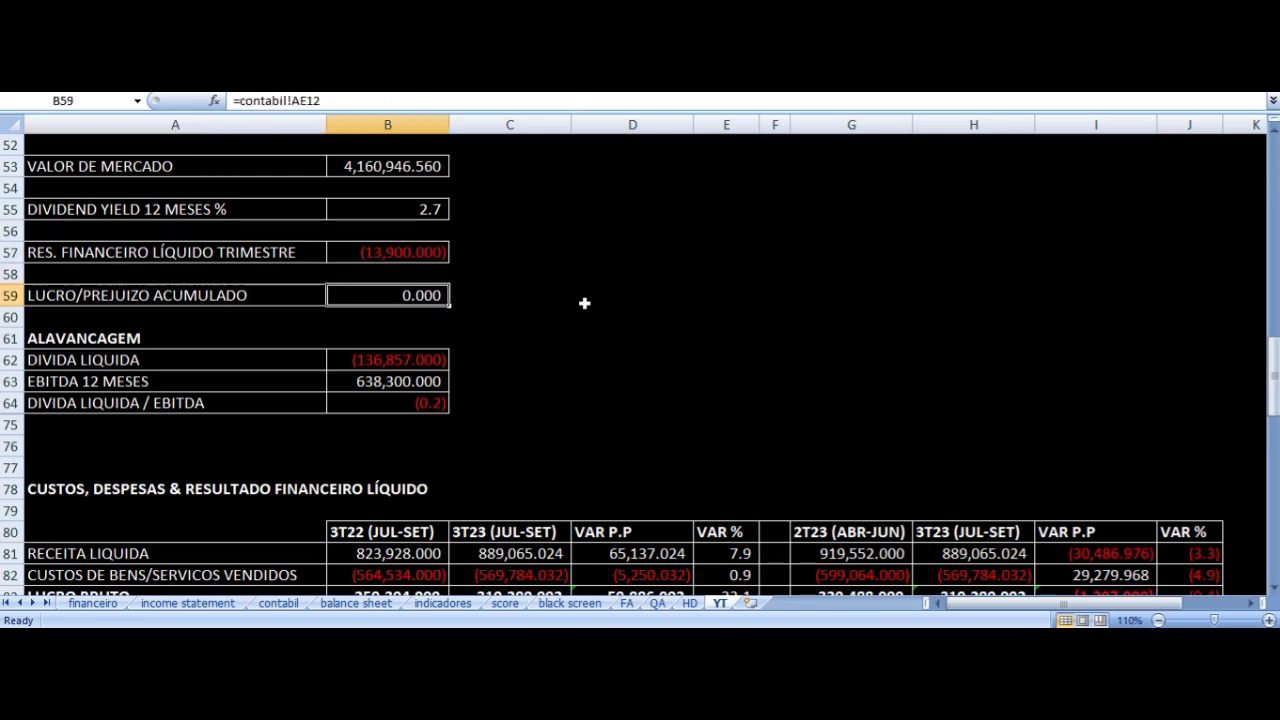
key("Left")
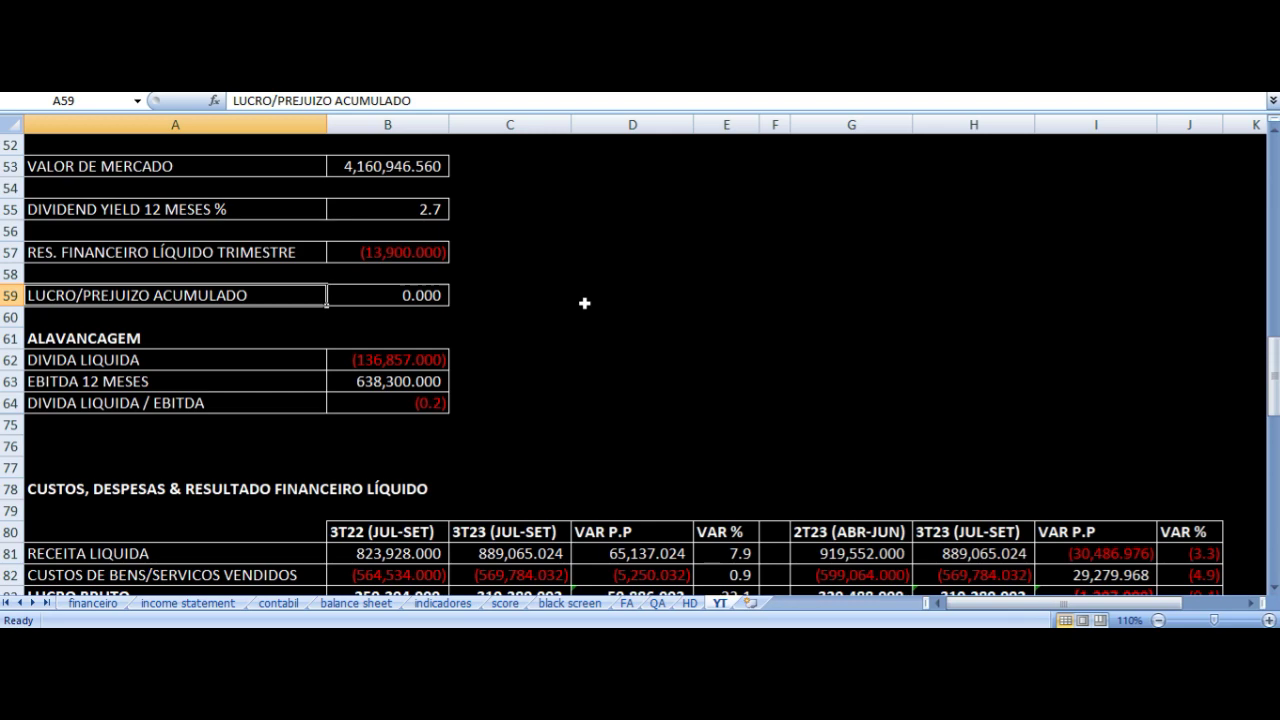
scroll(584, 303, "down", 1)
key("Right")
Examine DIVIDA LIQUIDA and EBITDA 12 MESES in the ALAVANCAGEM block.
key("Down")
key("Down")
key("Down")
key("Left")
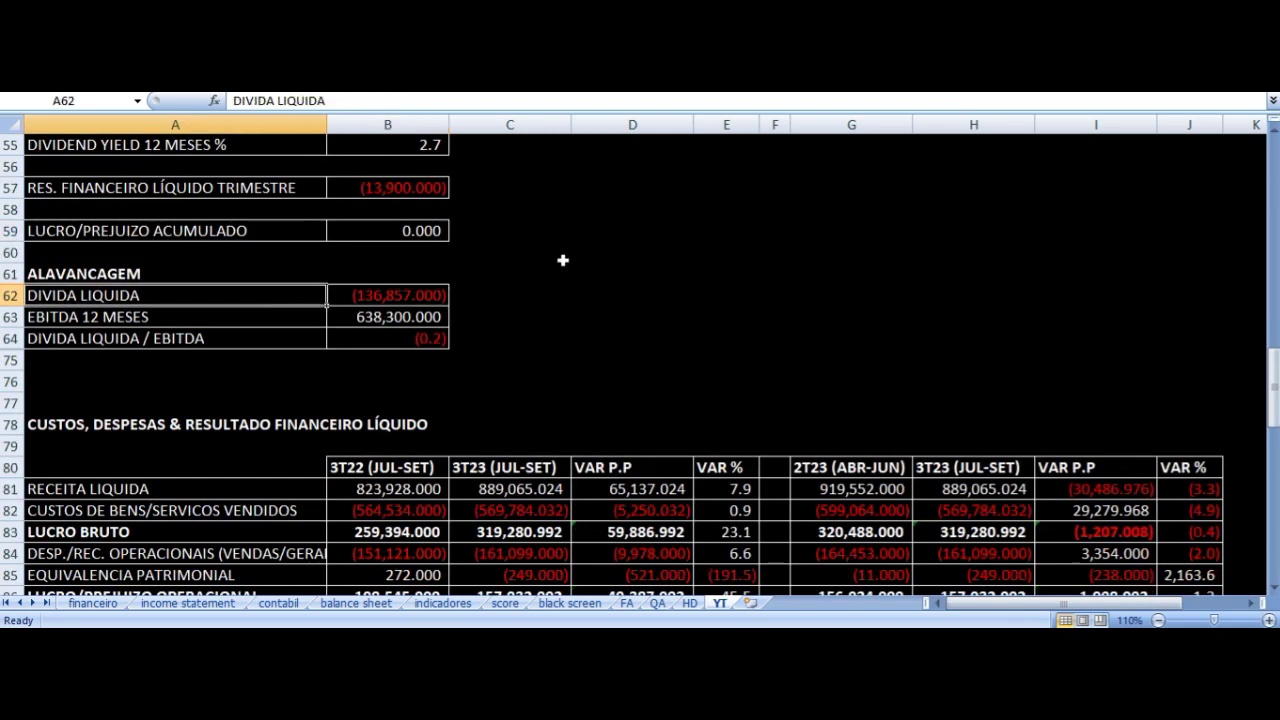
key("Right")
key("Down")
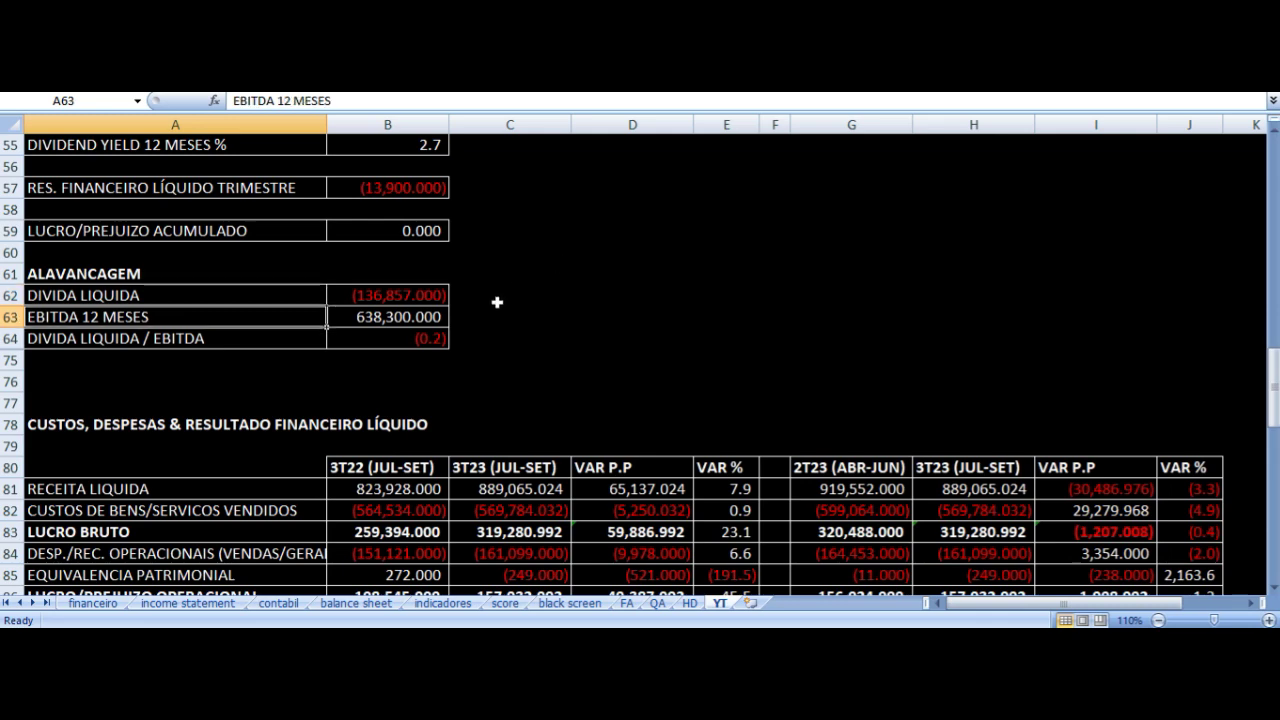
left_click(426, 318)
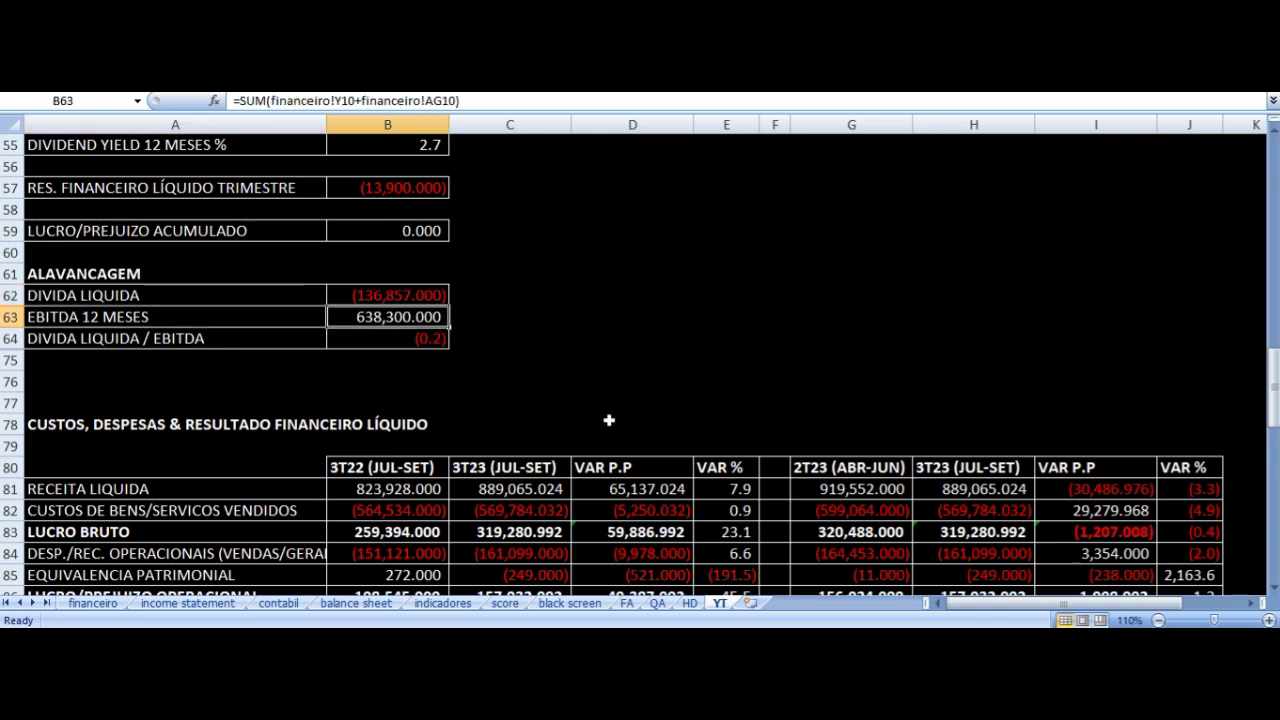
Switch to the Frasle Mobility report and examine the Dívida Líquida/EBITDA ratios from Set/22 to Set/23.
key("alt+Tab")
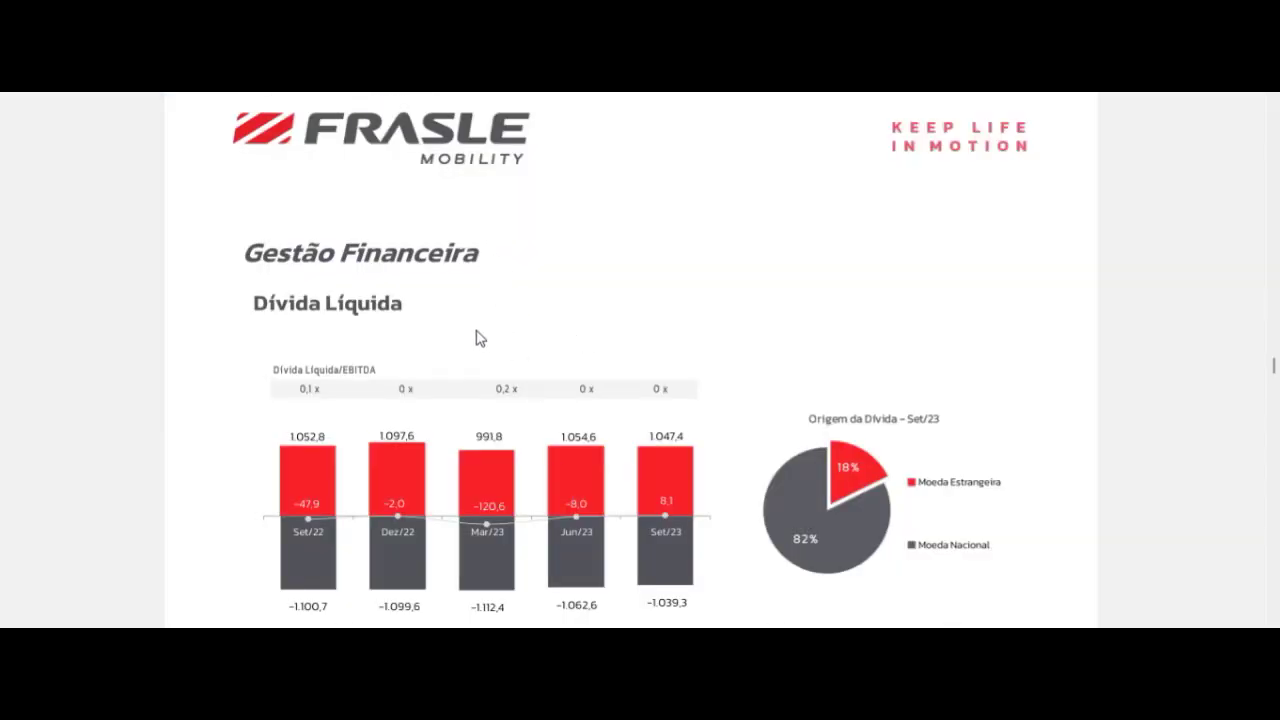
left_click_drag(279, 370, 376, 370)
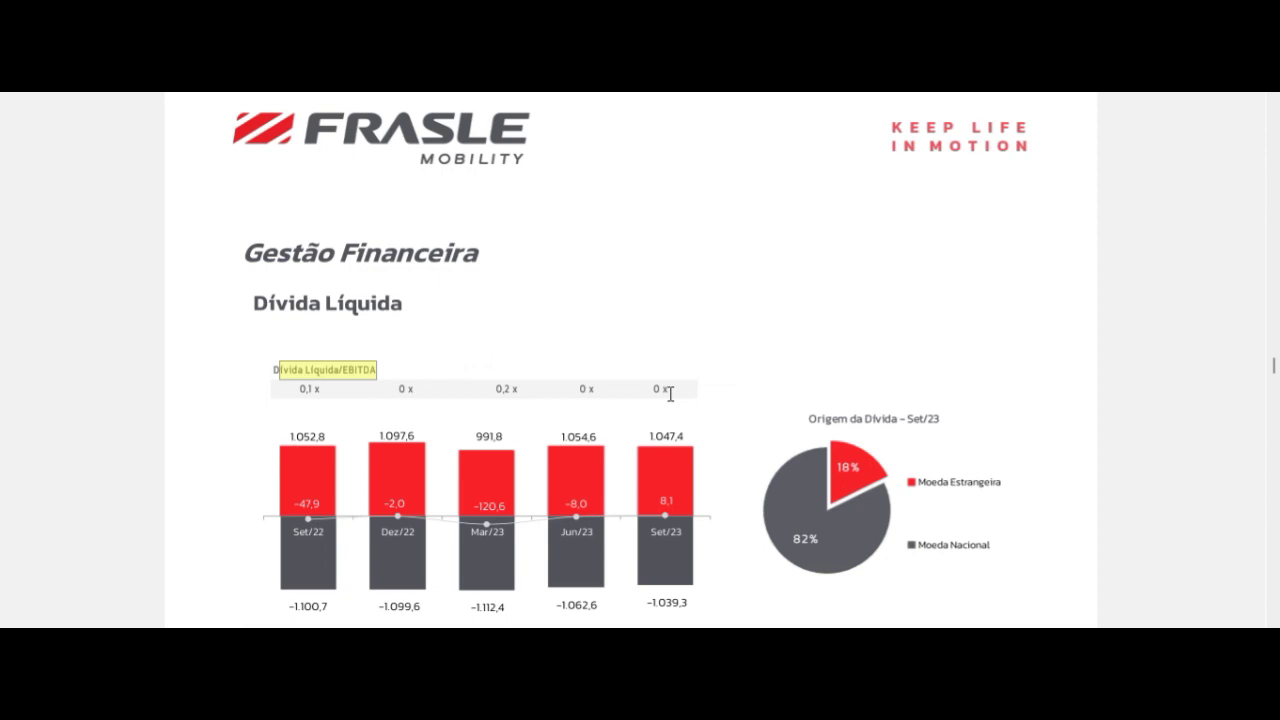
left_click(649, 356)
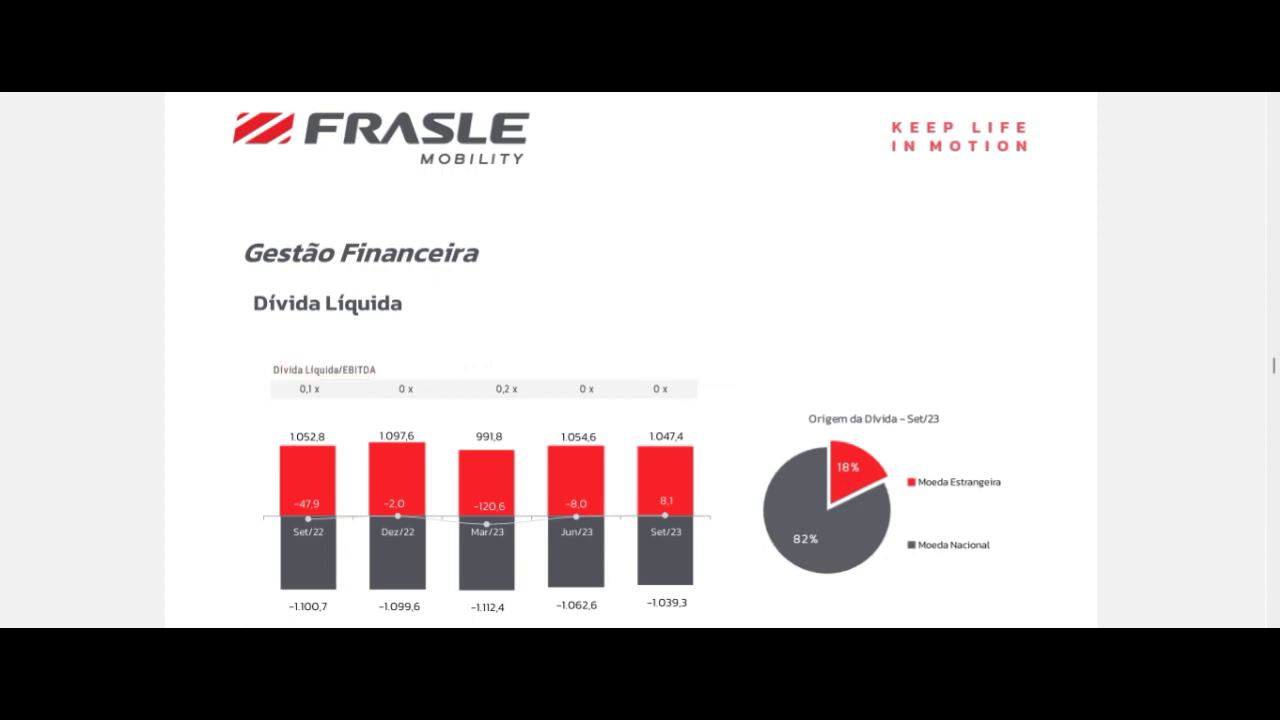
Return to the Excel YT sheet and check the RECEITA LIQUIDA VAR % from 3T22 to 3T23 under CUSTOS, DESPESAS & RESULTADO FINANCEIRO LÍQUIDO.
key("alt+Tab")
key("alt+Tab")
key("alt+Tab")
left_click(264, 379)
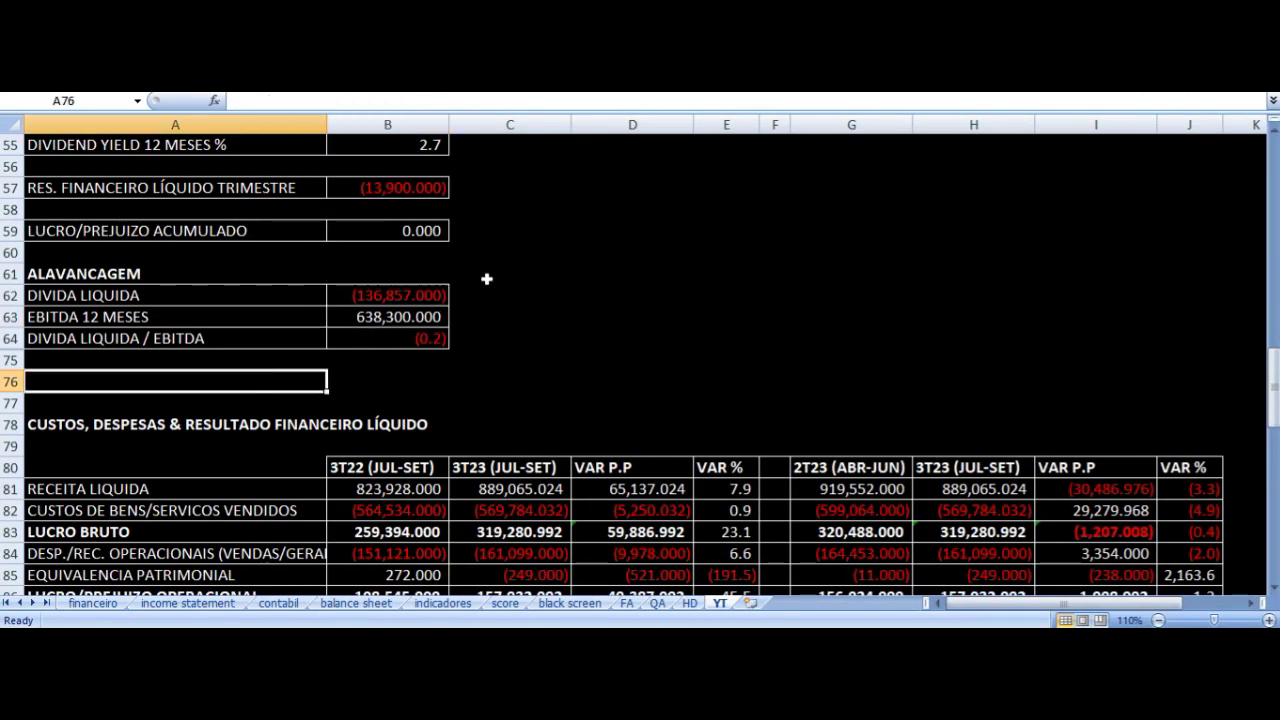
scroll(486, 279, "down", 4)
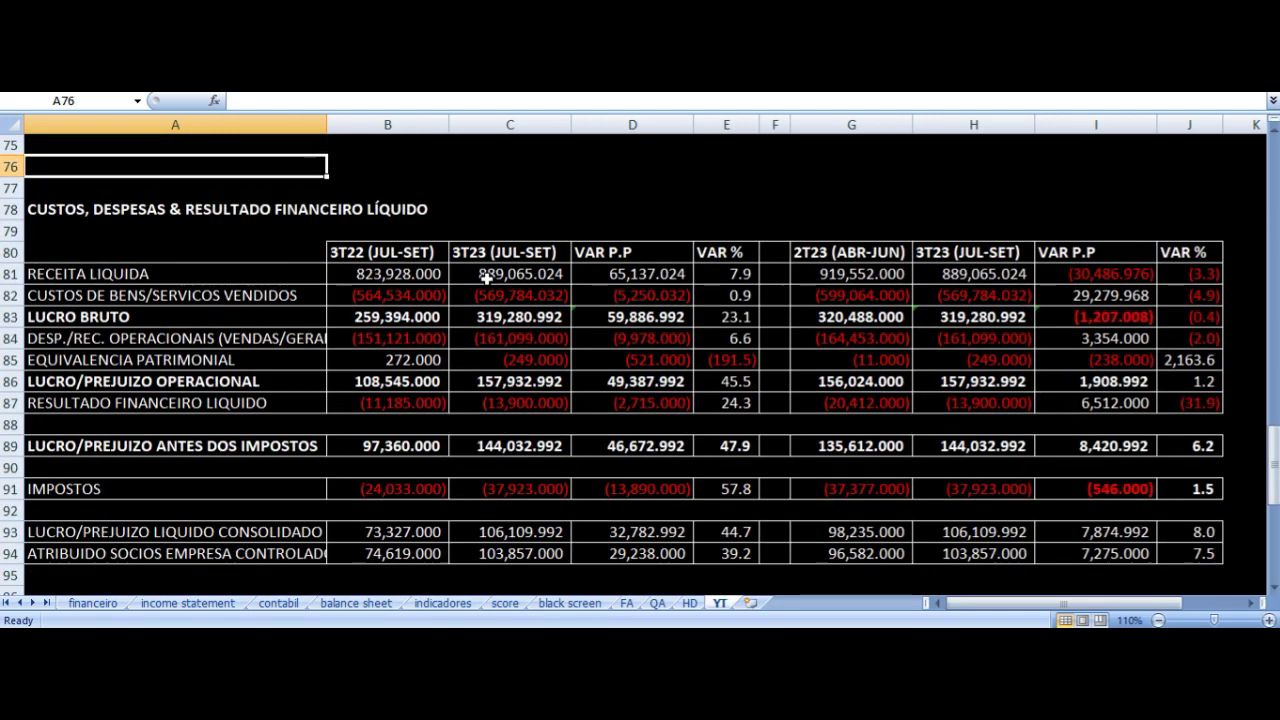
scroll(486, 279, "down", 1)
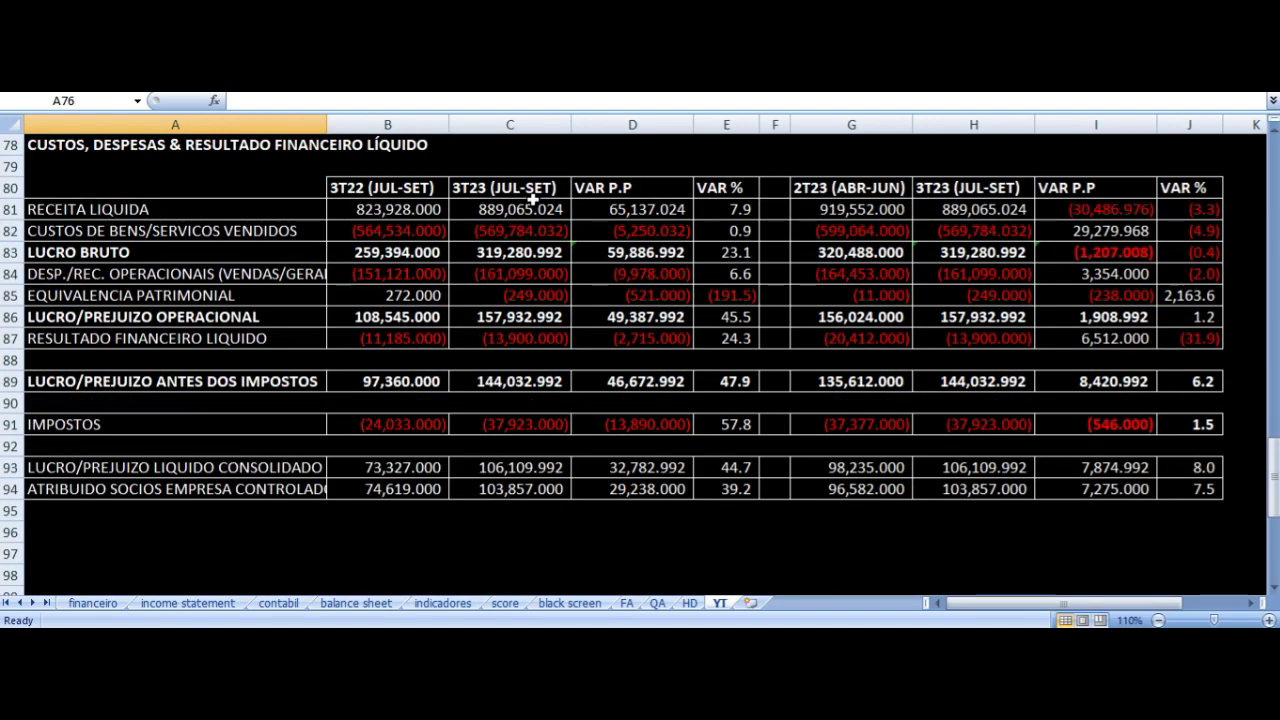
left_click(722, 214)
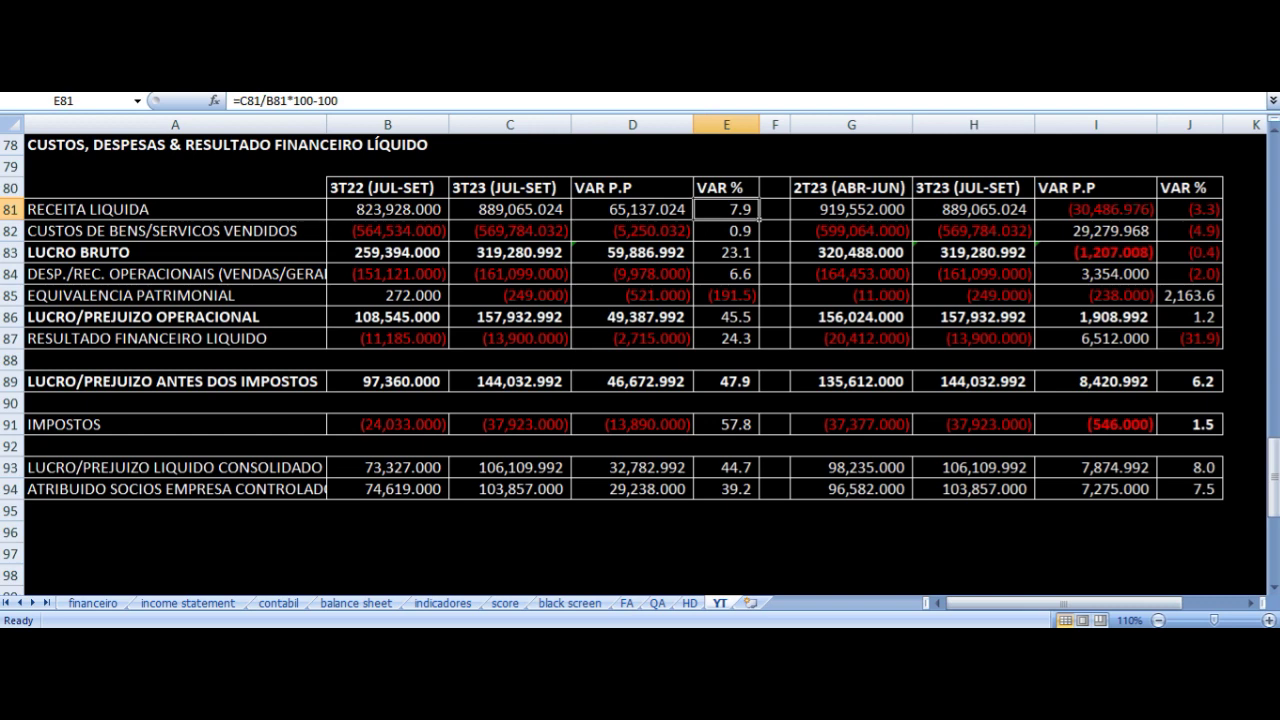
Compare RECEITA LIQUIDA between 3T22 and 3T23, including its VAR P.P and VAR %.
key("Left")
key("Left")
key("Left")
key("Left")
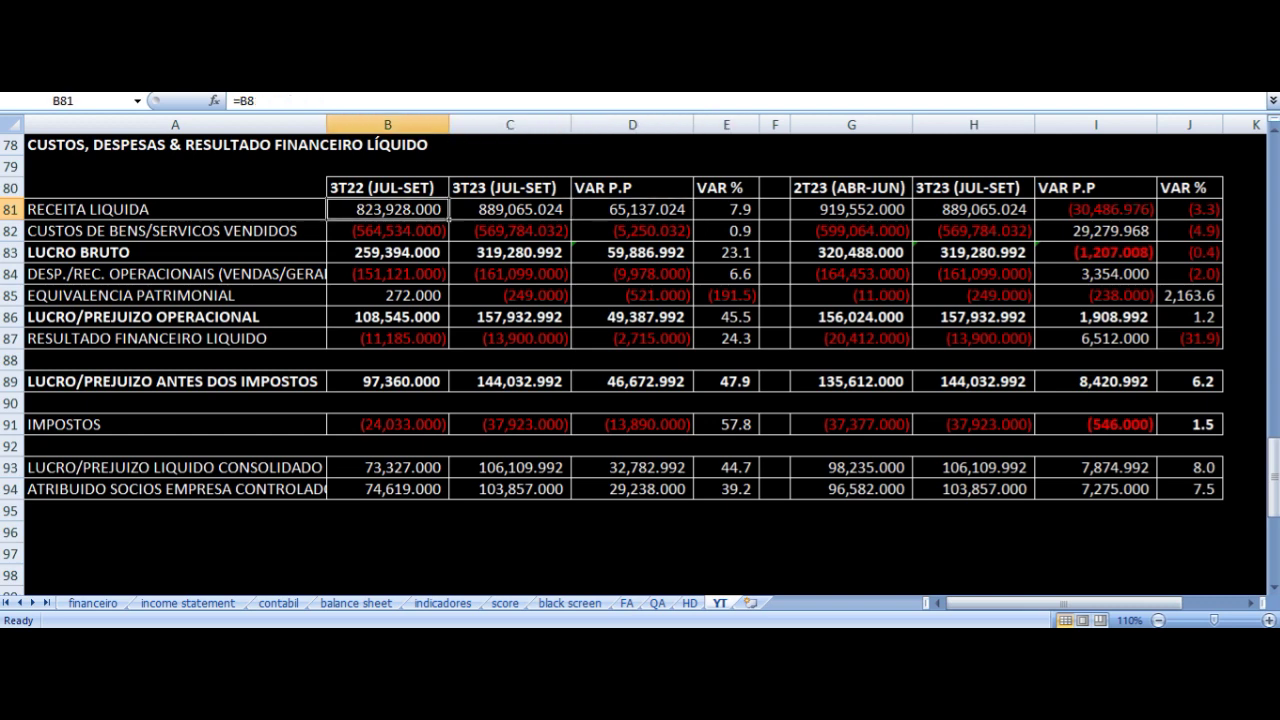
key("Right")
key("Right")
key("Right")
key("Right")
key("Left")
key("Left")
key("Left")
key("Left")
key("Right")
key("Up")
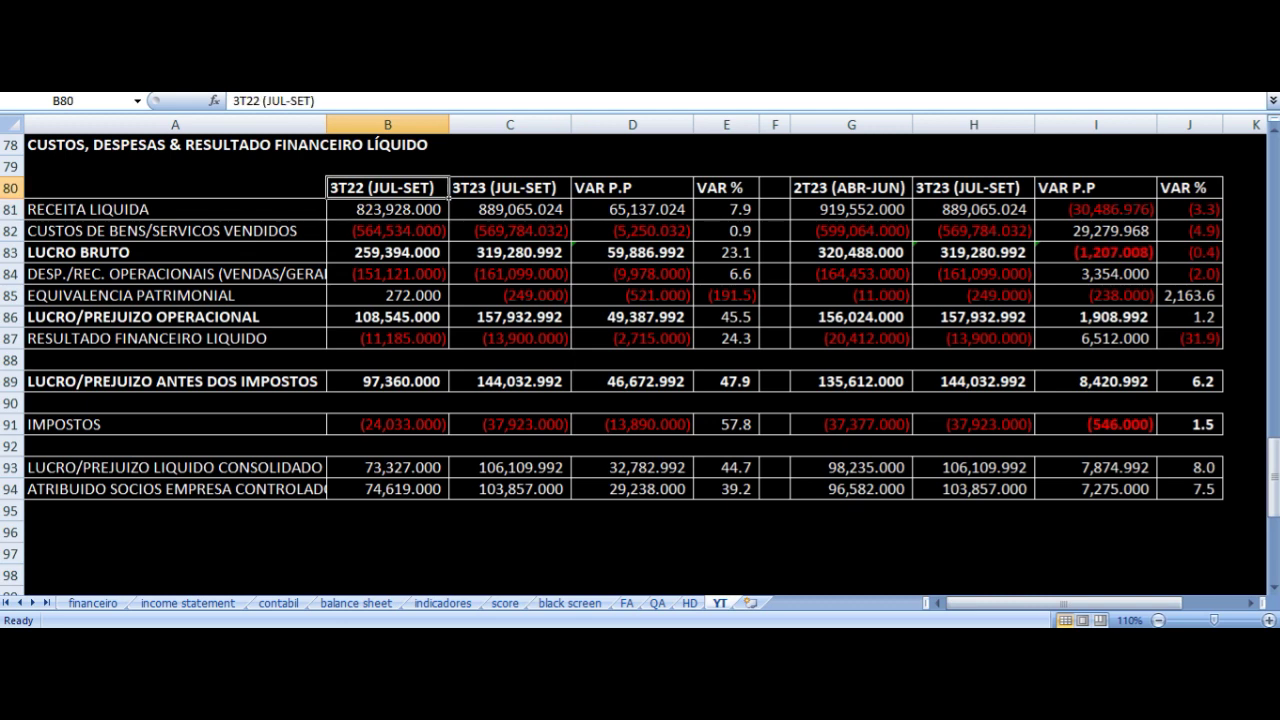
Examine the 3T22 to 3T23 variation of the profit attributed to the controlling shareholders and of LUCRO/PREJUIZO LIQUIDO CONSOLIDADO.
key("Down")
key("Down")
key("Down")
key("Down")
key("Down")
key("Down")
key("Down")
key("Down")
key("Down")
key("Down")
key("Down")
key("Down")
key("Down")
key("Down")
key("Down")
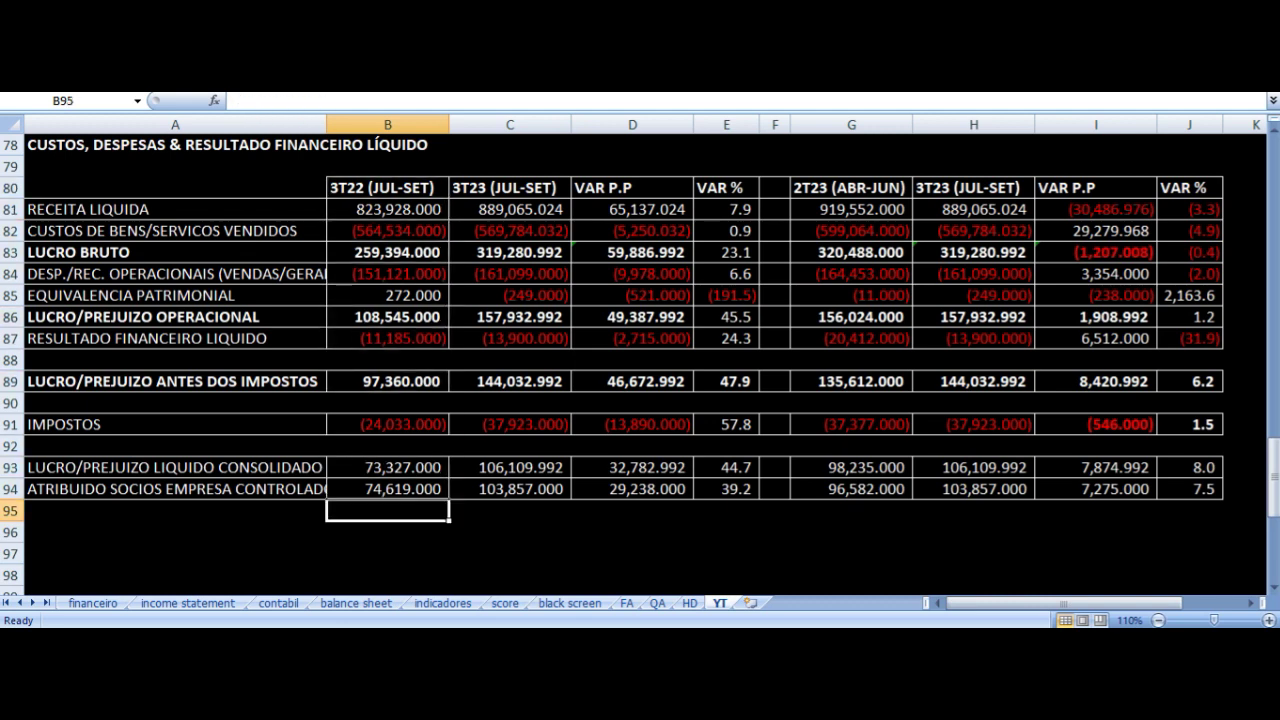
key("Up")
key("Right")
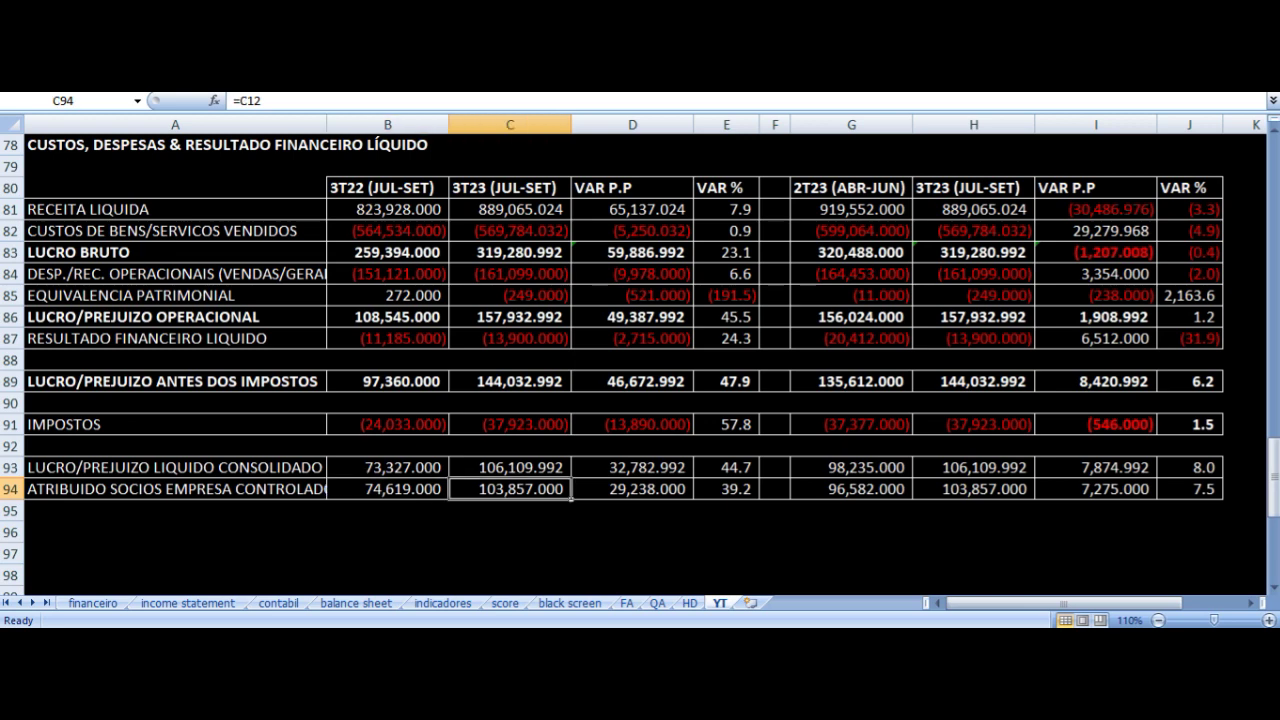
key("Right")
key("Right")
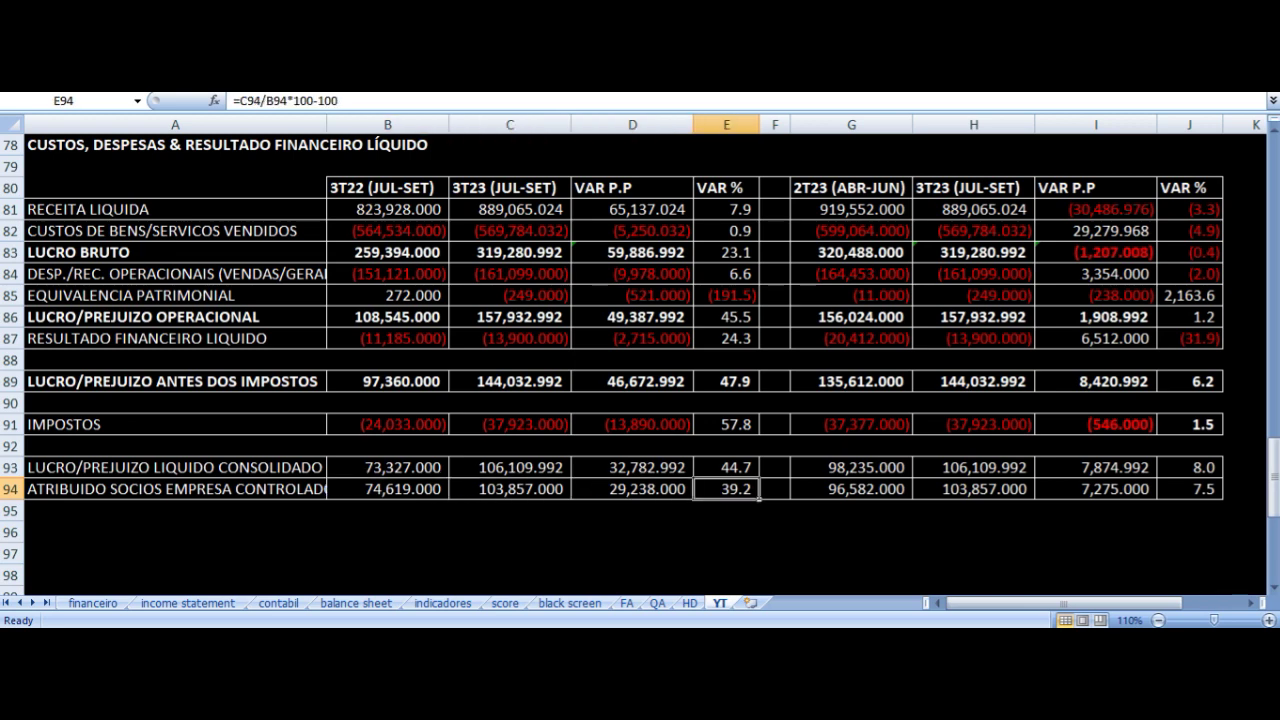
key("Up")
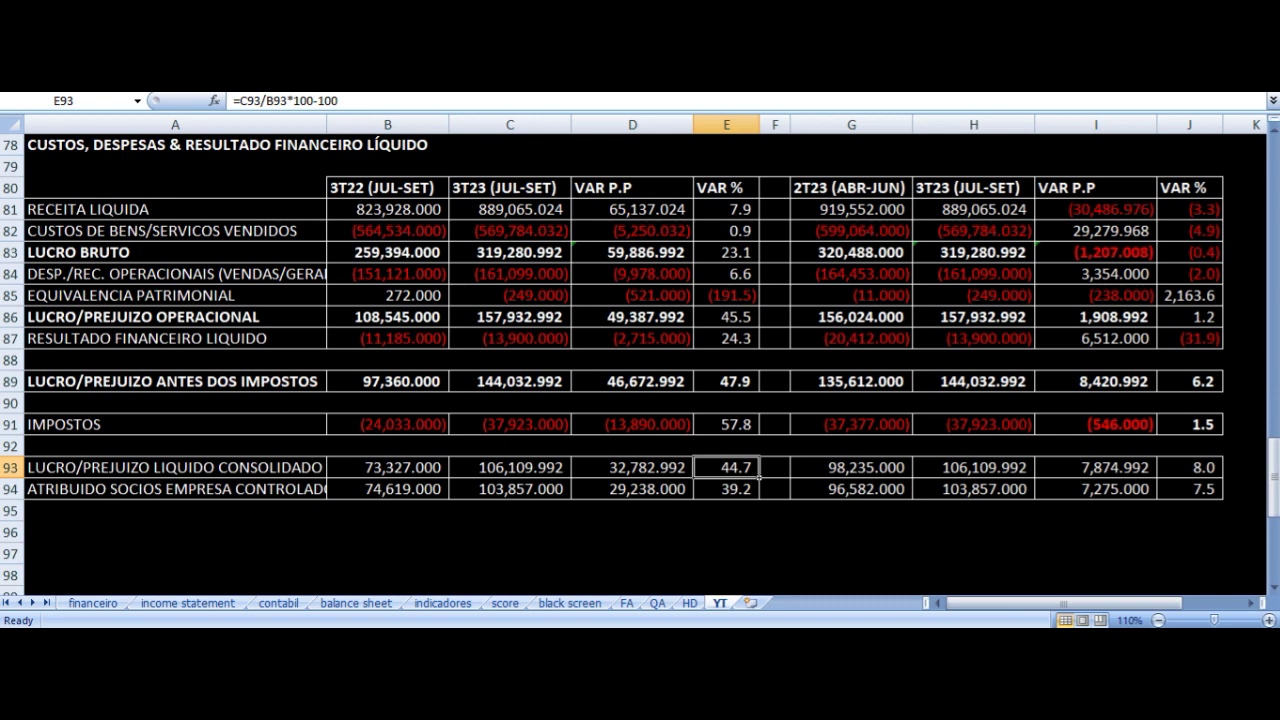
Return to the RECEITA LIQUIDA row and review its 3T23 value and VAR % against 3T22.
key("Up")
key("Up")
key("Up")
key("Up")
key("Up")
key("Up")
key("Up")
key("Up")
key("Up")
key("Up")
key("Up")
key("Up")
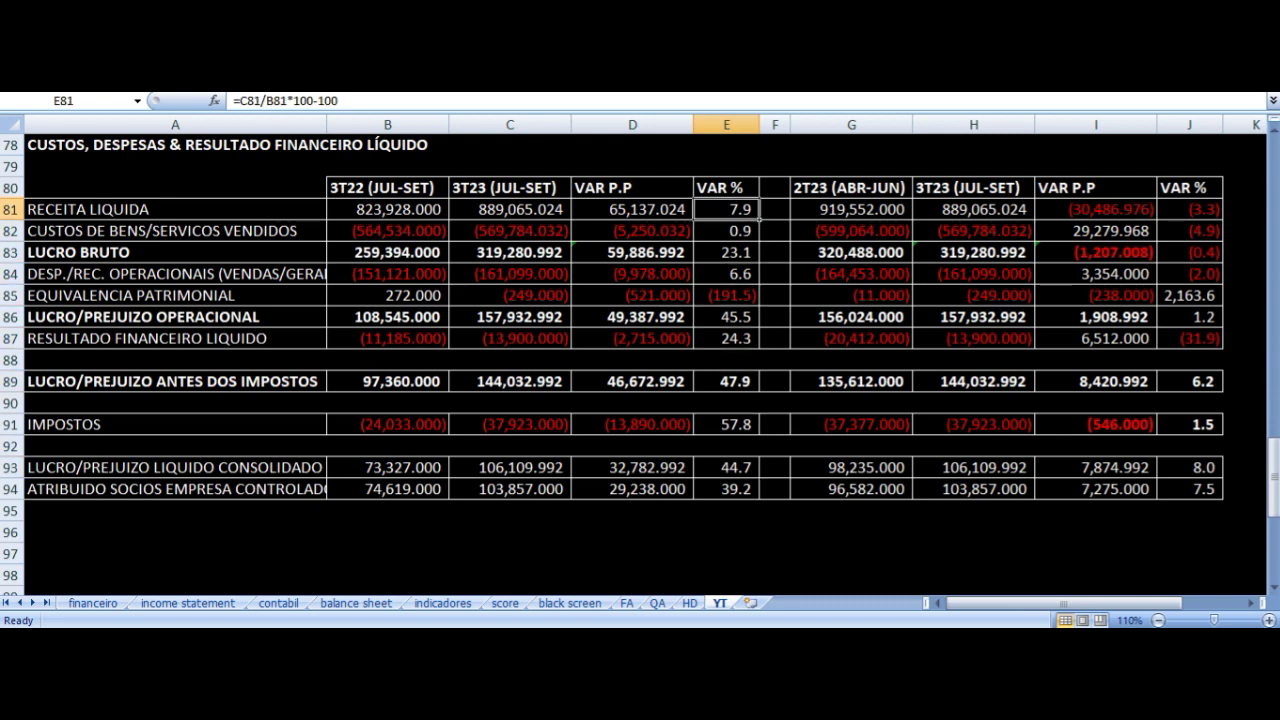
key("Left")
key("Left")
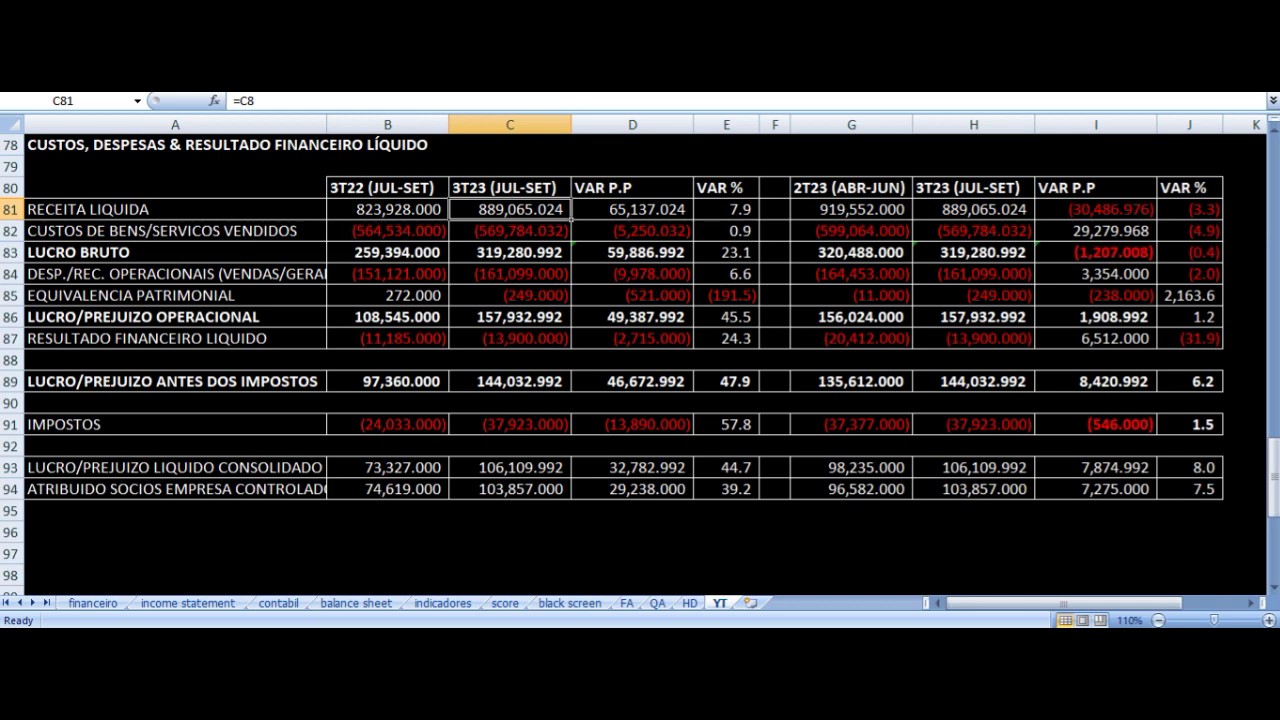
key("Right")
left_click(726, 209)
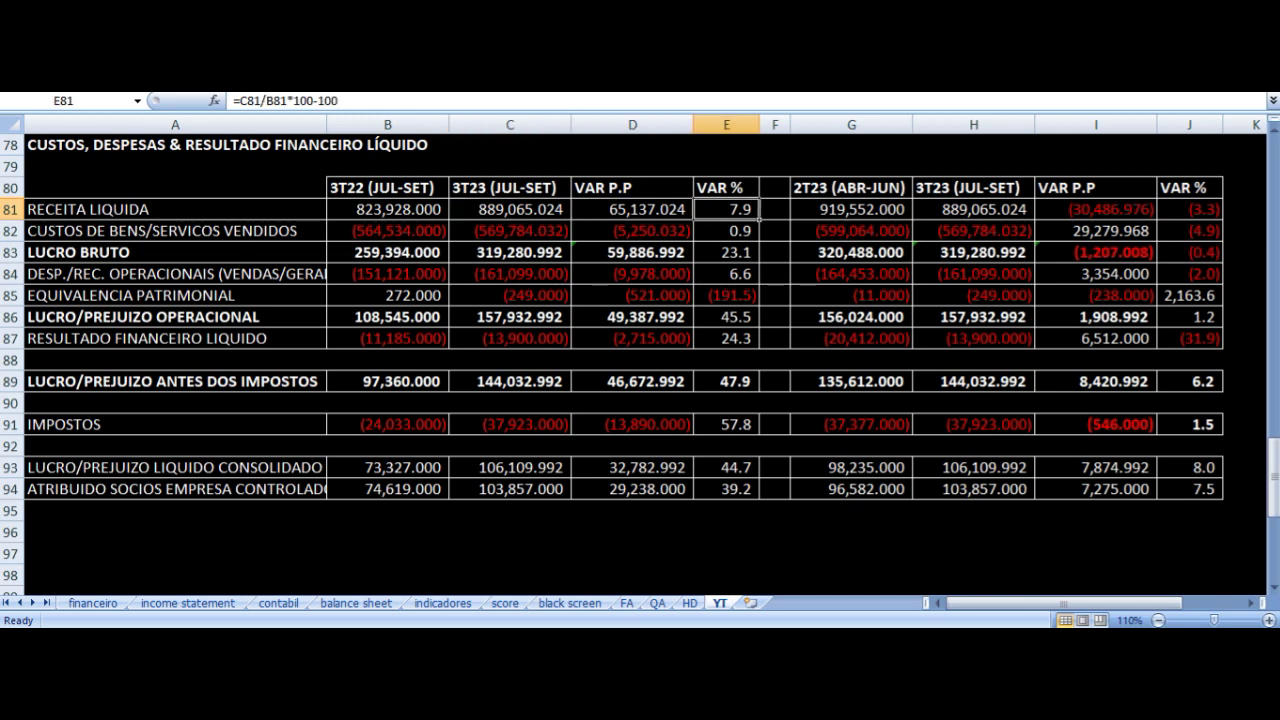
Examine CUSTOS DE BENS/SERVICOS VENDIDOS for 3T22 and 3T23, along with its VAR %.
key("Down")
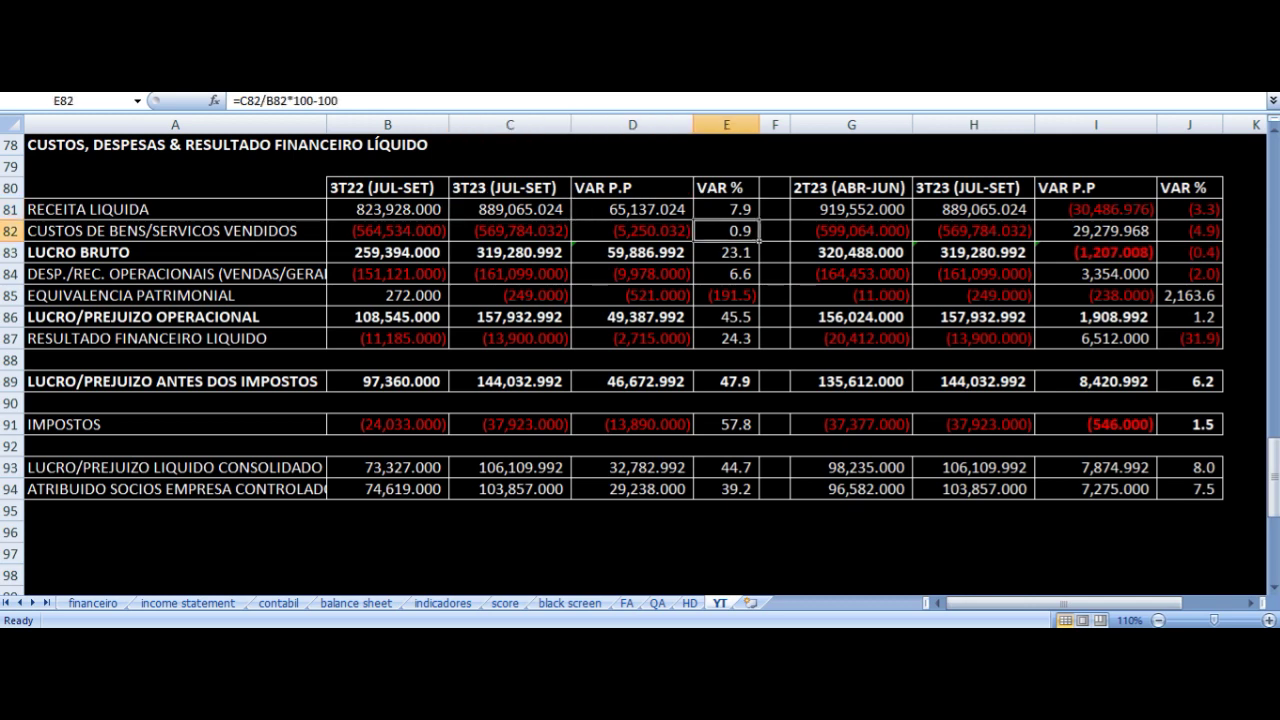
key("Left")
key("Left")
key("Left")
key("Left")
key("Right")
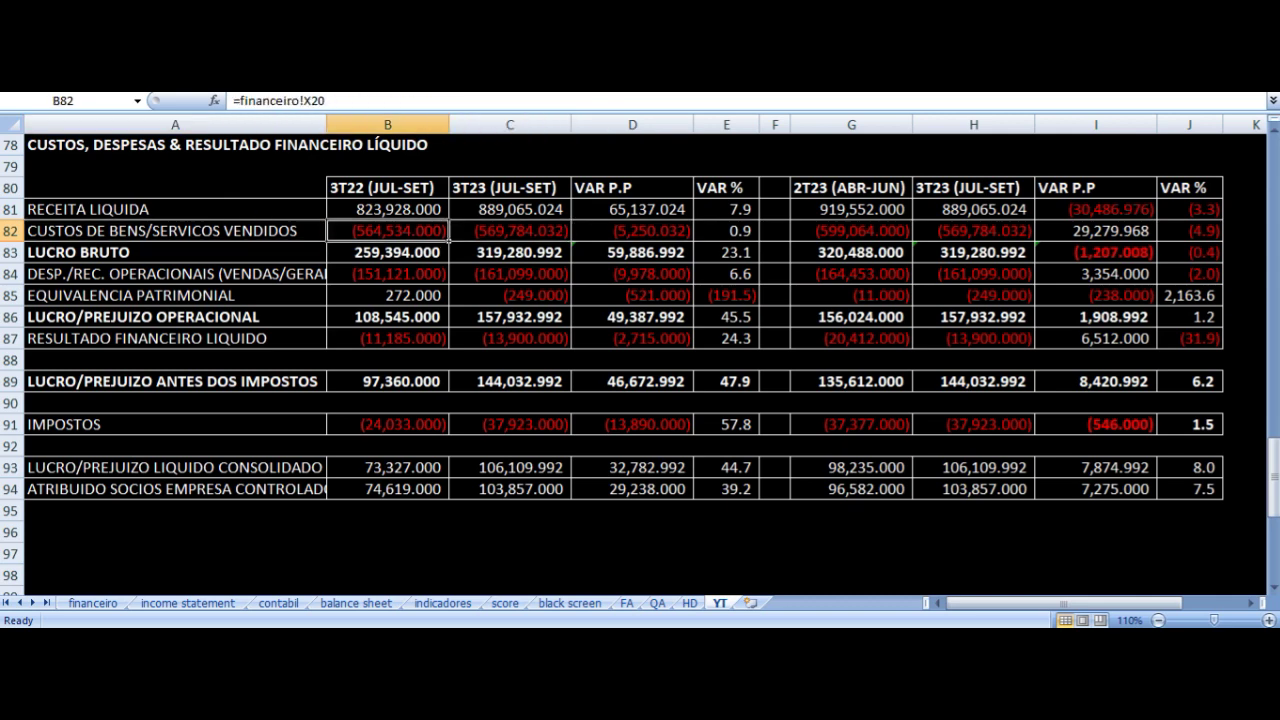
key("Right")
key("Right")
key("Right")
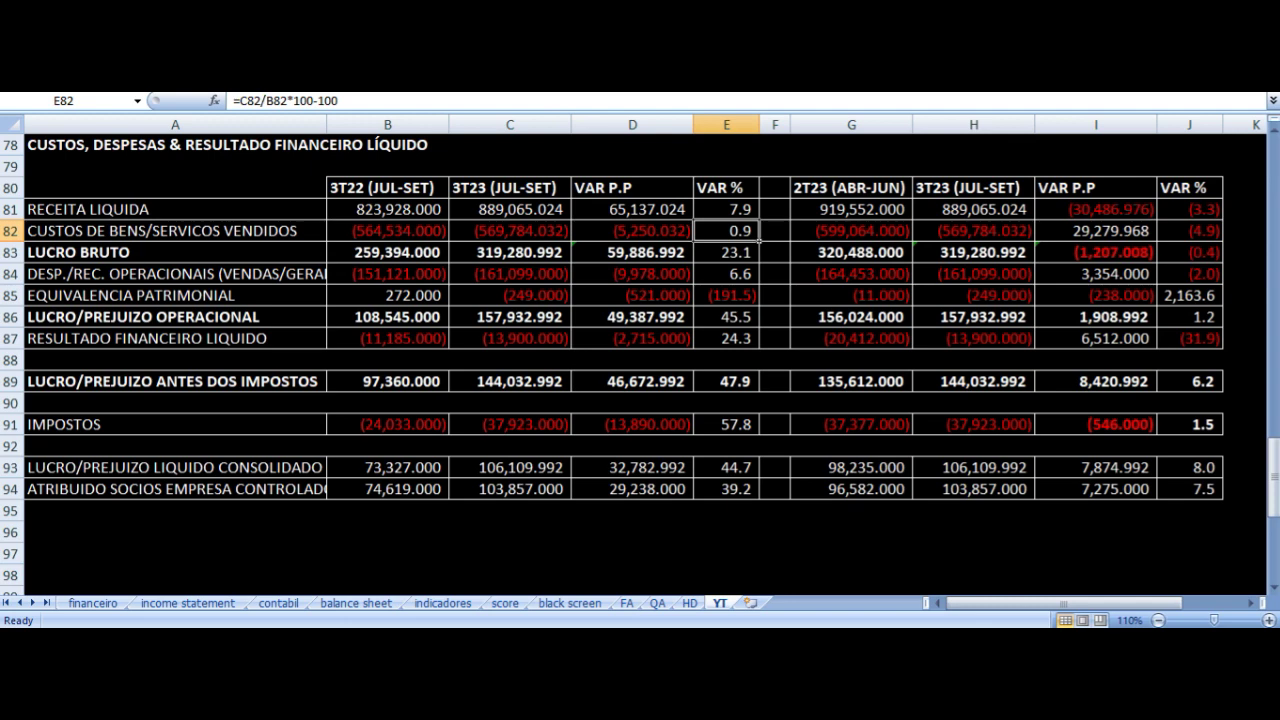
Compare the 3T22 to 3T23 variation of RECEITA LIQUIDA with that of CUSTOS DE BENS/SERVICOS VENDIDOS.
key("Up")
key("Down")
key("Down")
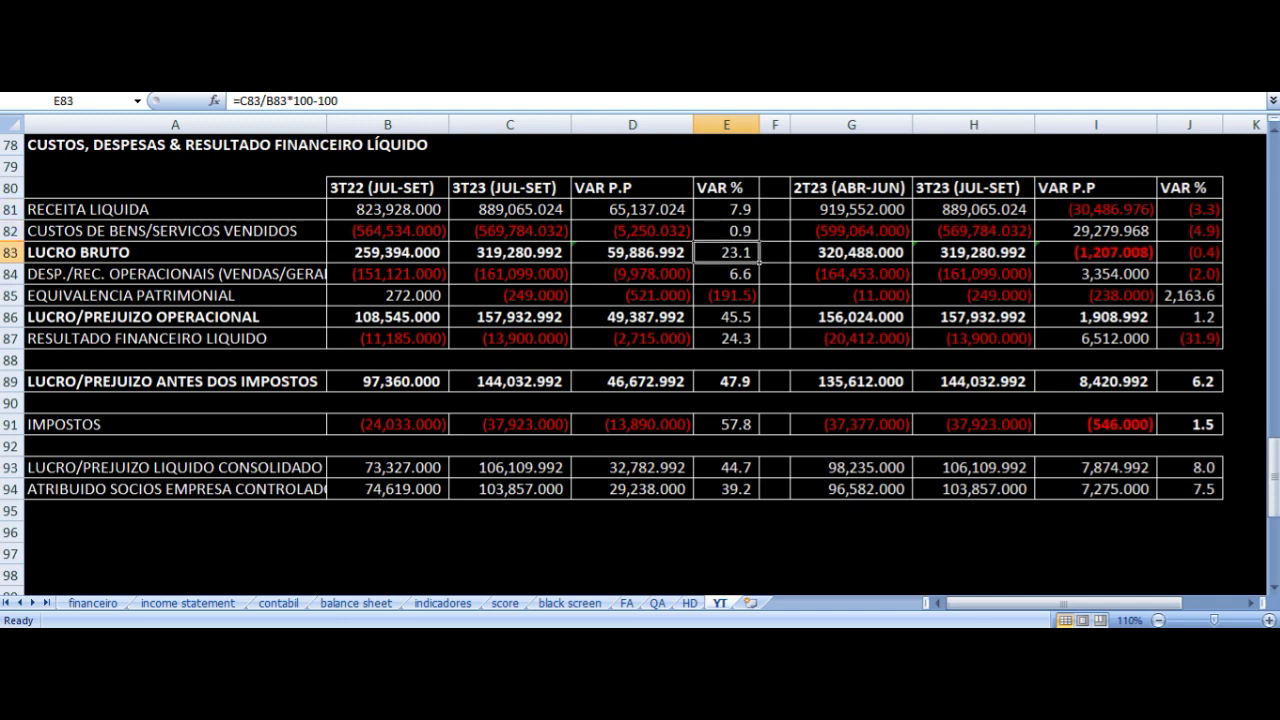
key("Up")
key("Up")
key("Left")
key("Right")
key("Down")
key("Left")
key("Left")
key("Left")
key("Left")
key("Right")
key("Right")
key("Right")
key("Right")
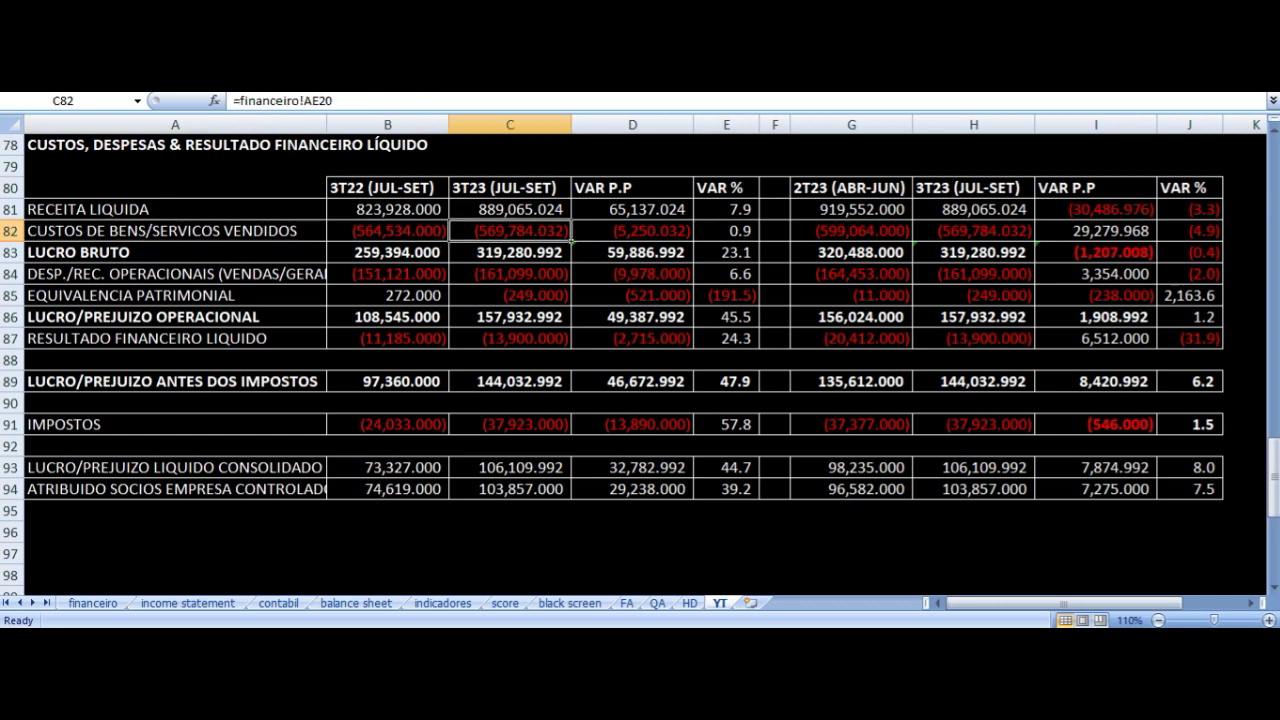
Examine LUCRO BRUTO for 3T22 and 3T23 with its VAR P.P and VAR %.
key("Down")
key("Left")
key("Left")
key("Left")
key("Right")
key("Right")
key("Right")
key("Left")
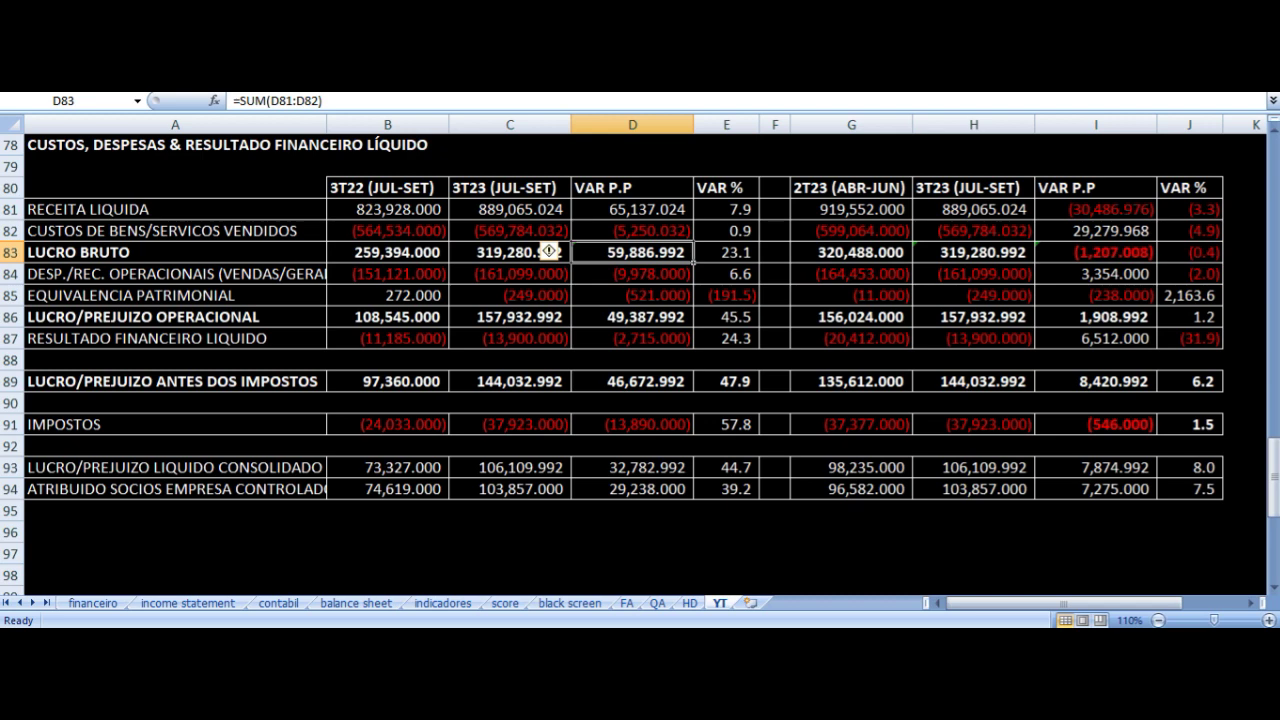
key("Right")
key("Left")
Examine DESP./REC. OPERACIONAIS for 3T22 and 3T23 with its VAR P.P and VAR %.
key("Down")
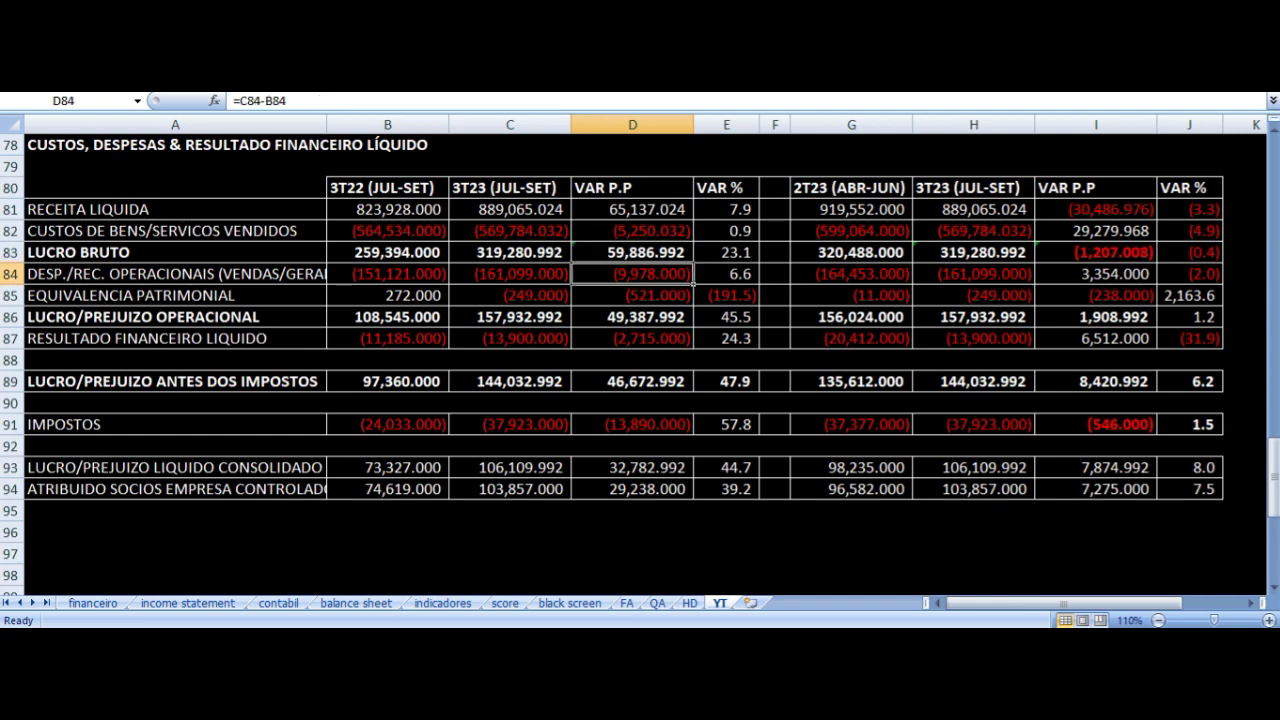
key("Left")
key("Left")
key("Left")
key("Right")
key("Right")
key("Right")
key("Right")
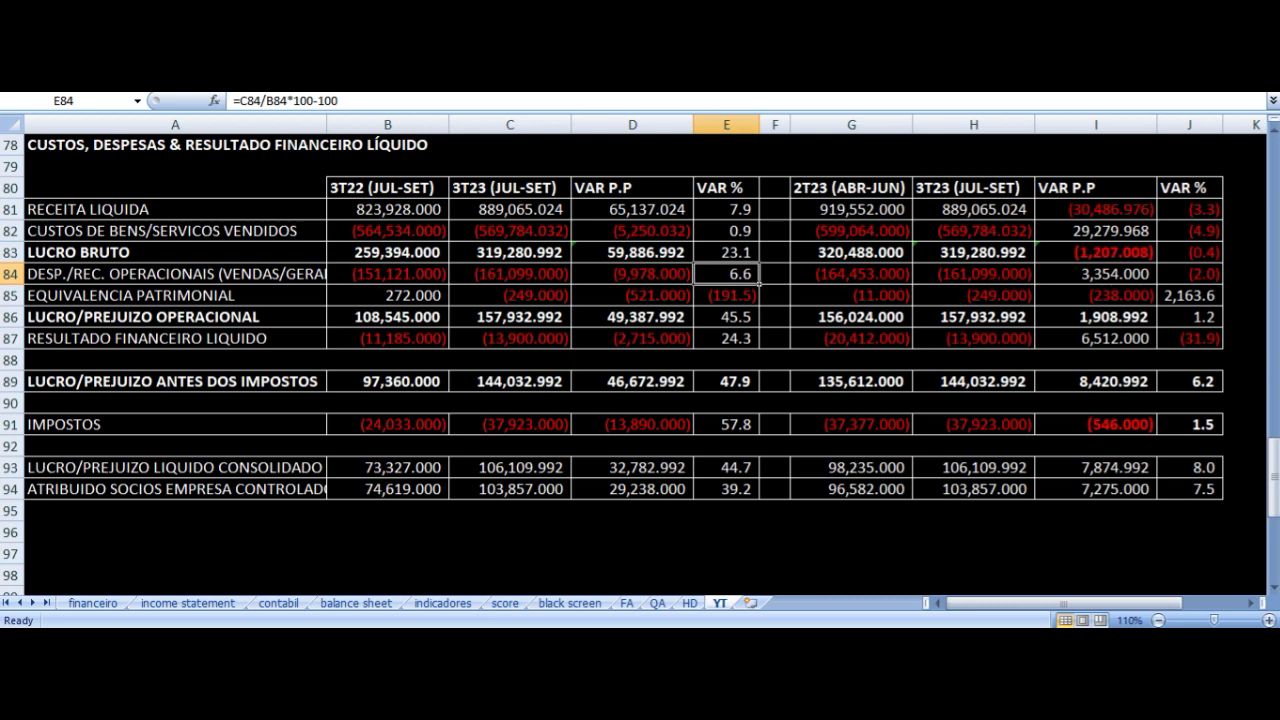
key("Left")
key("Left")
key("Left")
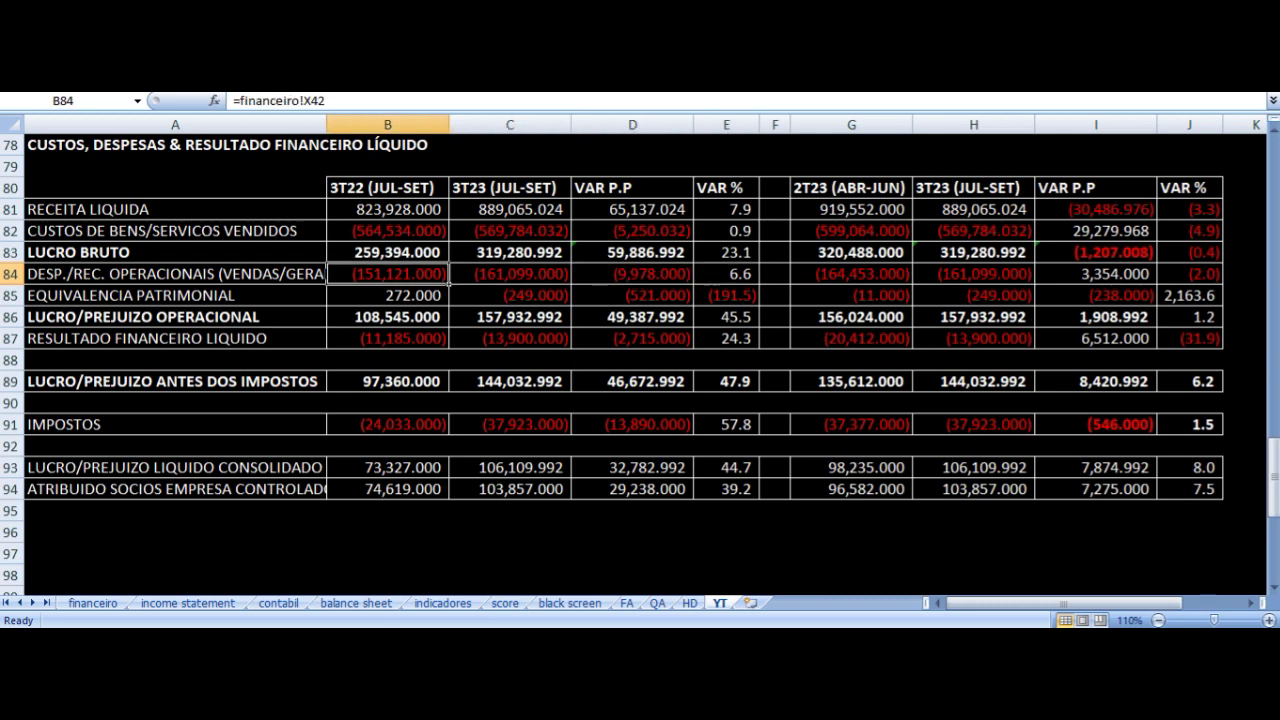
key("Right")
Examine EQUIVALENCIA PATRIMONIAL for 3T22 and 3T23 with its VAR P.P and VAR %.
key("Down")
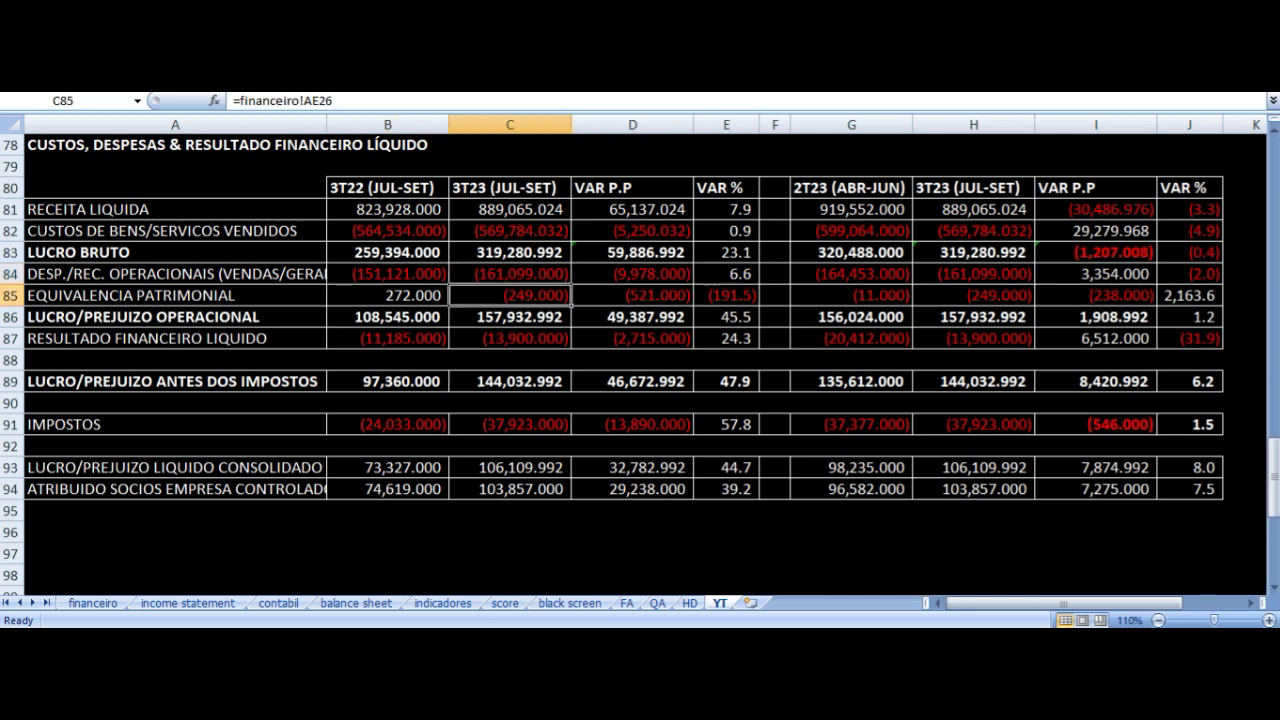
key("Left")
key("Left")
key("Right")
key("Right")
key("Right")
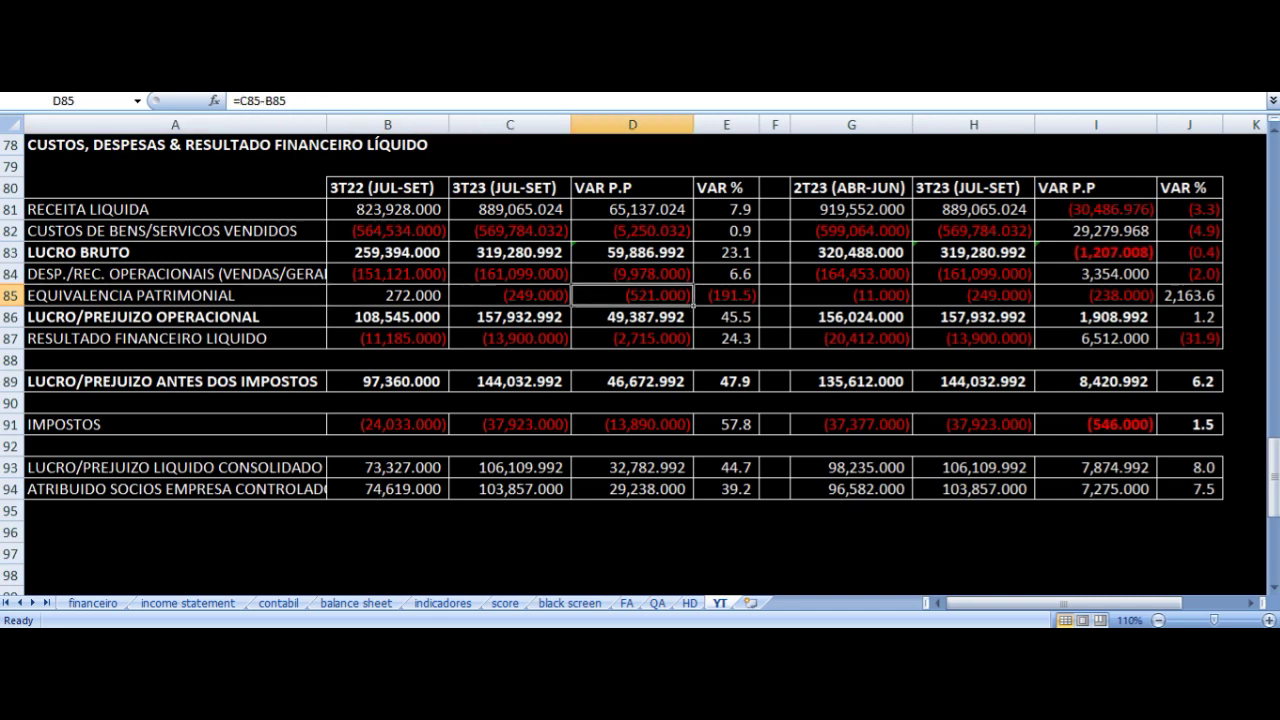
key("Left")
key("Left")
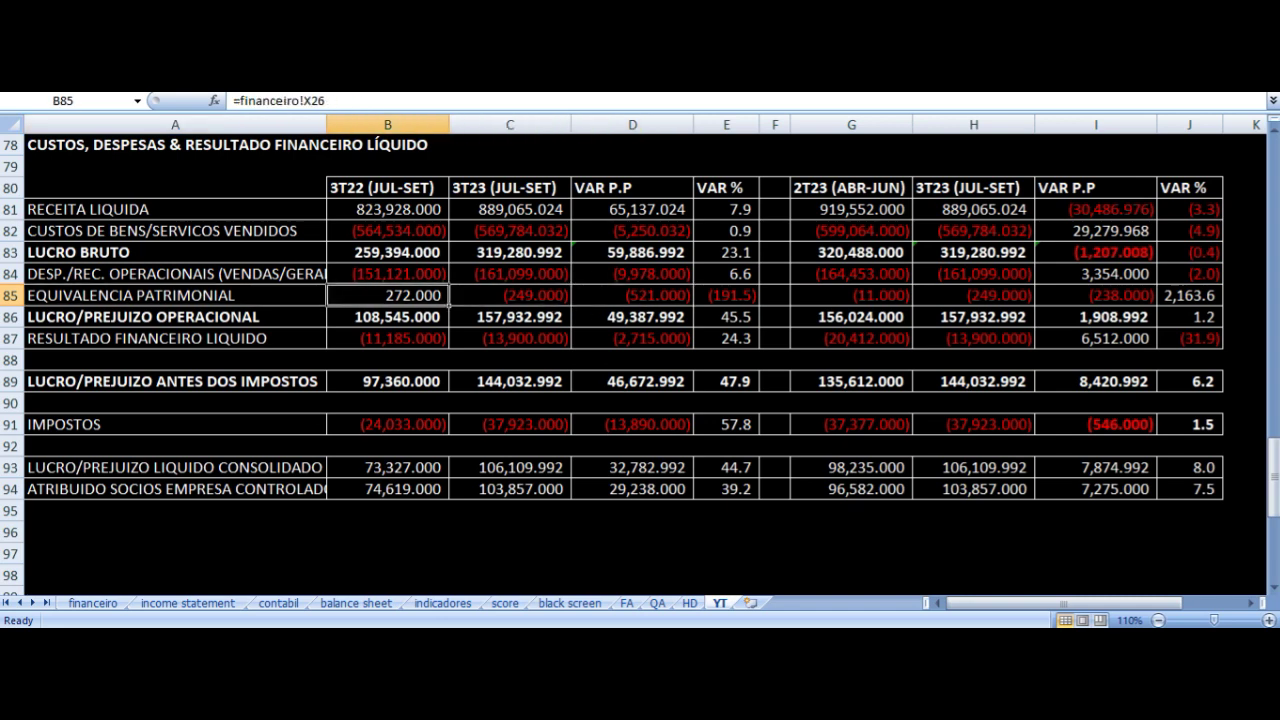
key("Right")
key("Right")
key("Right")
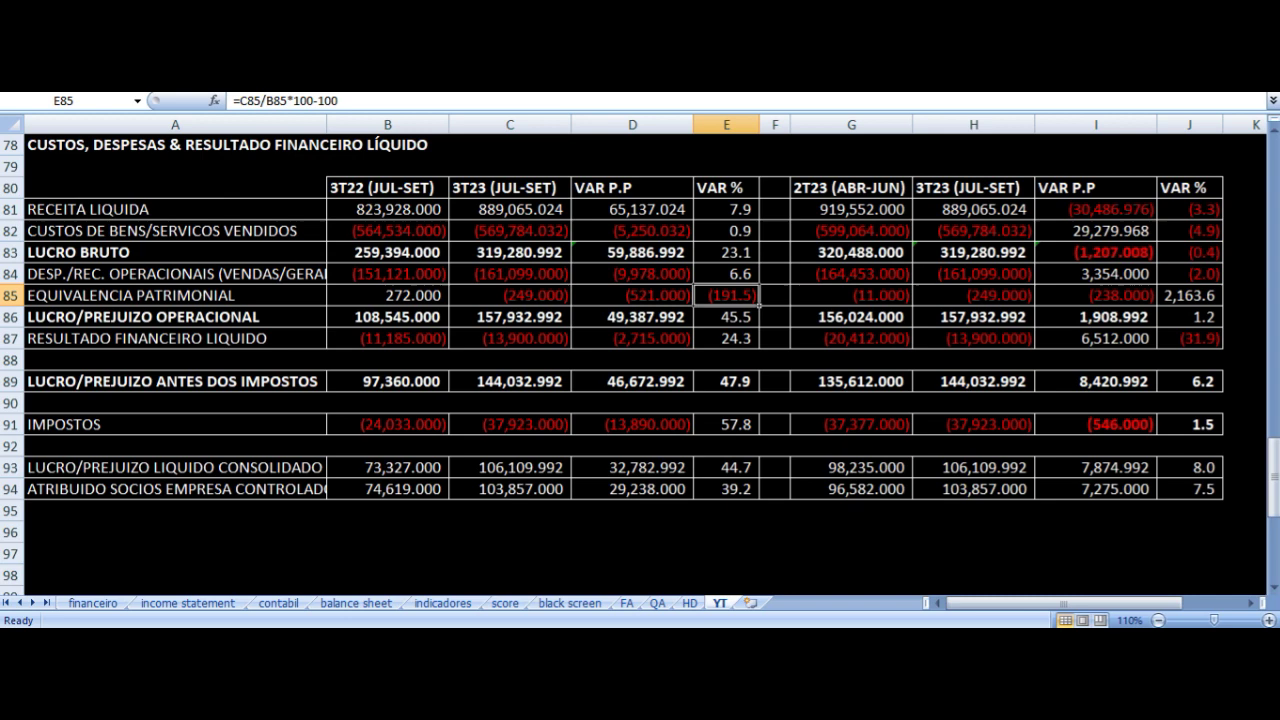
key("Left")
key("Right")
Examine LUCRO/PREJUIZO OPERACIONAL for 3T22 and 3T23 with its VAR P.P and VAR %.
key("Down")
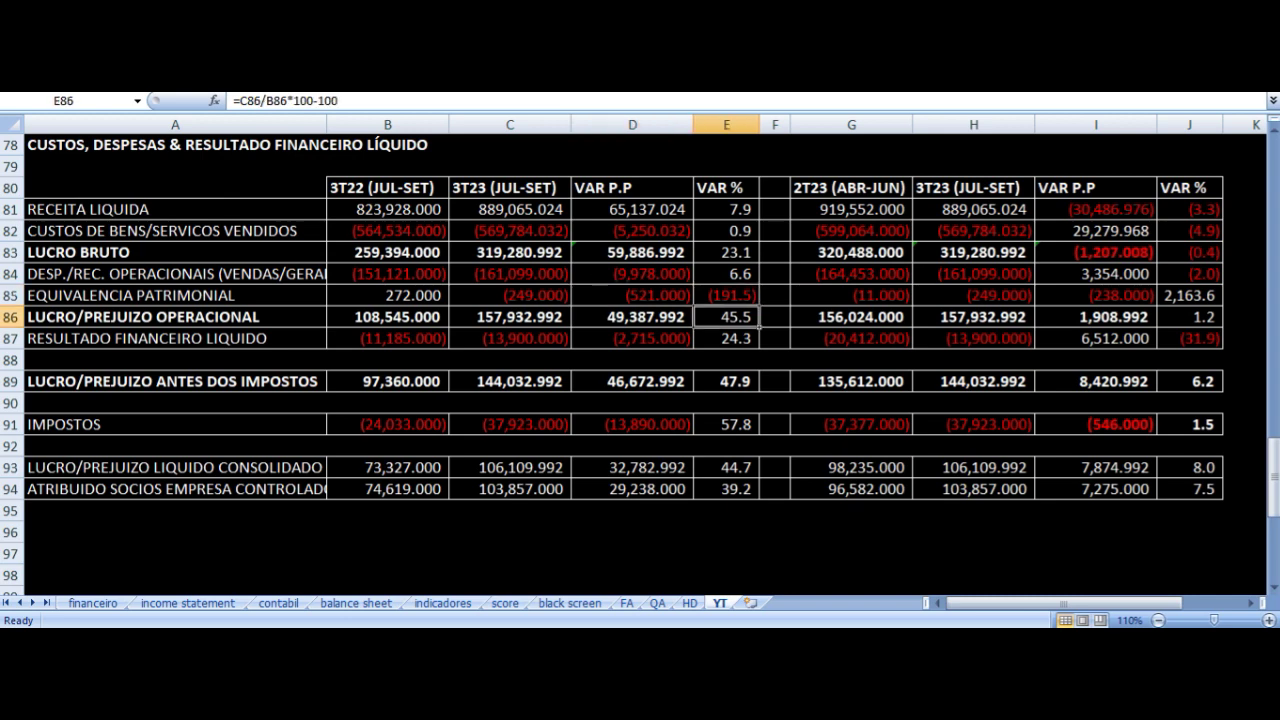
key("Left")
key("Left")
key("Left")
key("Left")
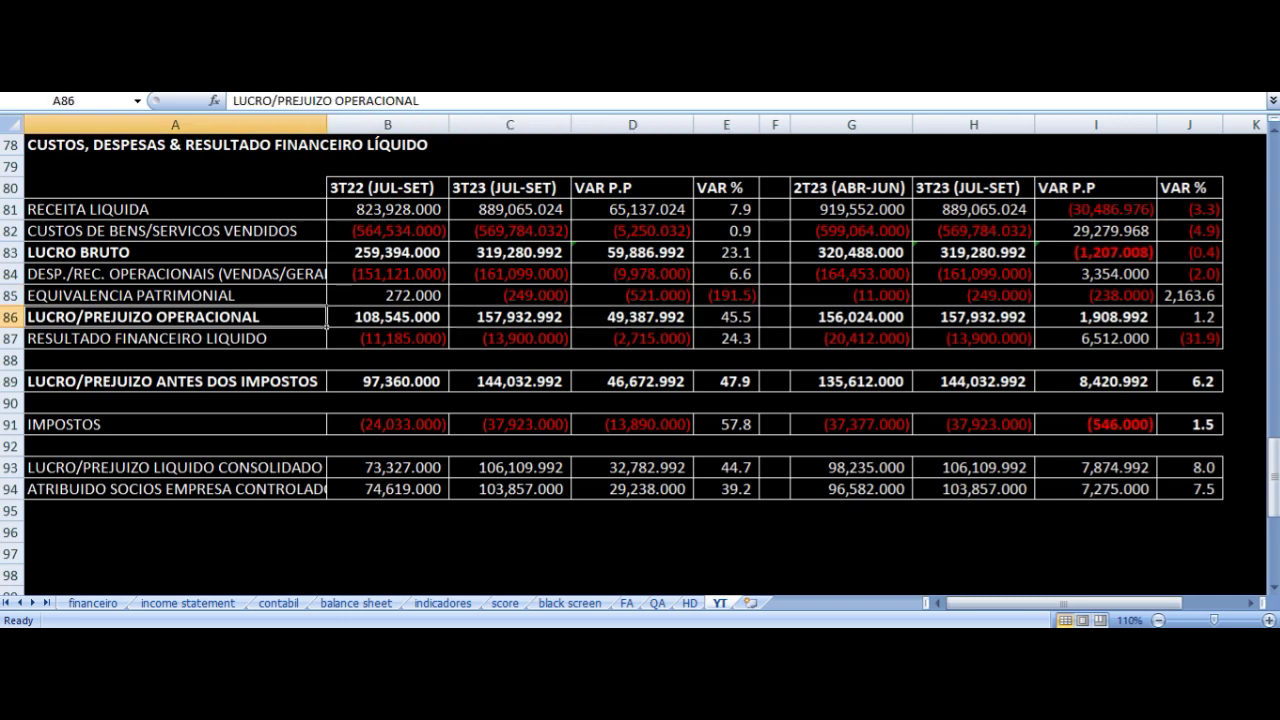
key("Right")
key("Right")
key("Right")
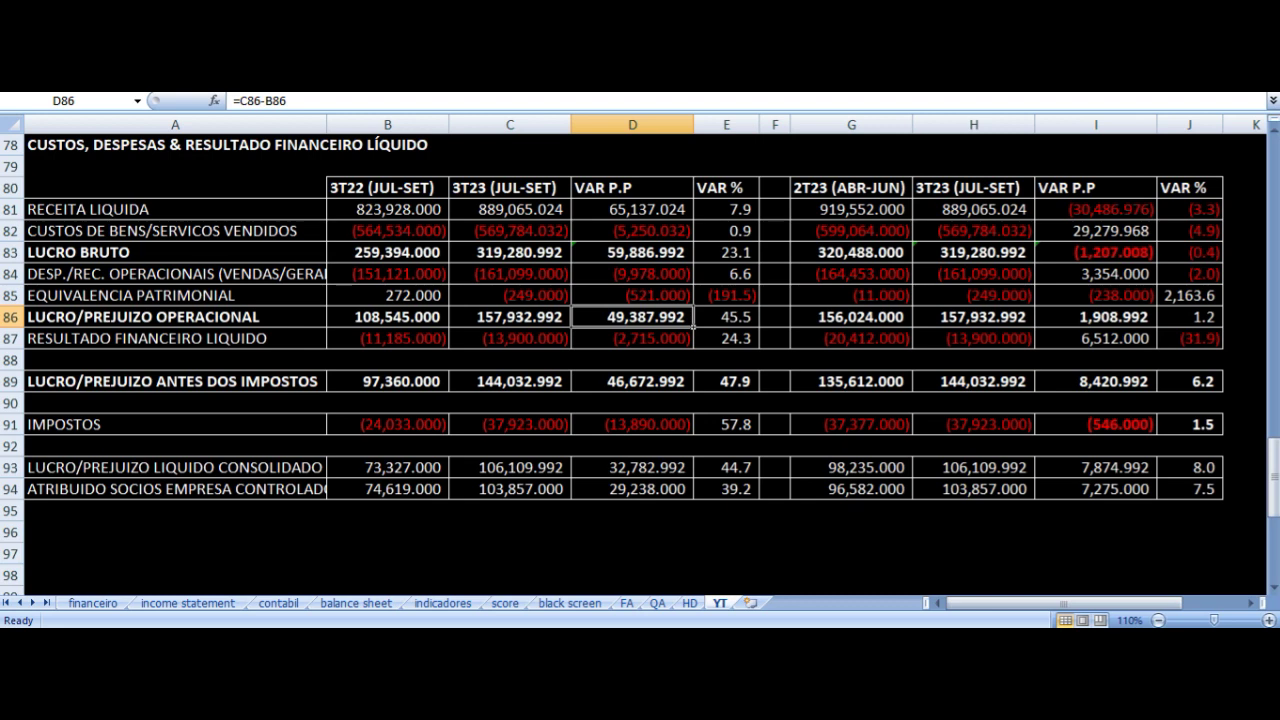
key("Right")
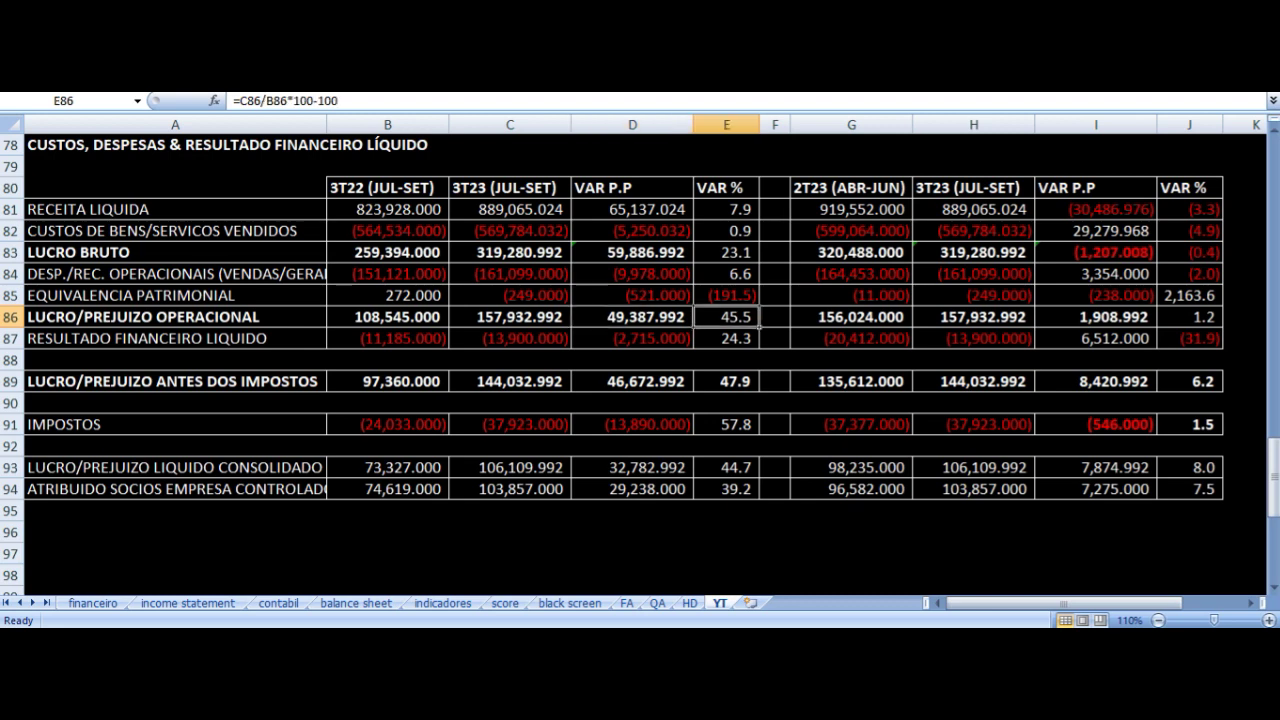
key("Left")
key("Left")
key("Left")
key("Left")
key("Right")
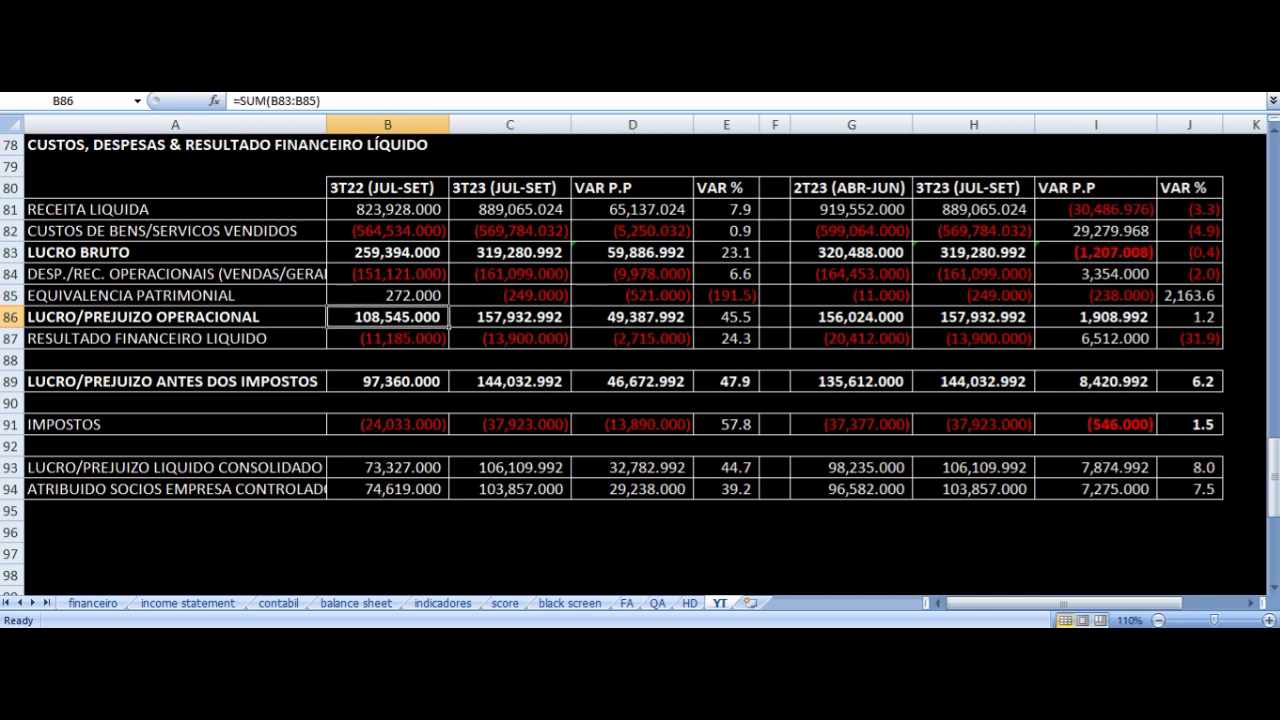
key("Right")
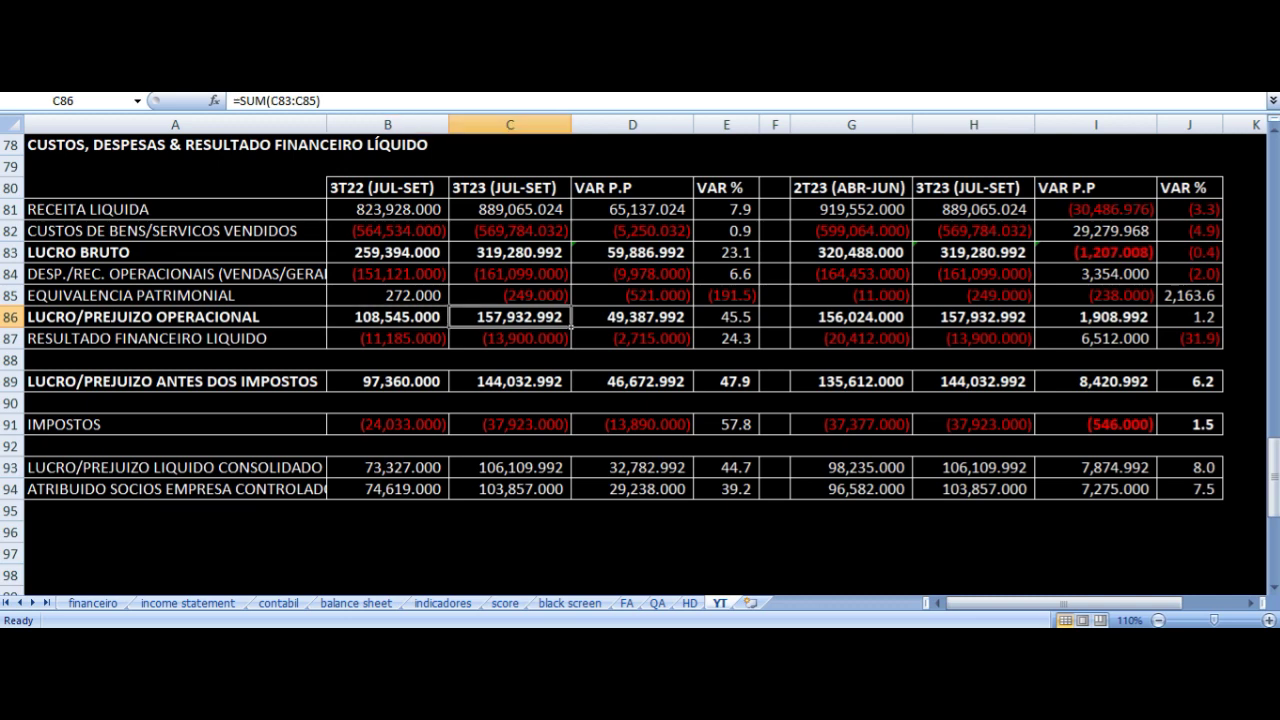
Examine RESULTADO FINANCEIRO LIQUIDO for 3T22 and 3T23 with its VAR P.P and VAR %.
key("Down")
key("Left")
key("Left")
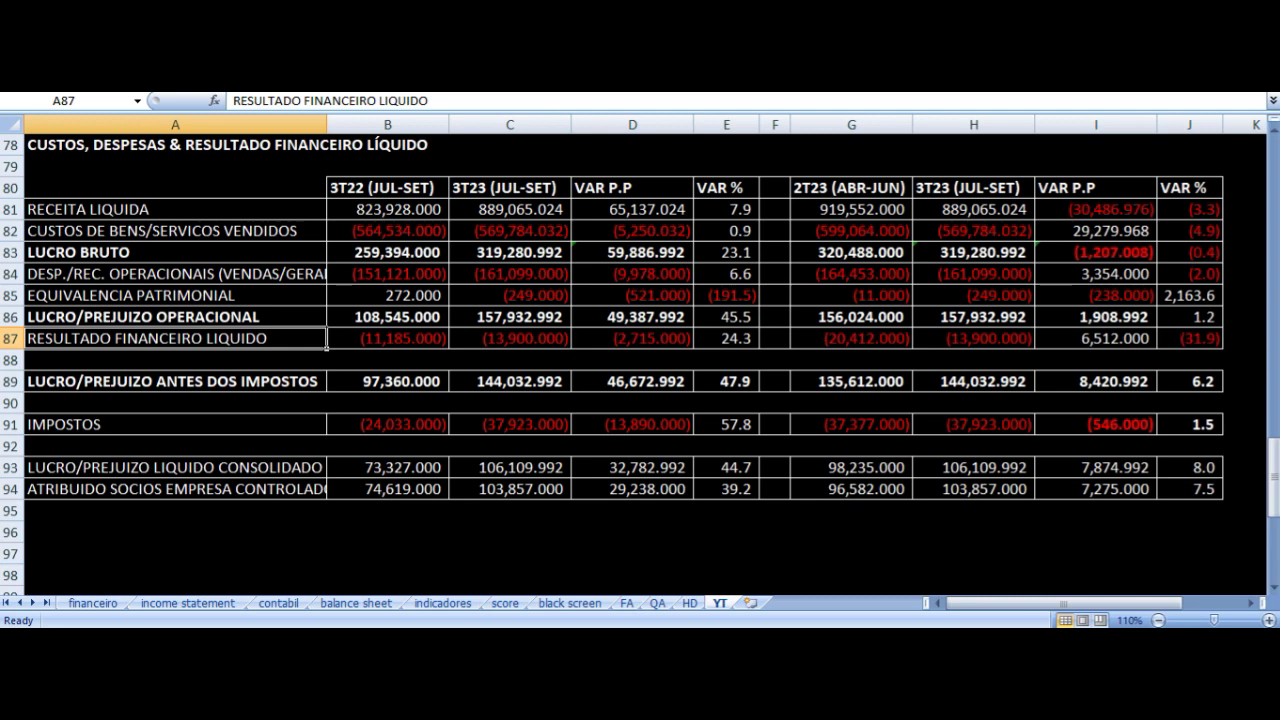
key("Right")
key("Right")
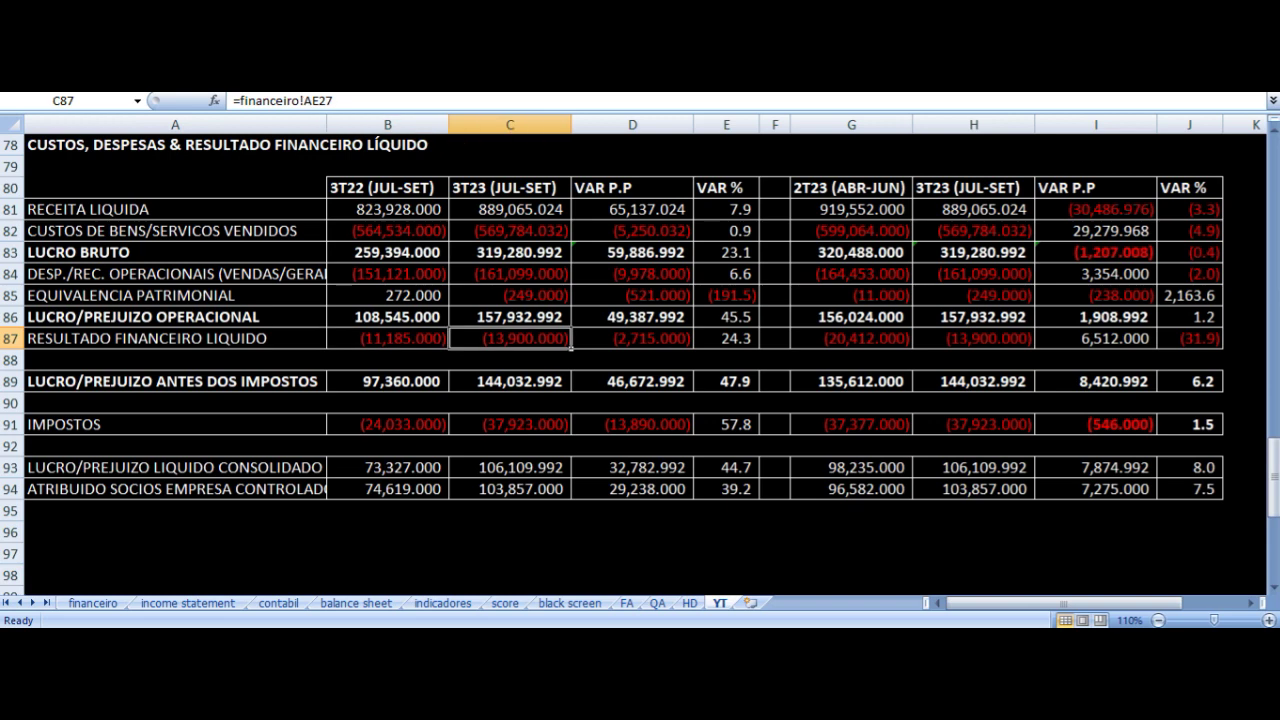
key("Right")
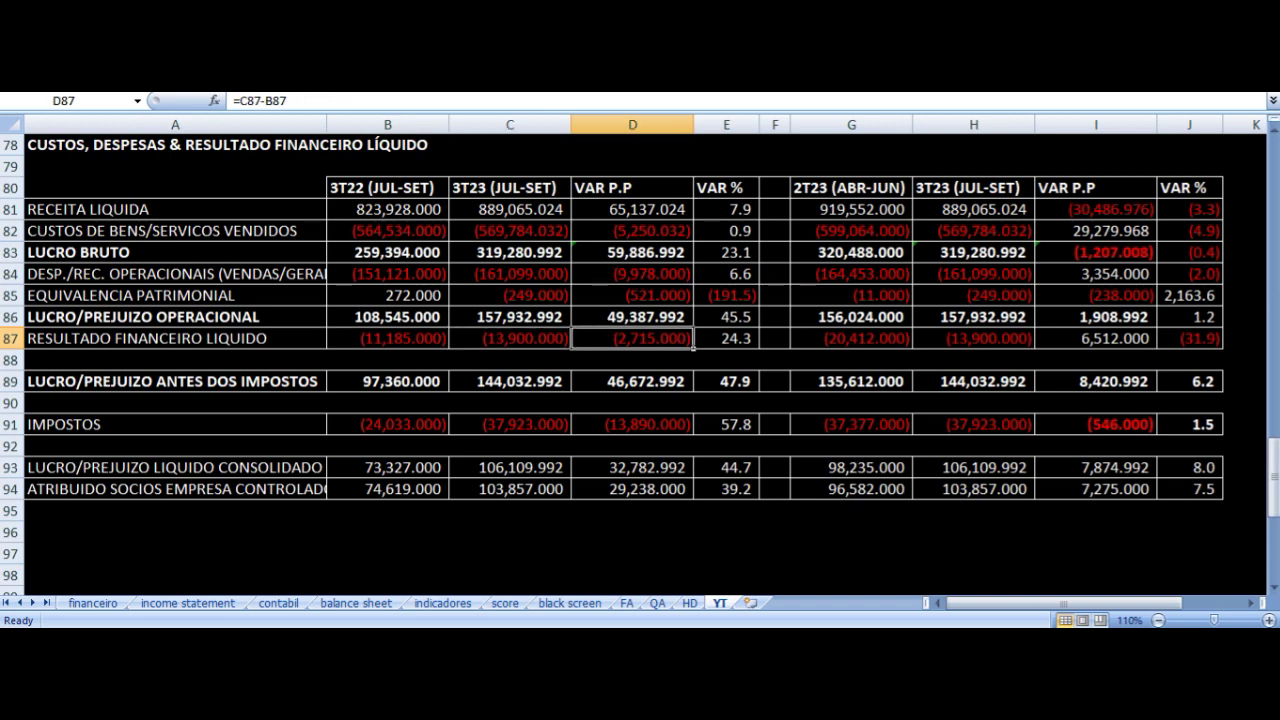
key("Right")
Examine LUCRO/PREJUIZO ANTES DOS IMPOSTOS for 3T22 and 3T23.
key("Down")
key("Down")
key("Left")
key("Left")
key("Left")
key("Left")
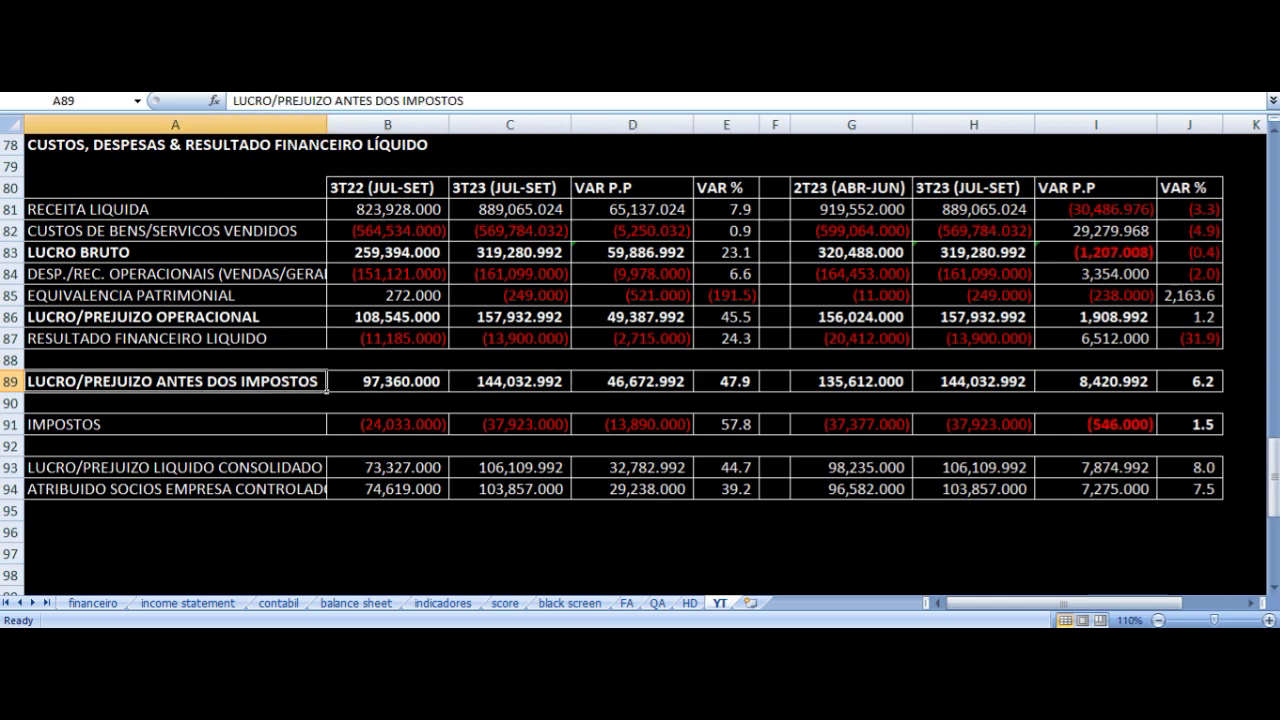
key("Right")
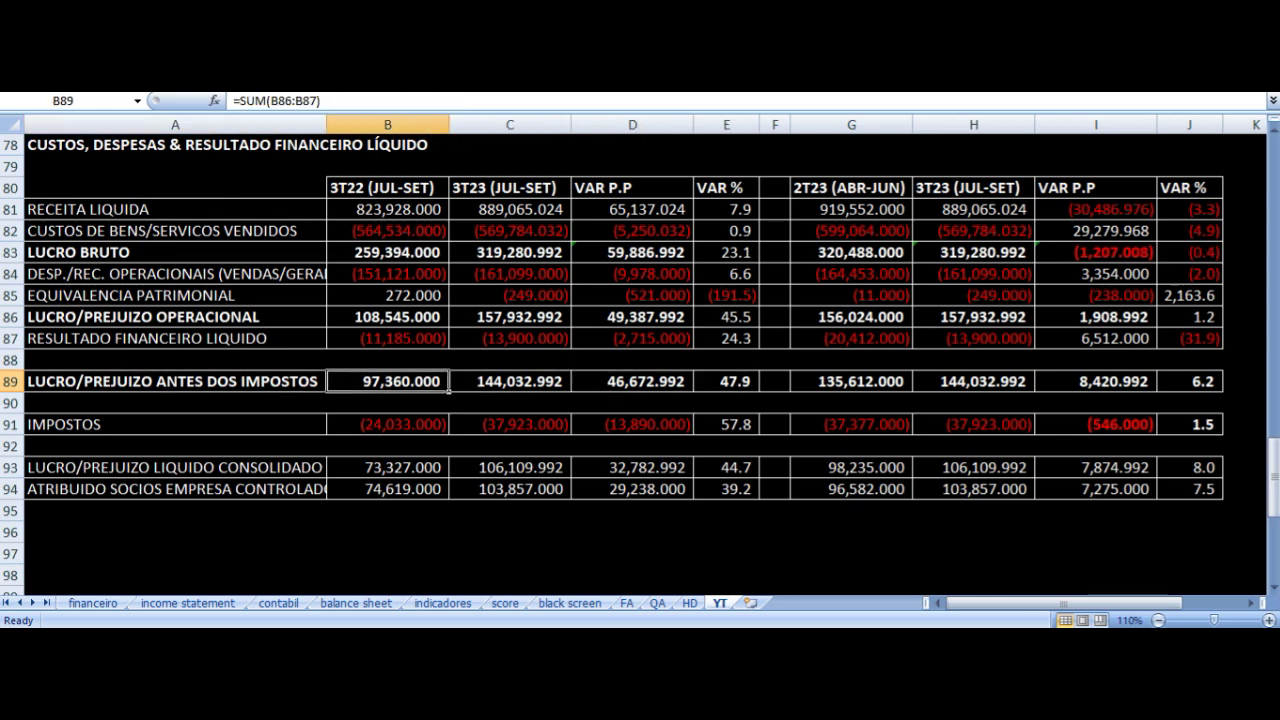
key("Right")
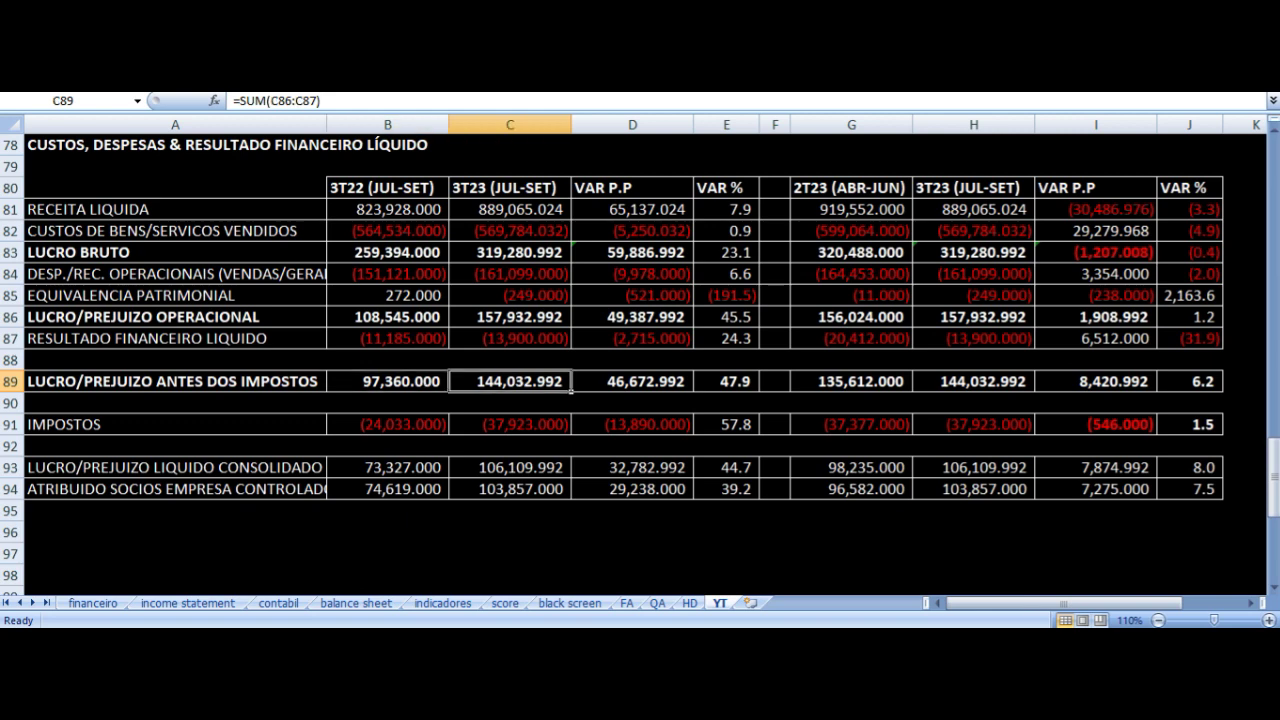
Go back to the 3T23 LUCRO BRUTO figure to relate it to the pre-tax profit.
key("Up")
key("Up")
key("Up")
key("Up")
key("Up")
key("Up")
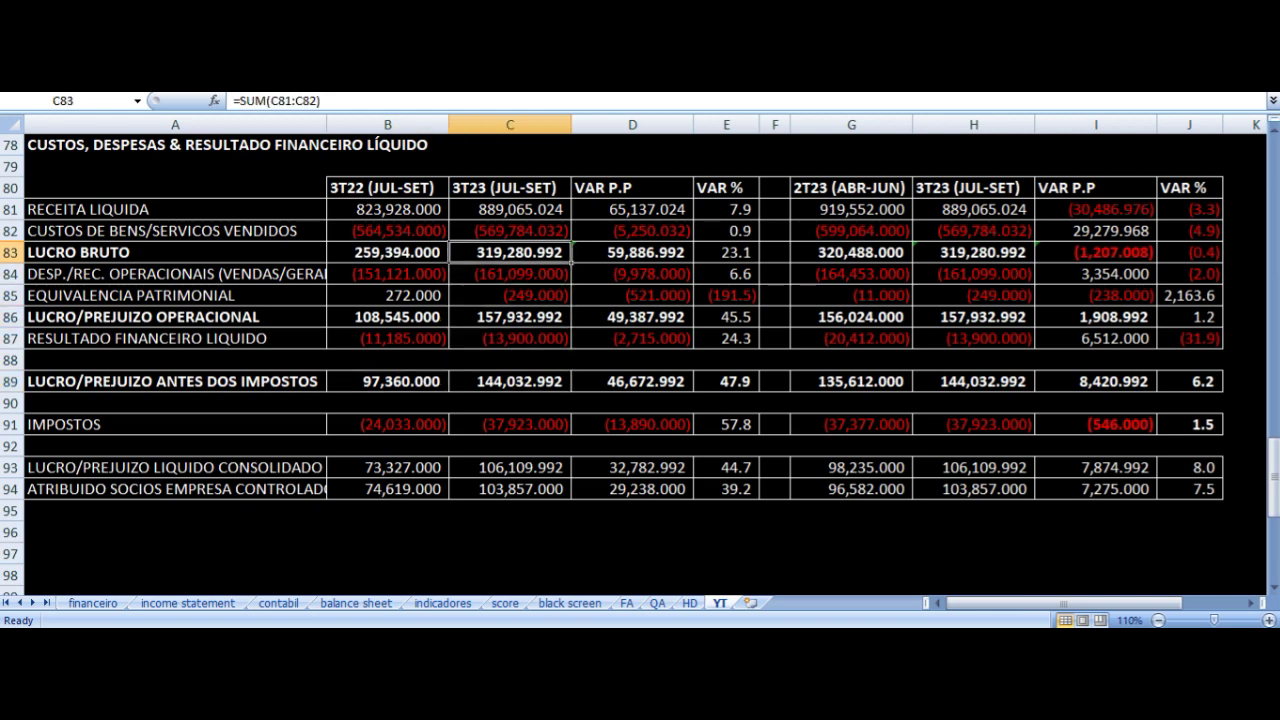
Compare the RECEITA LIQUIDA and CUSTOS DE BENS/SERVICOS VENDIDOS variations from 3T22 to 3T23 with the resulting 3T23 LUCRO BRUTO.
key("Up")
key("Up")
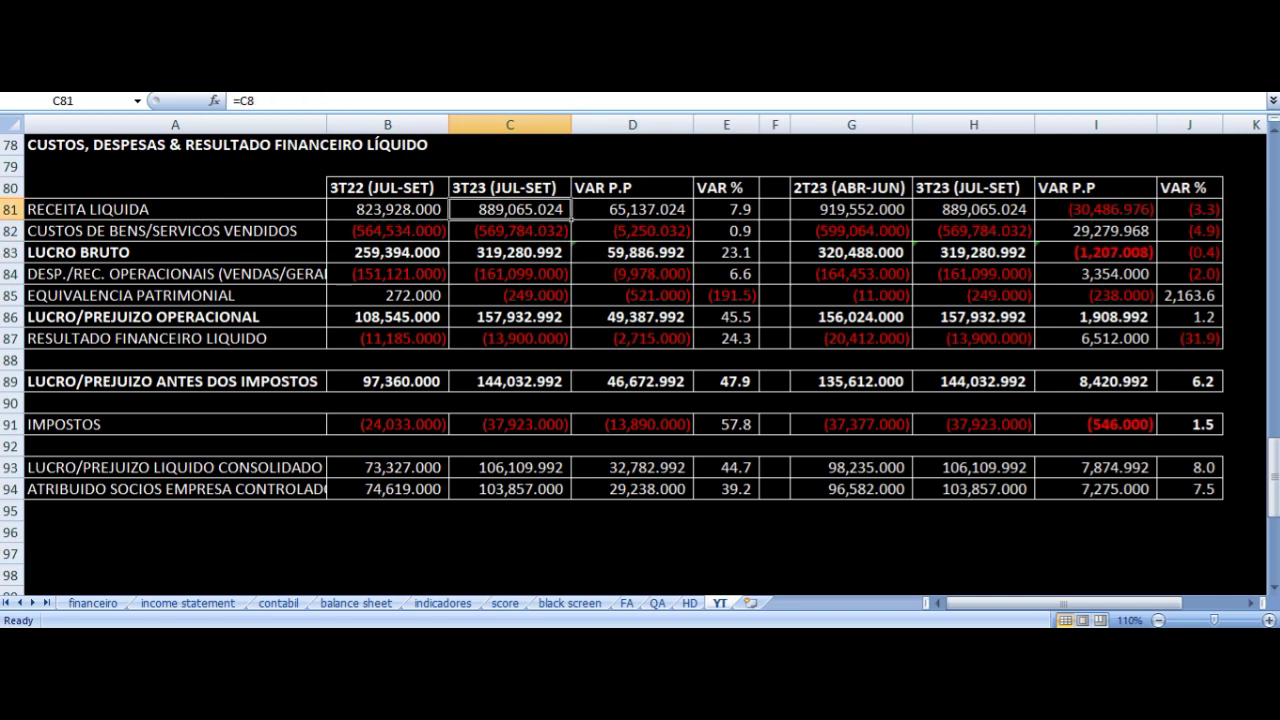
key("Right")
key("Right")
key("Down")
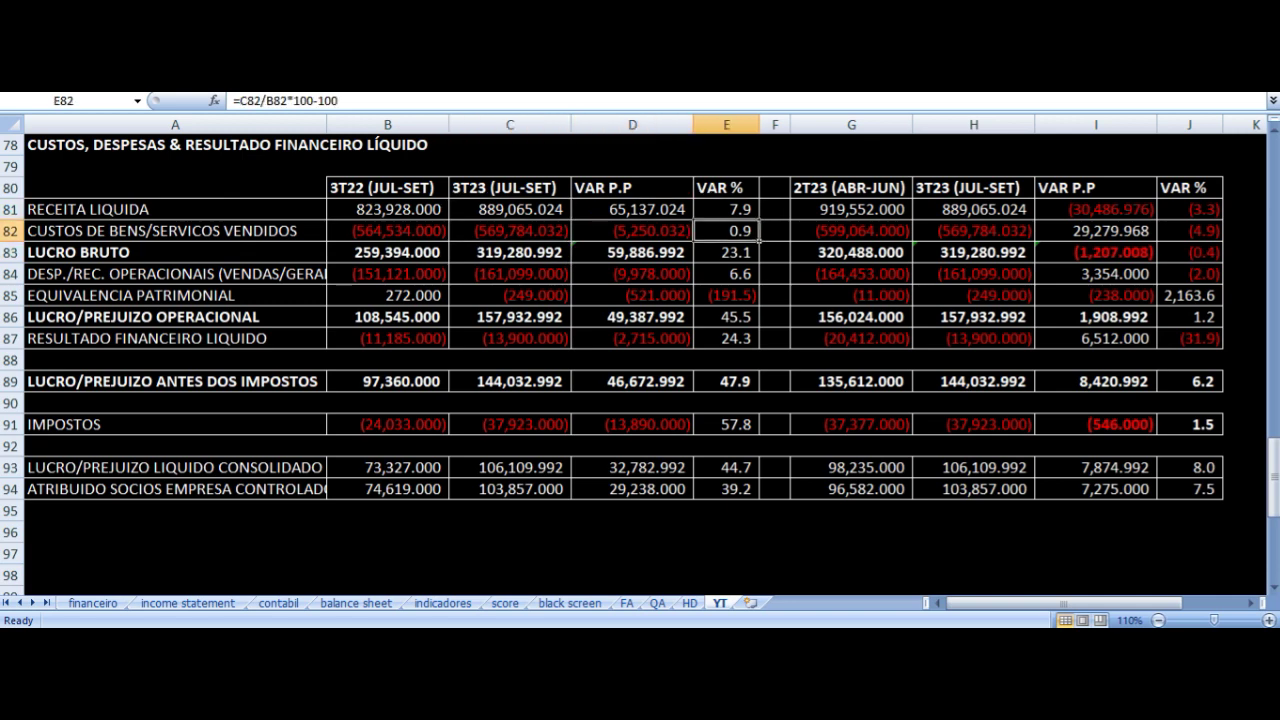
key("Left")
key("Left")
key("Left")
key("Right")
key("Down")
Examine LUCRO/PREJUIZO ANTES DOS IMPOSTOS for 3T23 with its VAR P.P and VAR %, returning to the 3T22 figure.
left_click(510, 381)
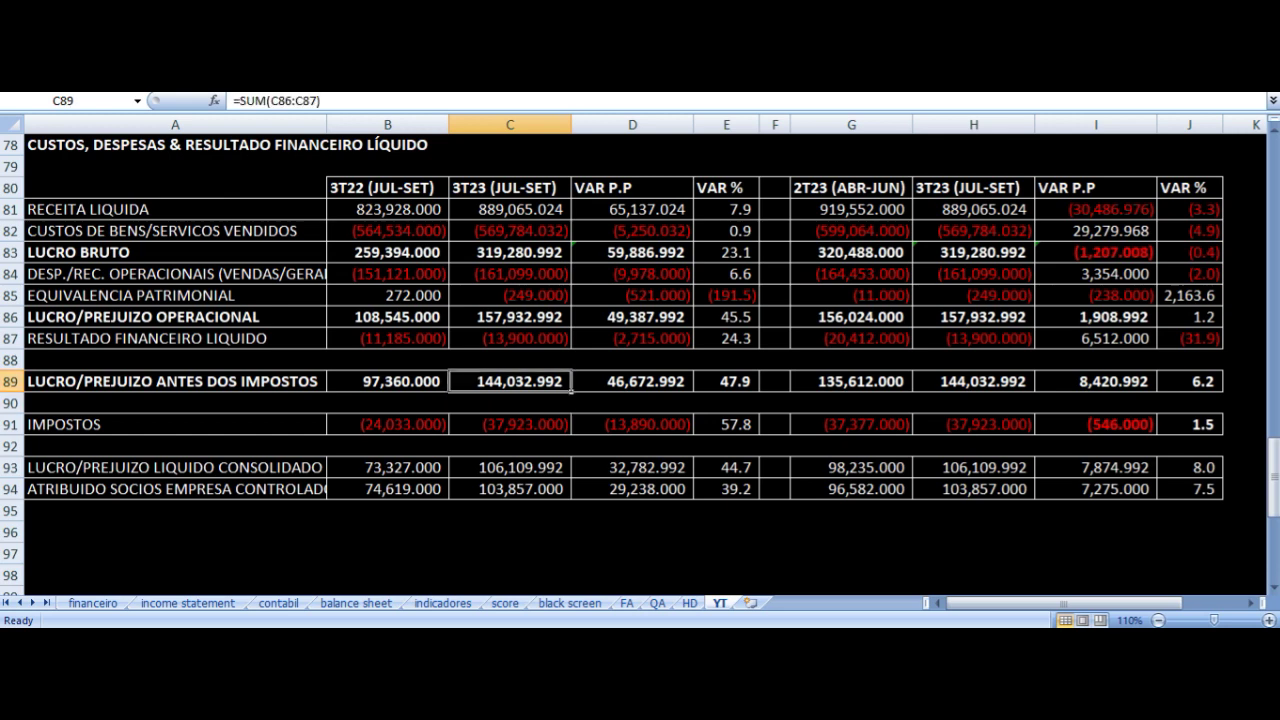
key("Right")
key("Right")
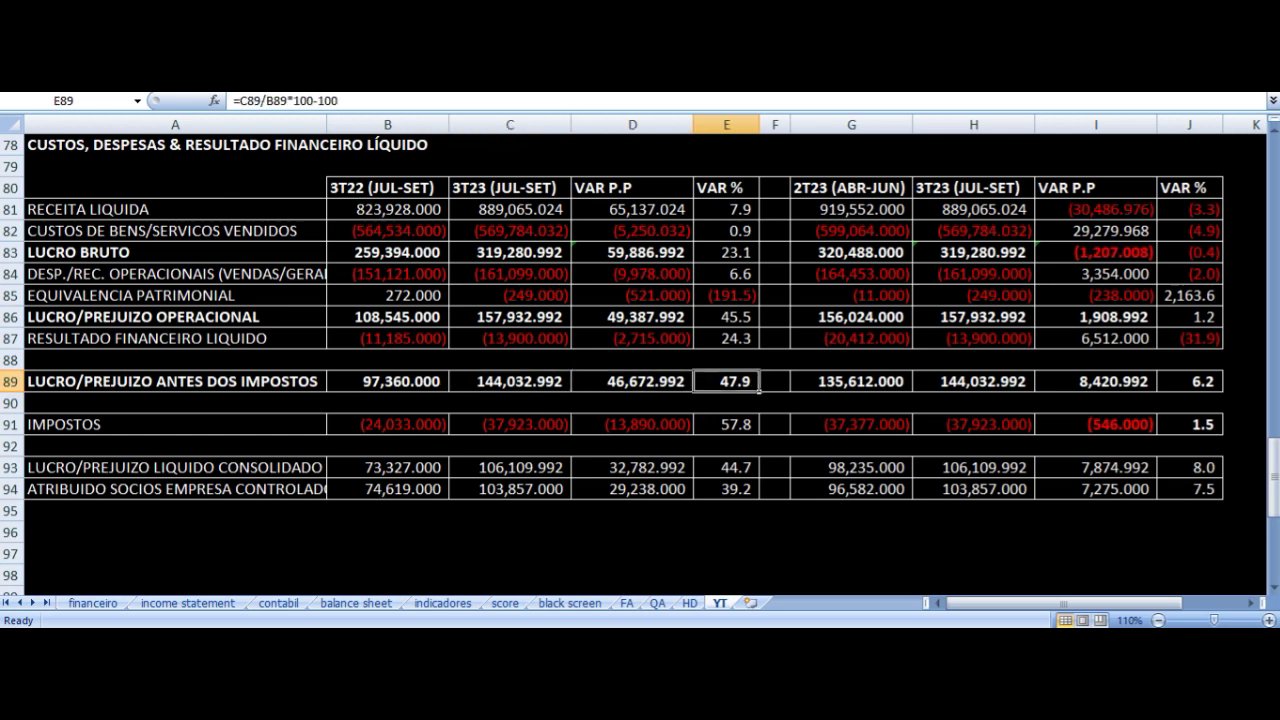
key("Left")
key("Left")
key("Left")
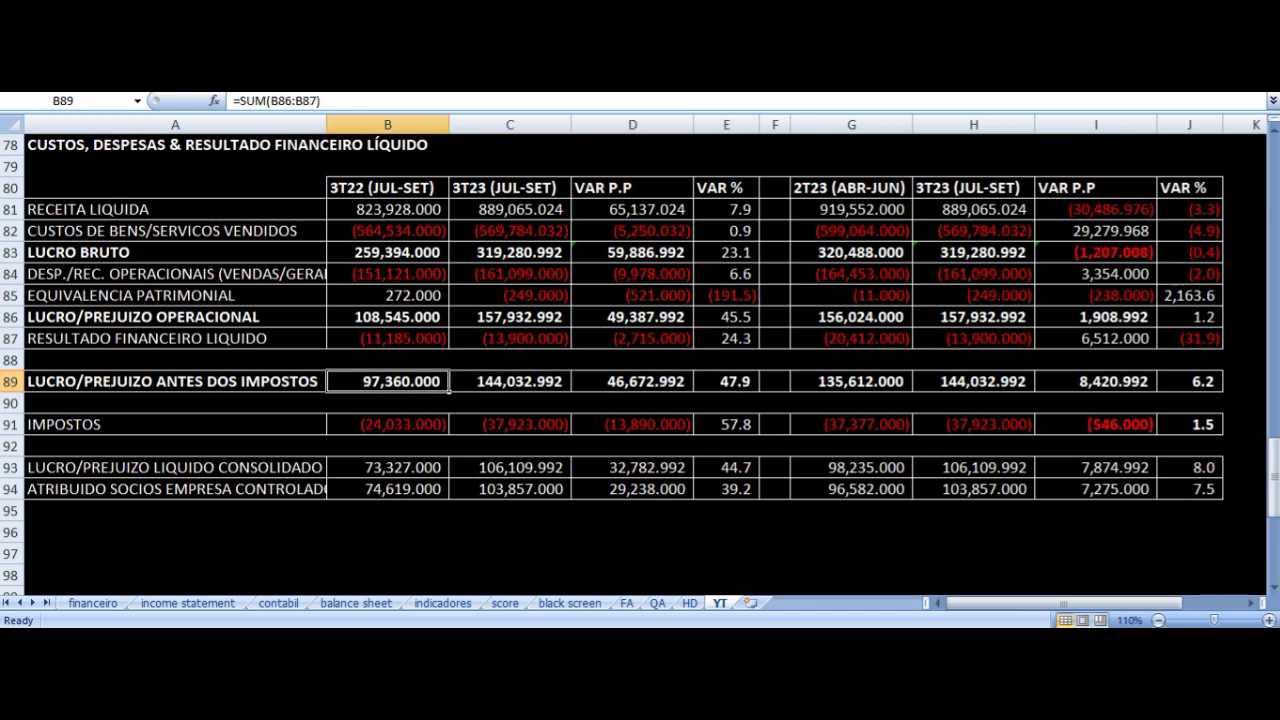
Examine the IMPOSTOS figures for 3T22 and 3T23.
key("Down")
key("Down")
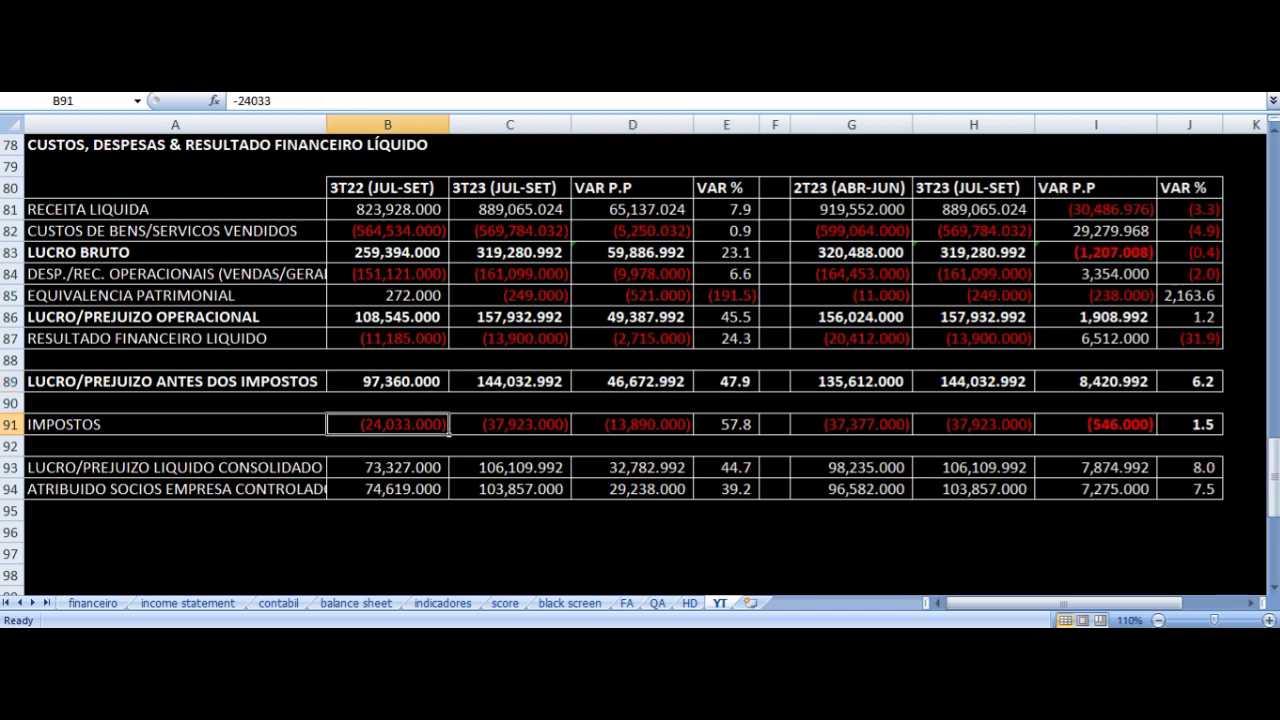
key("Right")
Examine LUCRO/PREJUIZO LIQUIDO CONSOLIDADO for 3T22 and 3T23.
key("Down")
key("Down")
key("Left")
key("Left")
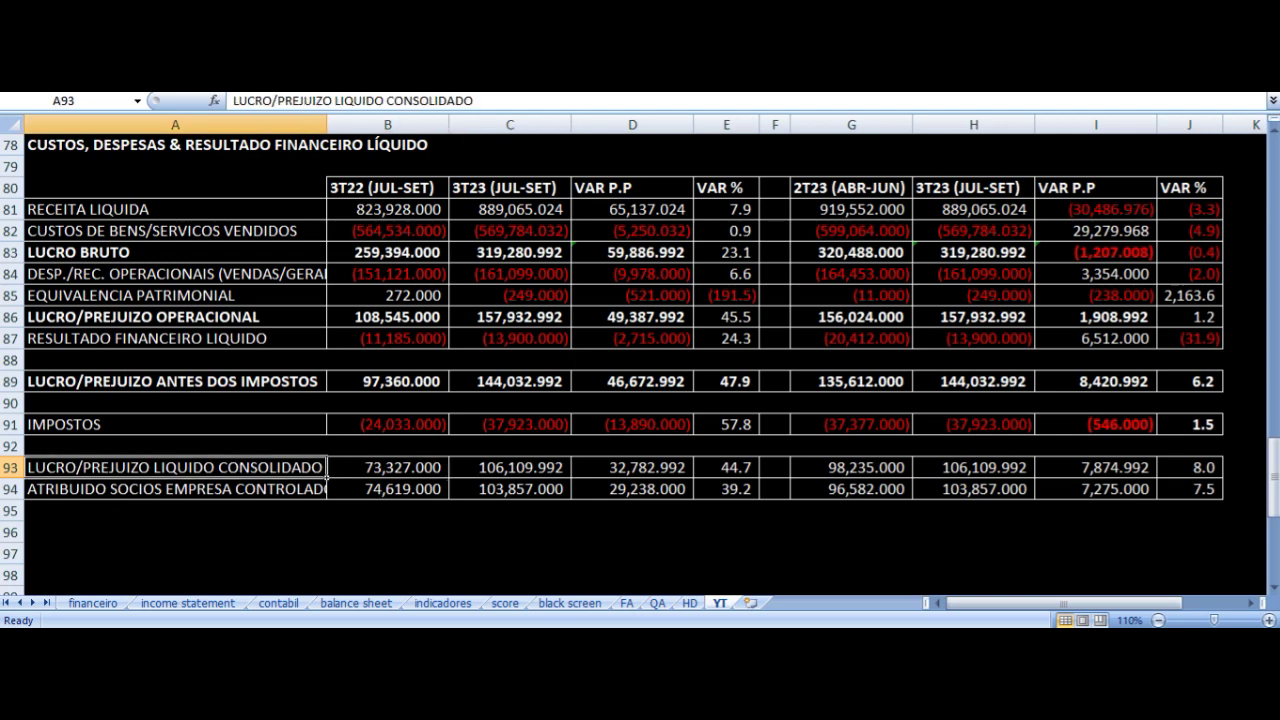
key("Right")
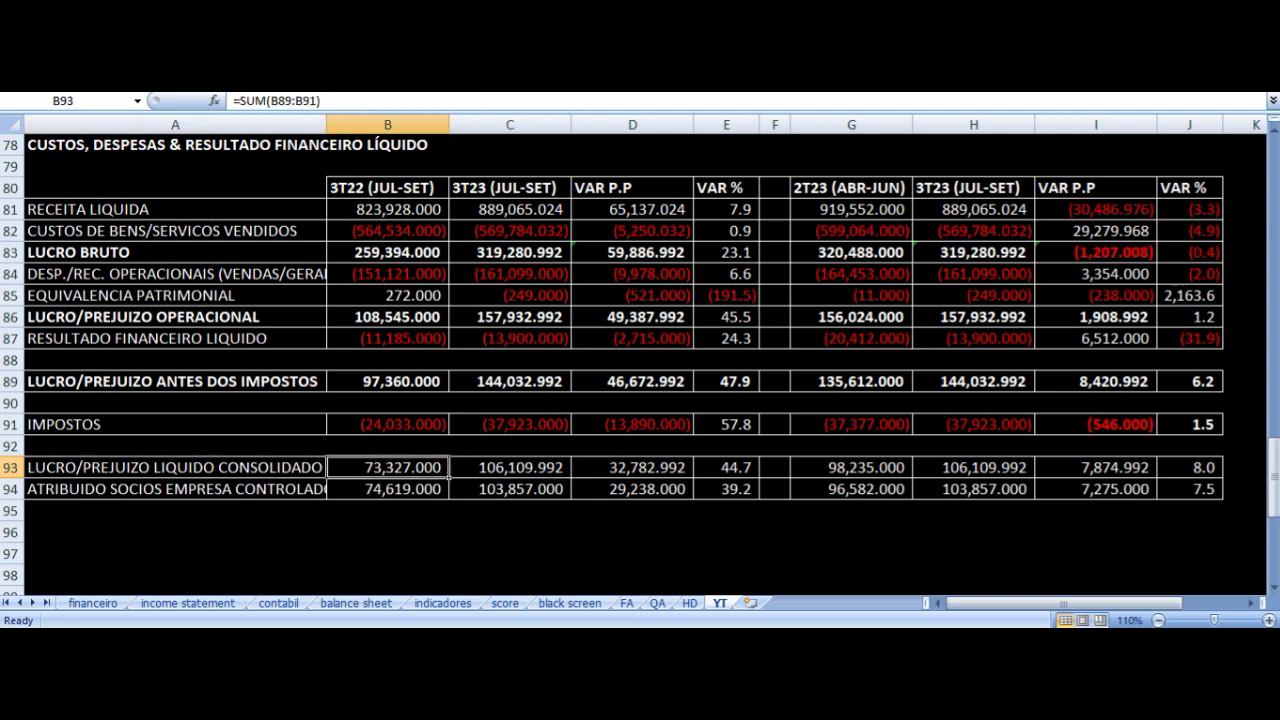
key("Right")
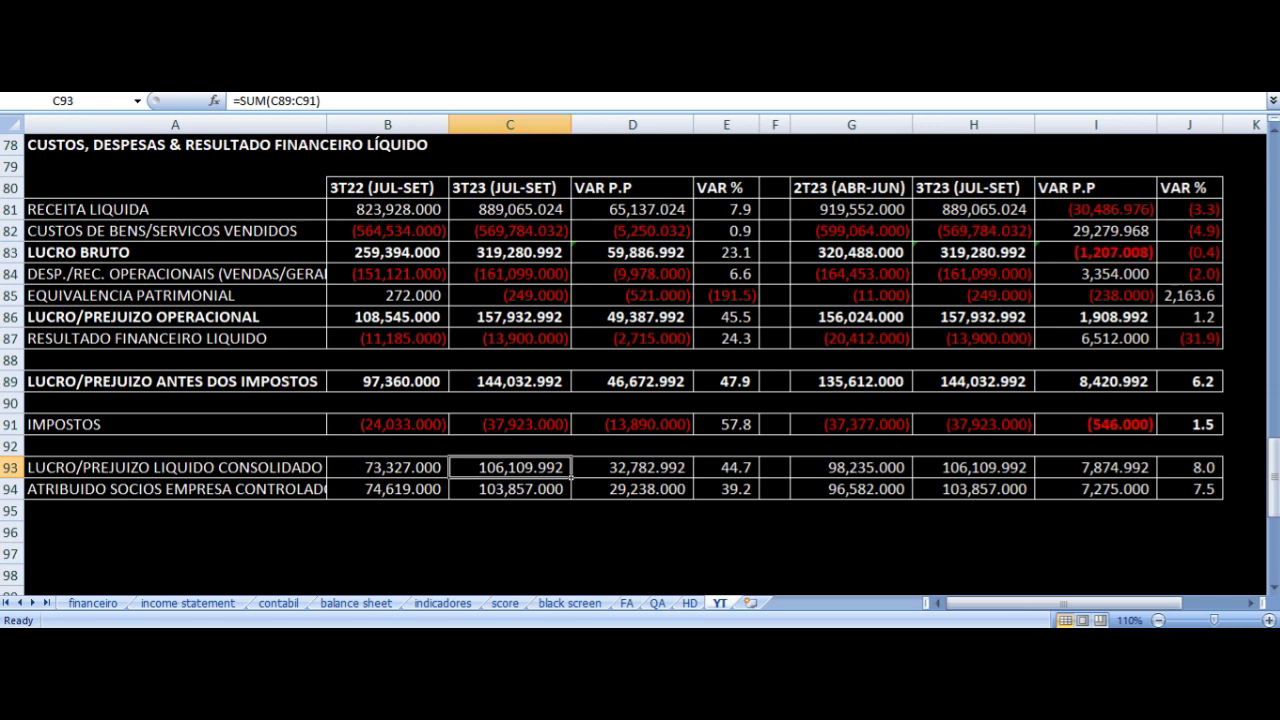
Examine the profit attributed to the controlling company's shareholders for 3T22 and 3T23.
key("Down")
key("Left")
key("Left")
key("Right")
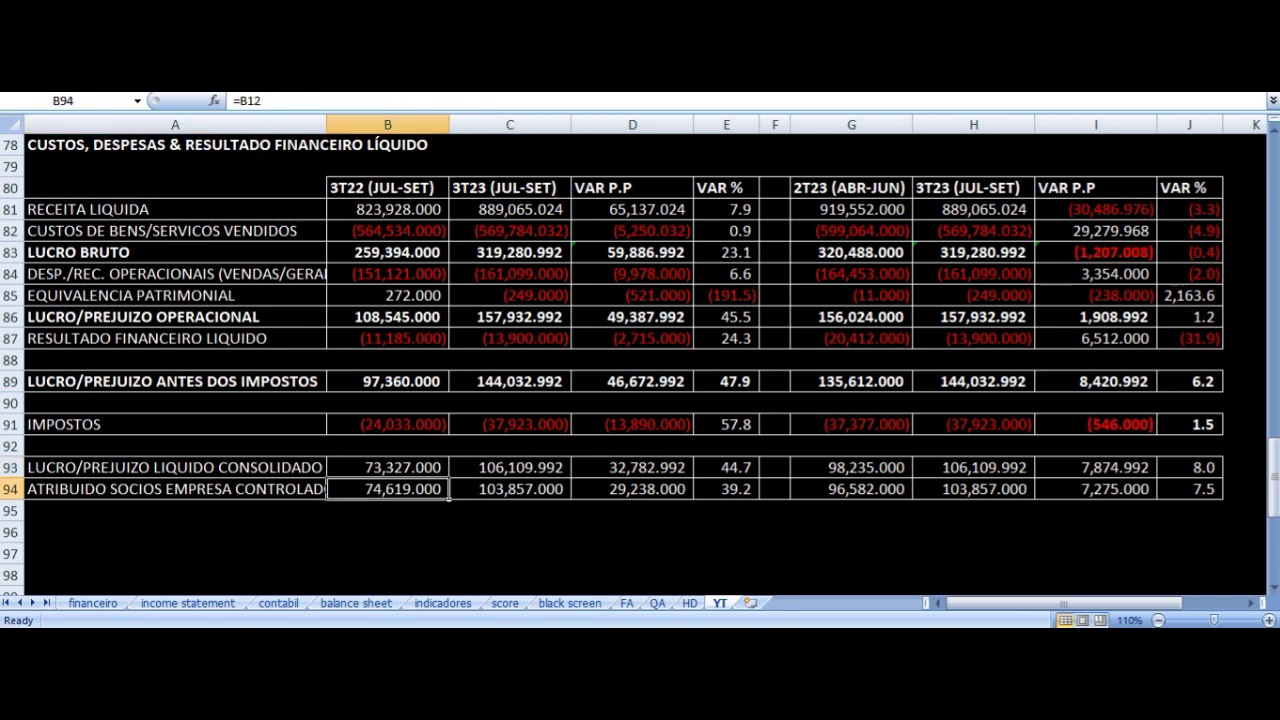
key("Right")
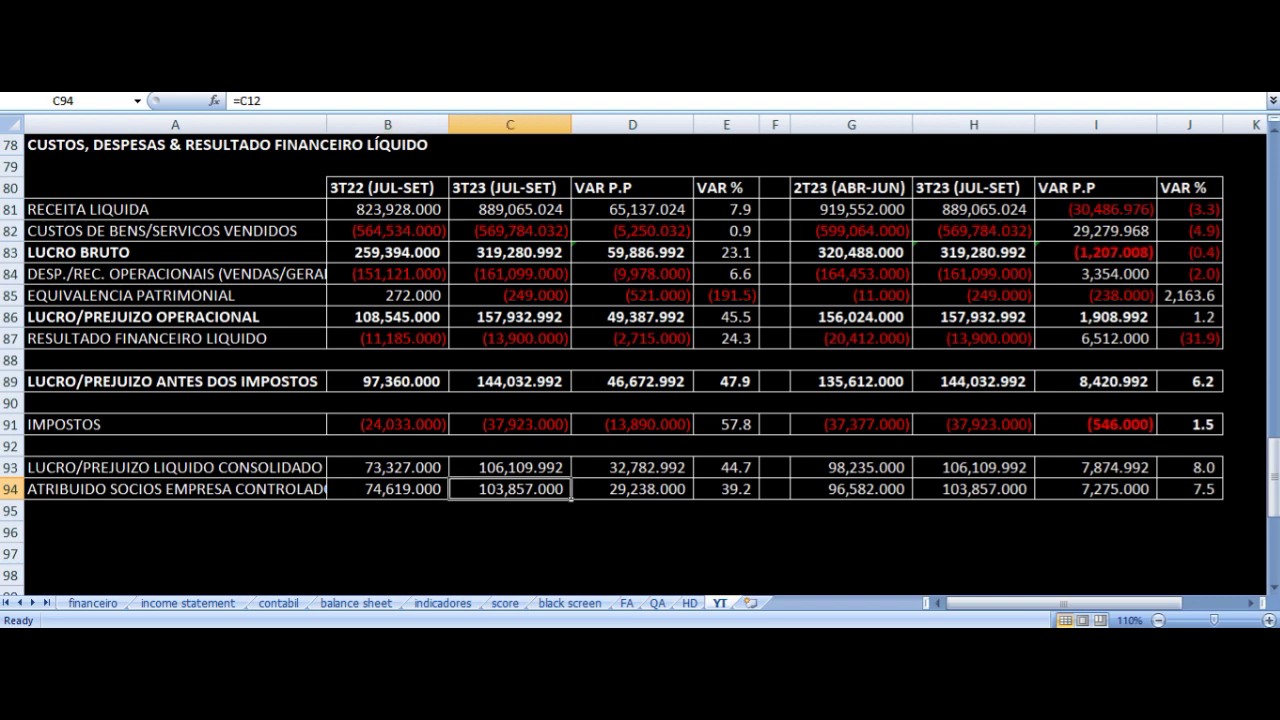
Examine RECEITA LIQUIDA in the 2T23 to 3T23 comparison, including its VAR P.P and VAR %.
key("Right")
key("Right")
key("Right")
key("Right")
key("Up")
key("Up")
key("Up")
key("Up")
key("Up")
key("Up")
key("Up")
key("Up")
key("Up")
key("Up")
key("Up")
key("Up")
key("Up")
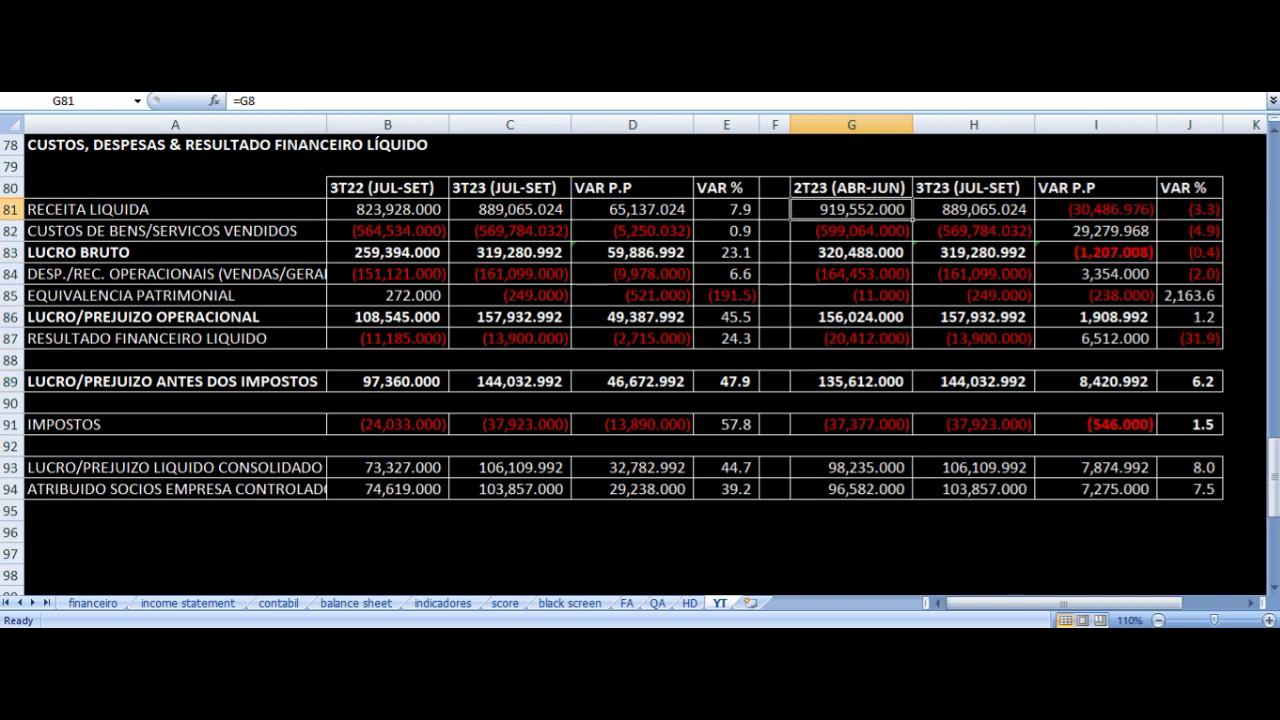
key("Right")
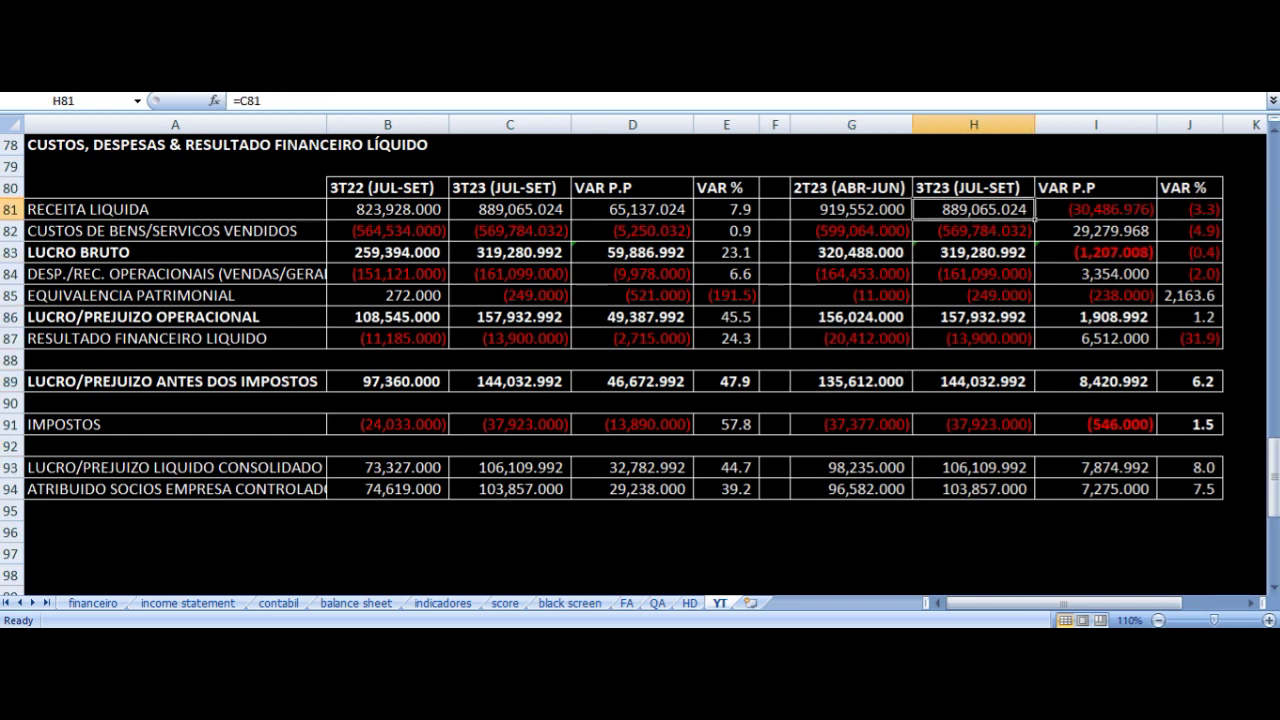
key("Right")
key("Right")
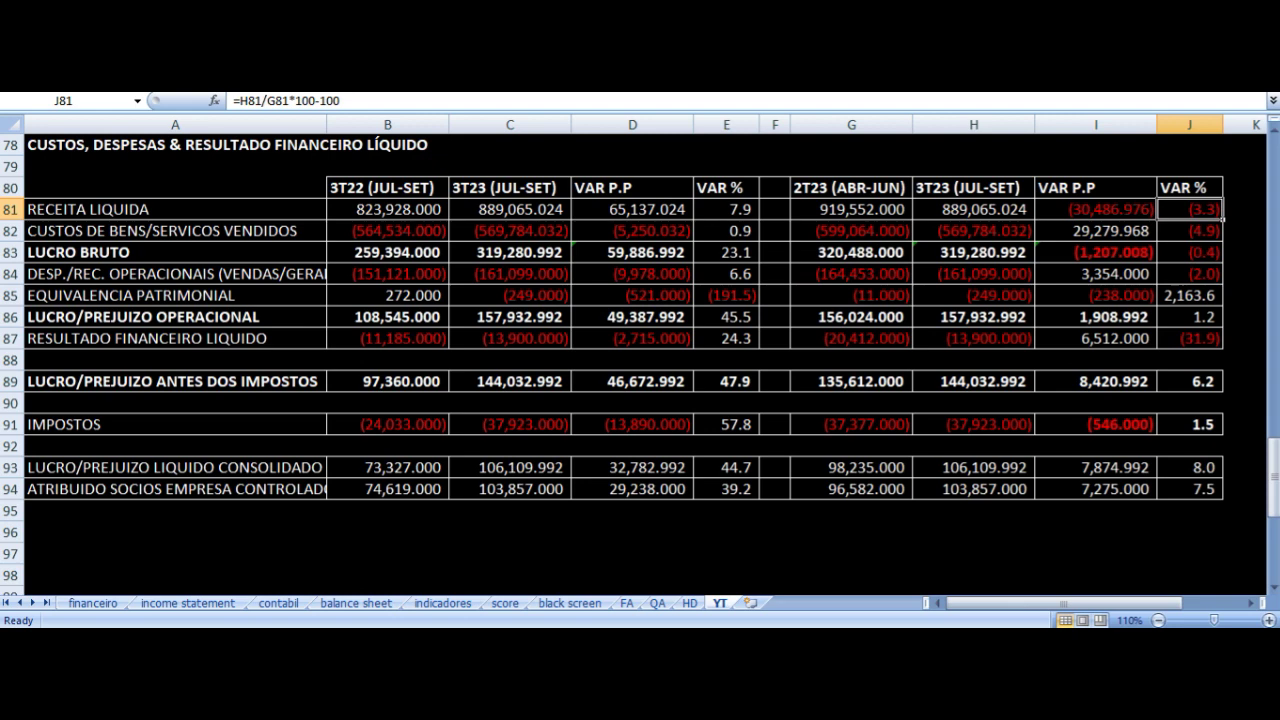
Examine CUSTOS DE BENS/SERVICOS VENDIDOS for 2T23 and 3T23 with its VAR P.P and VAR %.
key("Down")
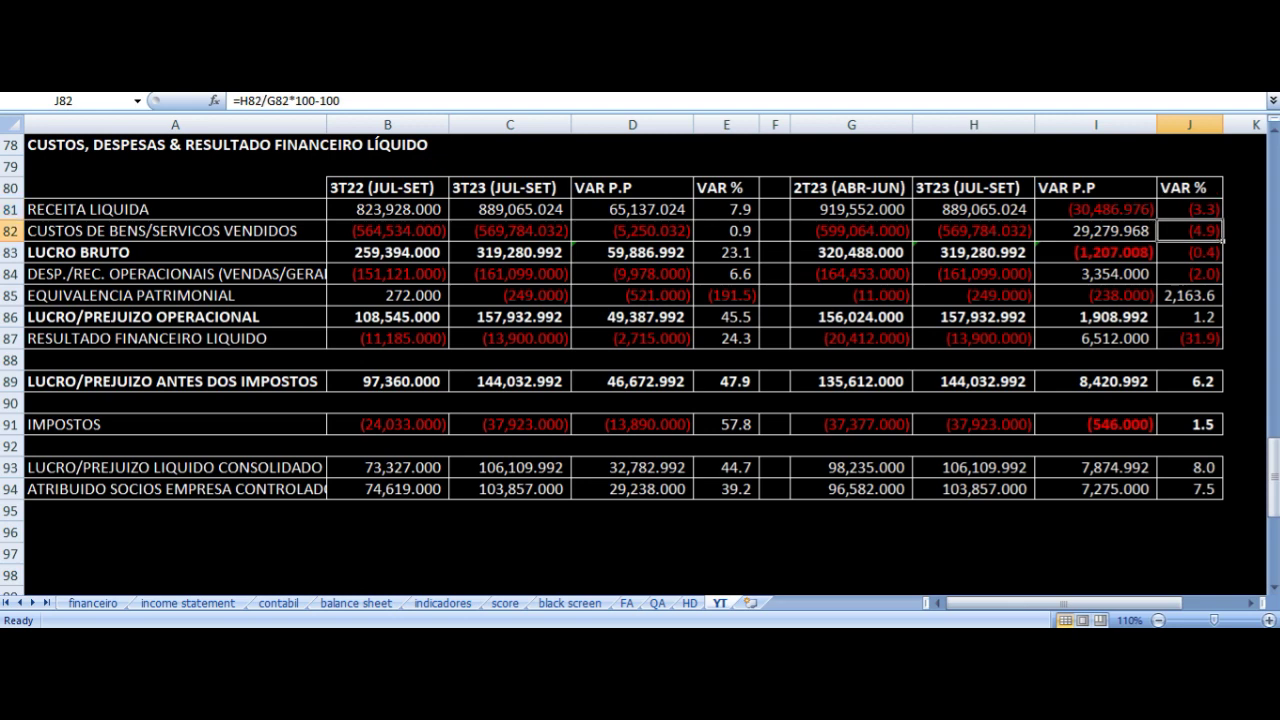
key("Left")
key("Left")
key("Left")
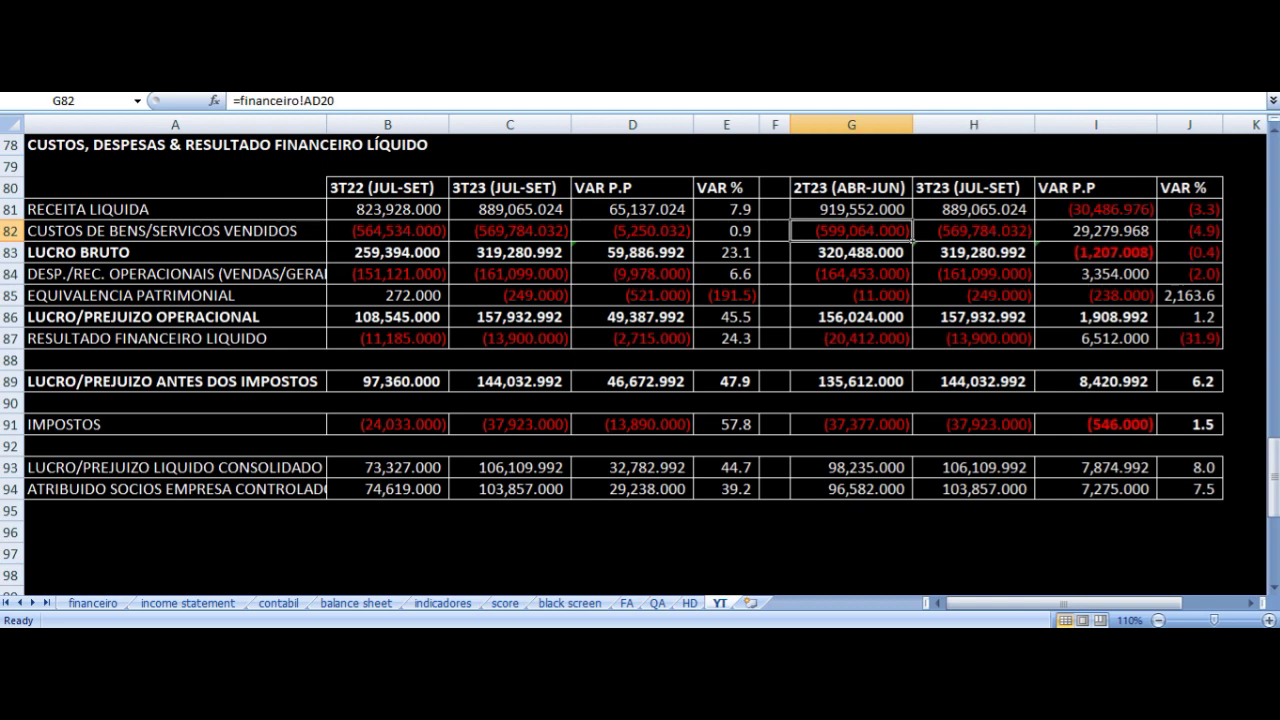
key("Right")
key("Right")
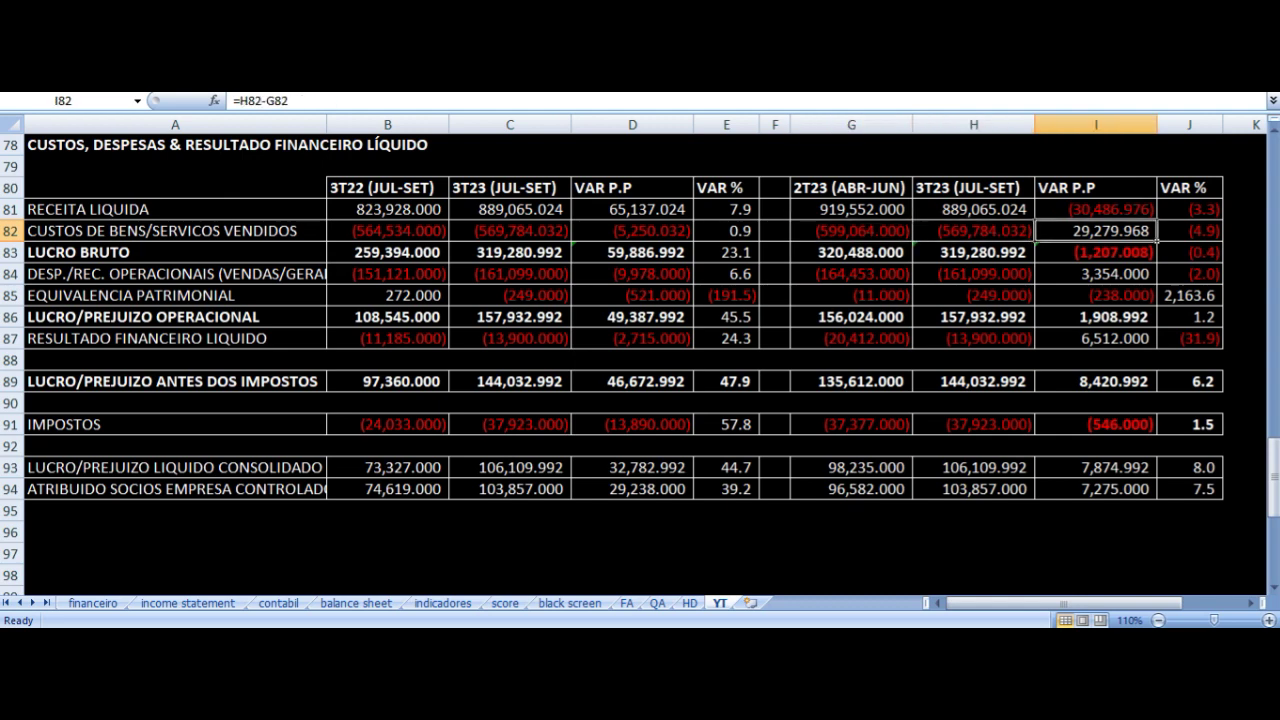
Examine LUCRO BRUTO for 2T23 and 3T23 with its VAR P.P and VAR %.
key("Down")
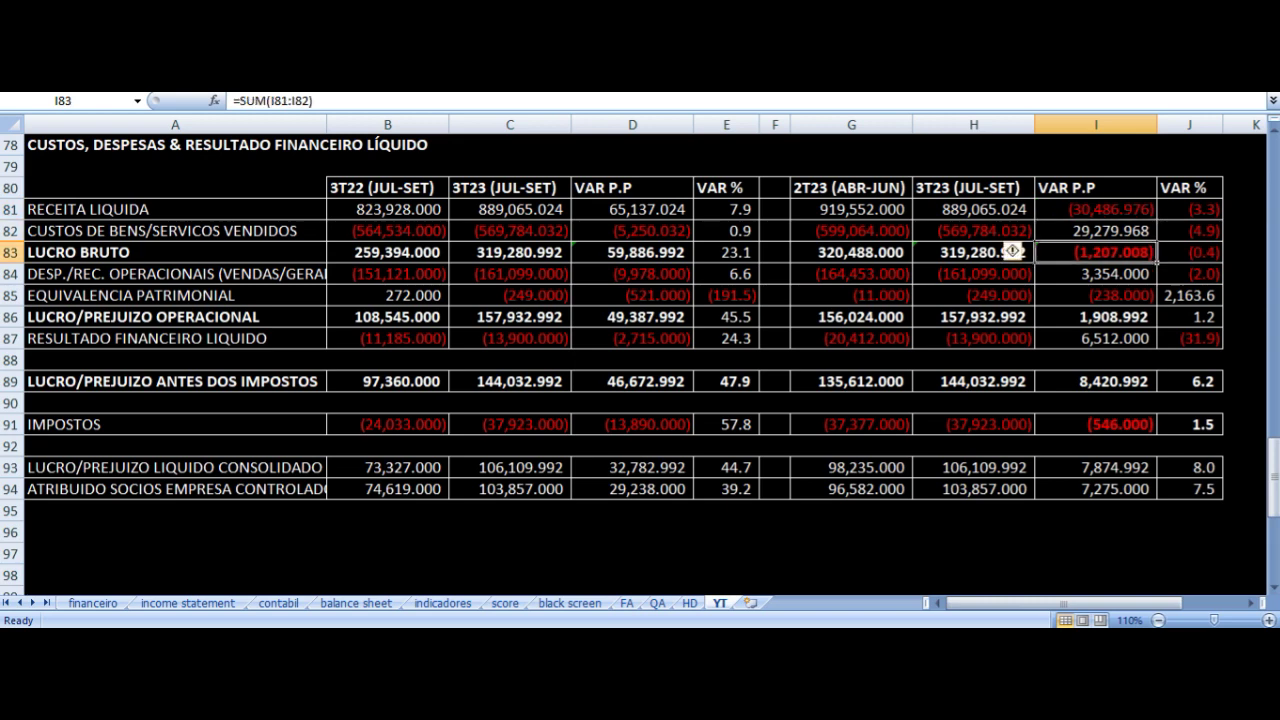
key("Left")
key("Left")
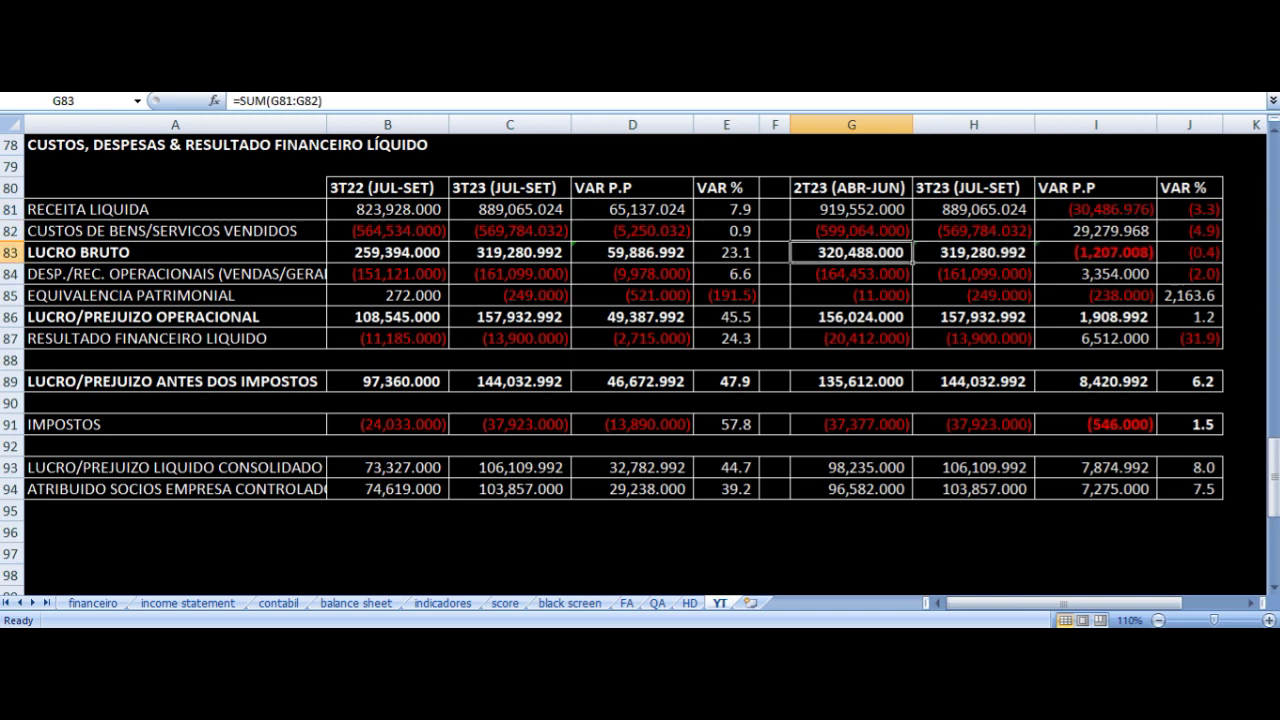
key("Right")
key("Right")
key("Right")
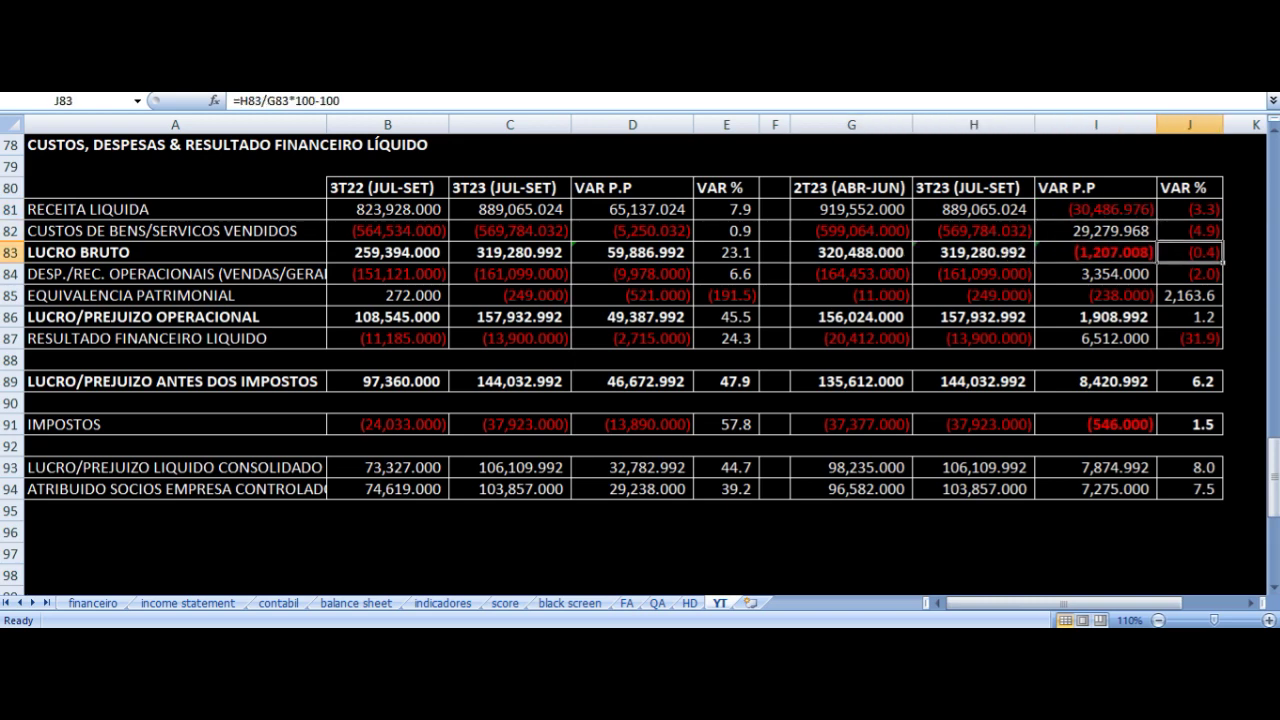
key("Left")
key("Left")
key("Left")
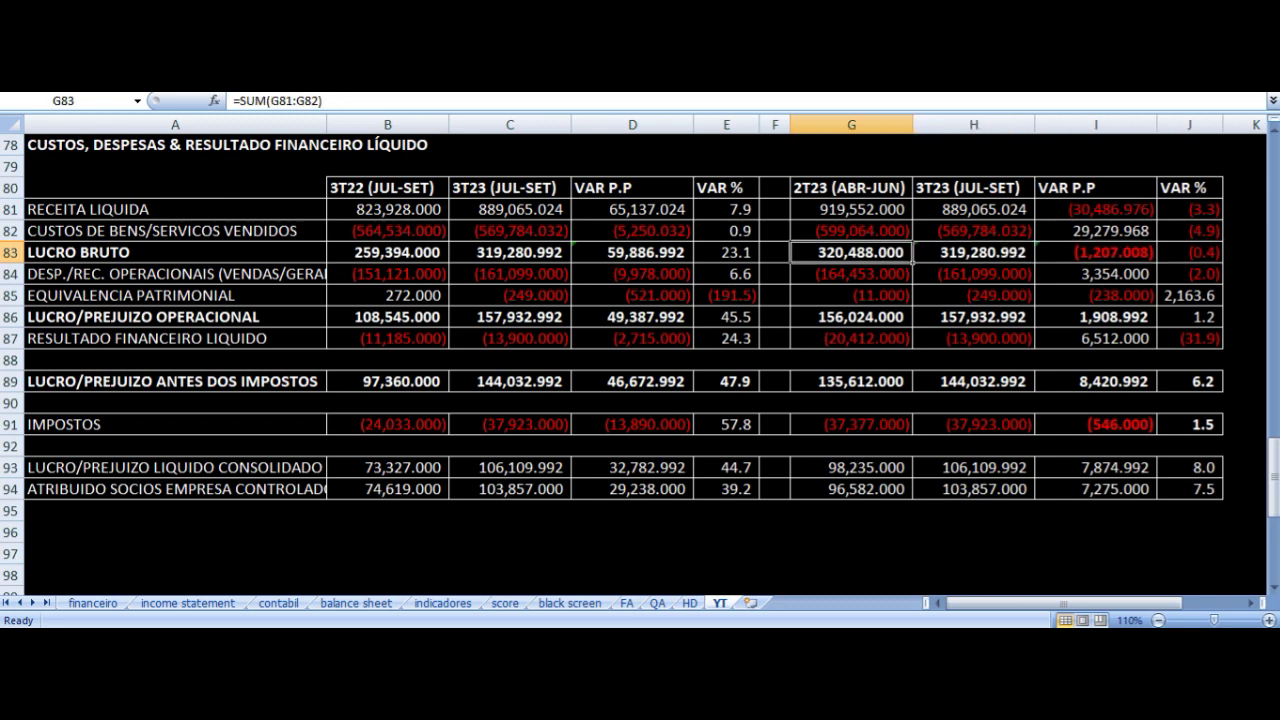
key("Right")
key("Right")
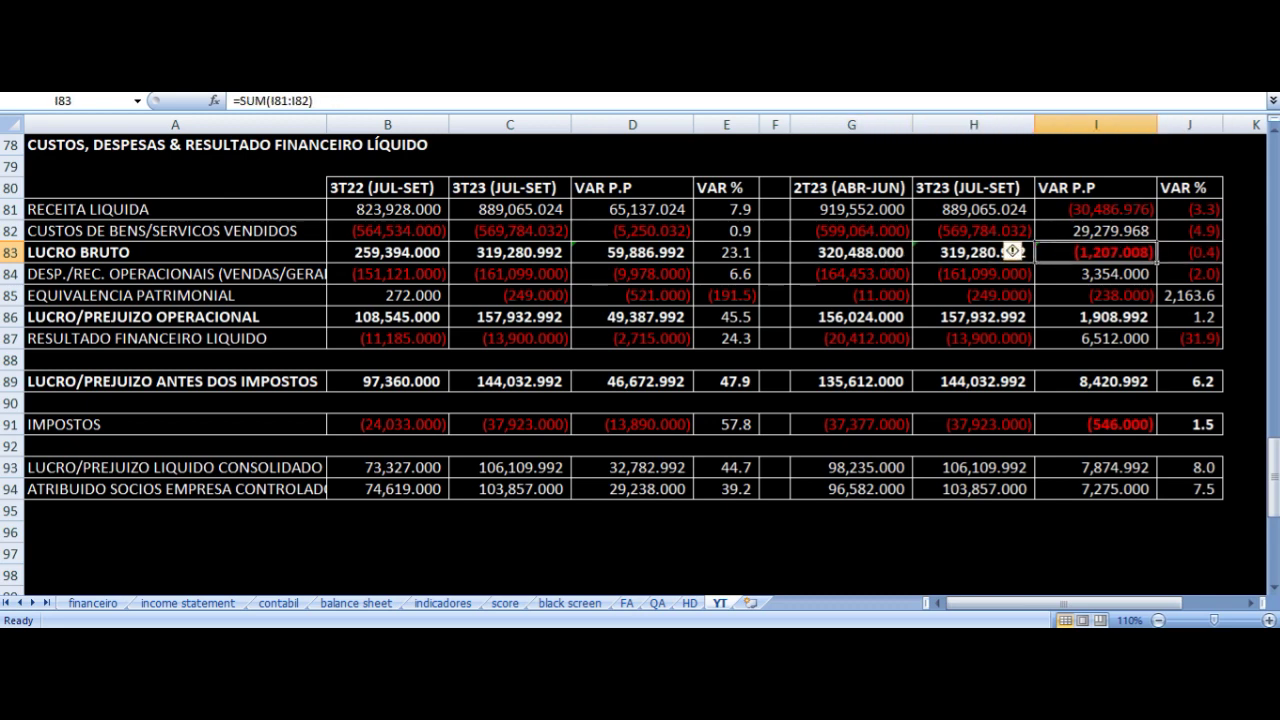
key("Right")
Examine the operating expenses and revenues (DESP./REC. OPERACIONAIS) for 2T23 and 3T23 with their VAR P.P and VAR %.
key("Down")
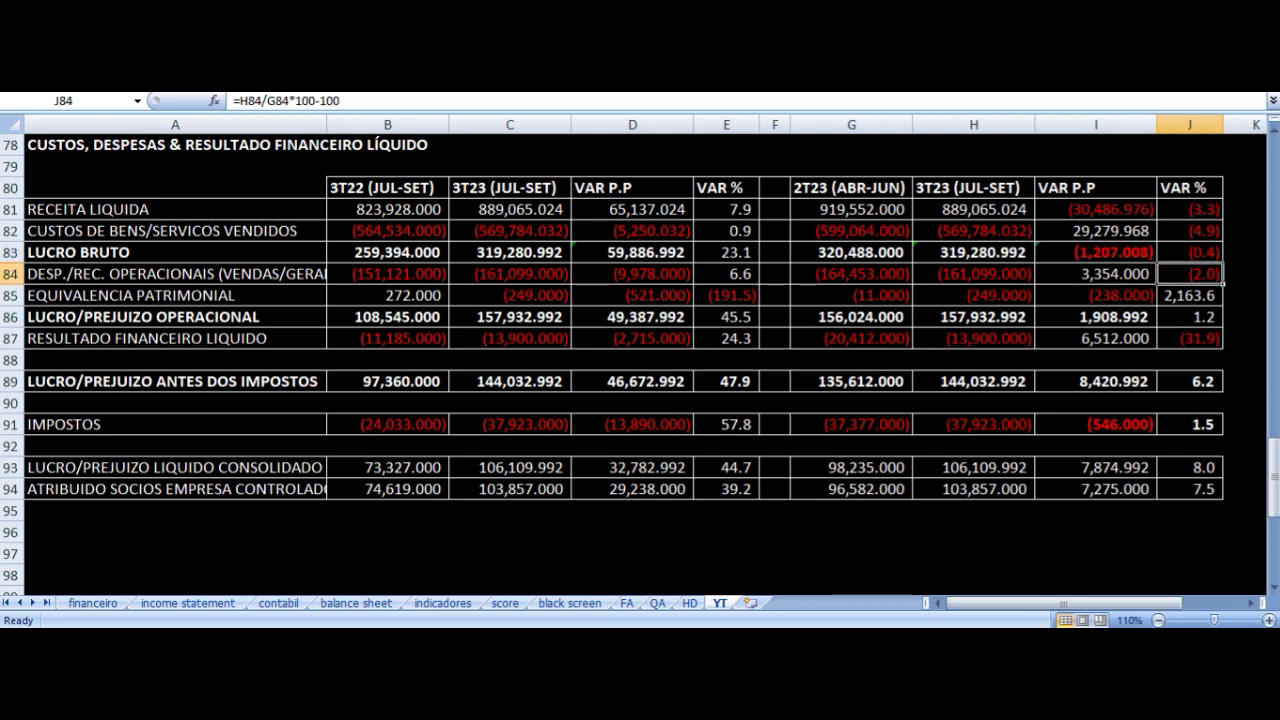
key("Left")
key("Left")
key("Left")
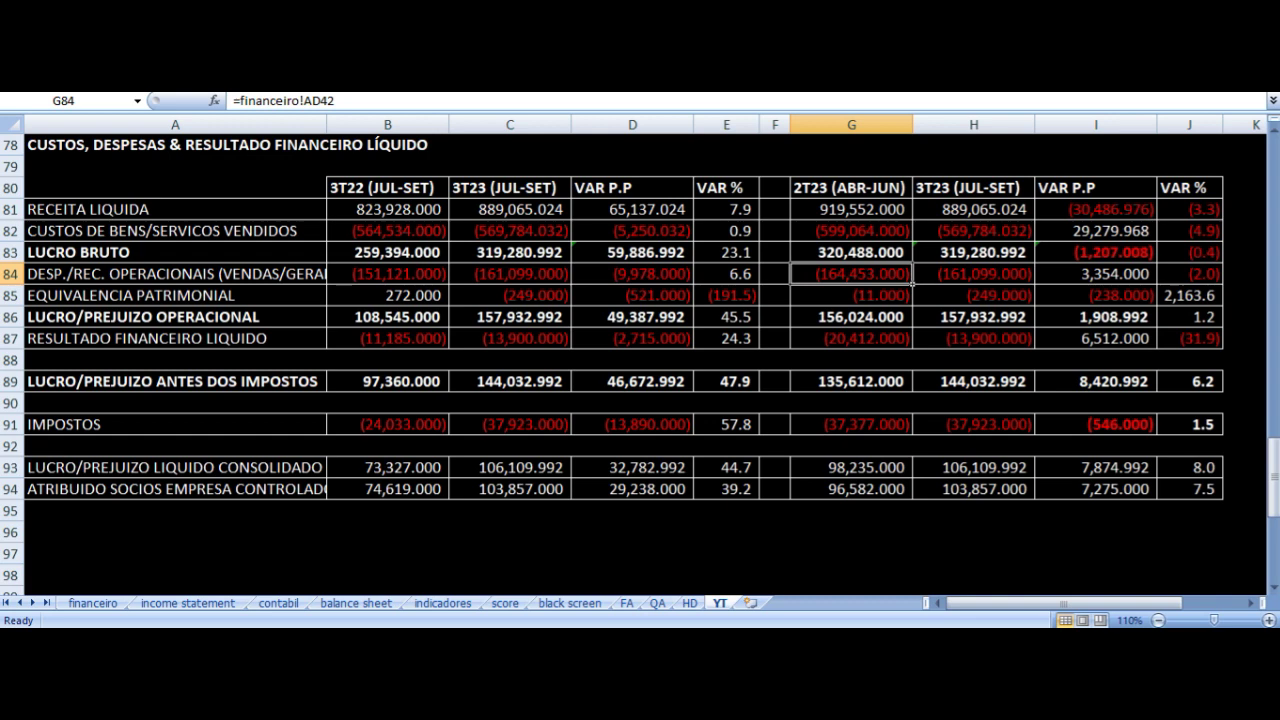
key("Right")
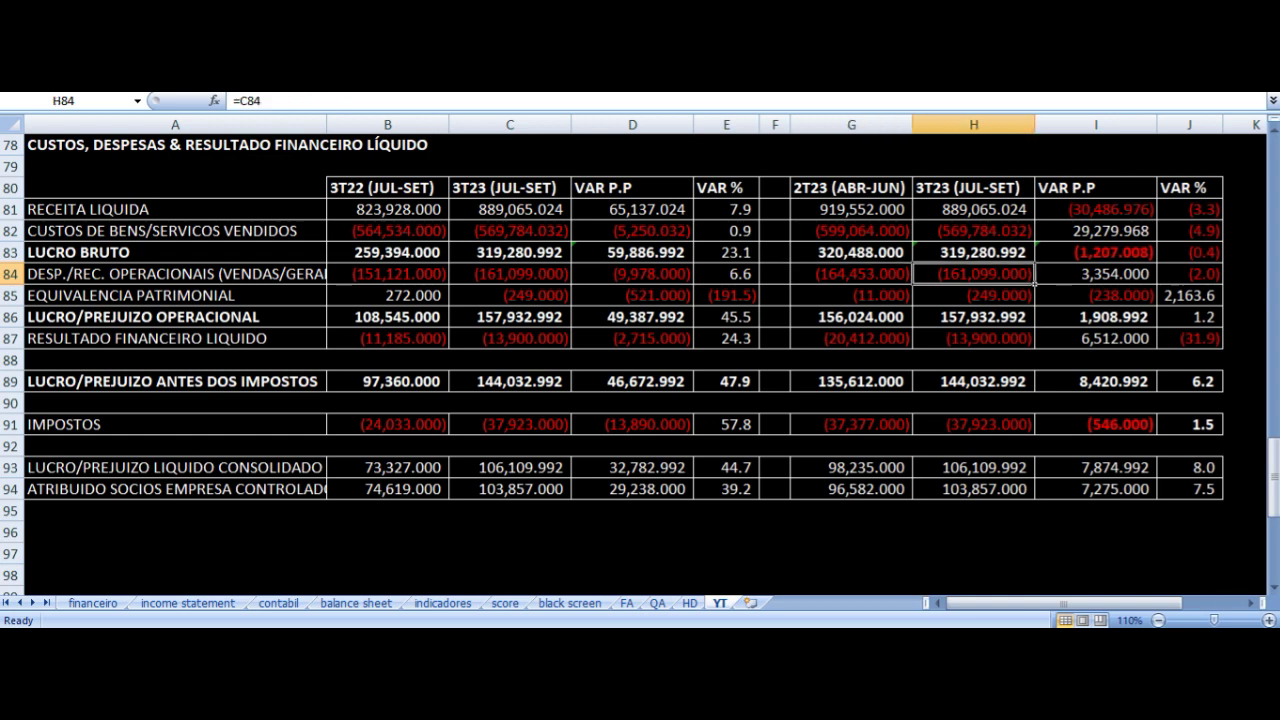
left_click(1095, 273)
Compare the 2T23 to 3T23 VAR P.P of RECEITA LIQUIDA, costs and LUCRO BRUTO with the operating expenses' variation.
key("Up")
key("Up")
key("Up")
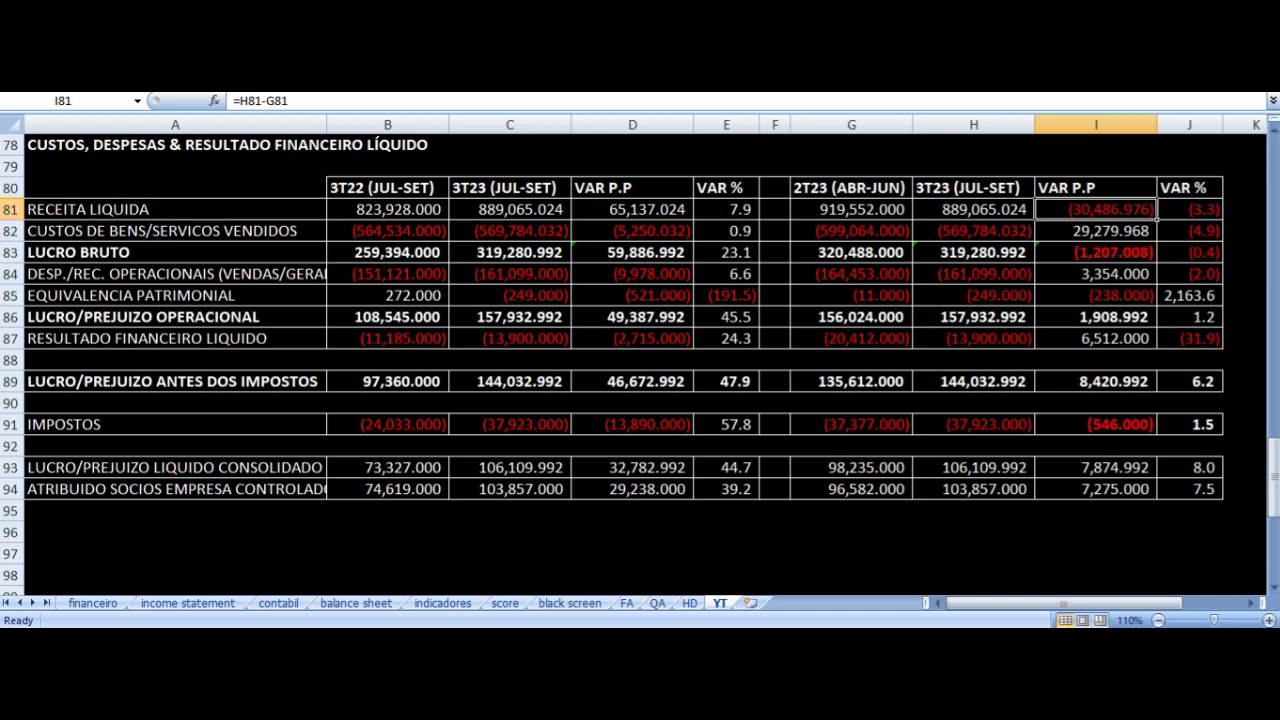
key("Down")
key("Down")
key("Down")
key("Right")
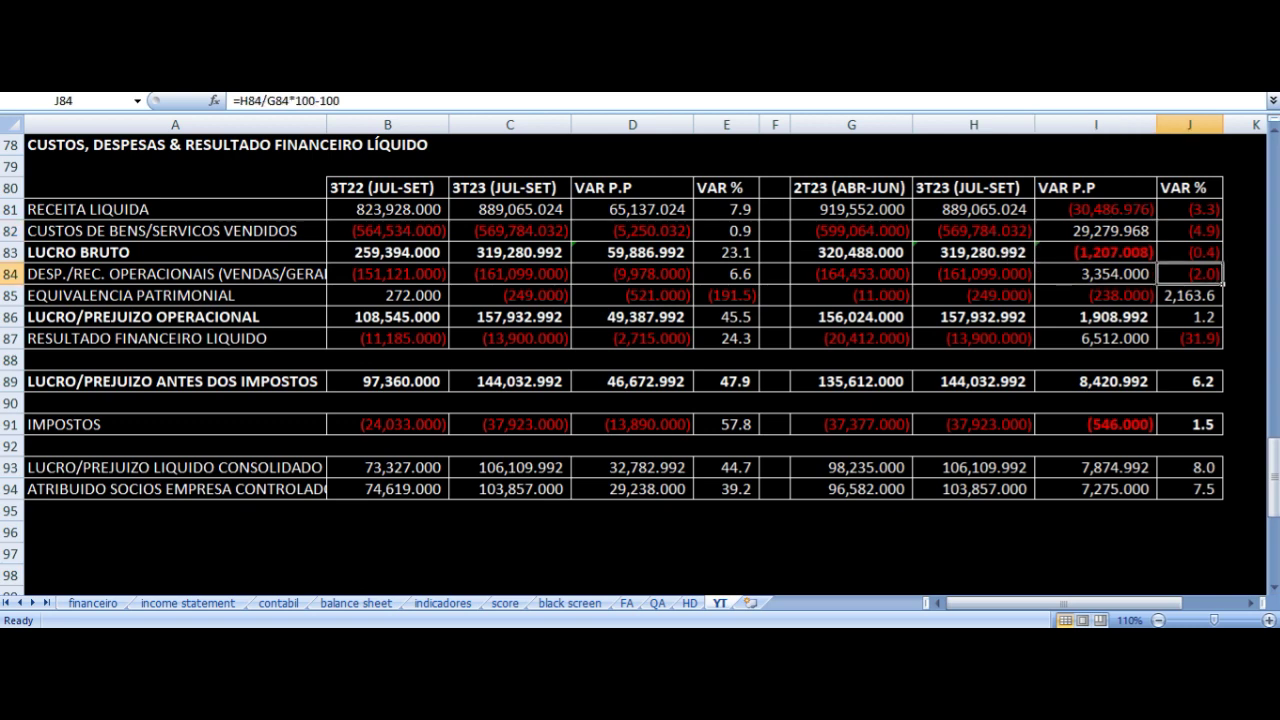
Examine EQUIVALENCIA PATRIMONIAL for 2T23 and 3T23 with its VAR P.P and VAR %.
key("Left")
key("Down")
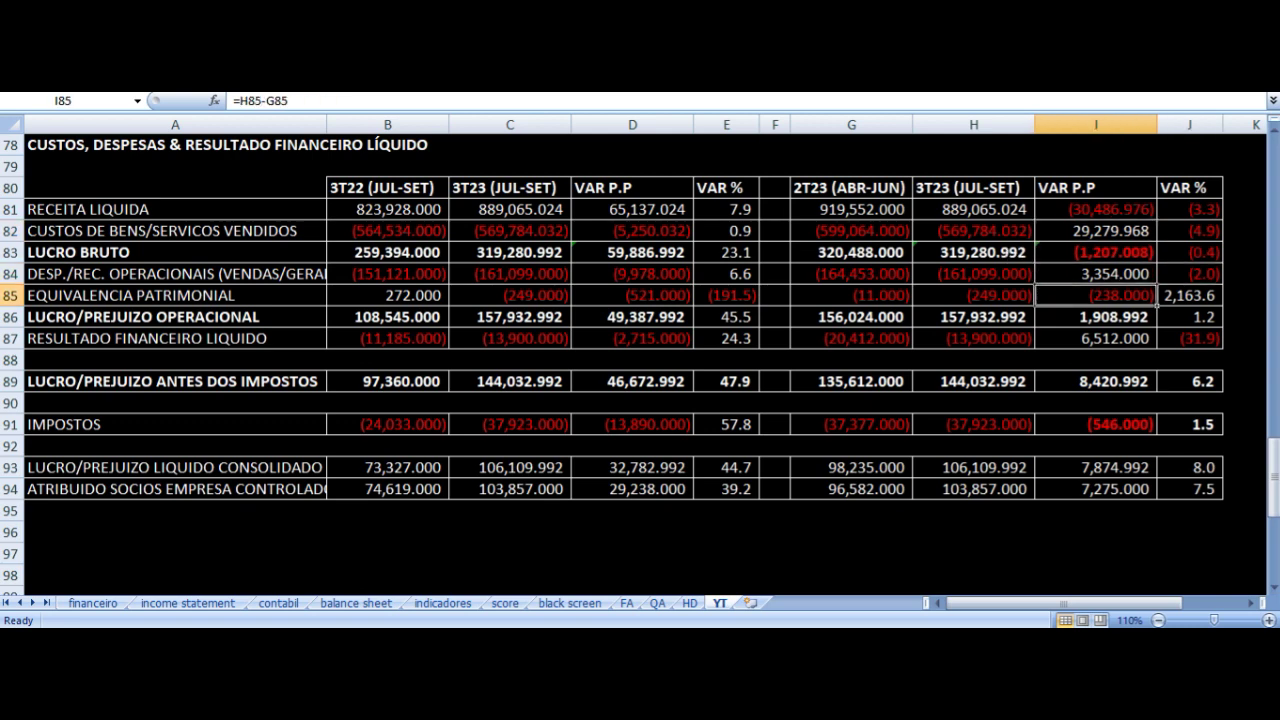
key("Left")
key("Left")
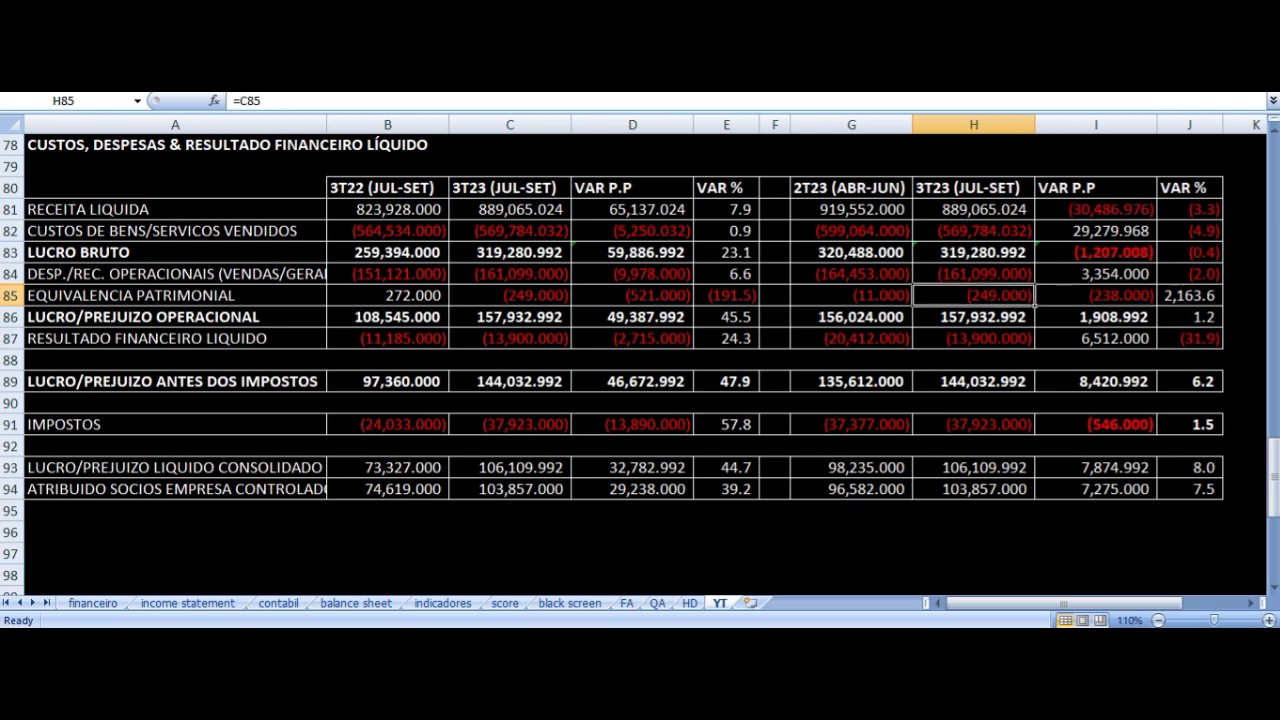
key("Right")
key("Right")
Examine LUCRO/PREJUIZO OPERACIONAL for 2T23 and 3T23 with its VAR P.P.
key("Down")
key("Left")
key("Left")
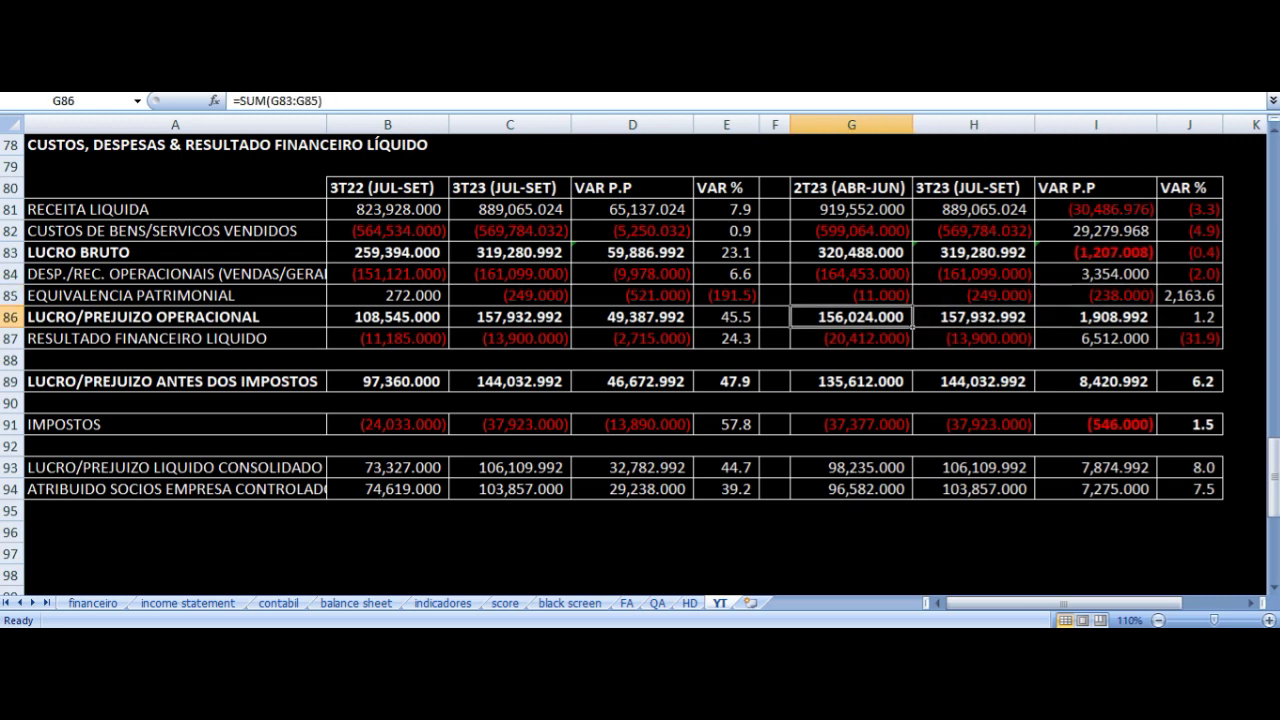
key("Right")
key("Right")
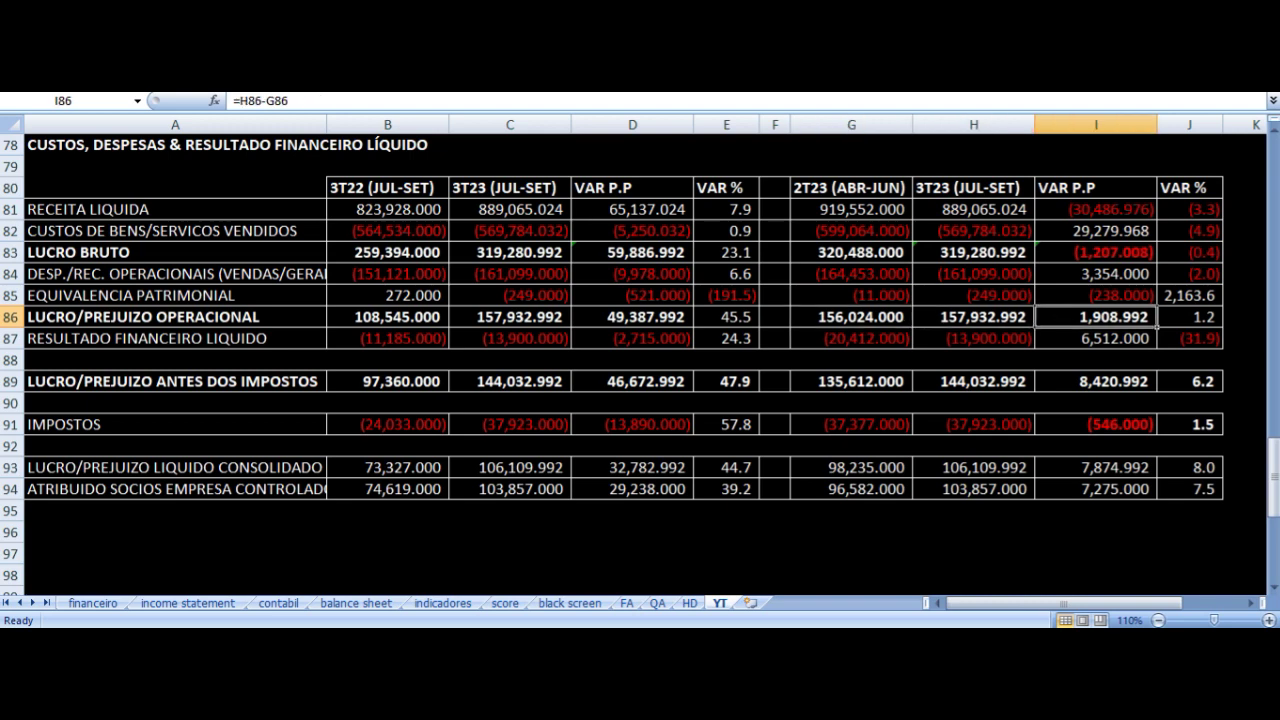
key("Left")
key("Left")
key("Right")
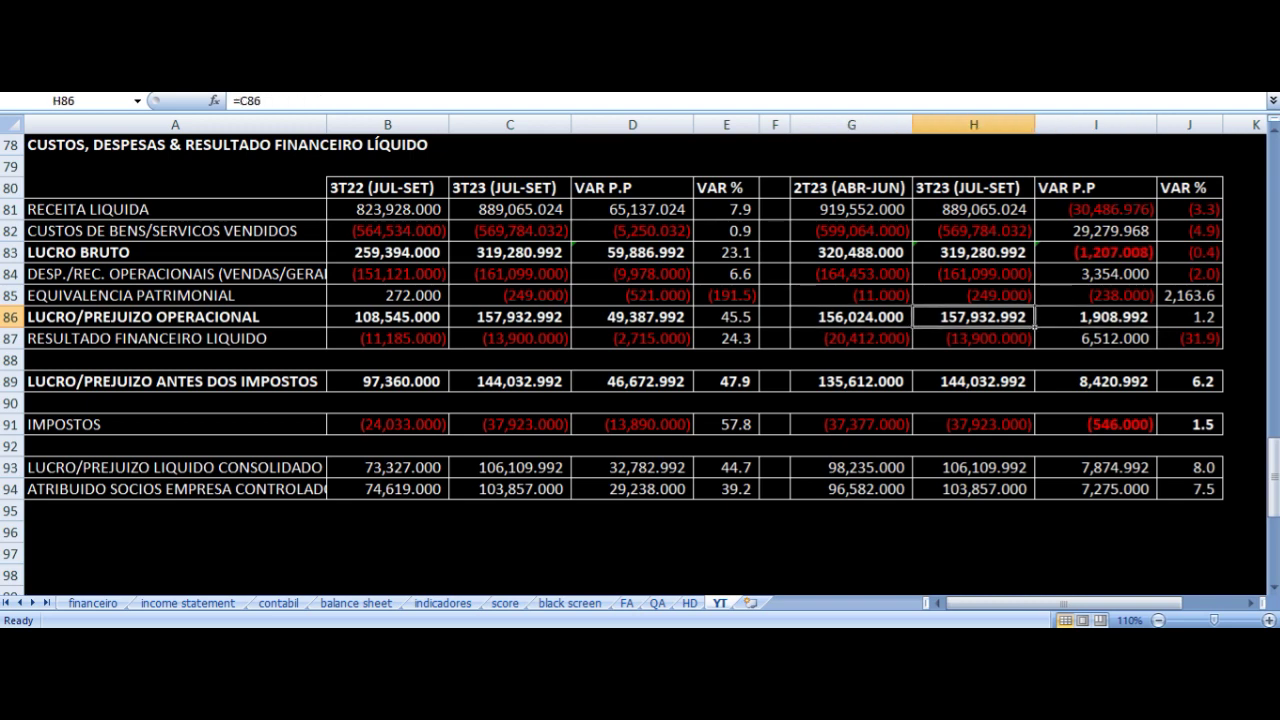
Trace the 2T23 to 3T23 variations between RECEITA LIQUIDA and LUCRO/PREJUIZO OPERACIONAL across VAR P.P and VAR %.
key("Right")
key("Up")
key("Up")
key("Up")
key("Up")
key("Up")
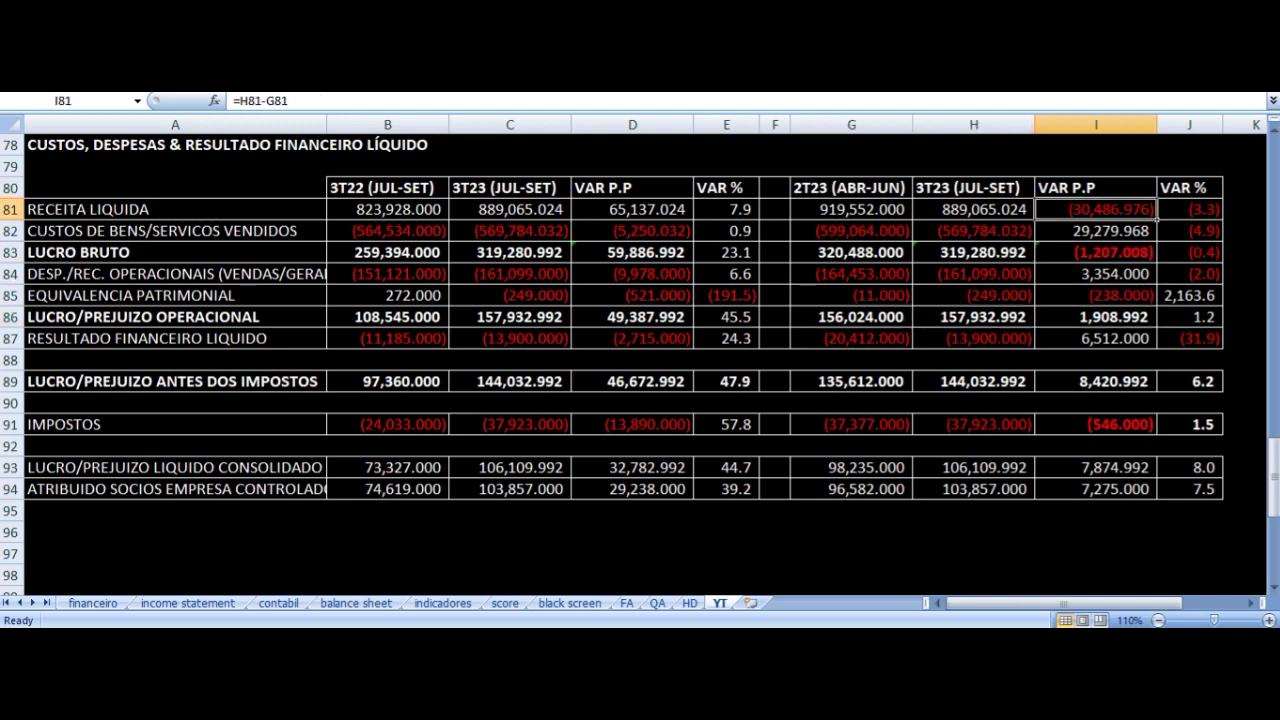
key("Right")
key("Down")
key("Down")
key("Down")
key("Down")
key("Down")
Recheck the 2T23 LUCRO/PREJUIZO OPERACIONAL against the 3T23 figure.
key("Left")
key("Left")
key("Left")
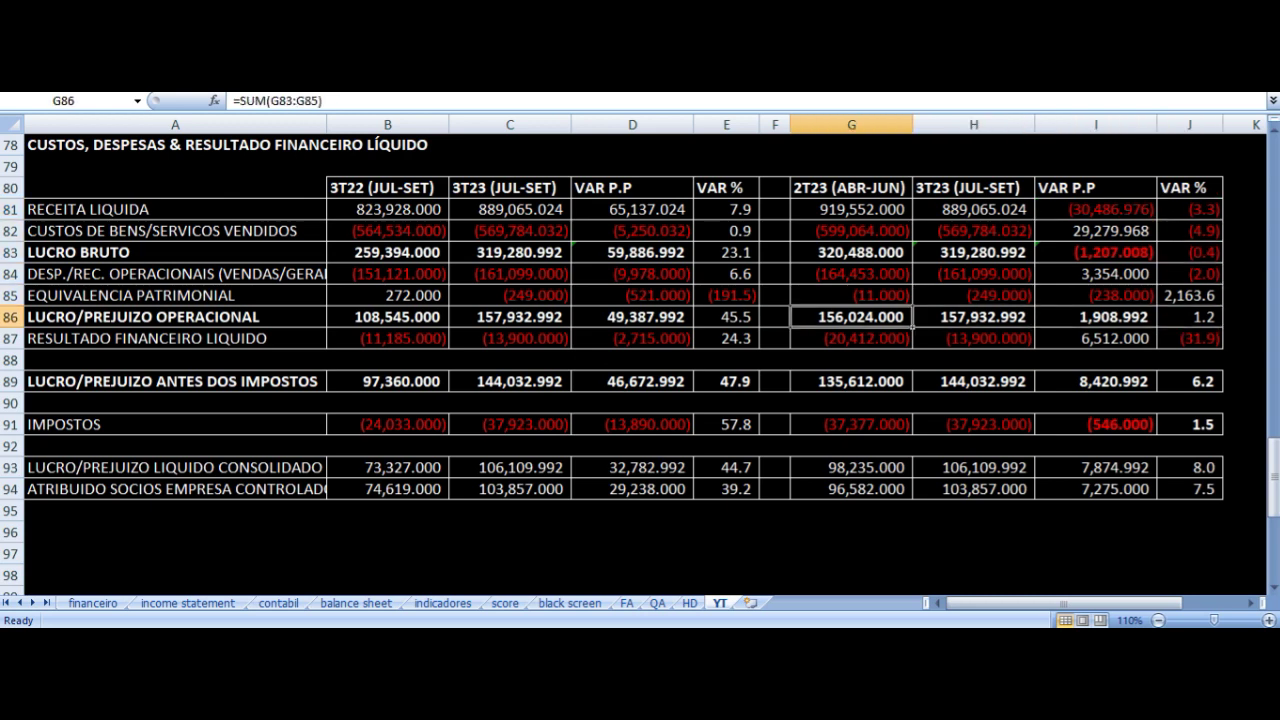
key("Right")
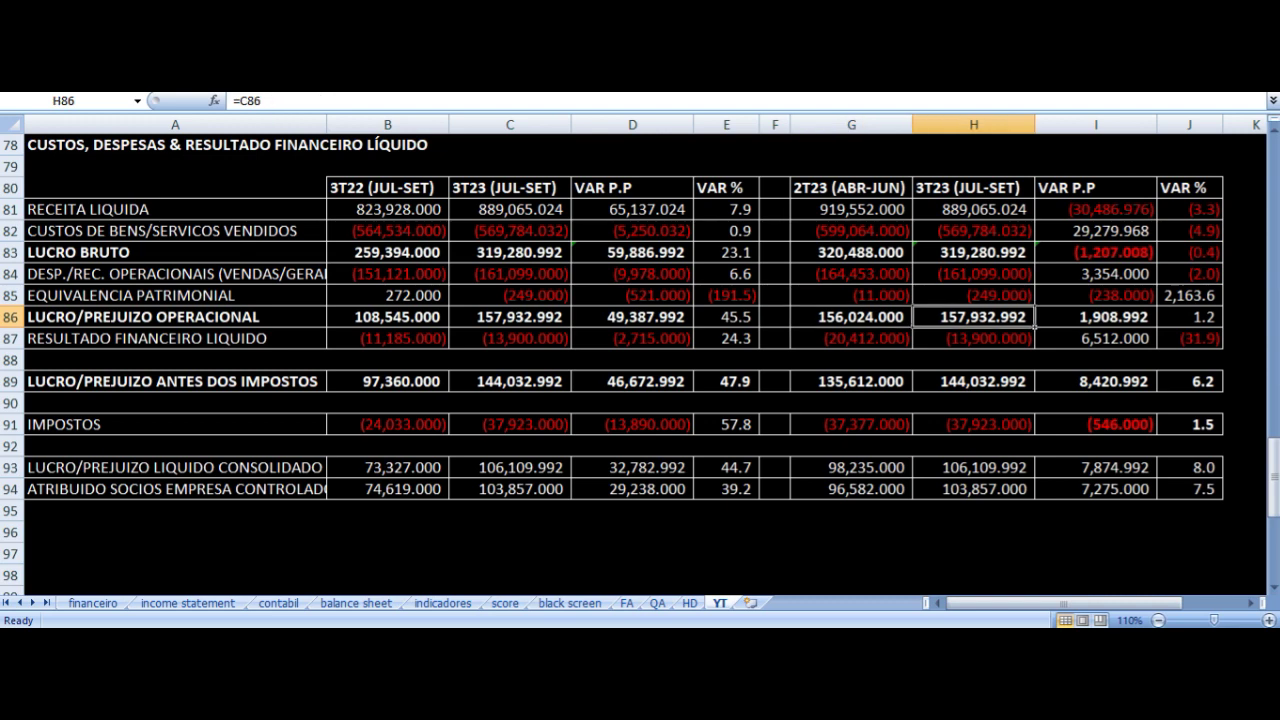
Check the LUCRO/PREJUIZO OPERACIONAL variations and compare RESULTADO FINANCEIRO LIQUIDO between 2T23 and 3T23, including its VAR P.P.
key("Right")
key("Right")
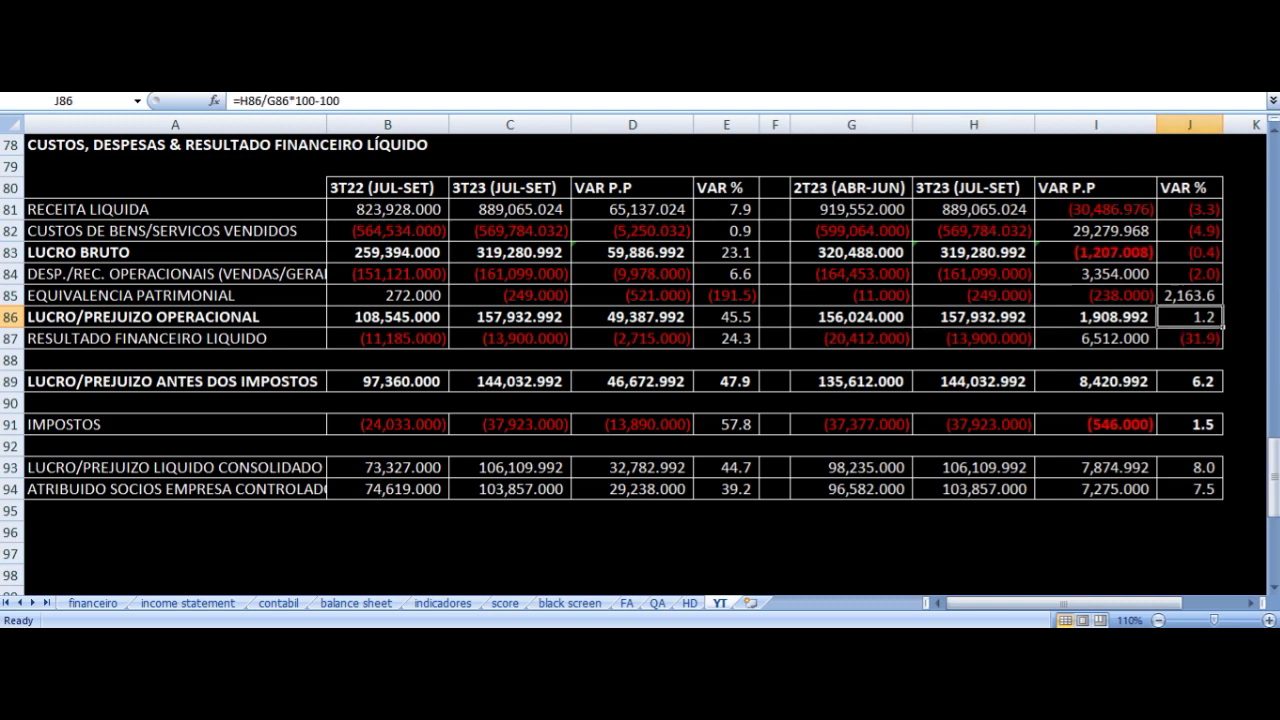
key("Down")
key("Left")
key("Left")
key("Left")
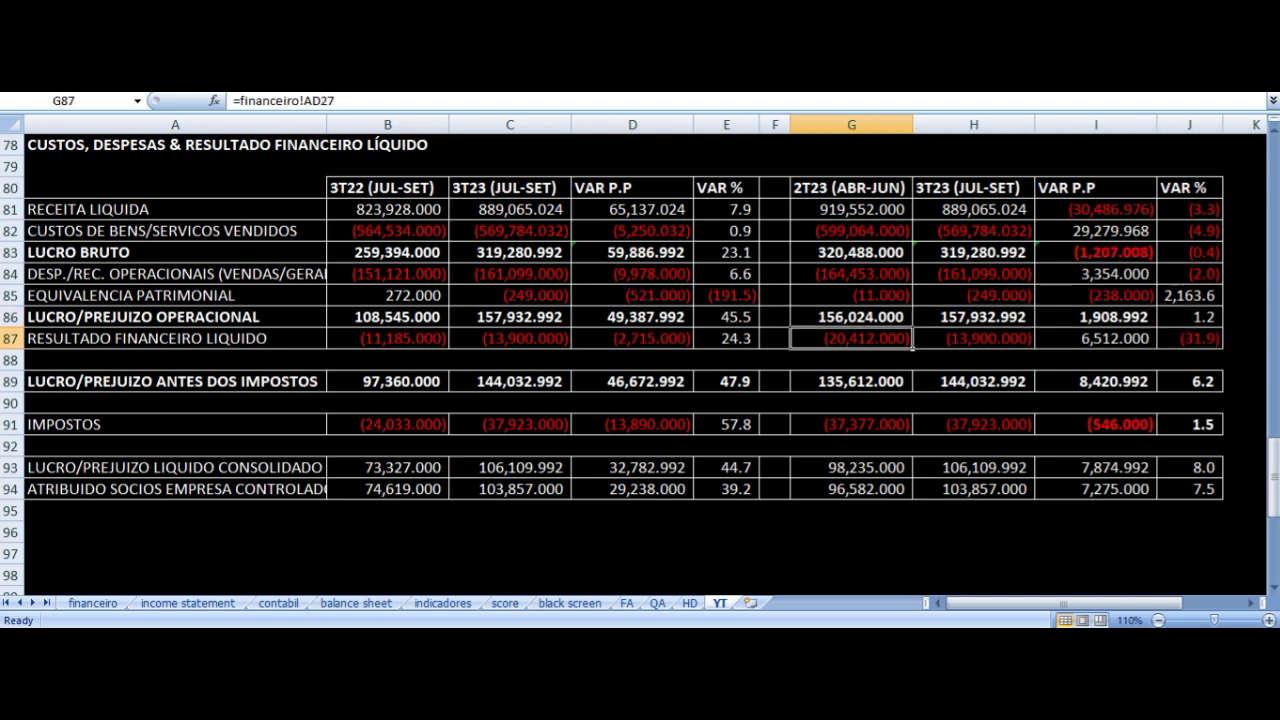
key("Right")
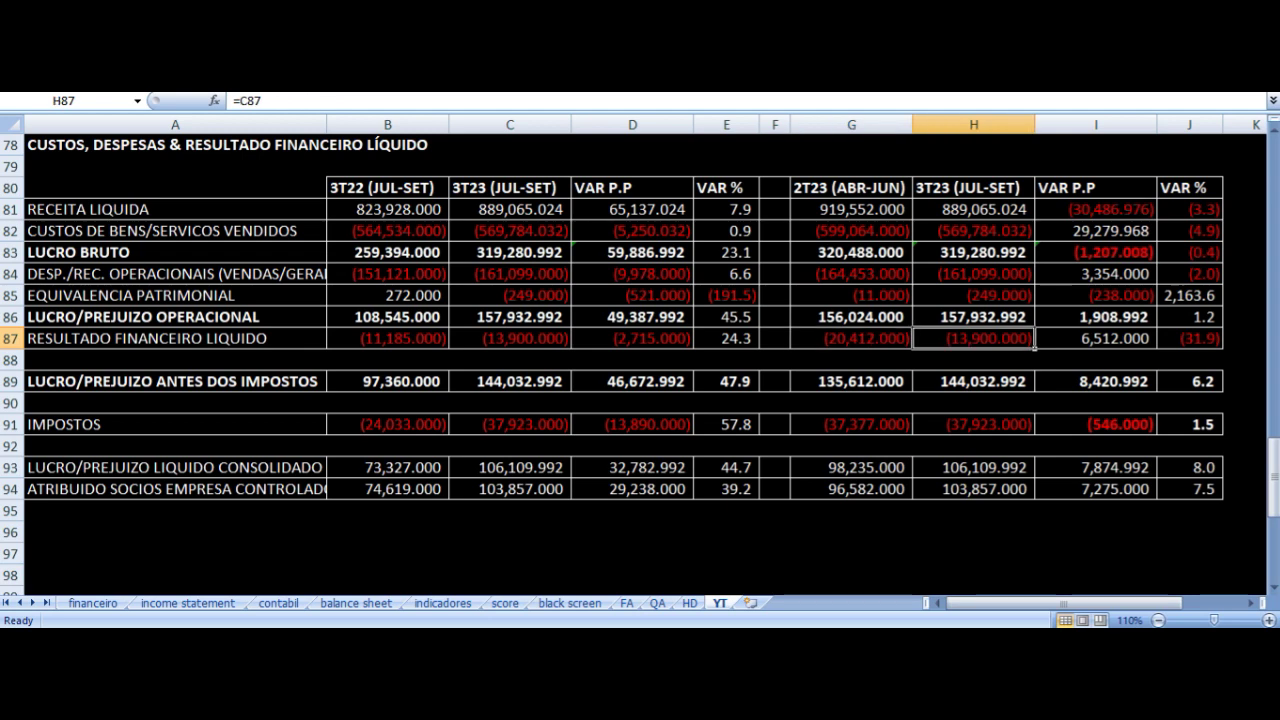
key("Left")
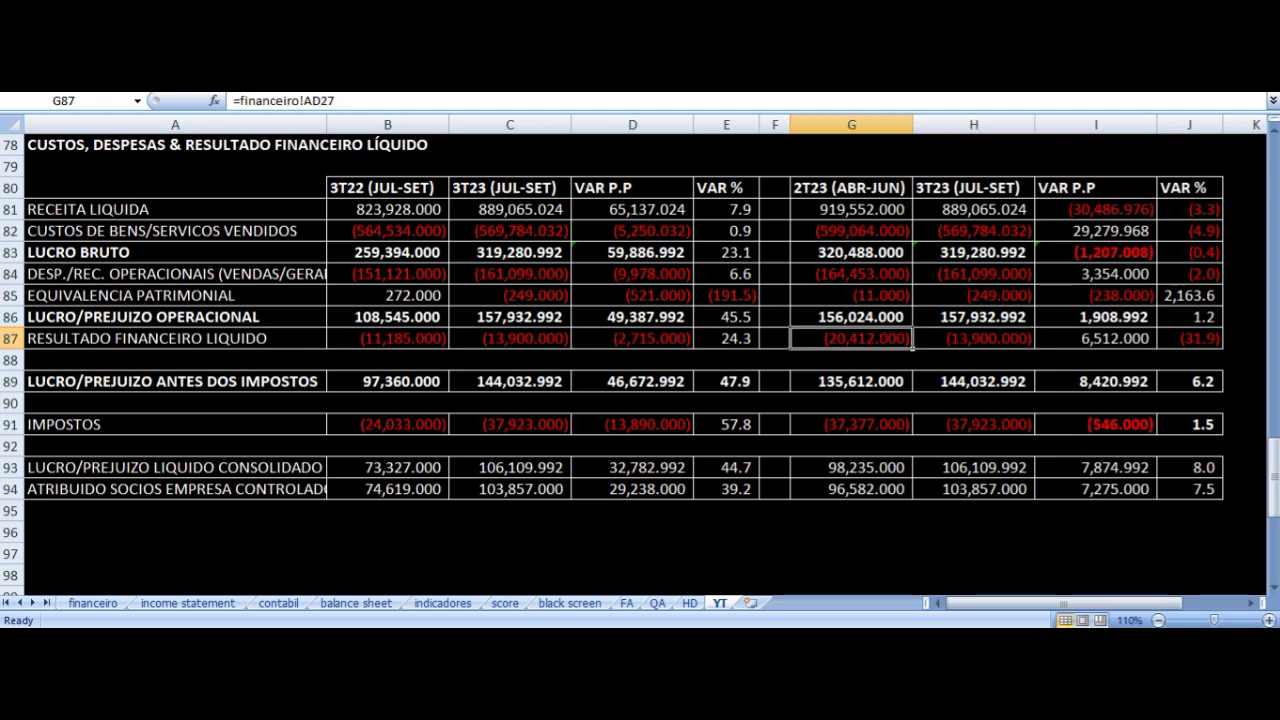
key("Right")
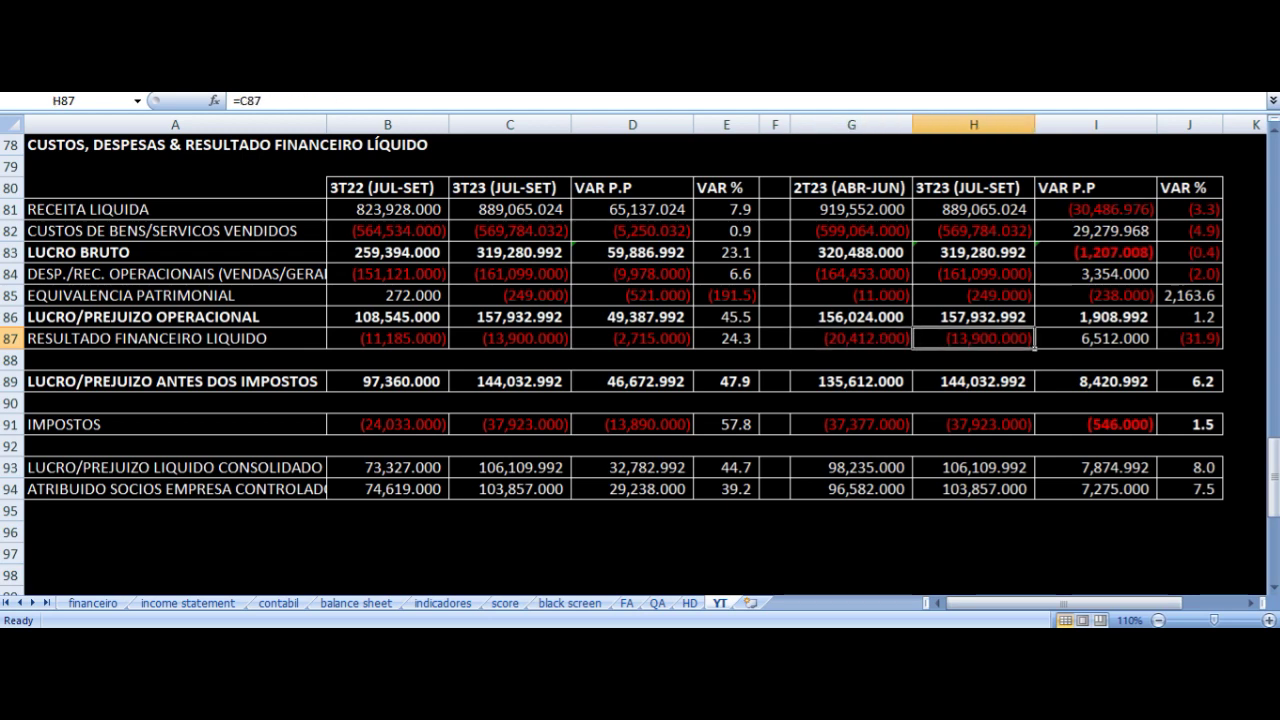
key("Right")
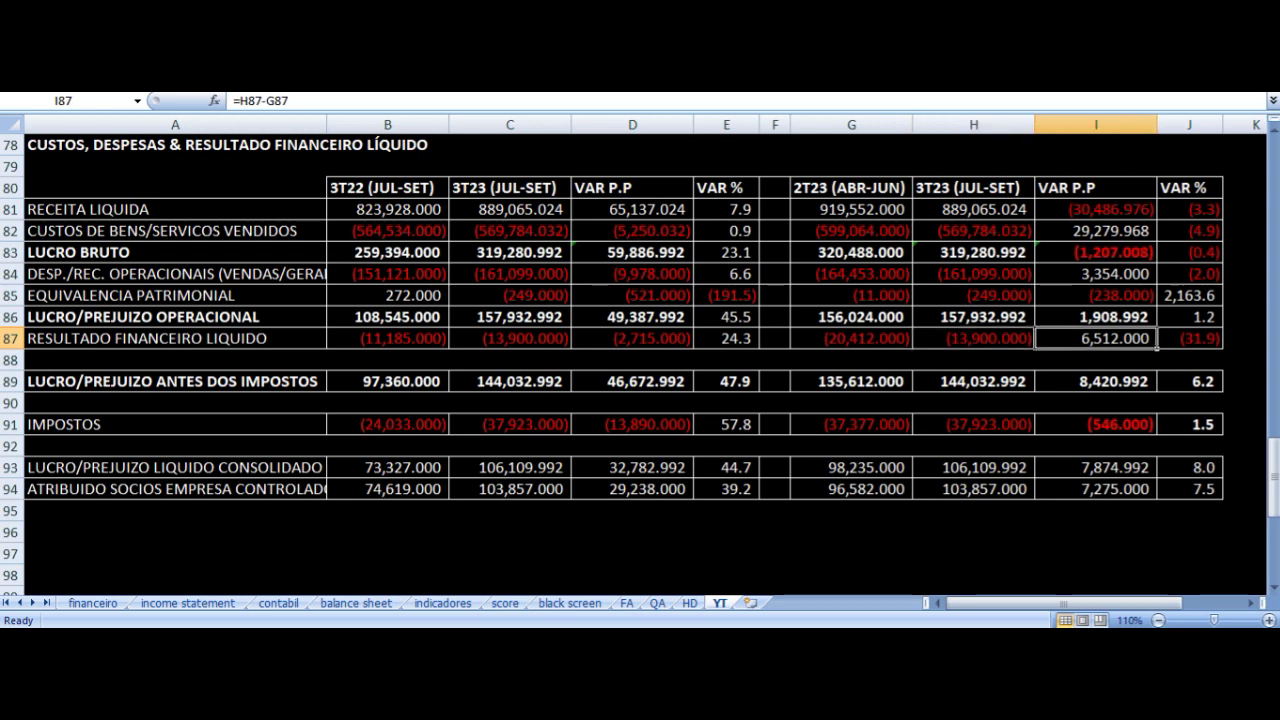
Compare LUCRO/PREJUIZO ANTES DOS IMPOSTOS between 2T23 and 3T23, including its VAR P.P and VAR %.
key("Down")
key("Down")
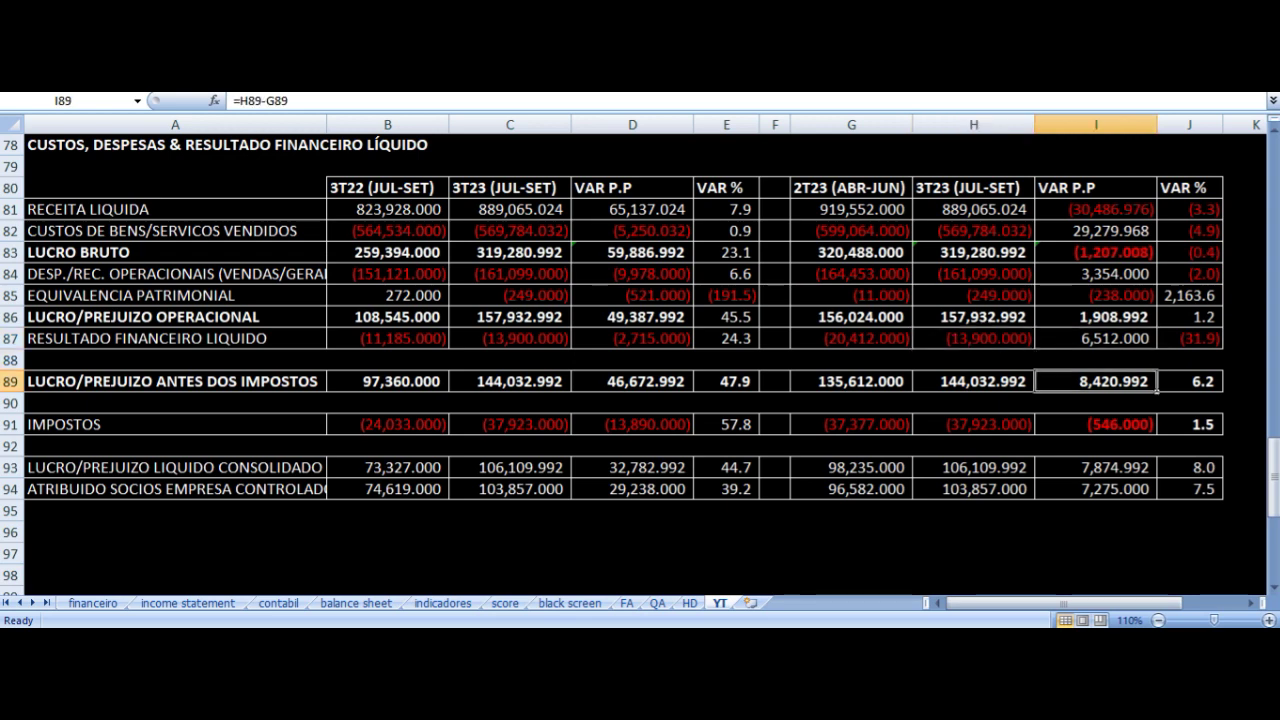
key("Left")
key("Left")
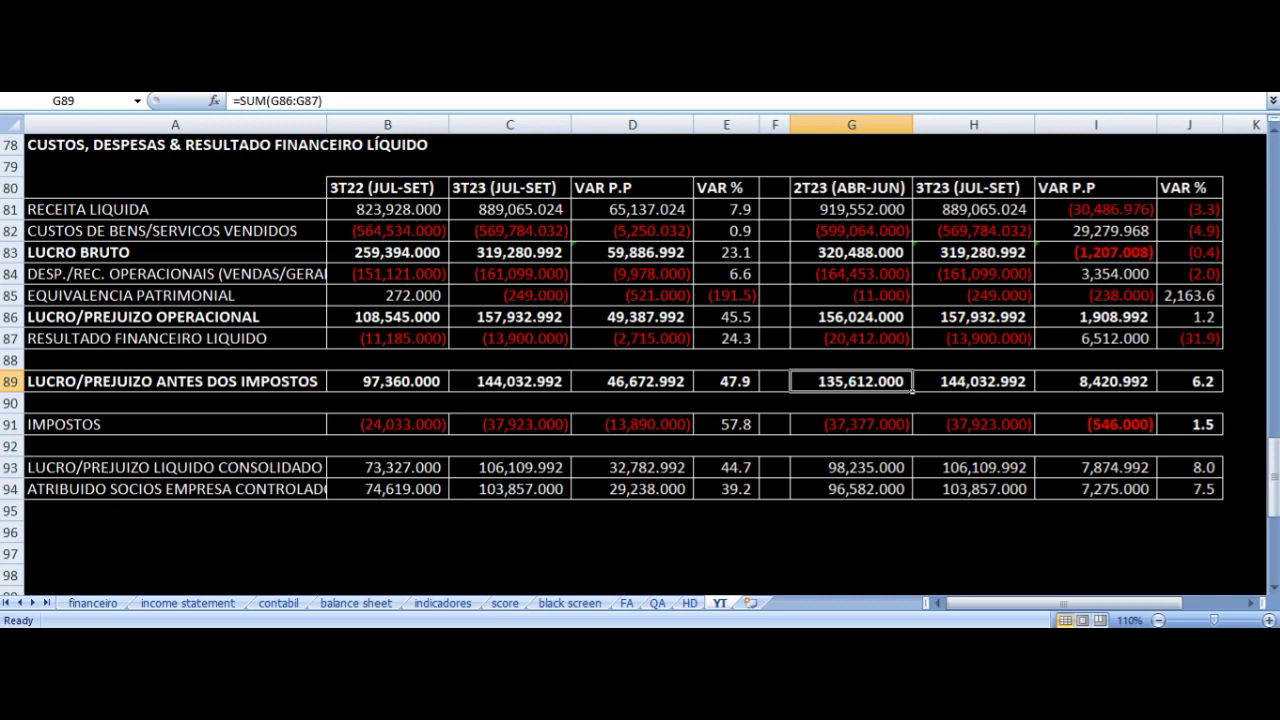
key("Down")
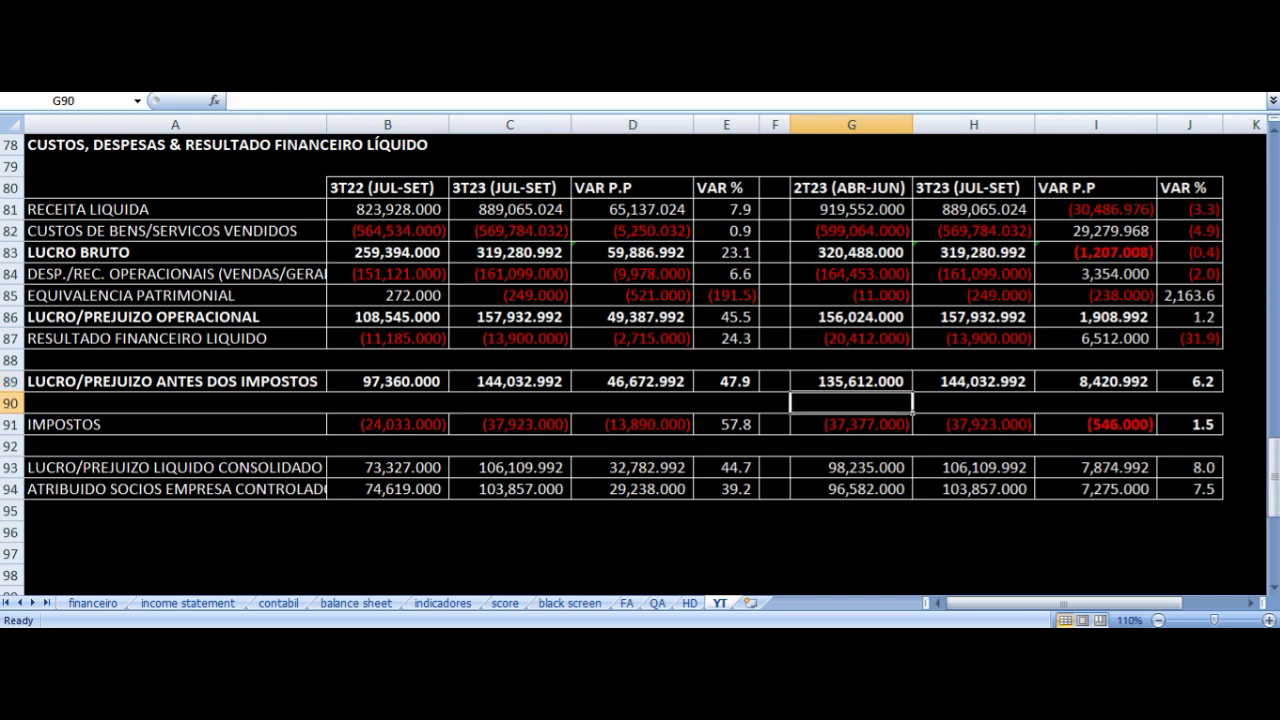
key("Up")
key("Right")
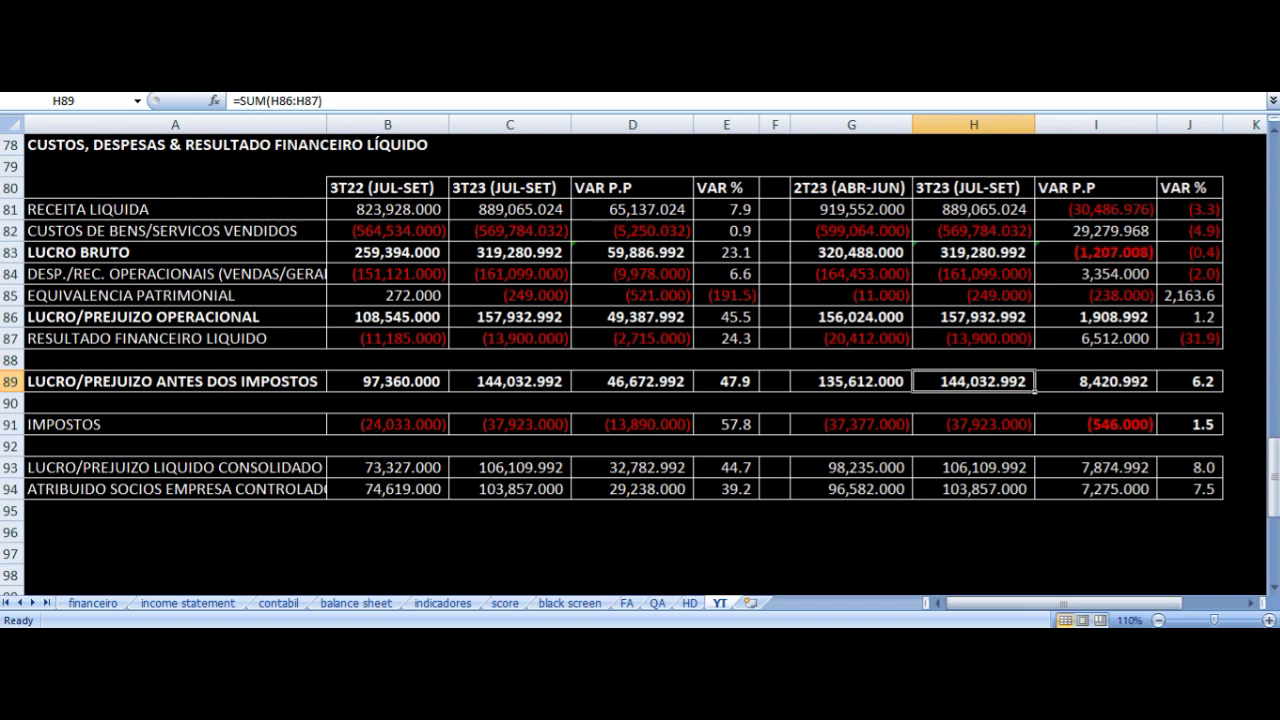
key("Right")
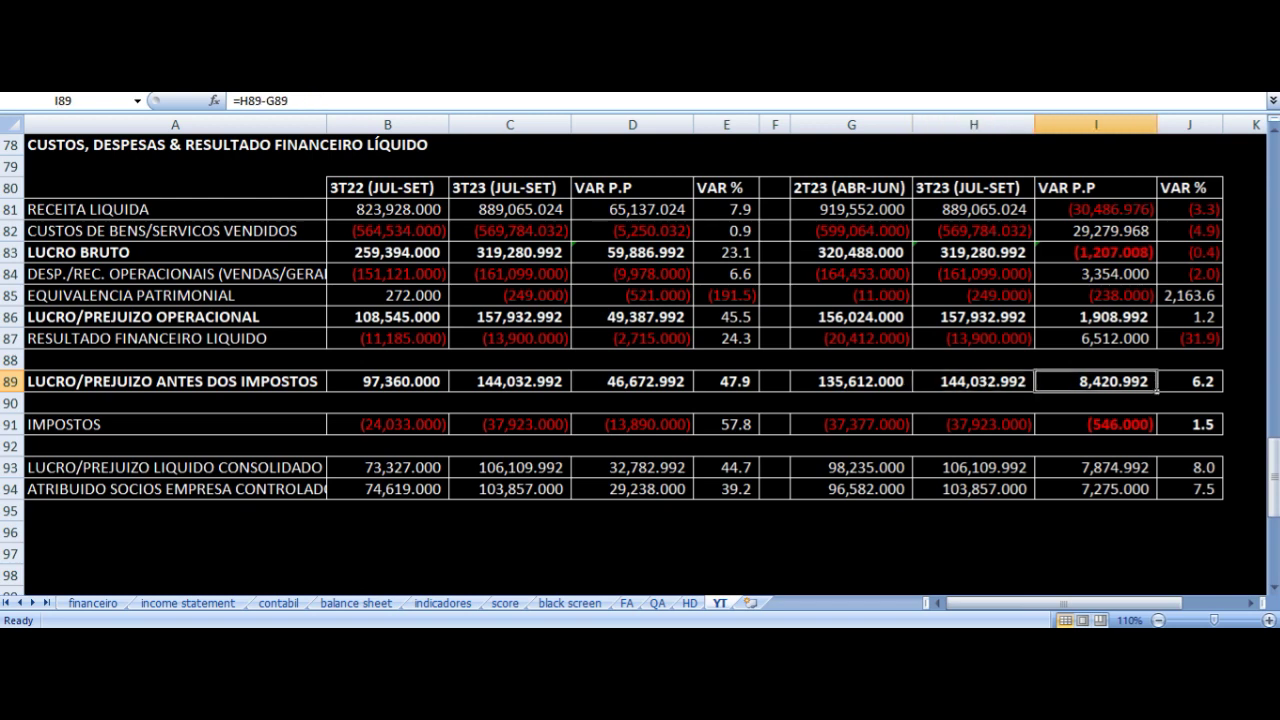
key("Right")
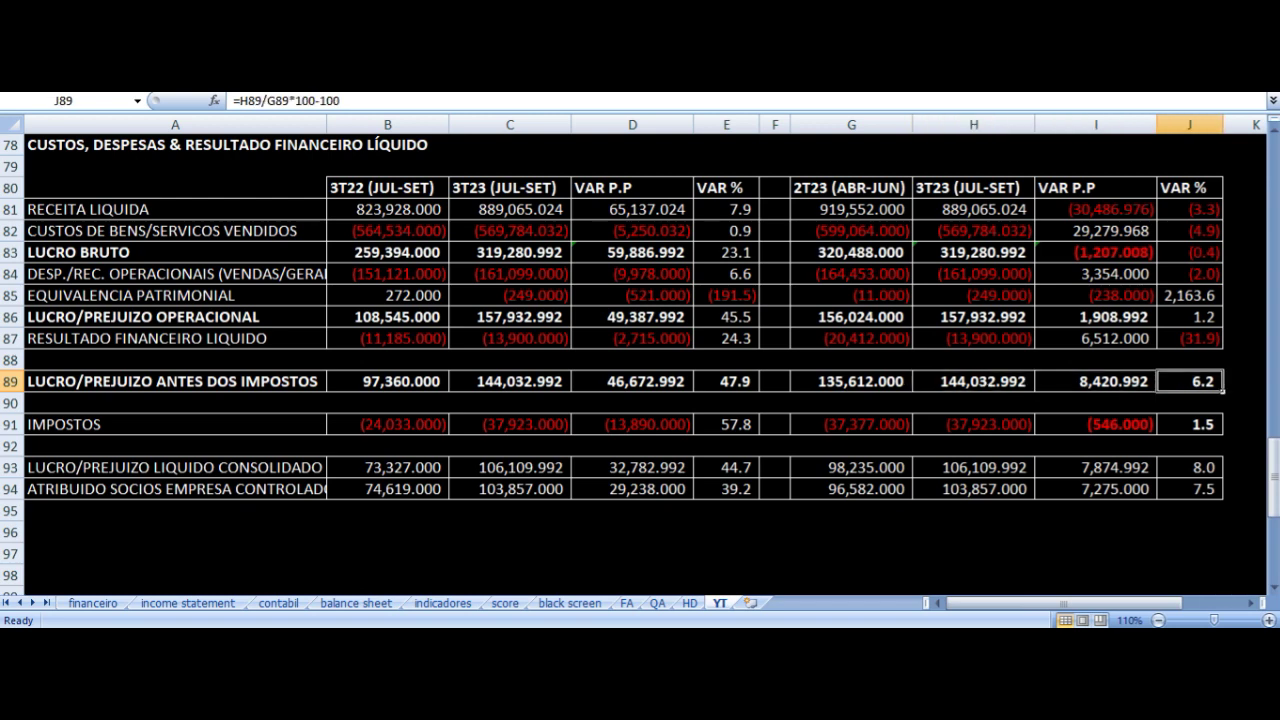
Compare IMPOSTOS between 2T23 and 3T23.
left_click(973, 424)
key("Left")
key("Right")
key("Left")
Compare LUCRO/PREJUIZO LIQUIDO CONSOLIDADO and the profit attributed to the controlling company's partners between 2T23 and 3T23.
key("Down")
key("Down")
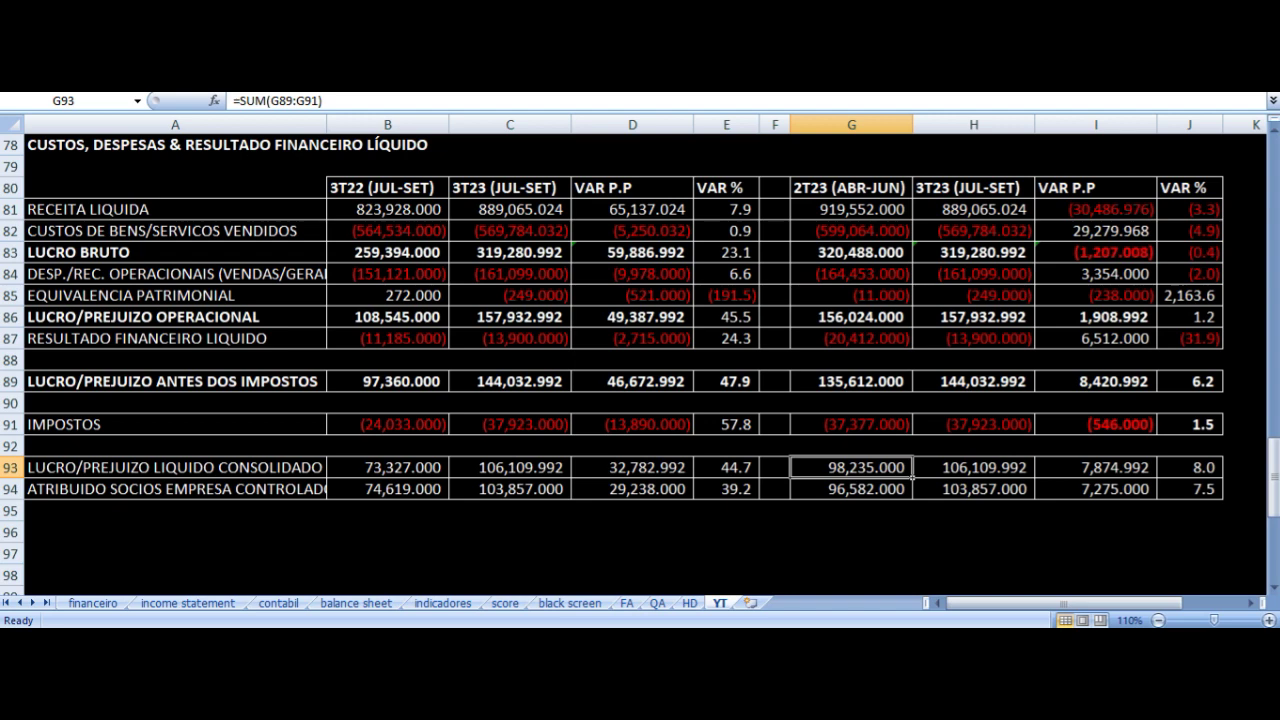
left_click(973, 467)
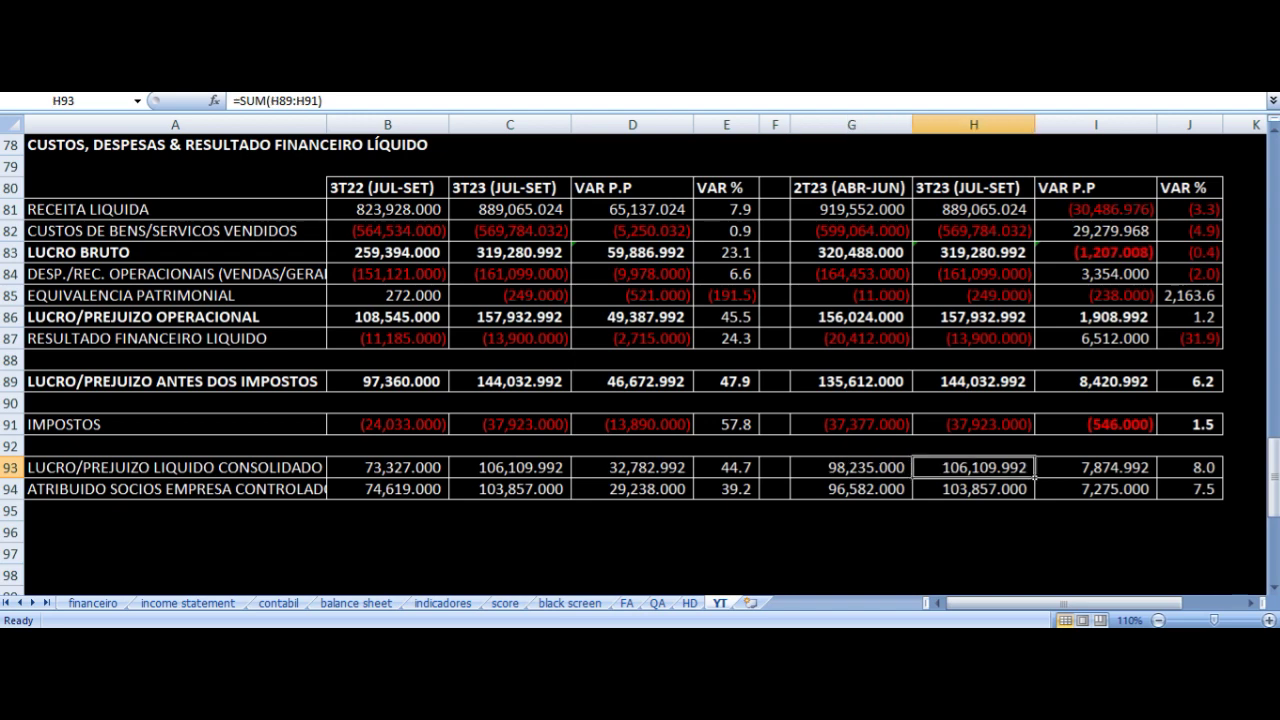
left_click(973, 489)
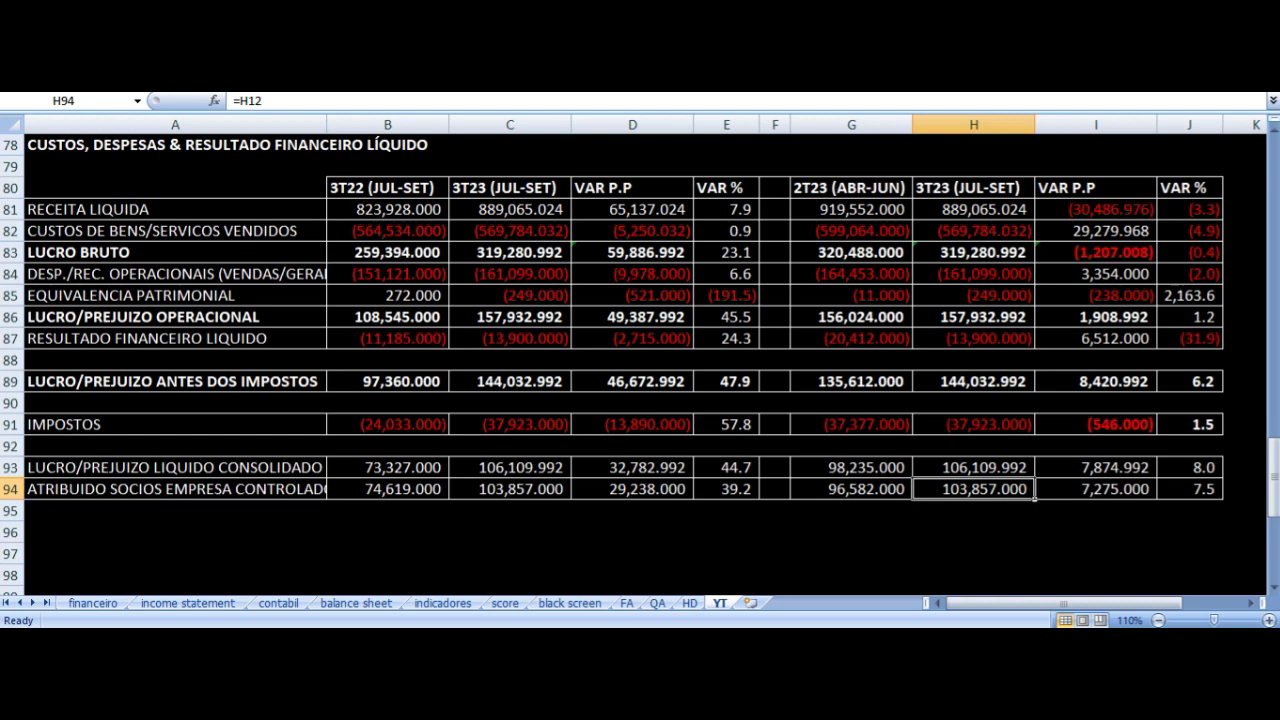
left_click(851, 489)
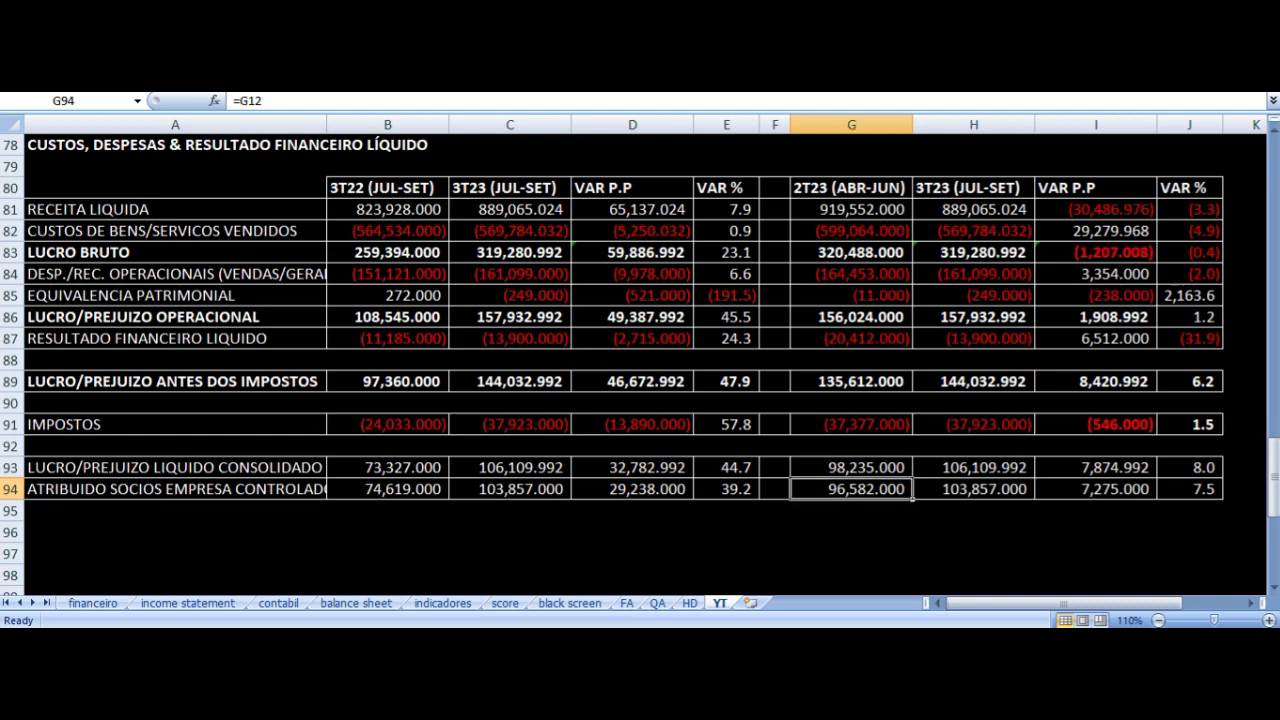
left_click(973, 489)
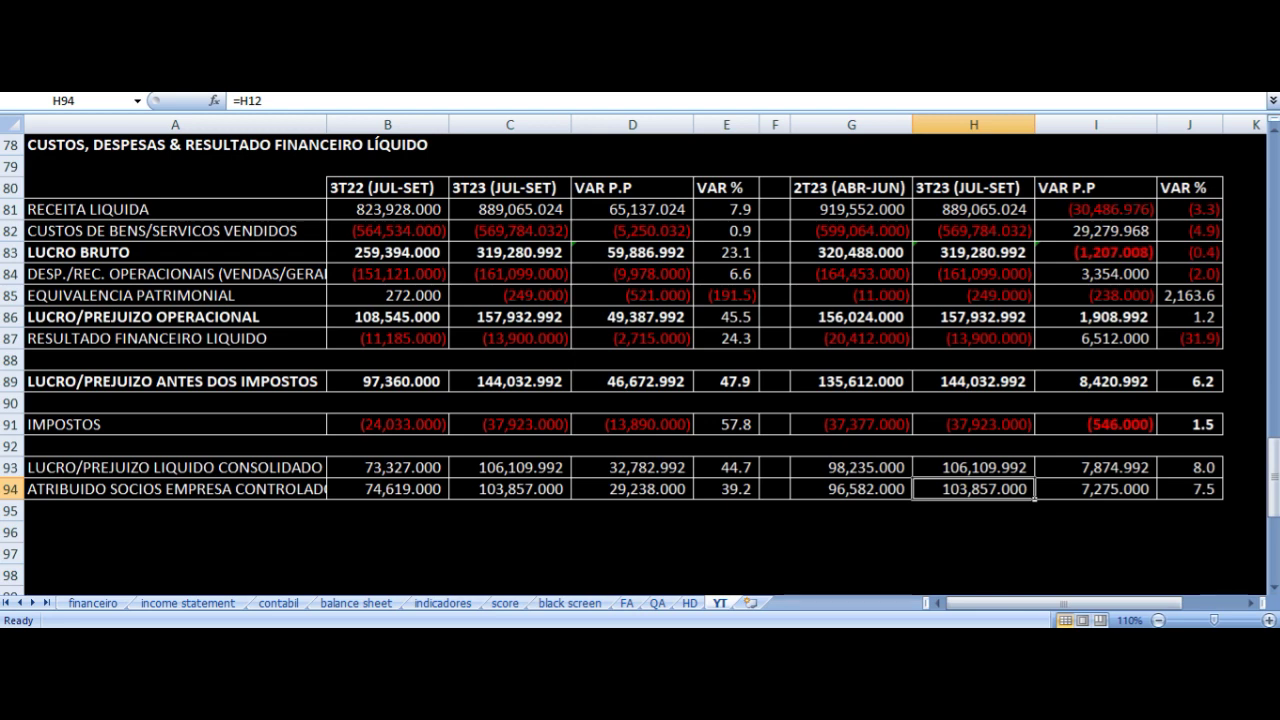
Trace the 3T23 figures from the profit attributed to the controlling company's partners back up to RECEITA LIQUIDA.
key("Up")
key("Up")
key("Up")
key("Up")
key("Up")
key("Up")
key("Up")
key("Up")
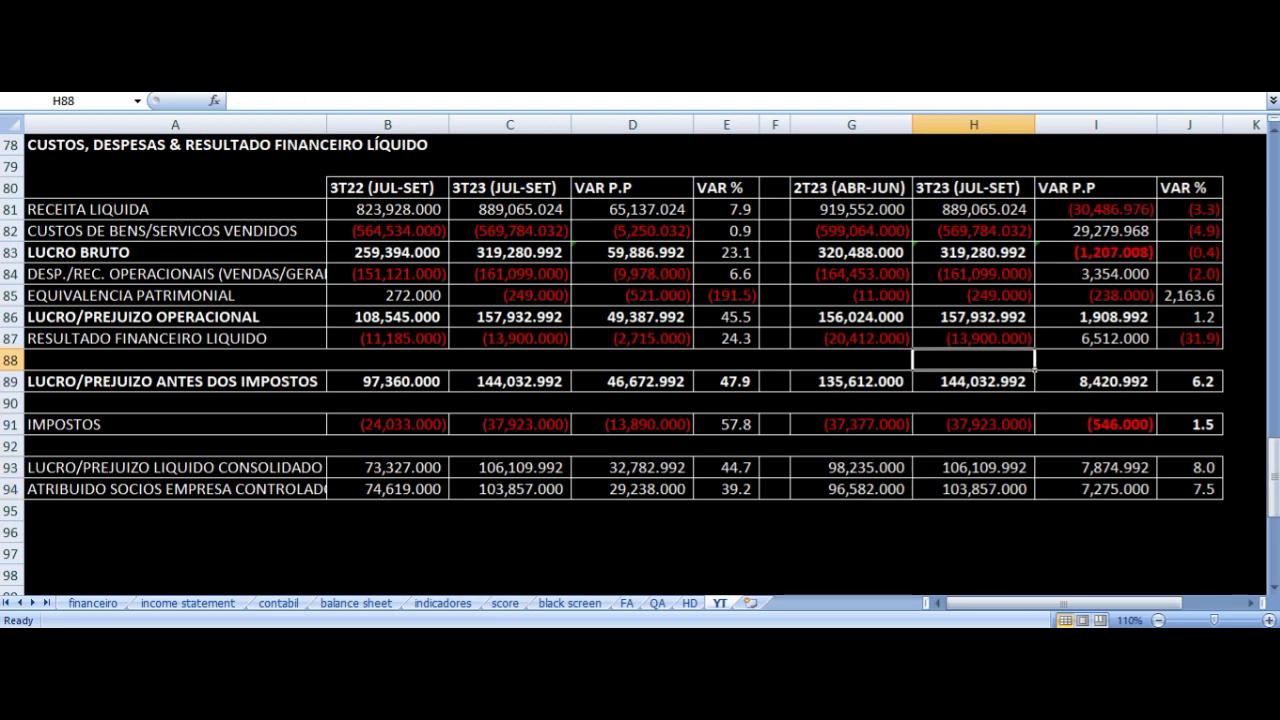
key("Left")
key("Right")
key("Up")
key("Up")
key("Up")
key("Up")
key("Up")
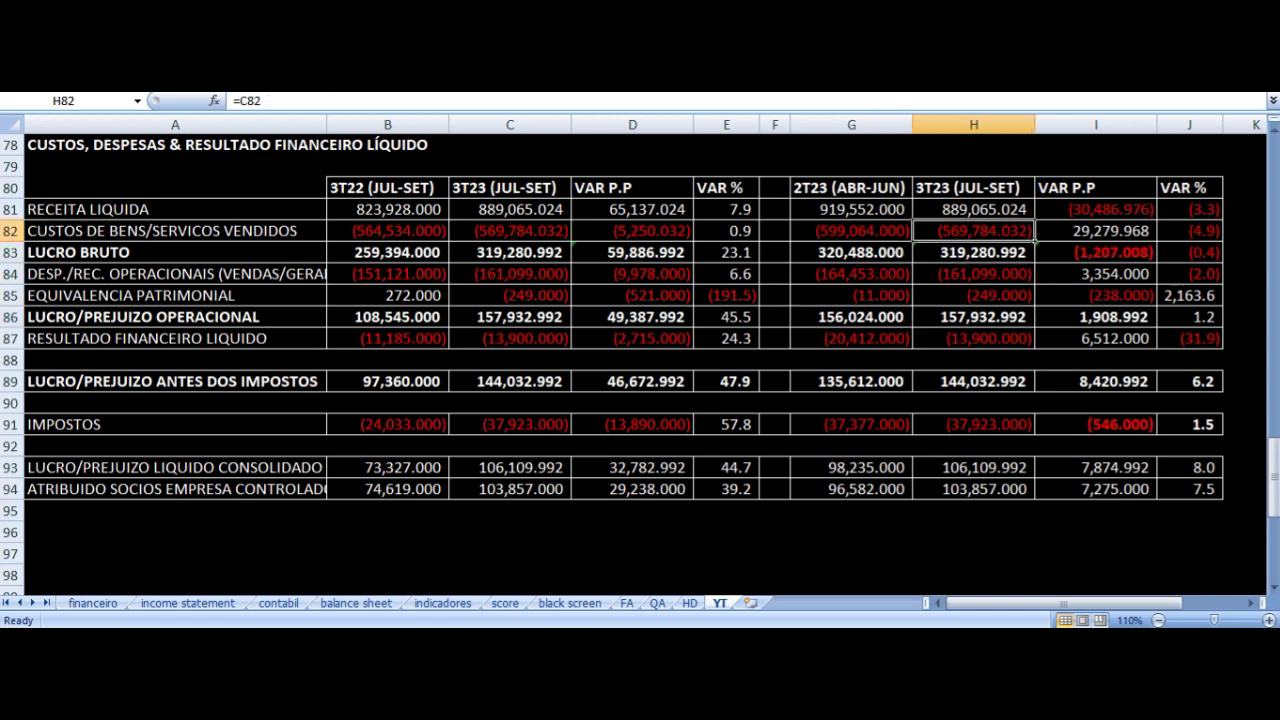
Examine RECEITA LIQUIDA for 2T23 and 3T23 with its VAR P.P and VAR %.
key("Right")
key("Right")
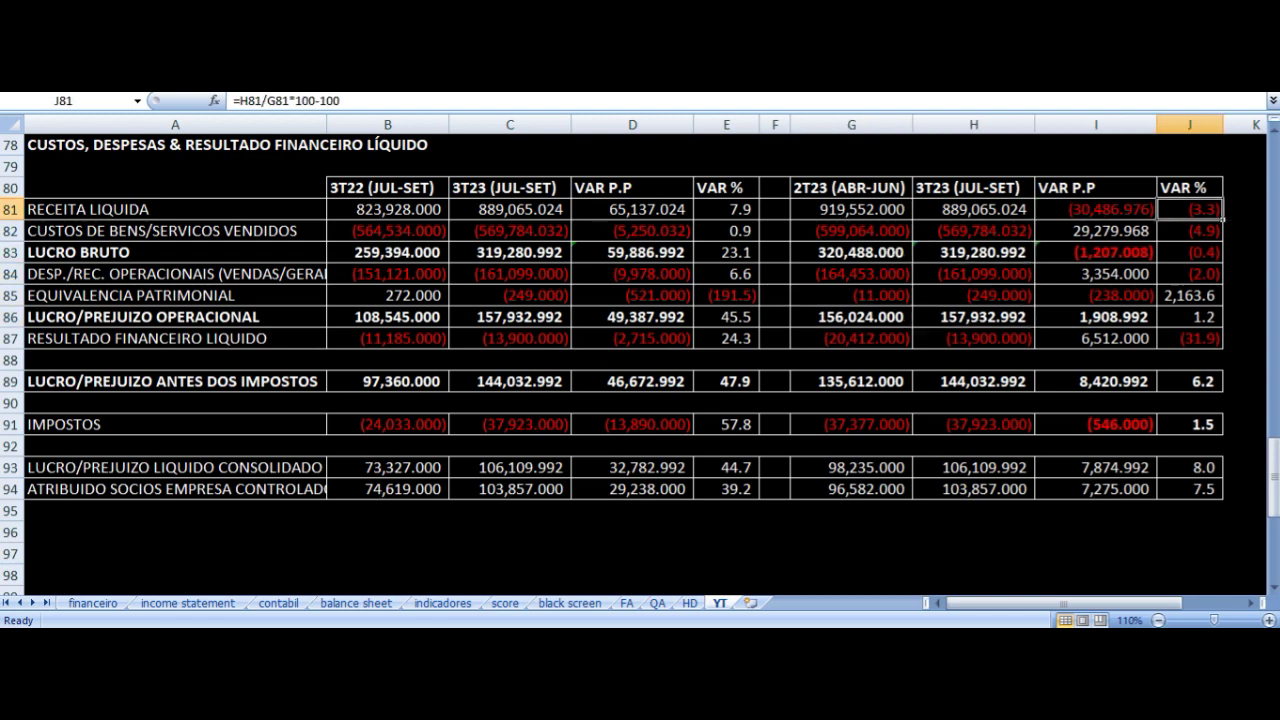
key("Left")
key("Left")
key("Left")
key("Right")
key("Right")
key("Right")
Follow the 2T23 to 3T23 VAR % figures from RECEITA LIQUIDA down to the profit attributed to the controlling company's partners.
key("Down")
key("Down")
key("Down")
key("Down")
key("Down")
key("Down")
key("Down")
key("Down")
key("Down")
key("Down")
key("Down")
key("Down")
key("Down")
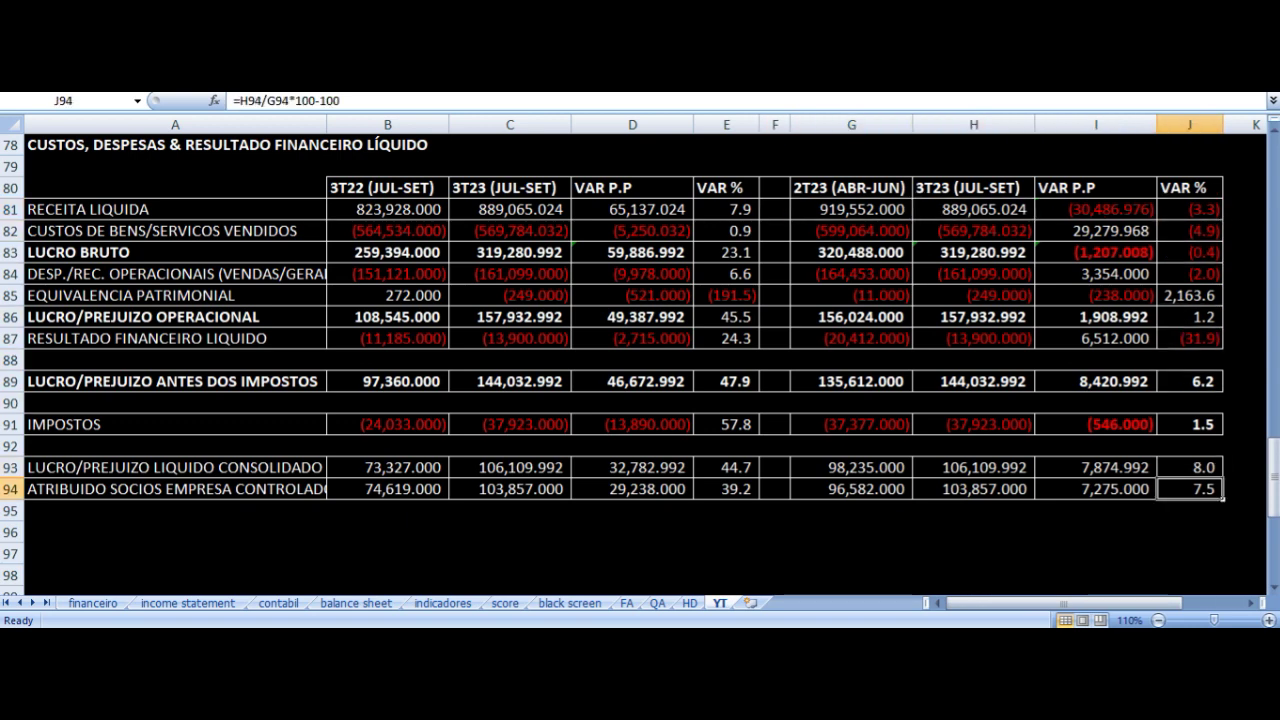
Recheck the 2T23 and 3T23 profit attributed to the controlling company's partners.
key("Left")
key("Left")
key("Left")
key("Right")
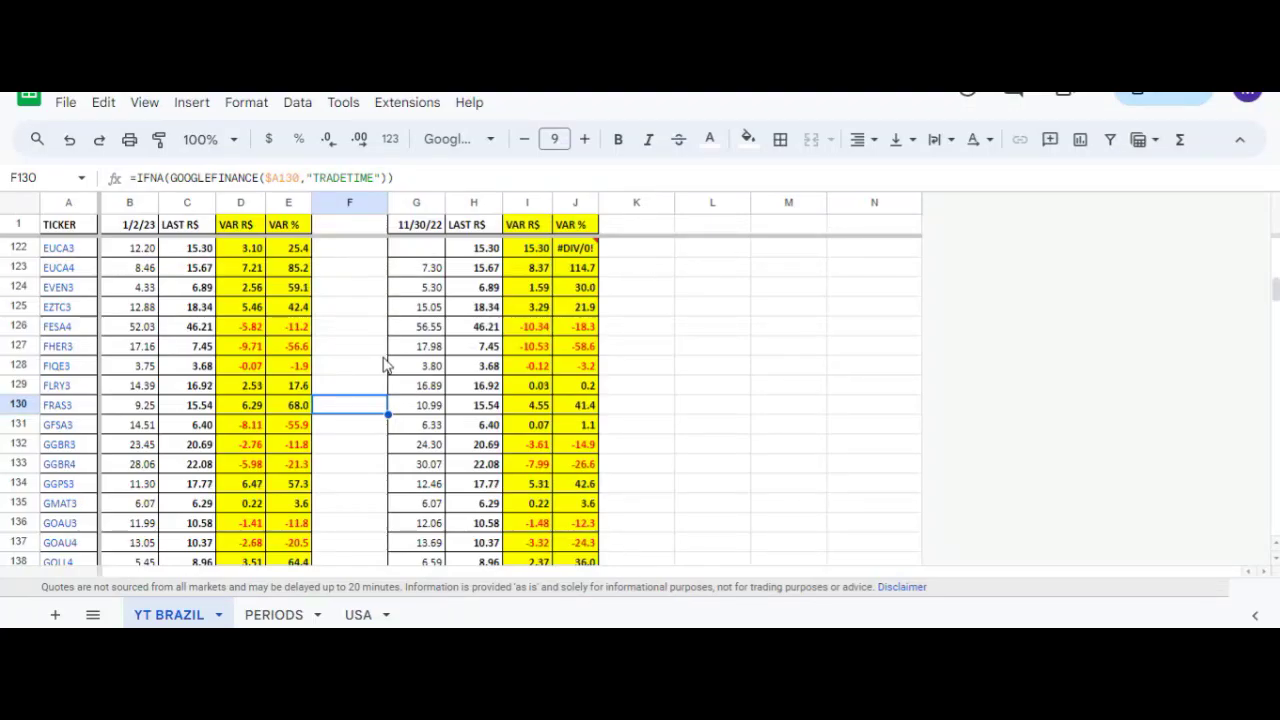
Examine the FRAS3 price on 1/2/23 against the last price in the YT BRAZIL sheet, with its VAR R$ and VAR %.
key("Left")
key("Left")
key("Left")
key("Left")
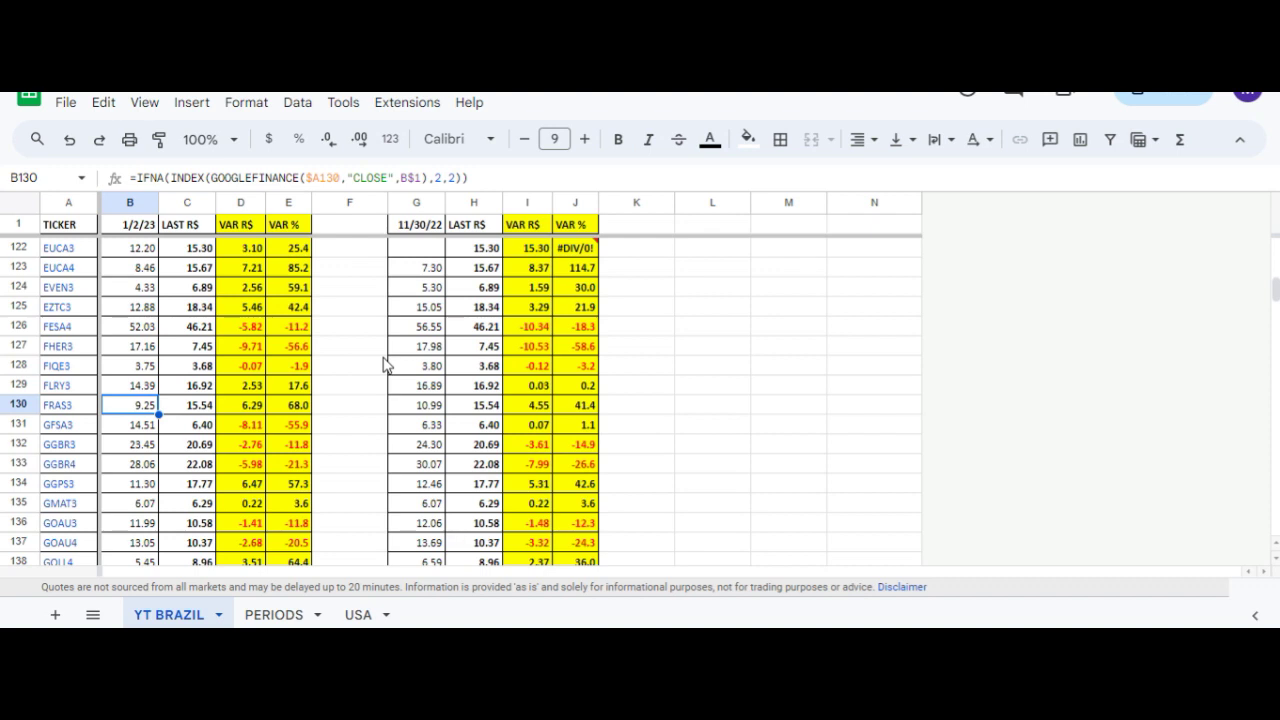
key("Right")
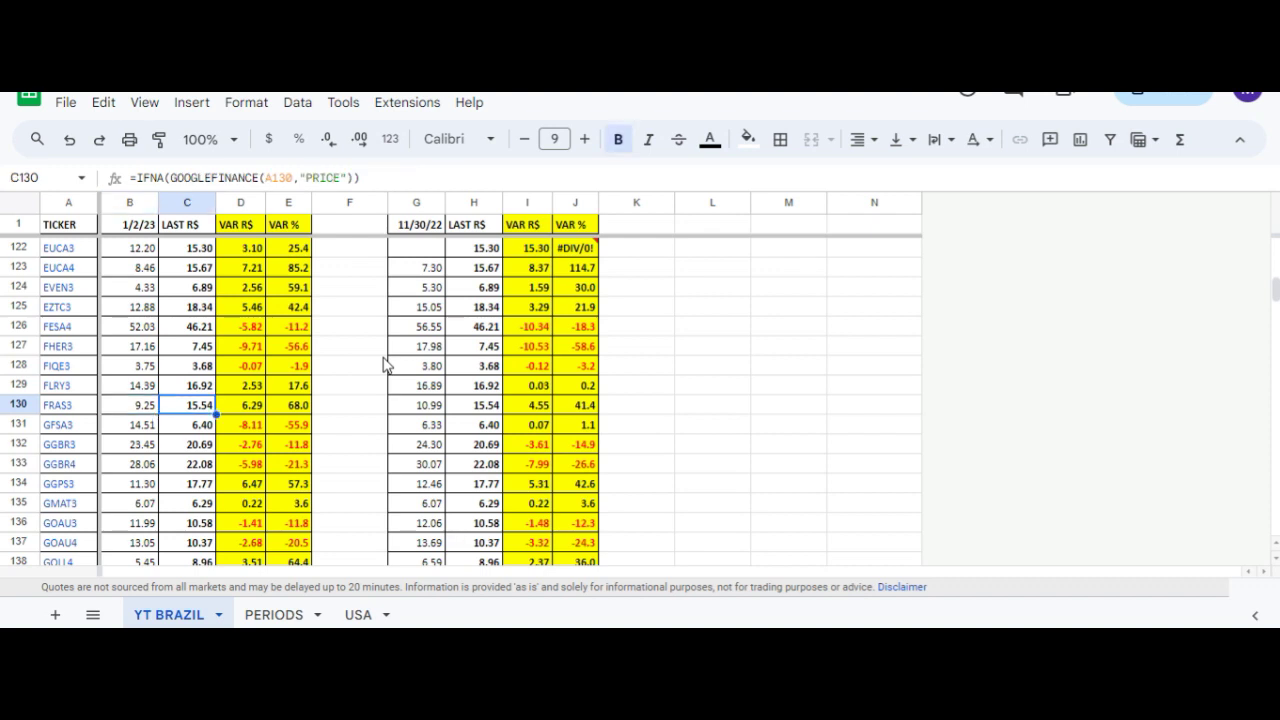
key("Right")
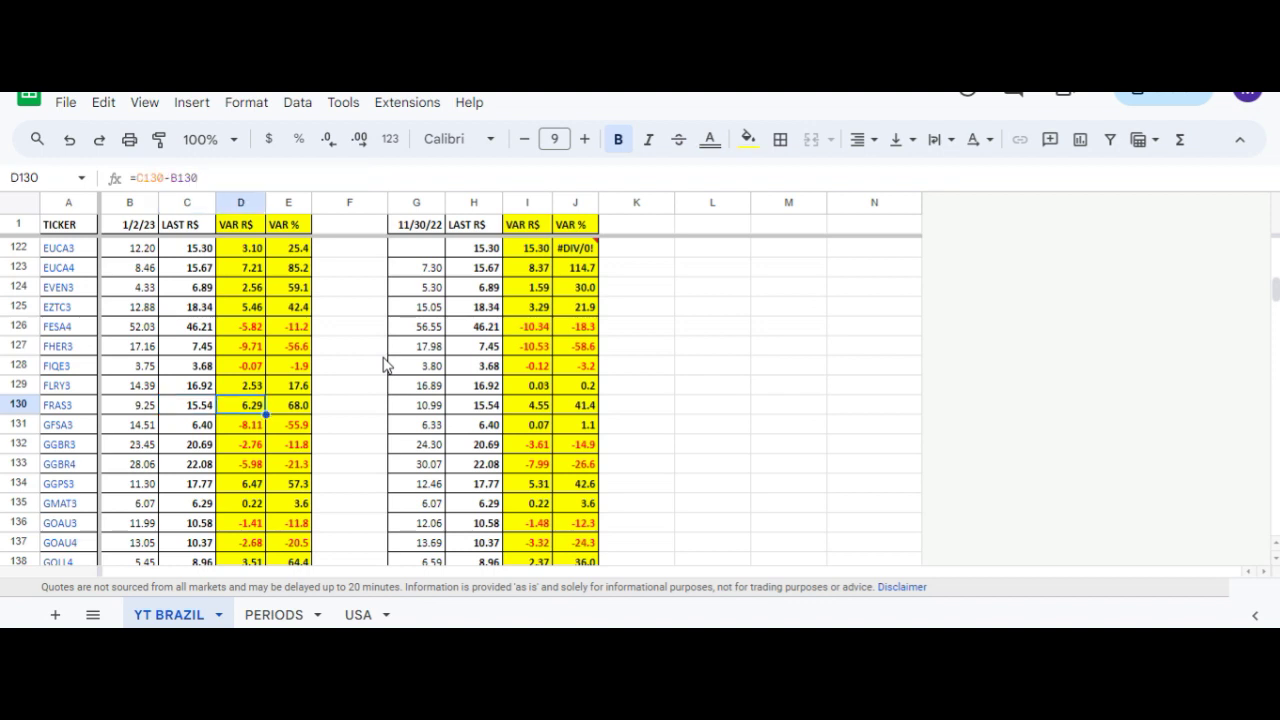
key("Right")
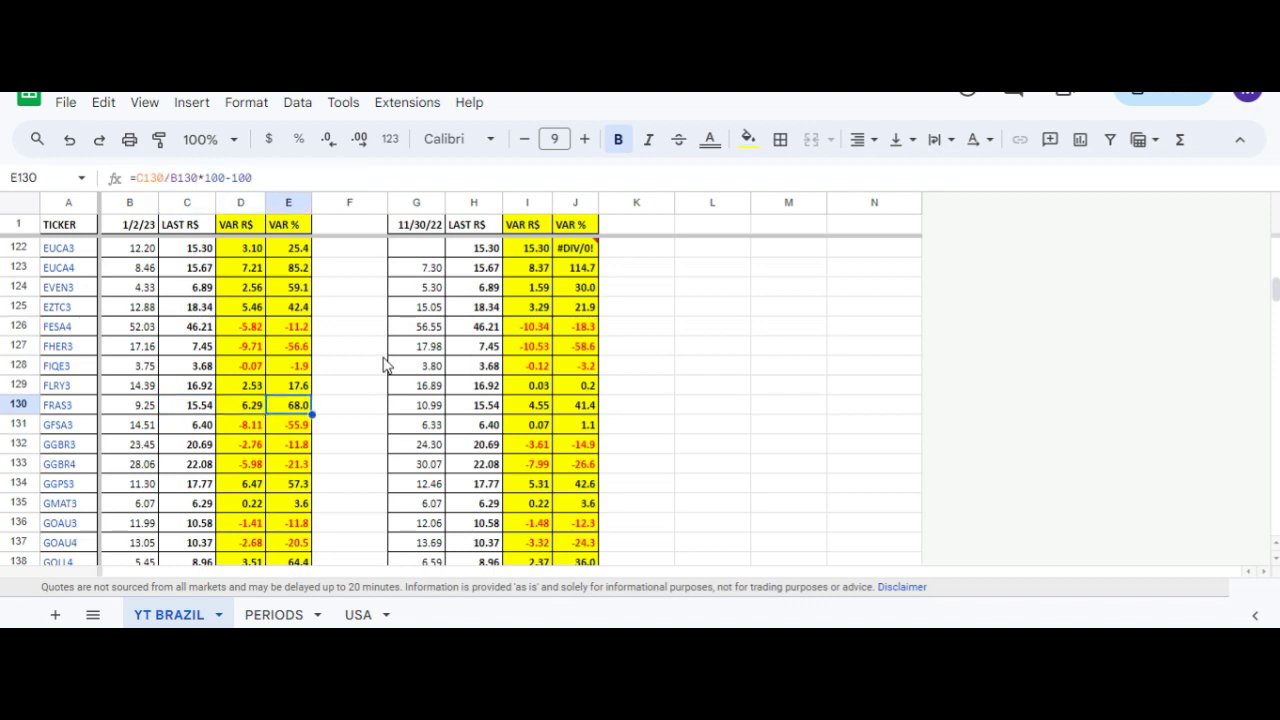
Examine the FRAS3 price on 11/30/22 against the last price, with its VAR R$ and VAR %.
key("Right")
key("Right")
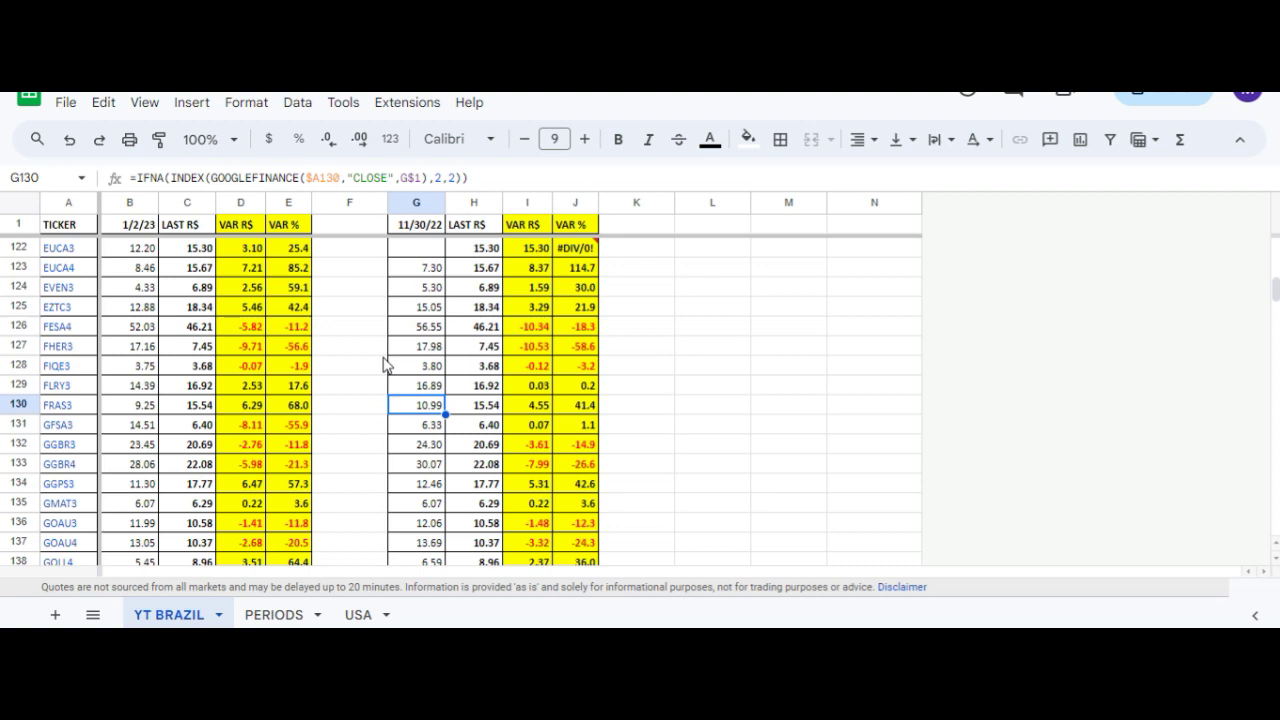
key("Right")
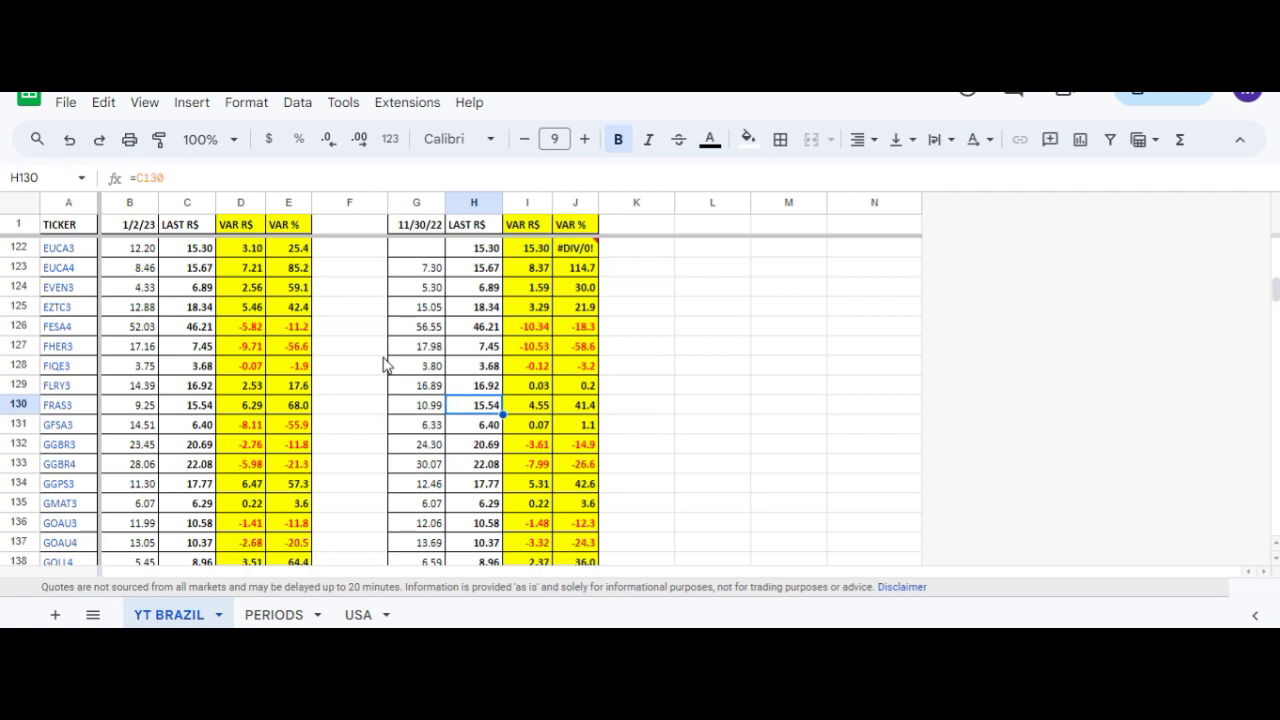
key("Right")
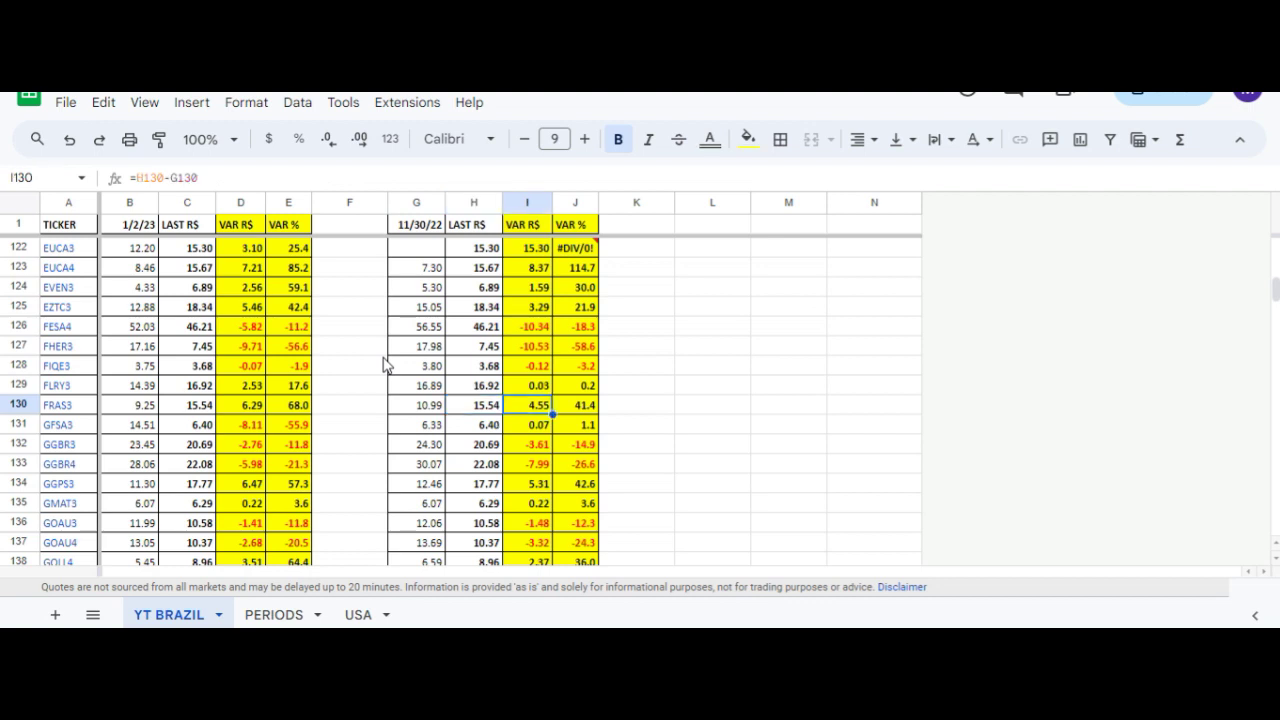
key("Right")
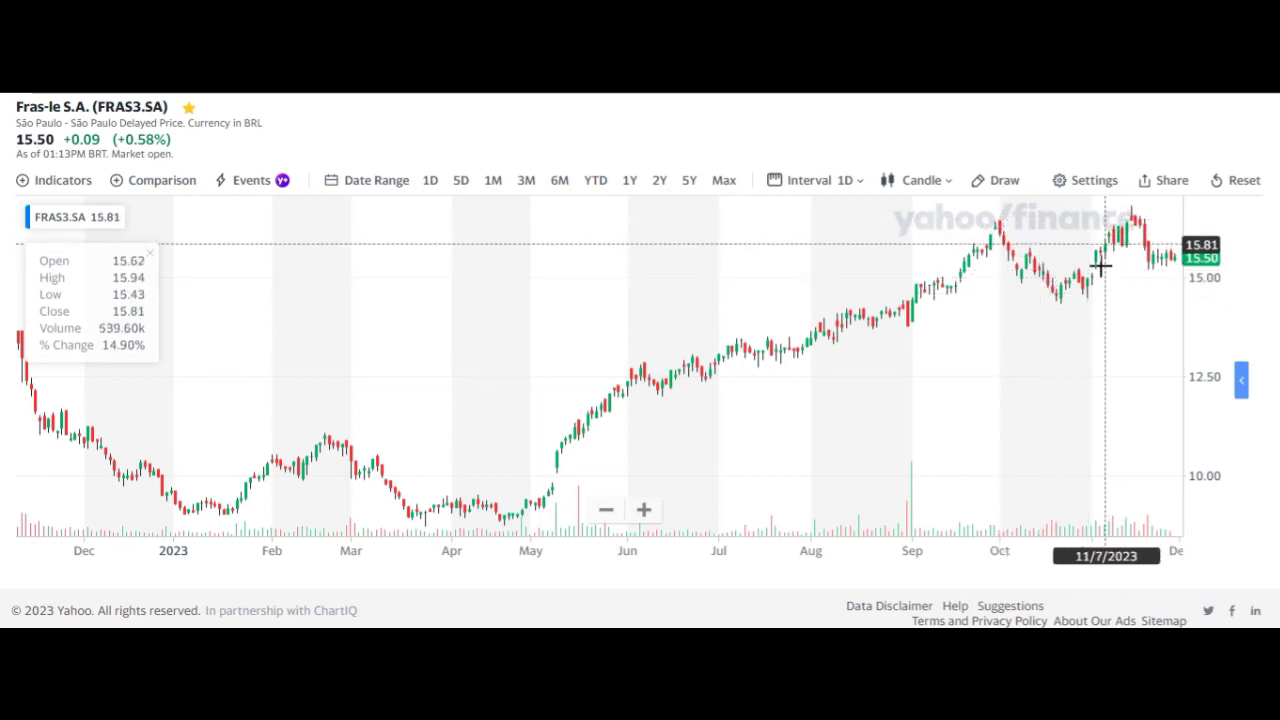
Widen the FRAS3.SA candle chart's time span to show the price history back to before 2020.
scroll(737, 298, "down", 5)
scroll(737, 298, "down", 5)
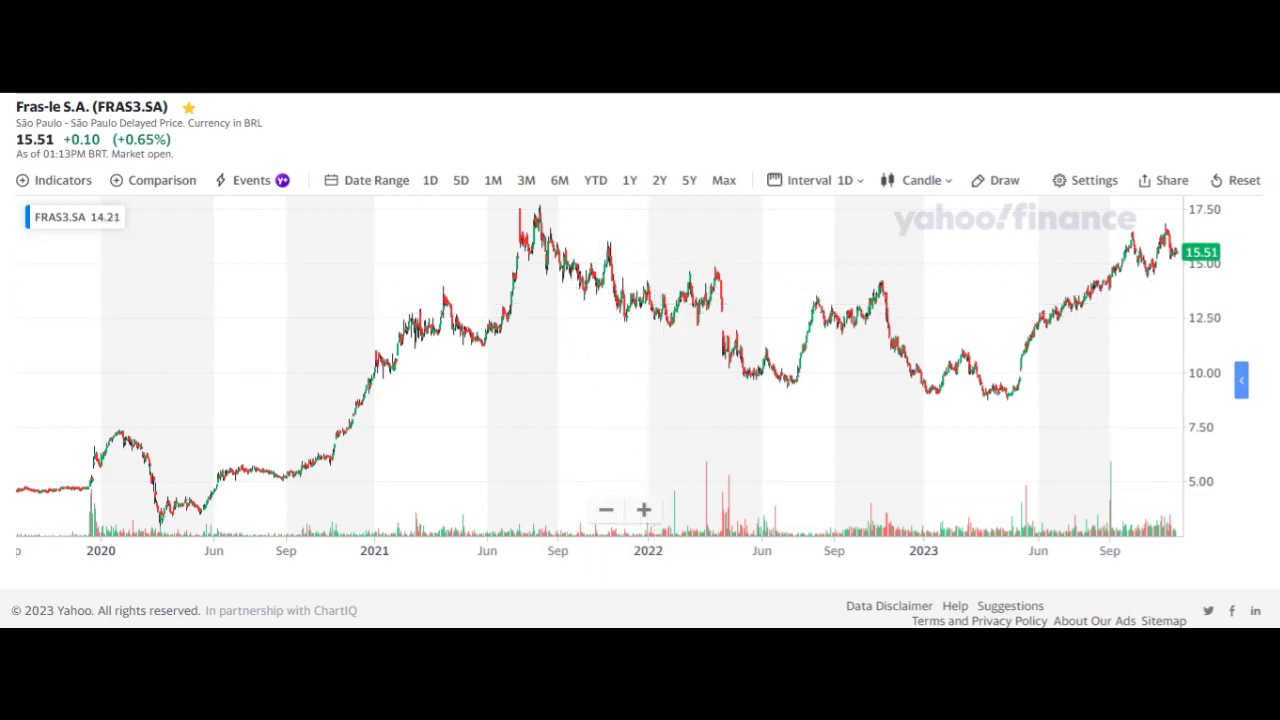
Switch to the Excel workbook and open the TRIMESTRES table in the HD sheet.
left_click(603, 640)
left_click(689, 603)
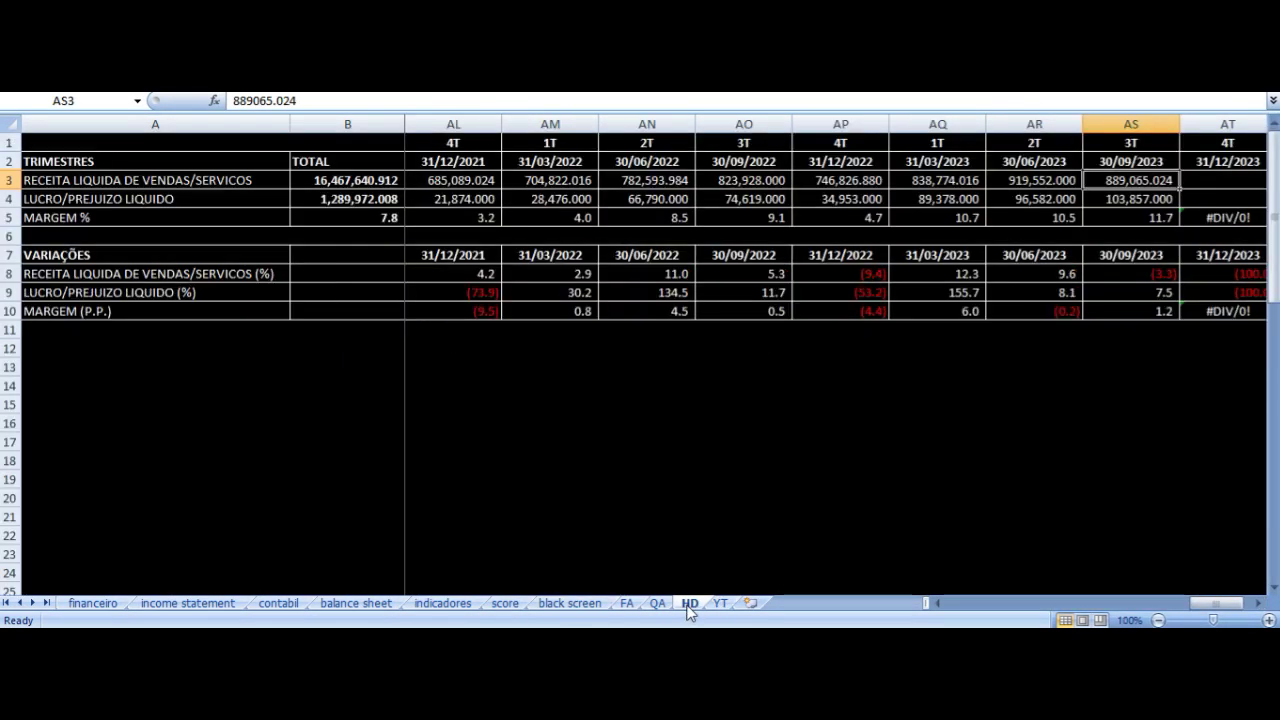
left_click(660, 166)
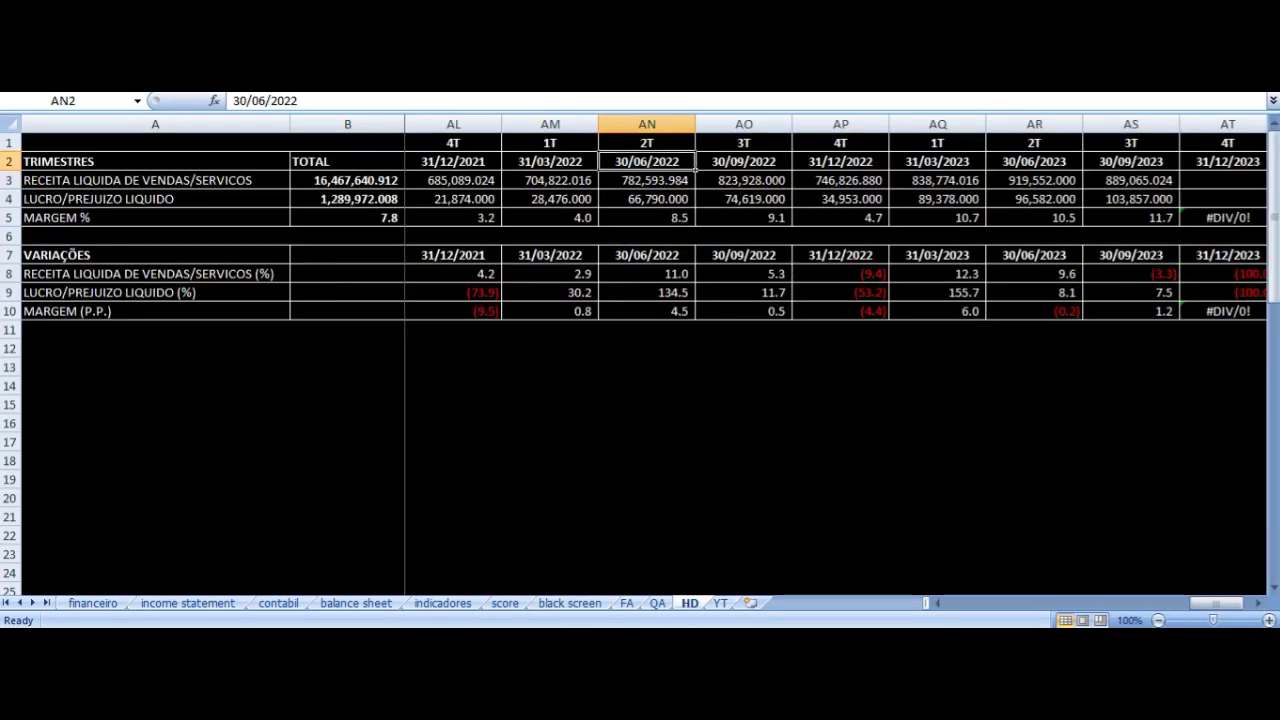
Bring up the SEMESTRES table in the HD sheet, showing the half-years from 1S-2020 to 2S-2023.
scroll(663, 374, "down", 7)
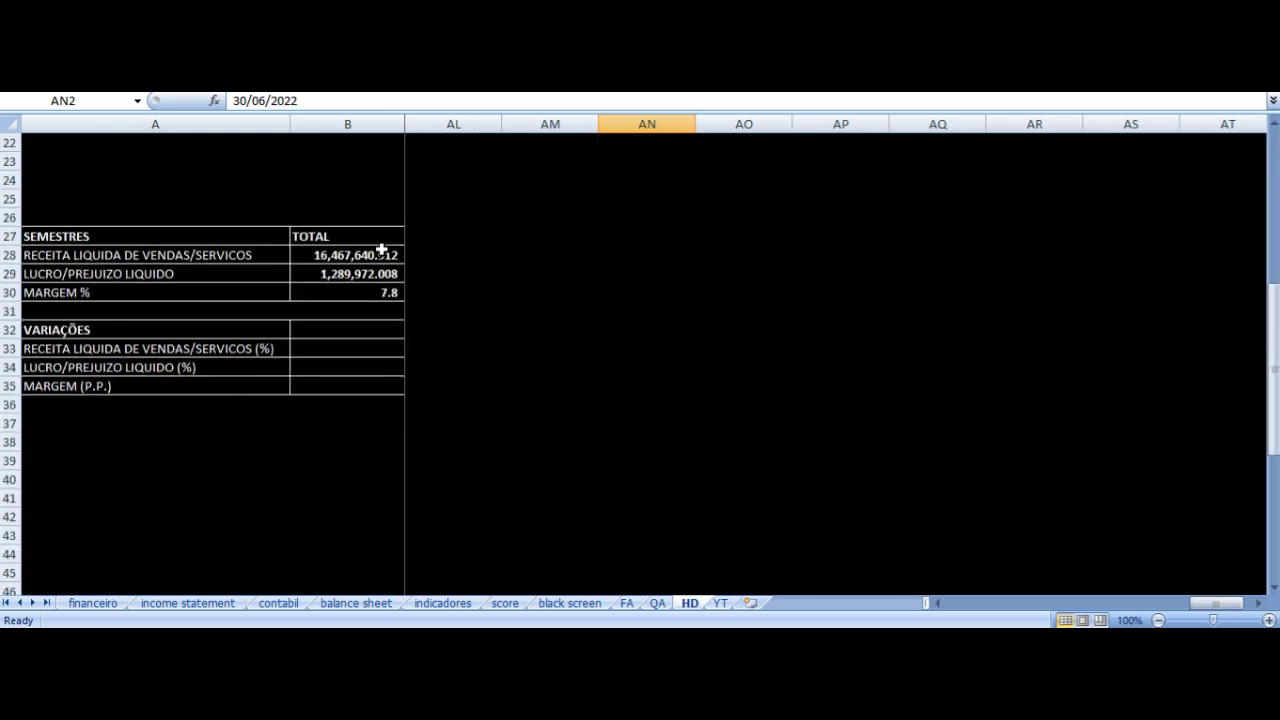
left_click(377, 215)
key("Down")
key("Right")
key("ctrl+Right")
key("Left")
key("Left")
key("Left")
key("Left")
key("Left")
key("Down")
key("Up")
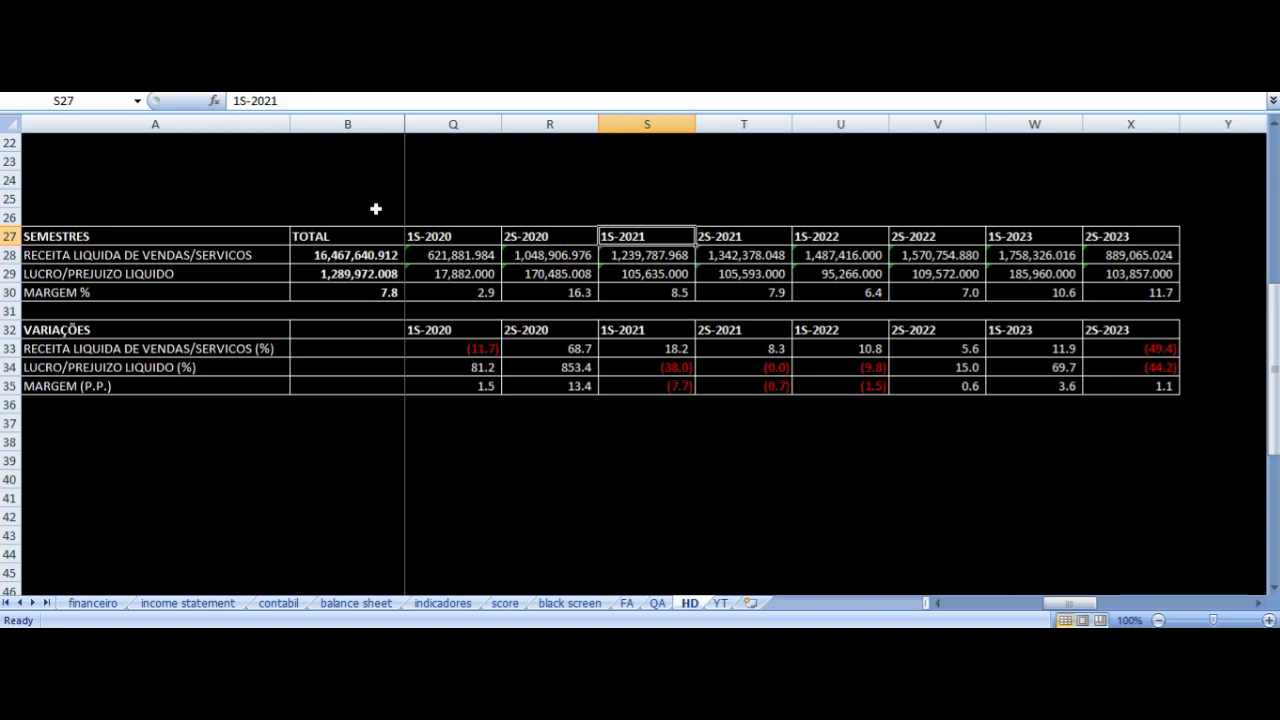
Examine the half-year net revenue from 1S-2020 to 1S-2021 and the 1S-2021 net profit in the SEMESTRES table.
key("Down")
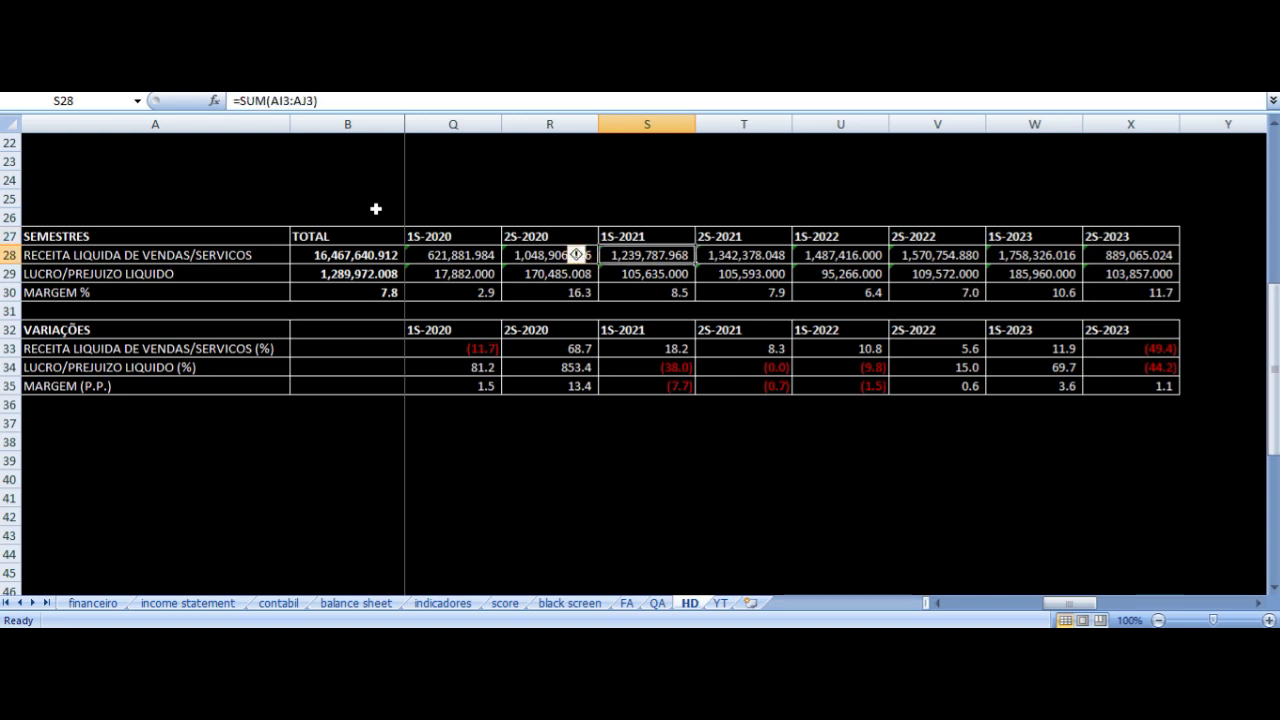
key("Left")
key("Left")
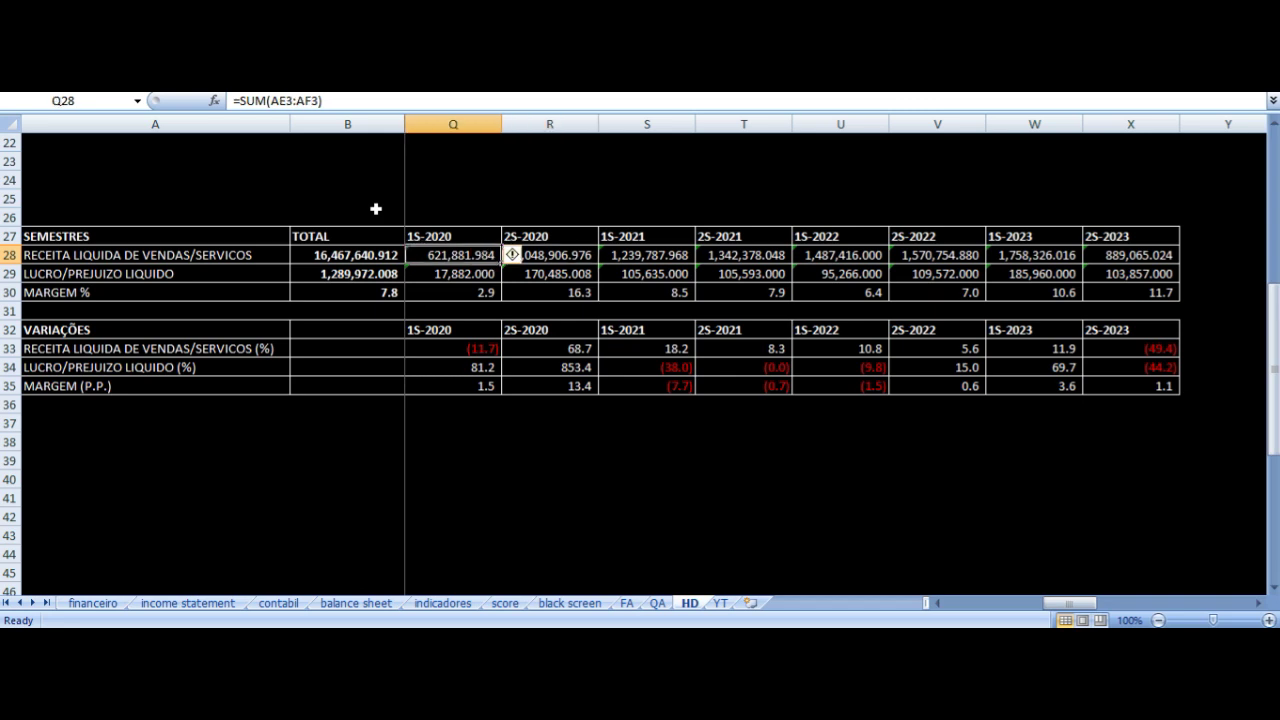
key("Right")
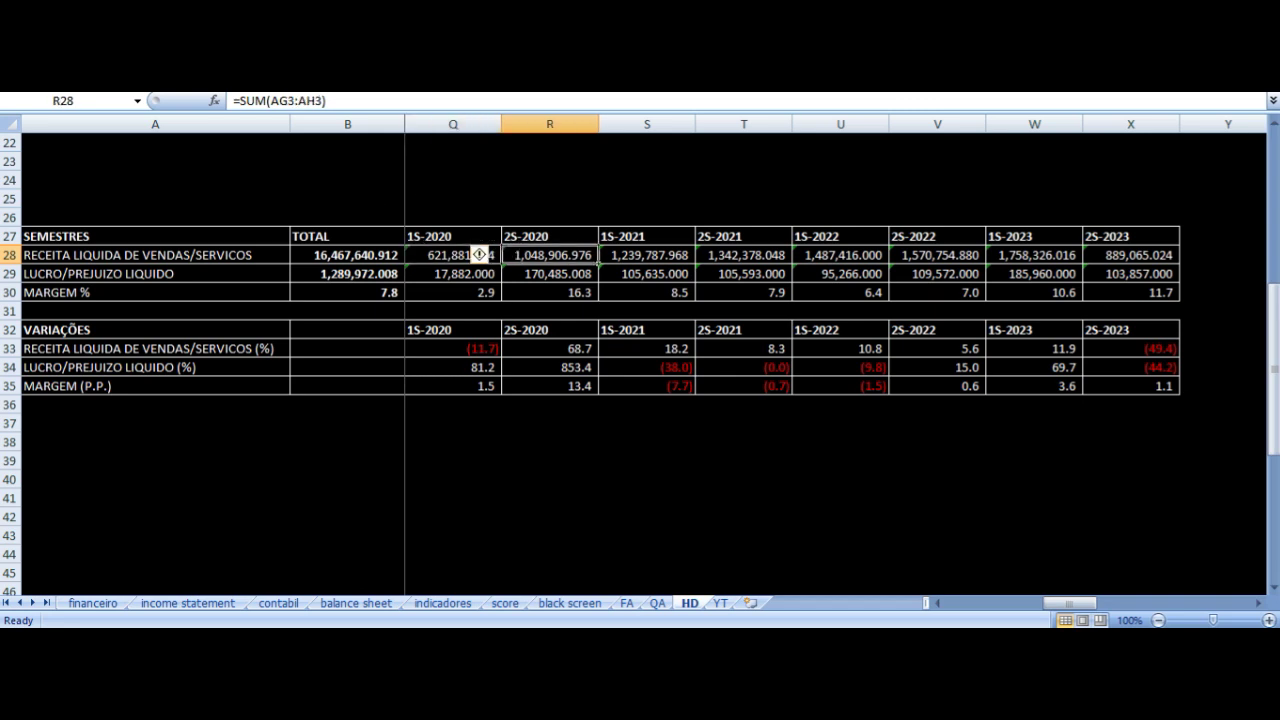
key("Right")
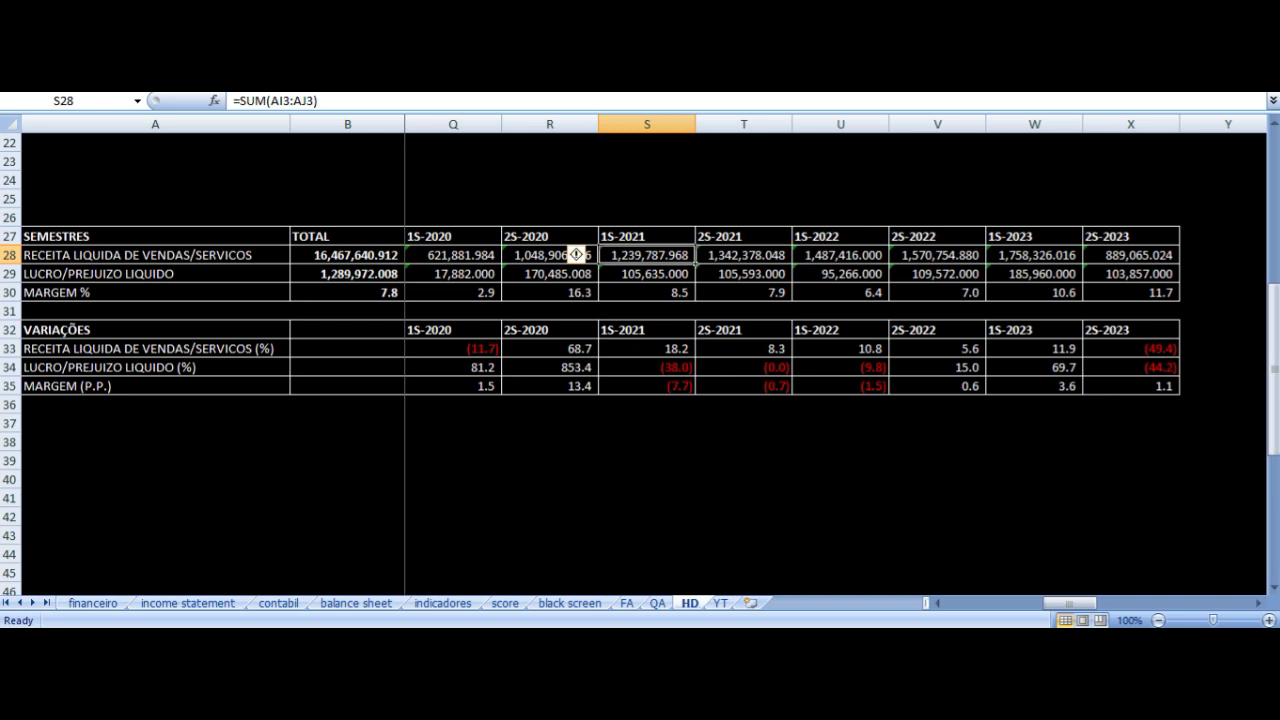
key("Down")
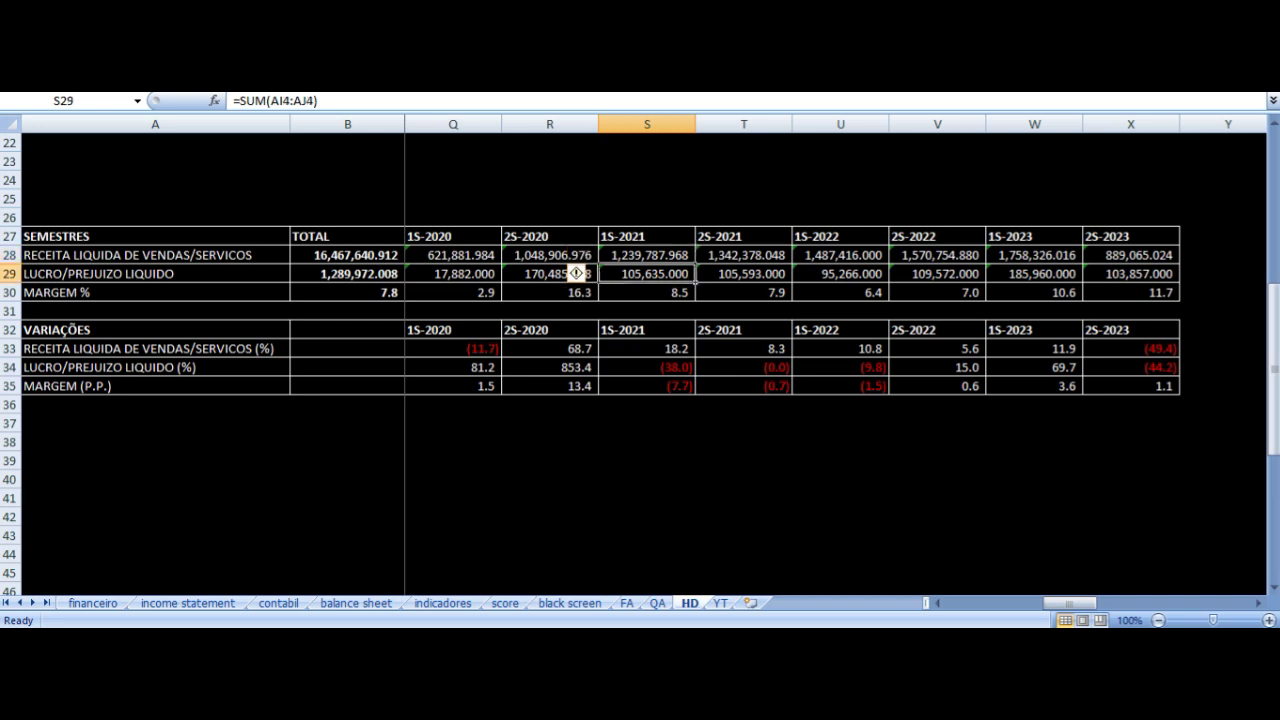
Compare the 2S-2021 net revenue with 1S-2021 and check its percentage change in the VARIAÇÕES table.
key("Right")
key("Down")
key("Down")
key("Down")
key("Down")
key("Up")
key("Up")
key("Up")
key("Up")
key("Up")
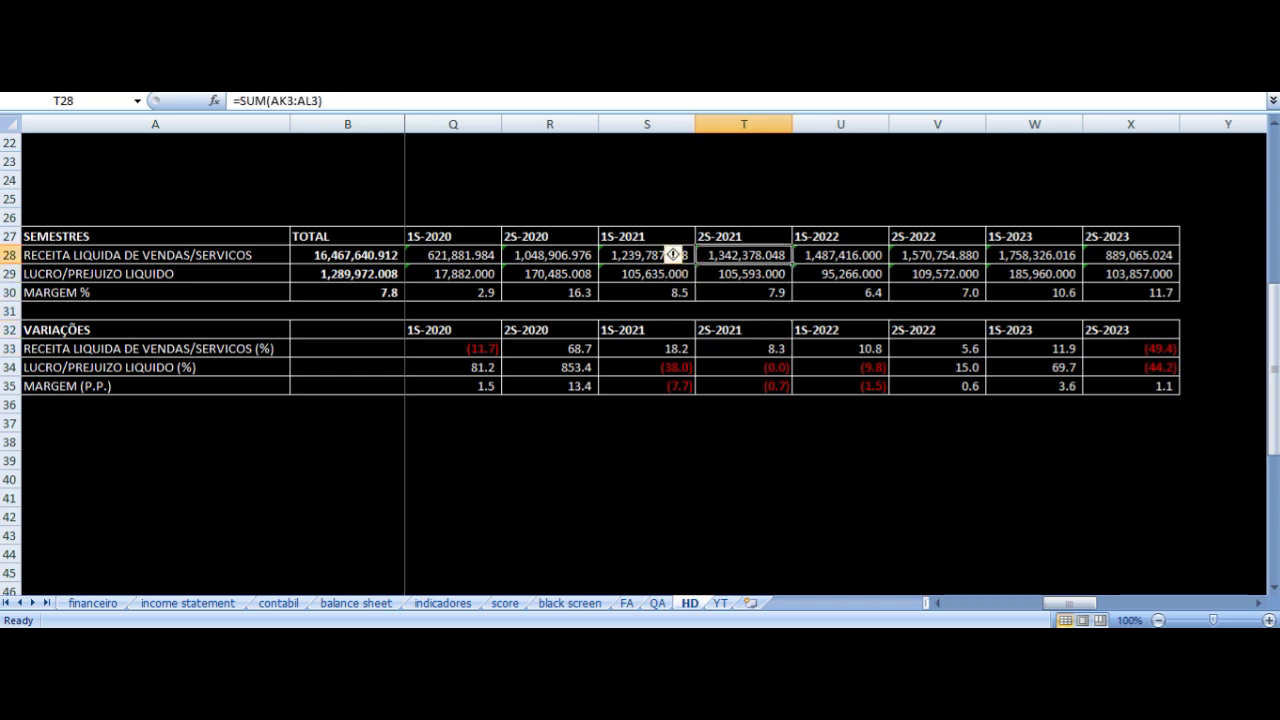
key("Left")
key("Right")
key("Down")
key("Down")
key("Down")
key("Down")
key("Down")
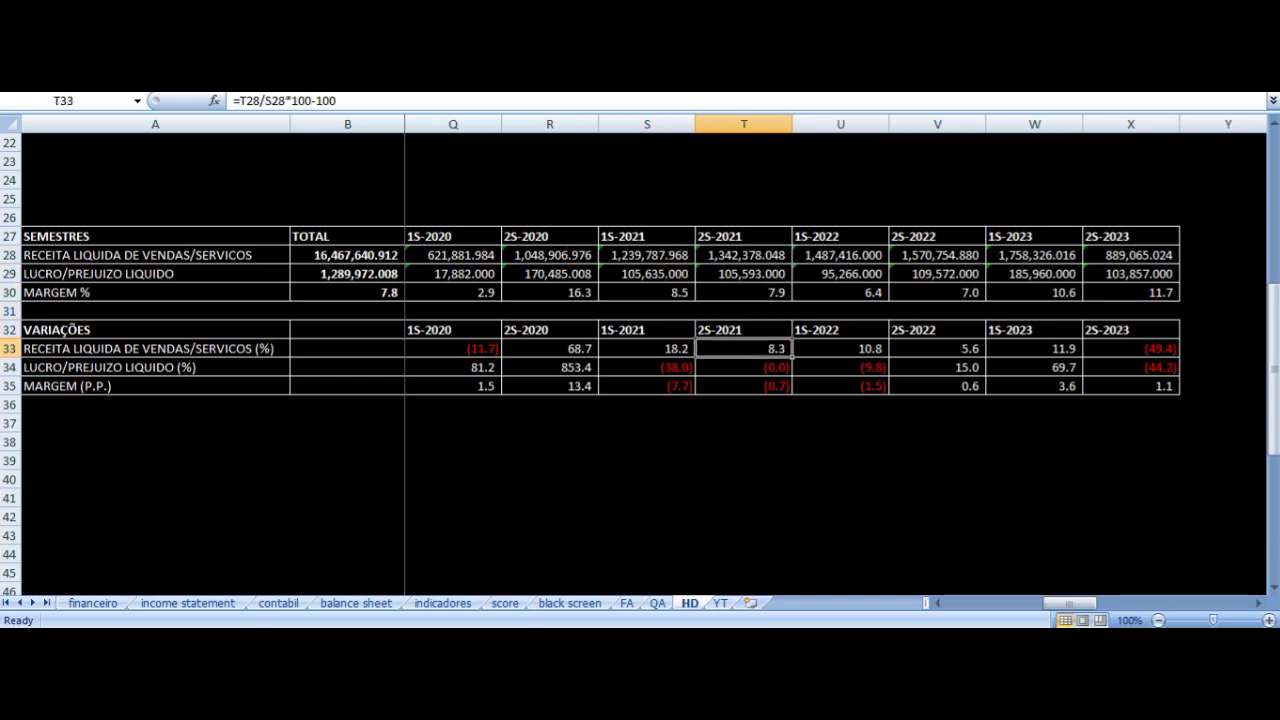
Examine the 2S-2021 net profit and margin in the SEMESTRES table.
key("Up")
key("Up")
key("Up")
key("Up")
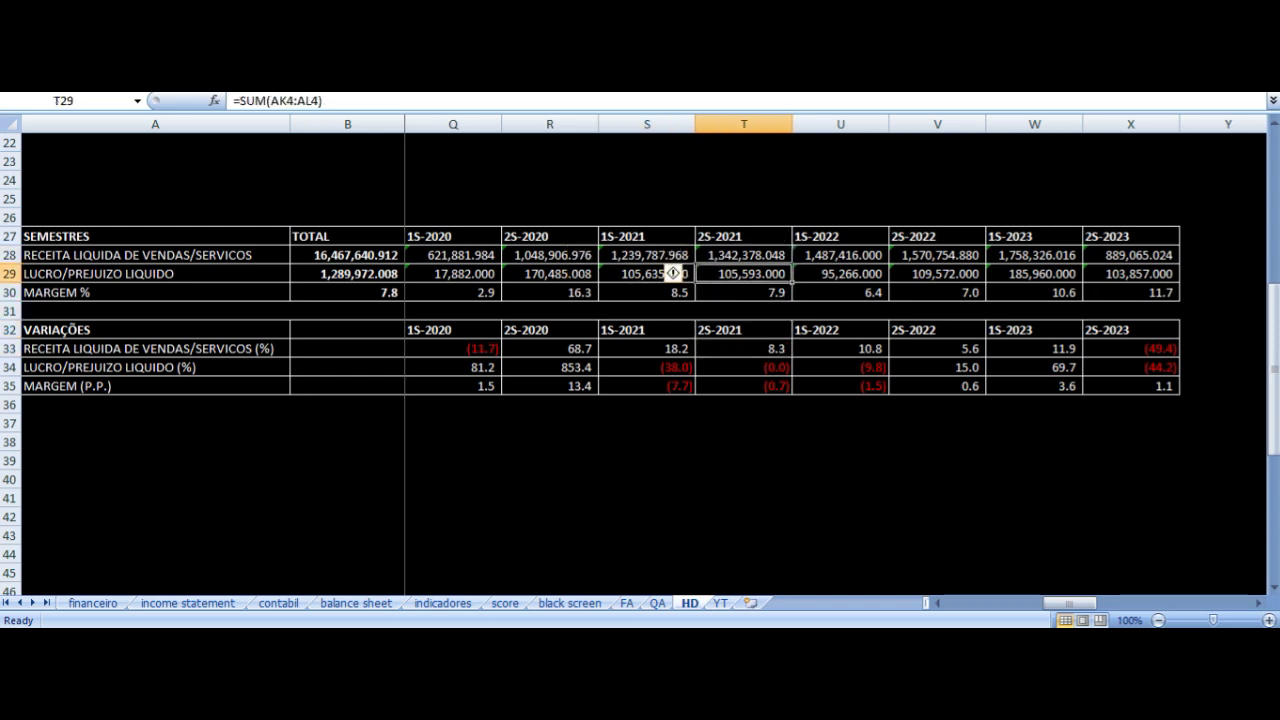
key("Down")
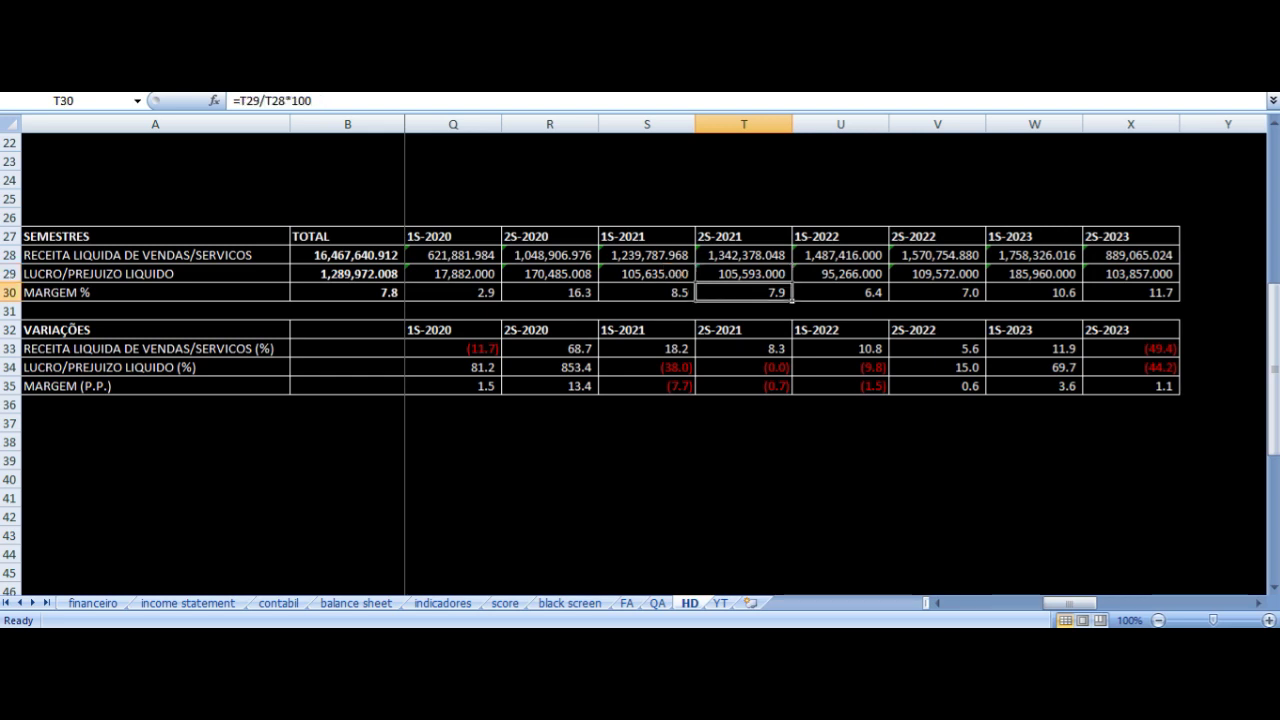
key("Up")
key("Up")
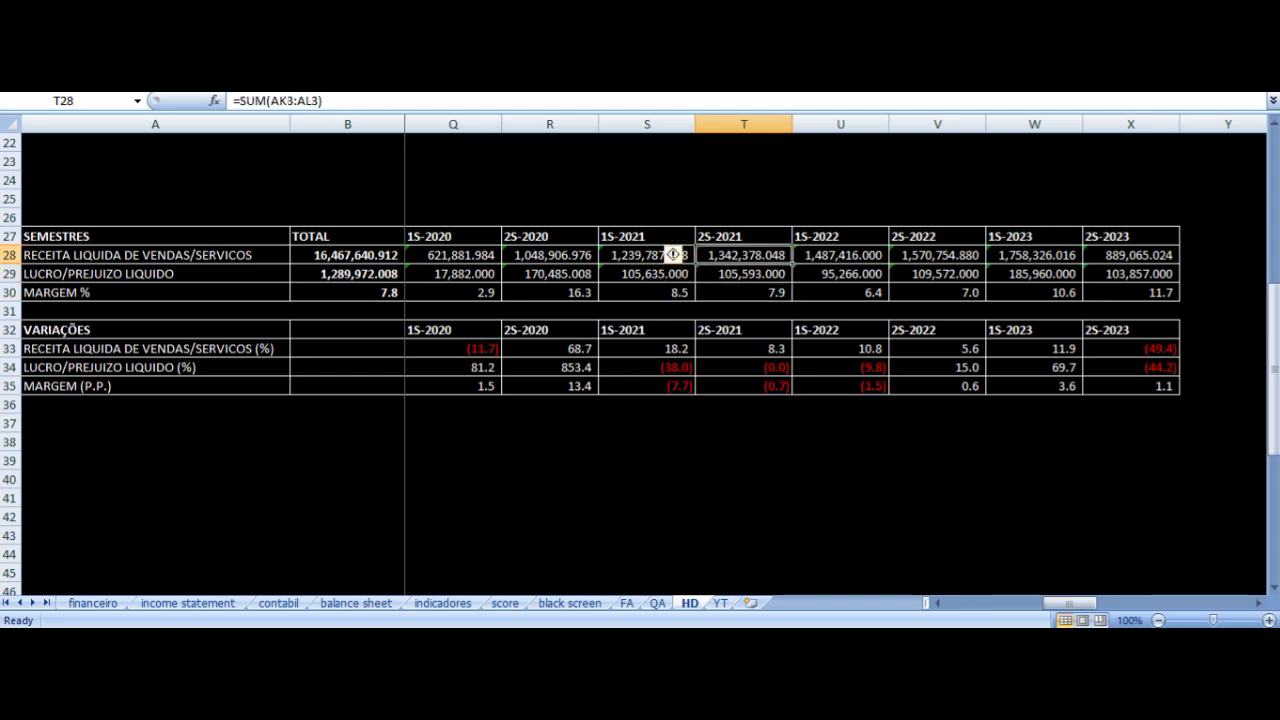
Examine the net revenue and net profit of 1S-2022 and 2S-2022 in the SEMESTRES table.
key("Right")
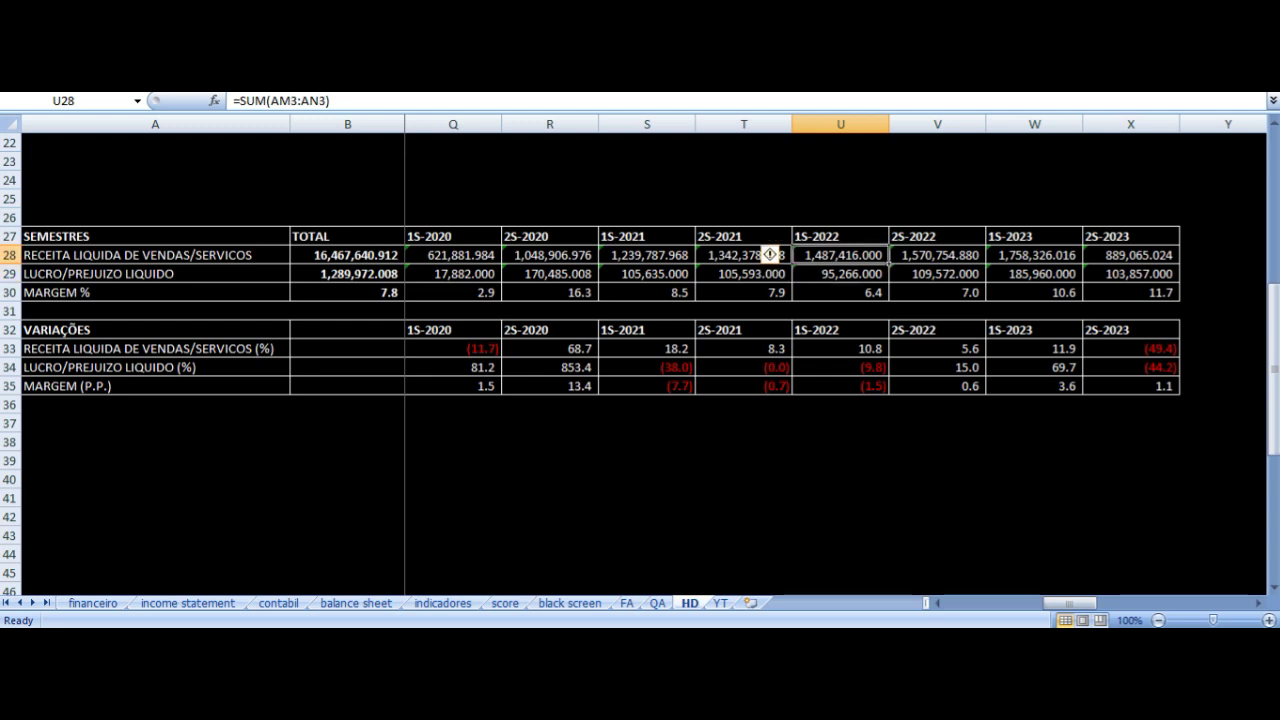
key("Down")
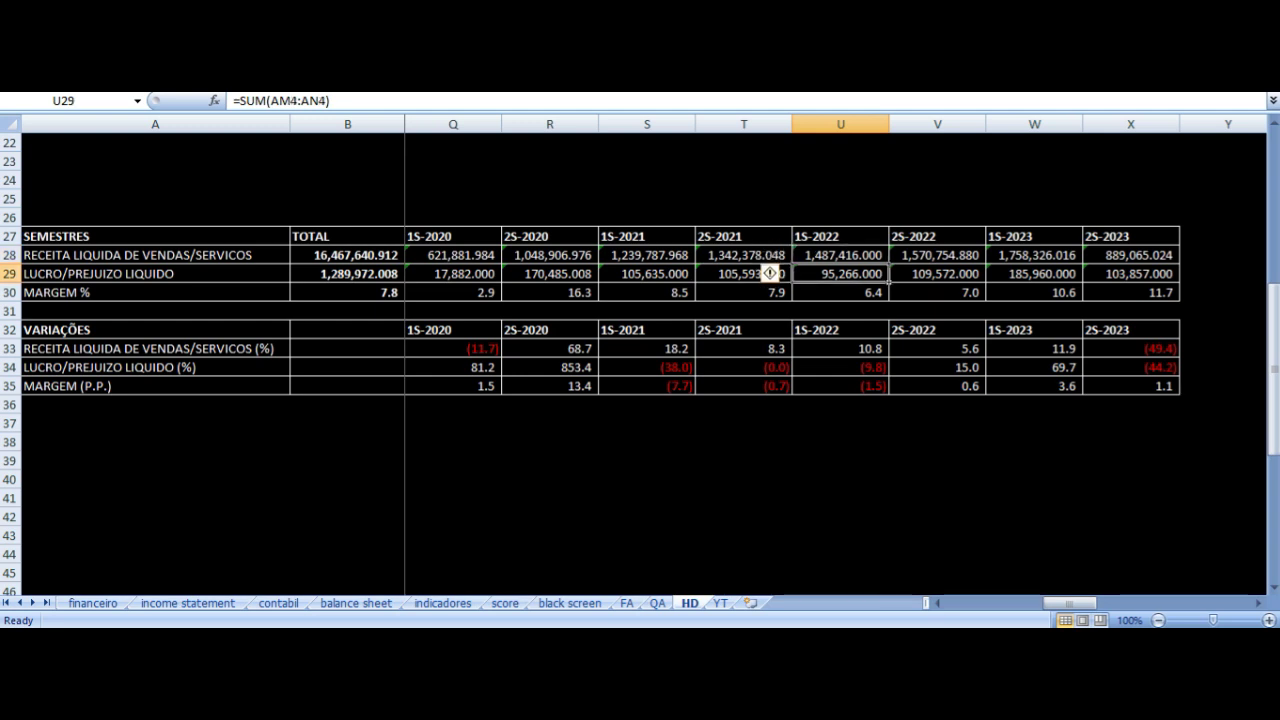
key("Up")
key("Right")
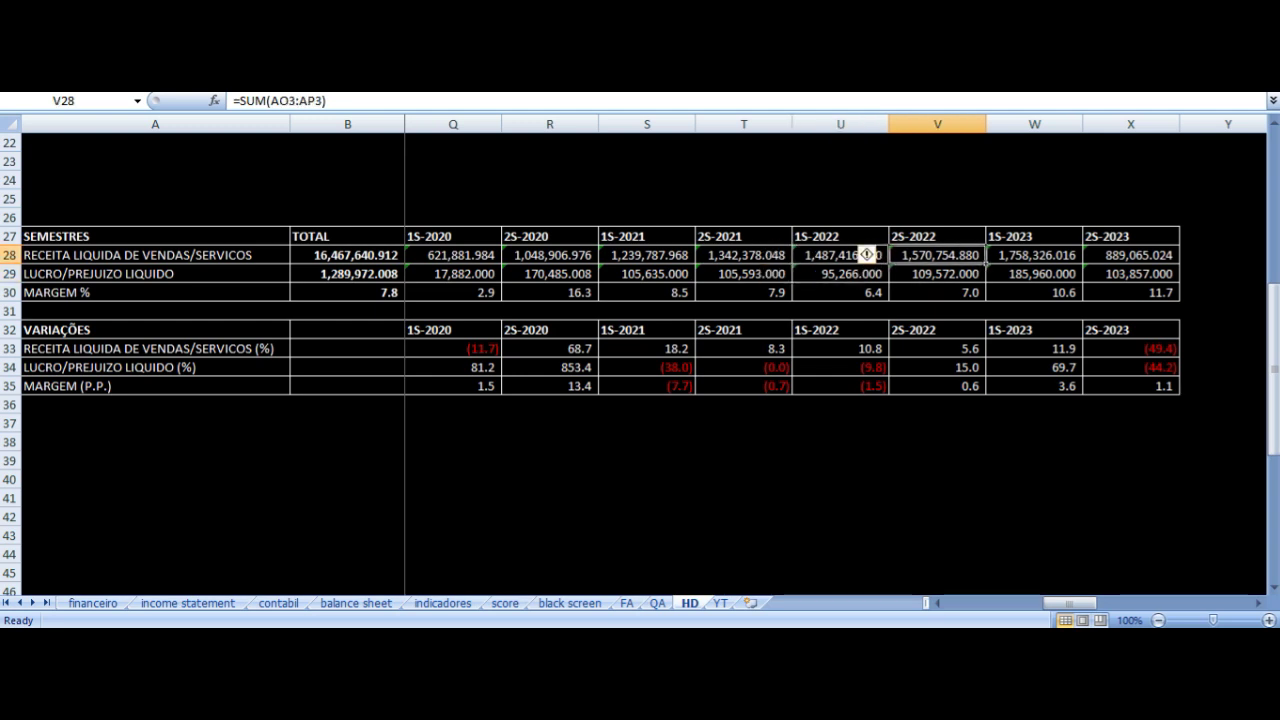
key("Down")
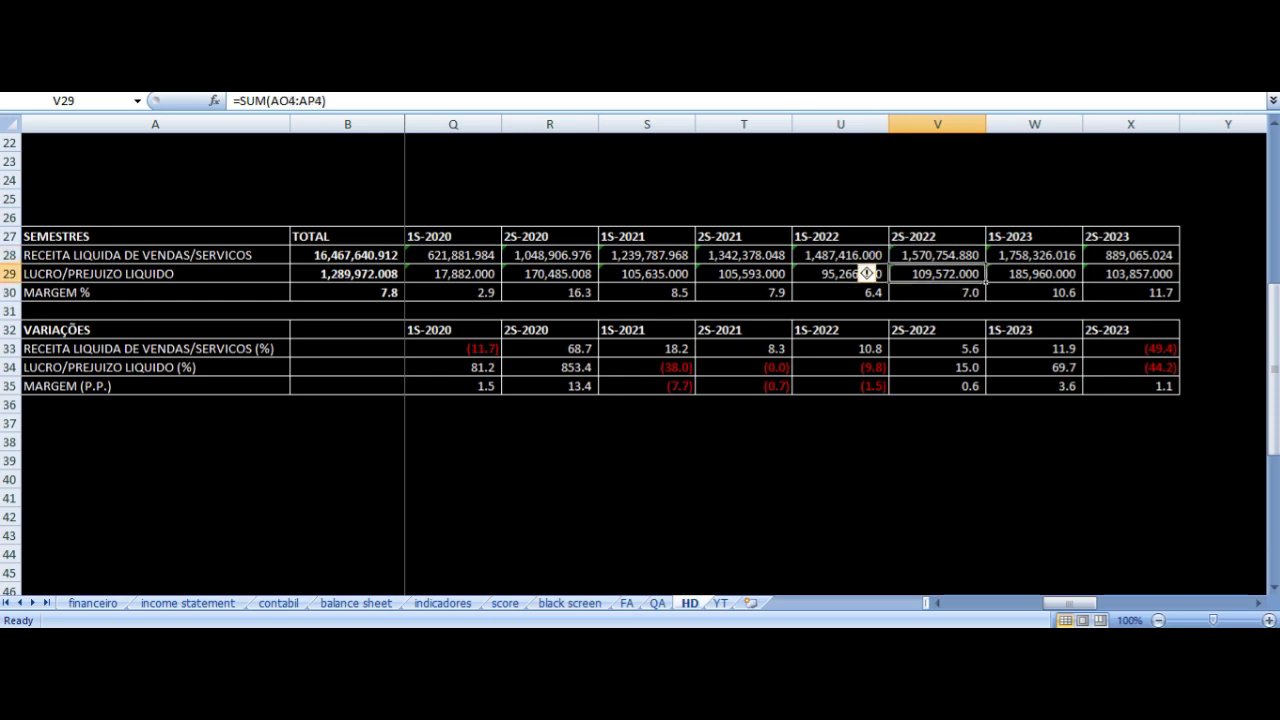
key("Up")
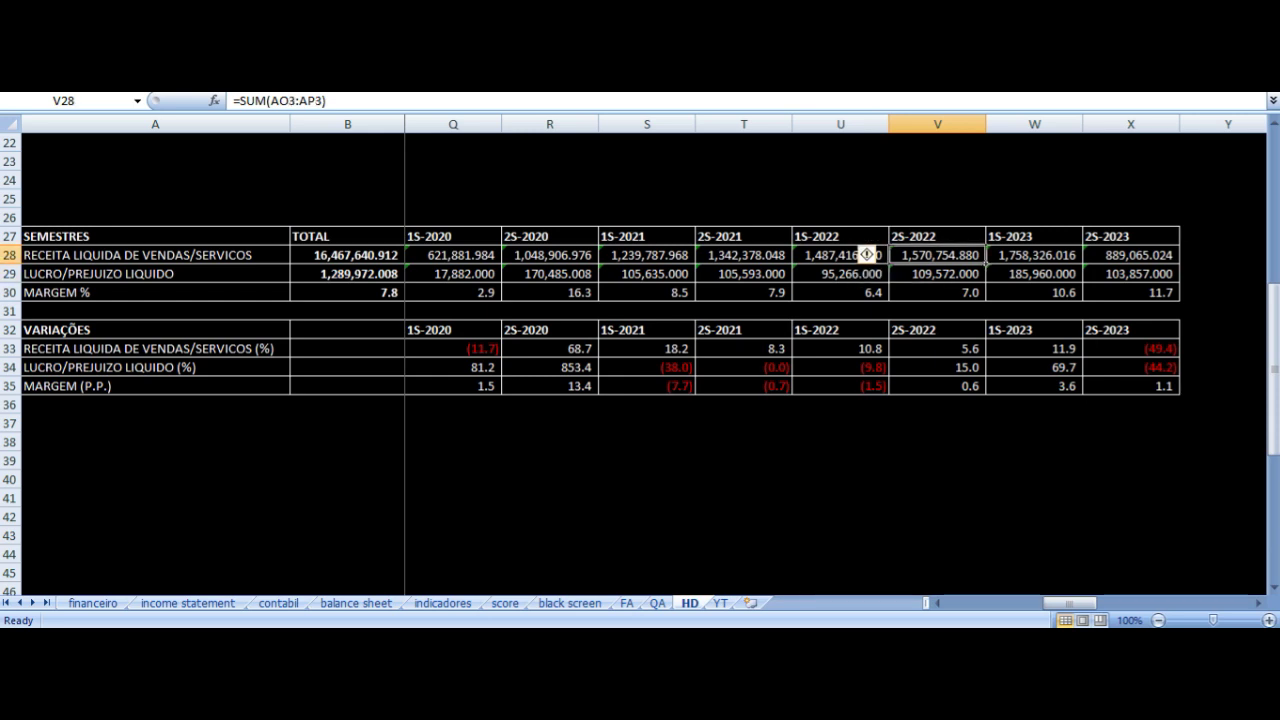
Compare the 1S-2023 net revenue with 2S-2022, and examine the 1S-2023 net profit and margin.
key("Right")
key("Left")
key("Right")
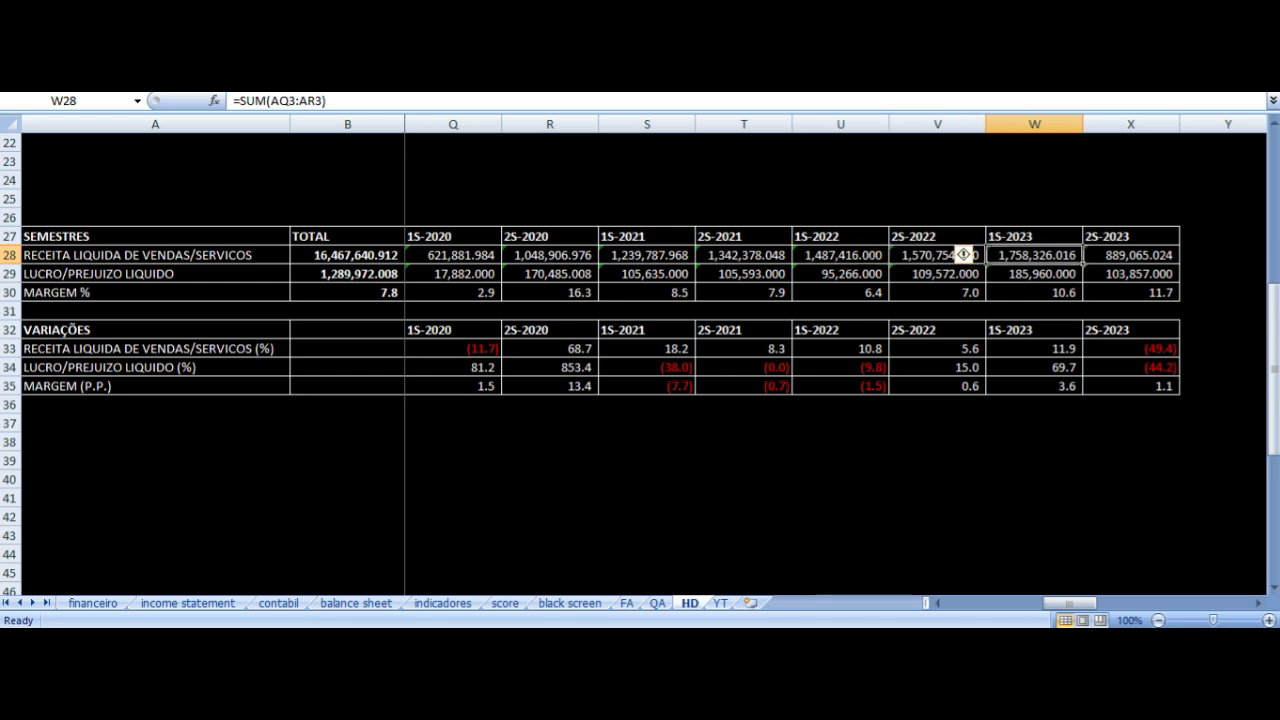
key("Left")
key("Right")
key("Down")
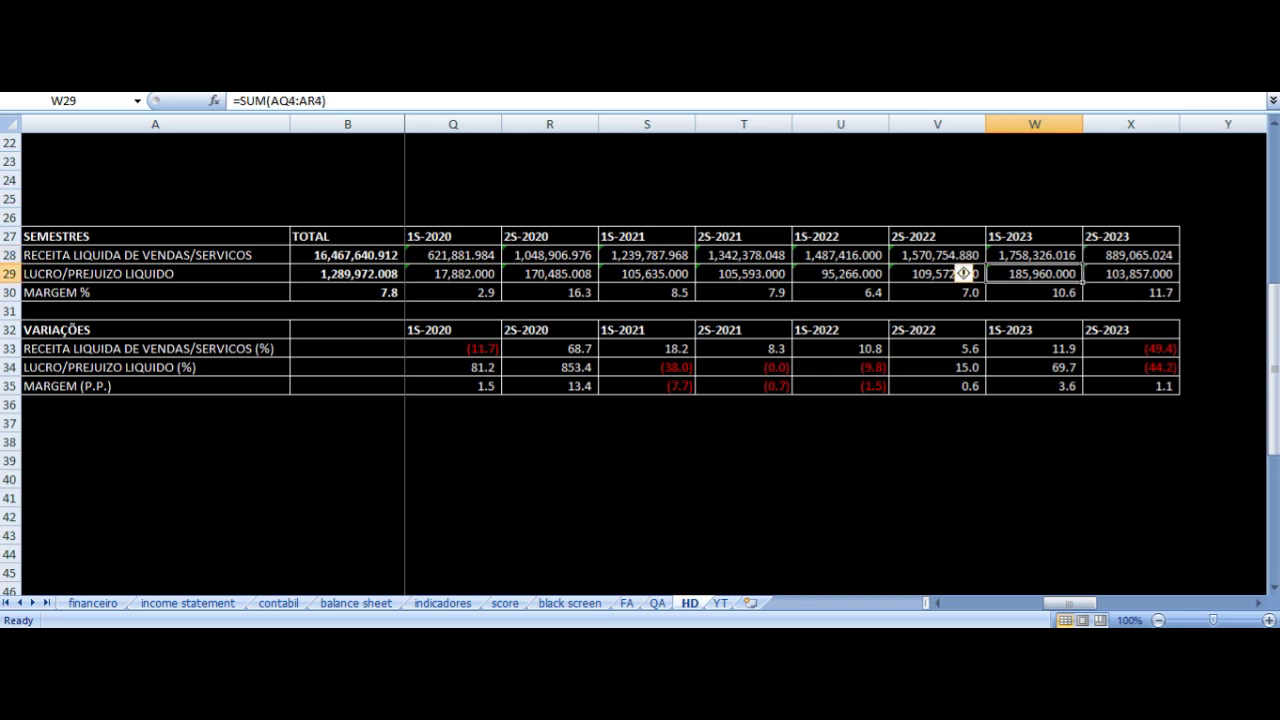
key("Down")
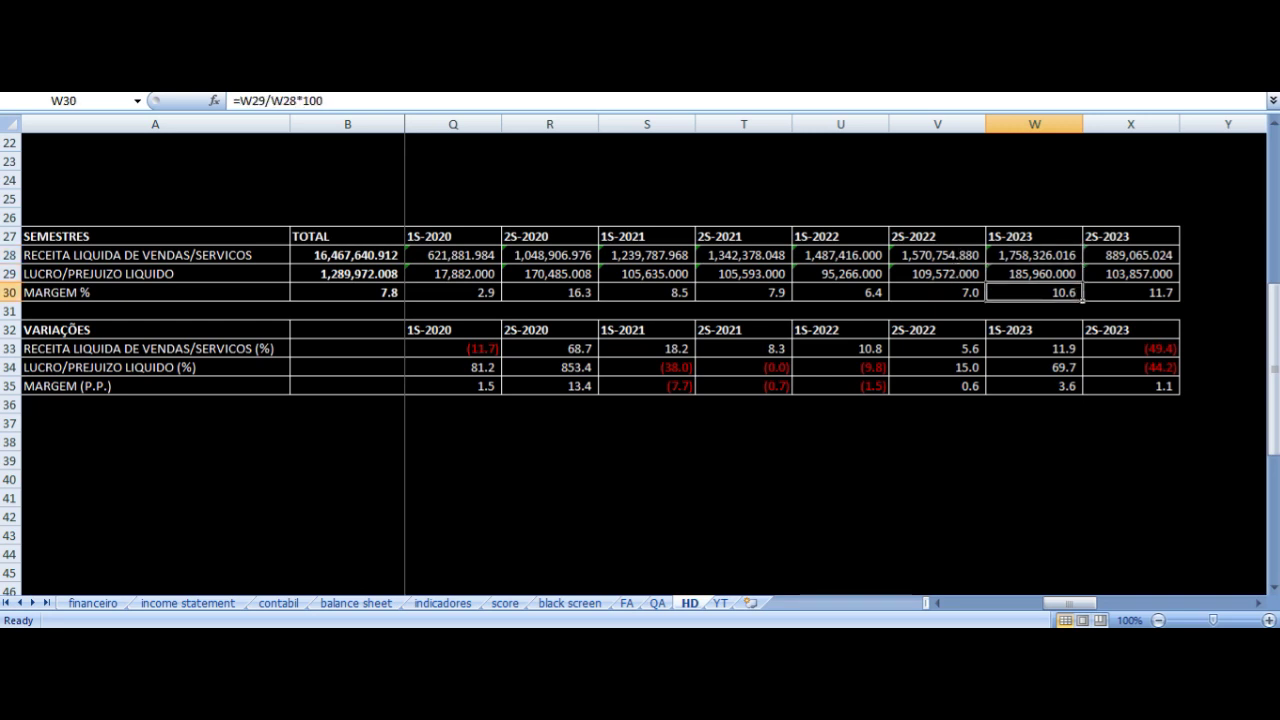
key("Up")
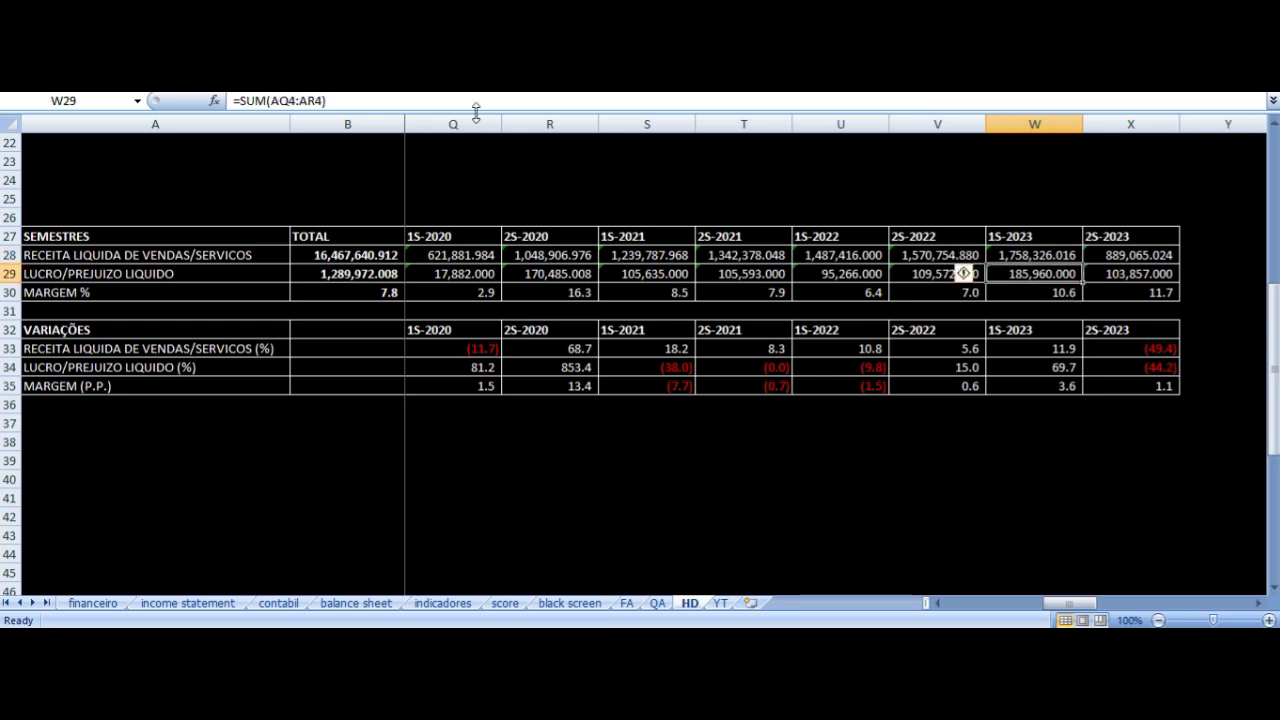
Switch to the Yahoo Finance FRAS3.SA chart and narrow its time span to about the last year.
key("alt+Tab")
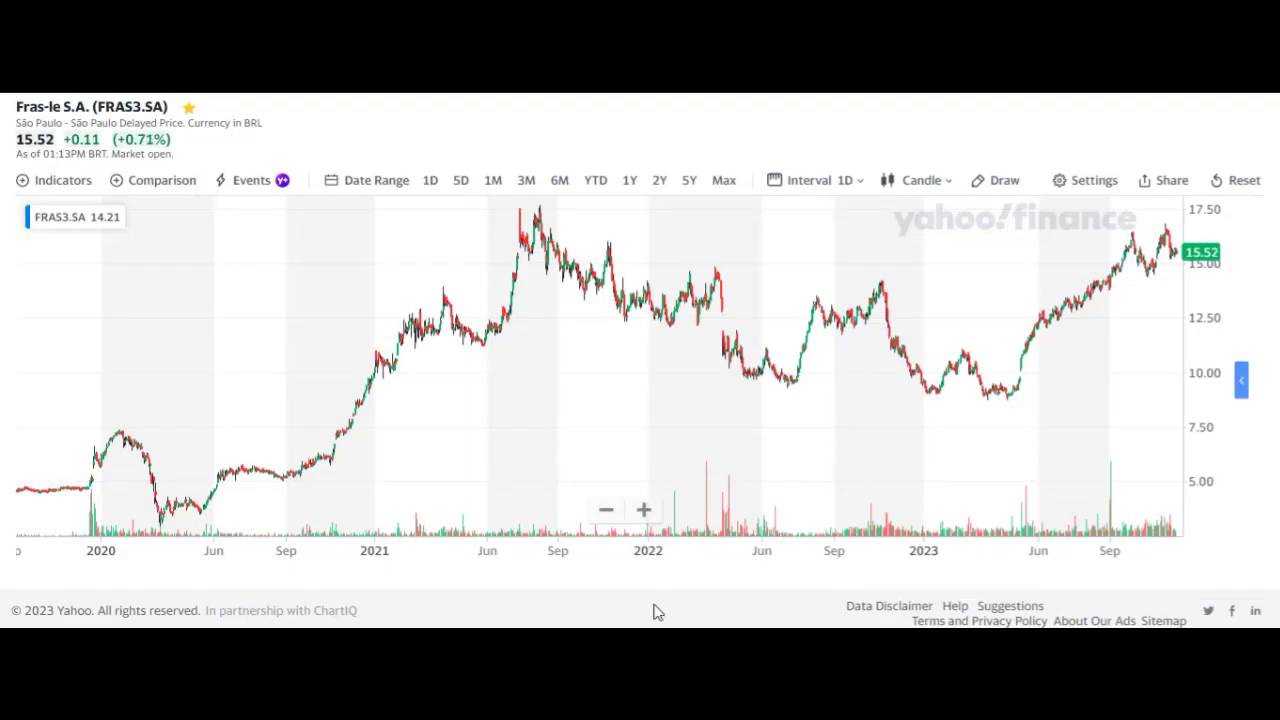
scroll(740, 417, "up", 5)
scroll(714, 476, "up", 4)
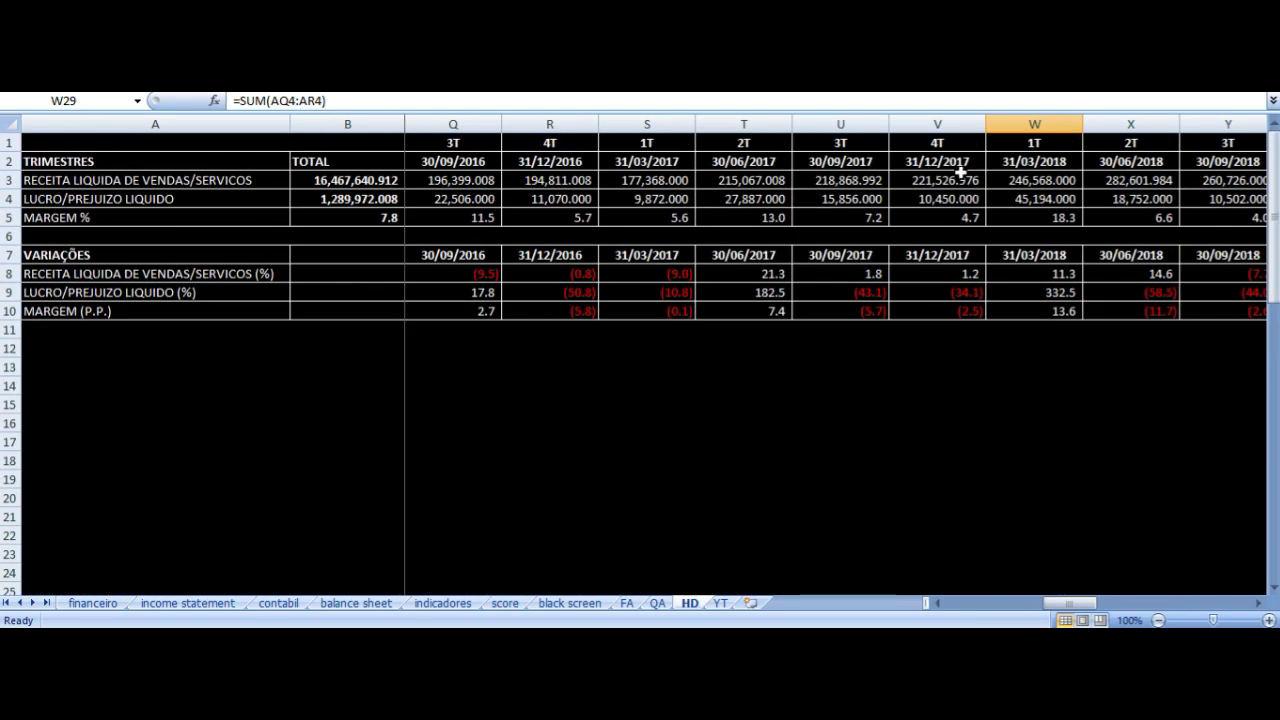
Return to the TRIMESTRES table in the HD sheet and examine the net revenue for the quarter ended 31/03/2023.
left_click(958, 168)
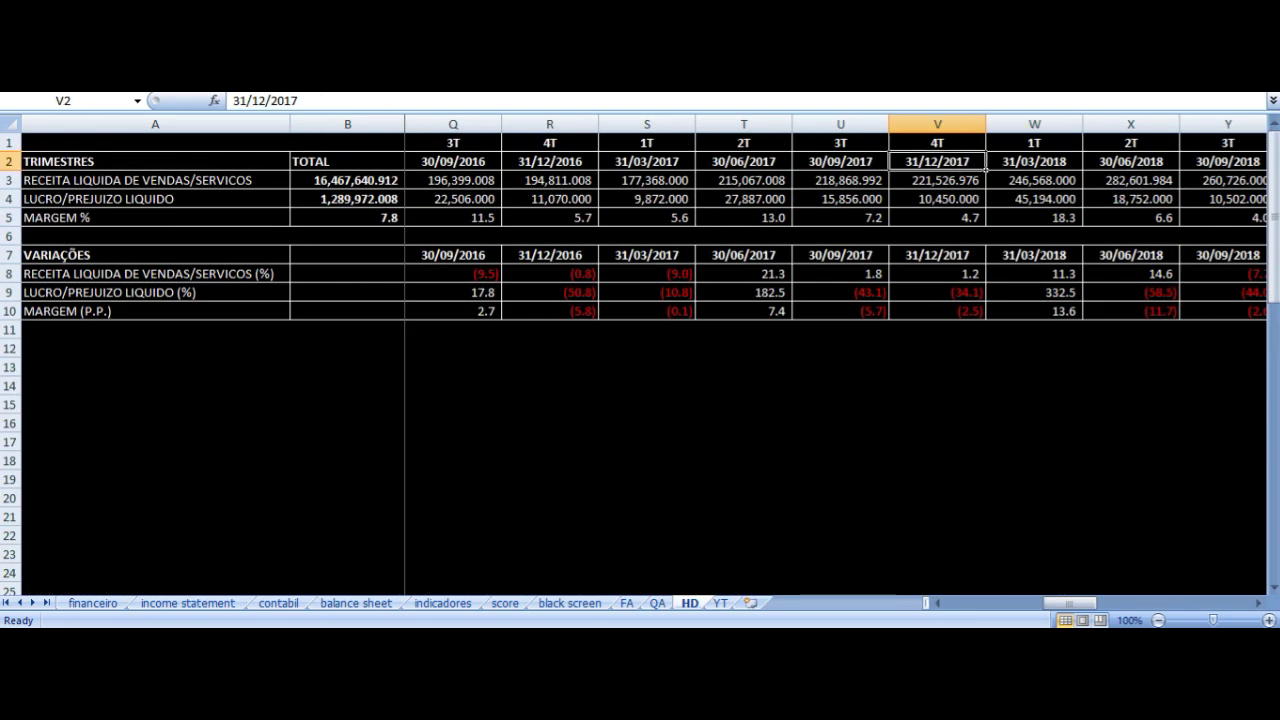
key("ctrl+Right")
key("Left")
key("Left")
key("Left")
key("Down")
key("Up")
key("Up")
key("Down")
key("Down")
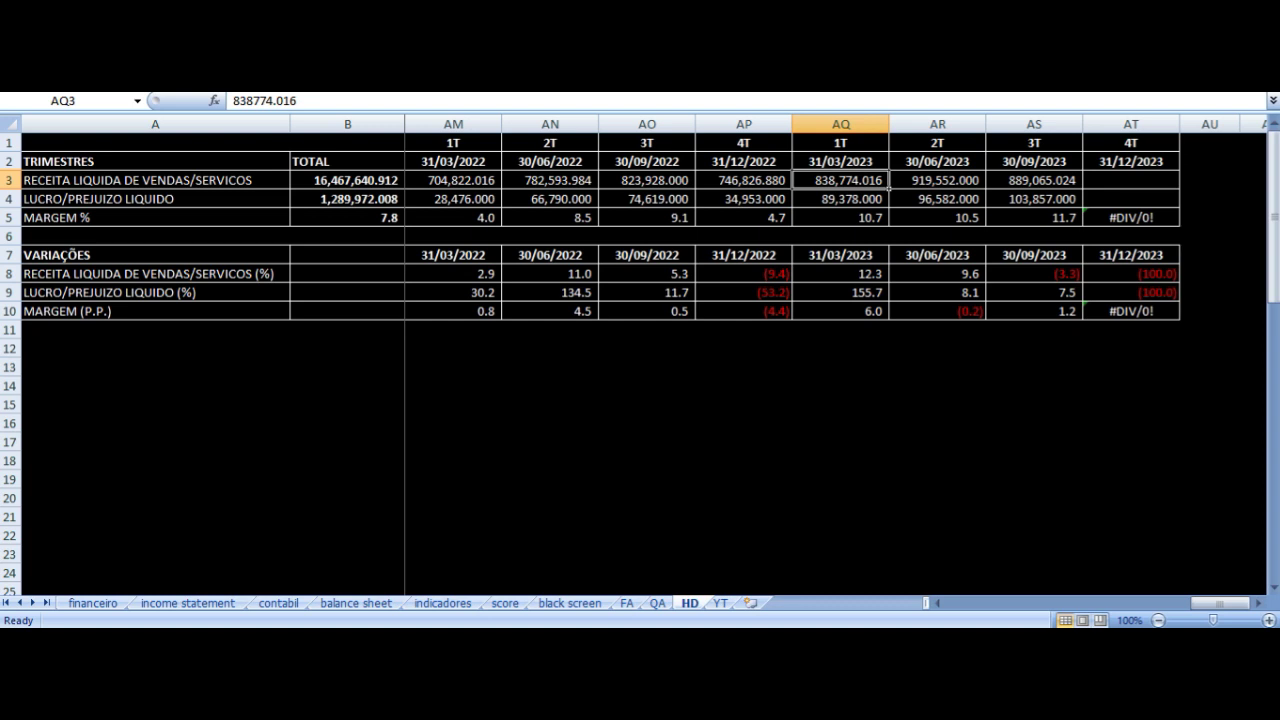
Check the 31/03/2023 quarter's net profit and the net revenue for the quarter ended 30/06/2023.
key("Down")
key("Up")
key("Right")
key("Up")
key("Up")
key("Down")
key("Down")
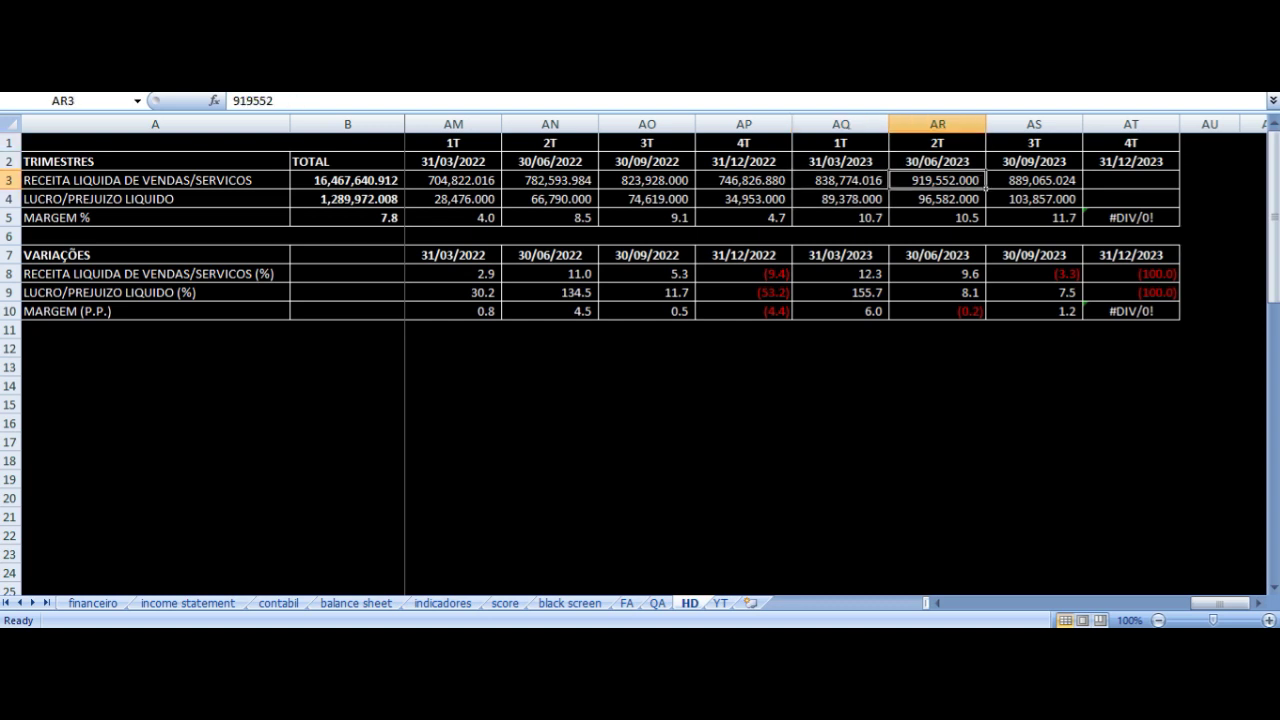
Examine the net revenue and net profit for the 3T quarter ended 30/09/2023.
key("Right")
key("Up")
key("Up")
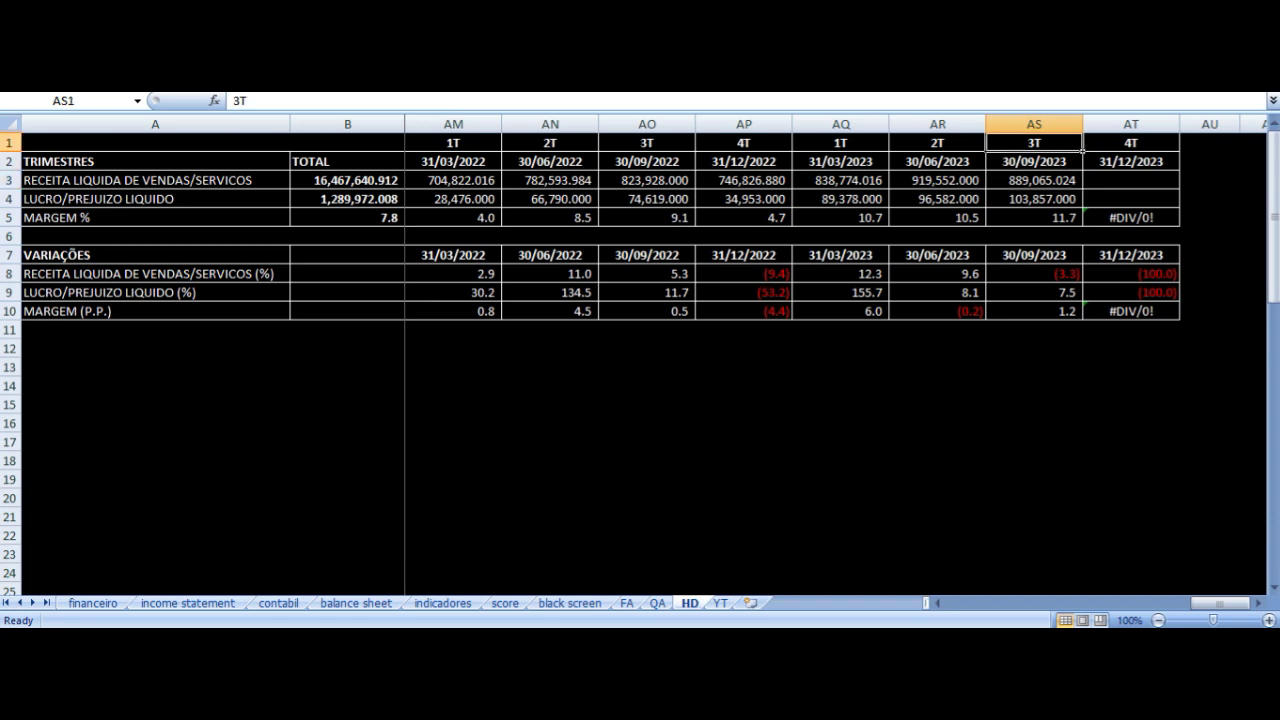
key("Down")
key("Down")
key("Down")
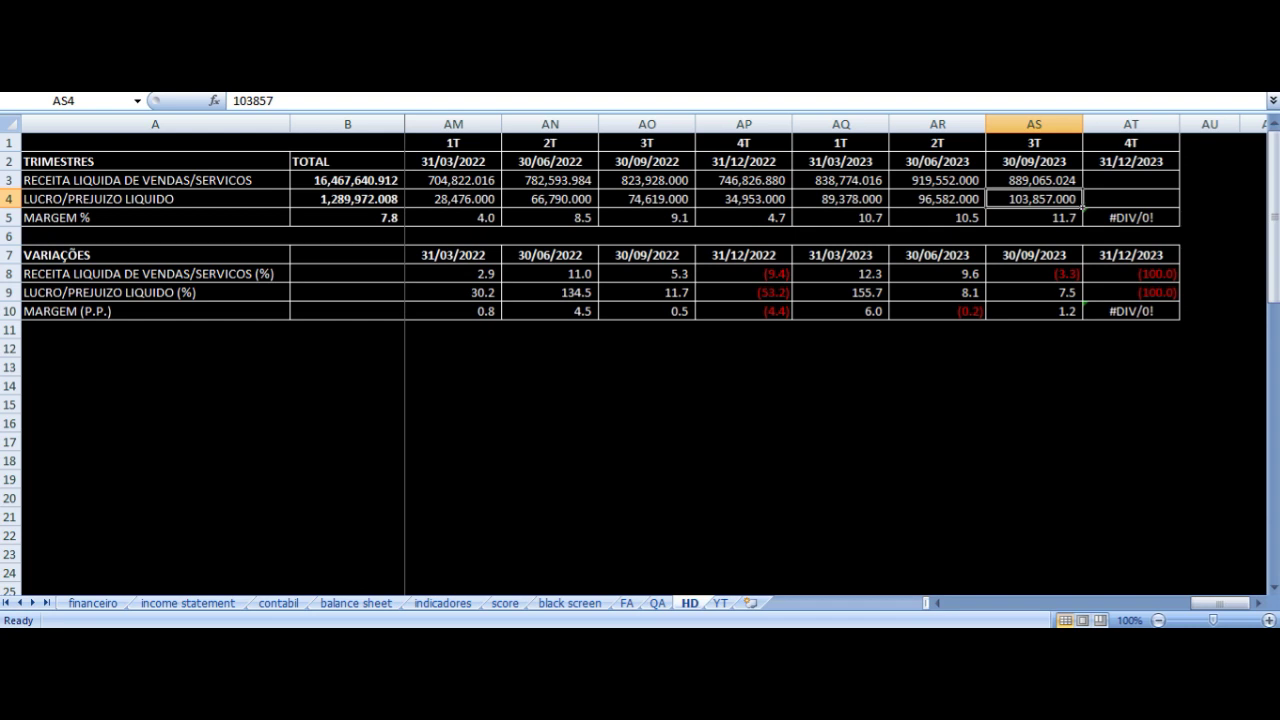
key("Up")
key("Up")
key("Up")
key("Down")
key("Down")
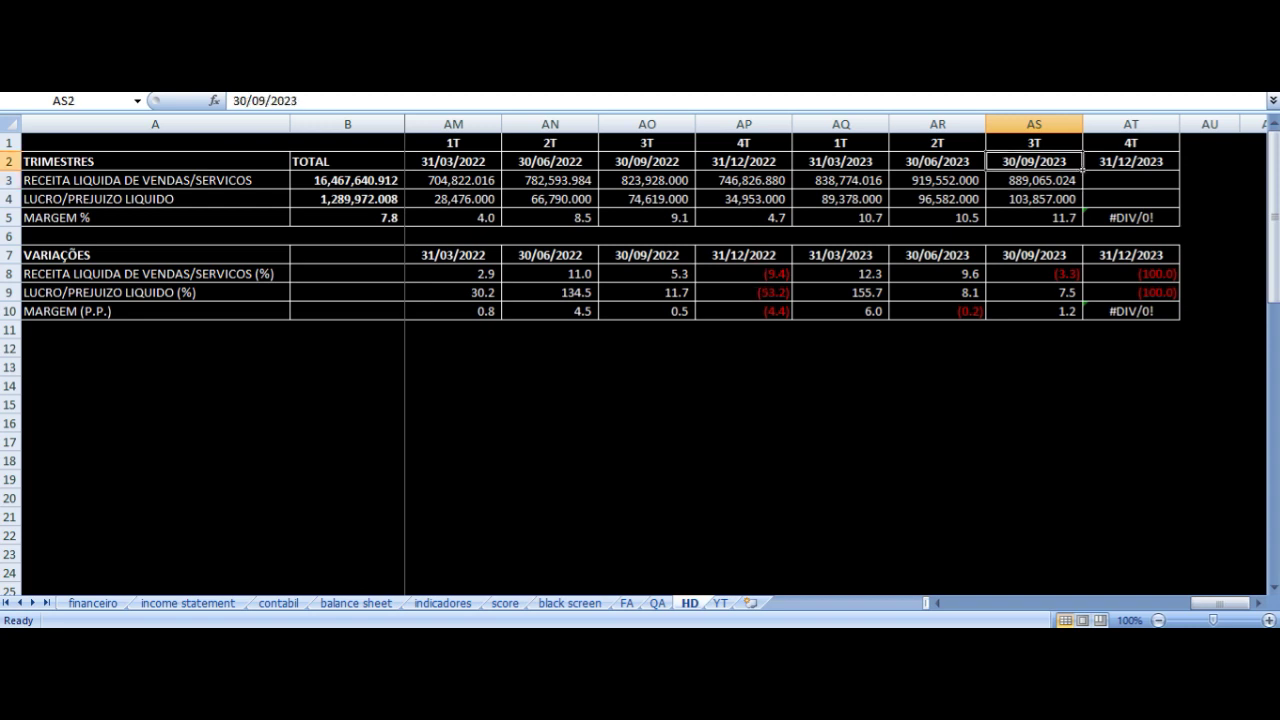
Go back through the quarter dates in the TRIMESTRES table from 30/09/2023 to 31/03/2022.
key("Up")
key("Left")
key("Left")
key("Left")
key("Left")
key("Left")
key("Left")
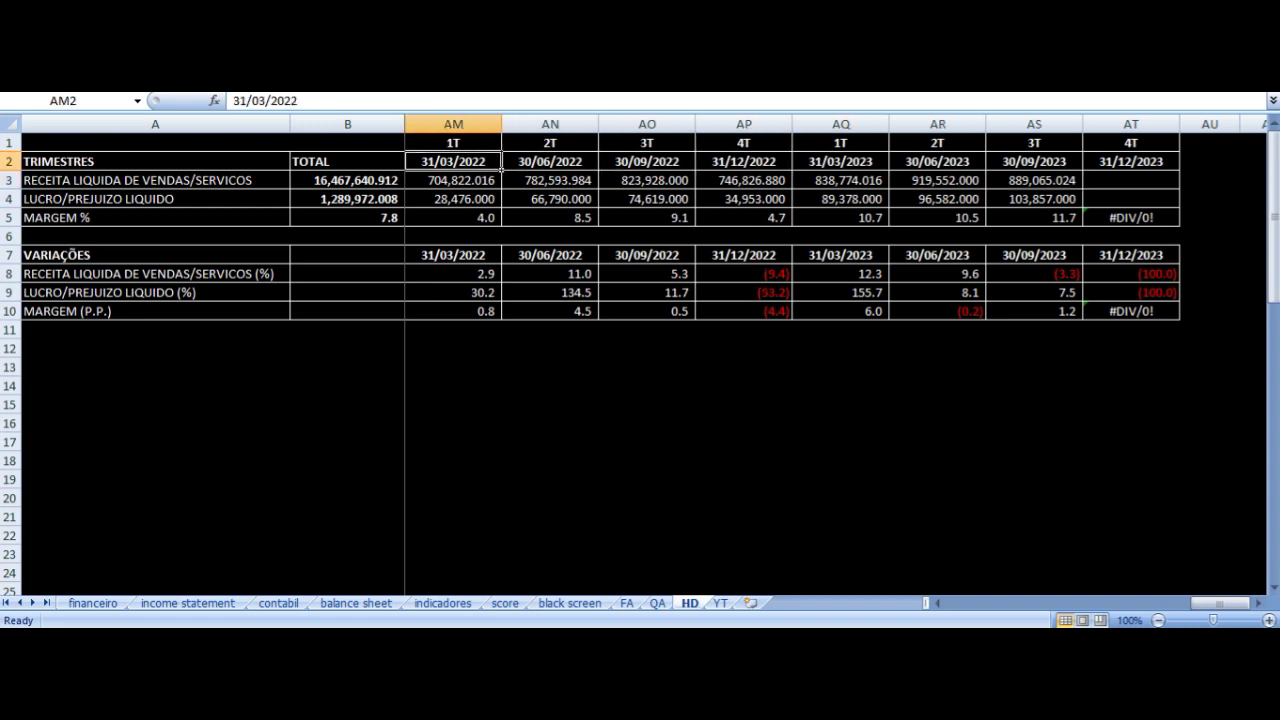
Bring up the ANOS table in the HD sheet, starting from its row 51 header.
scroll(420, 355, "down", 13)
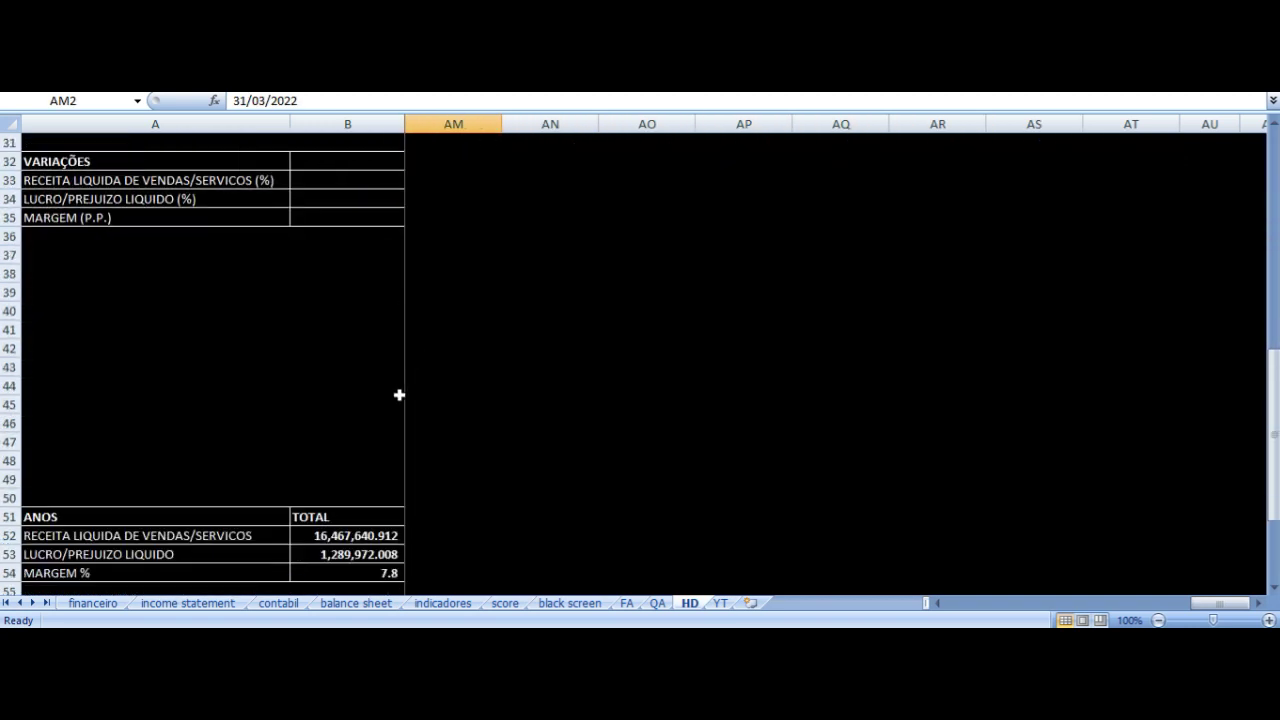
left_click(351, 313)
key("Down")
key("Down")
key("ctrl+Right")
key("ctrl+Left")
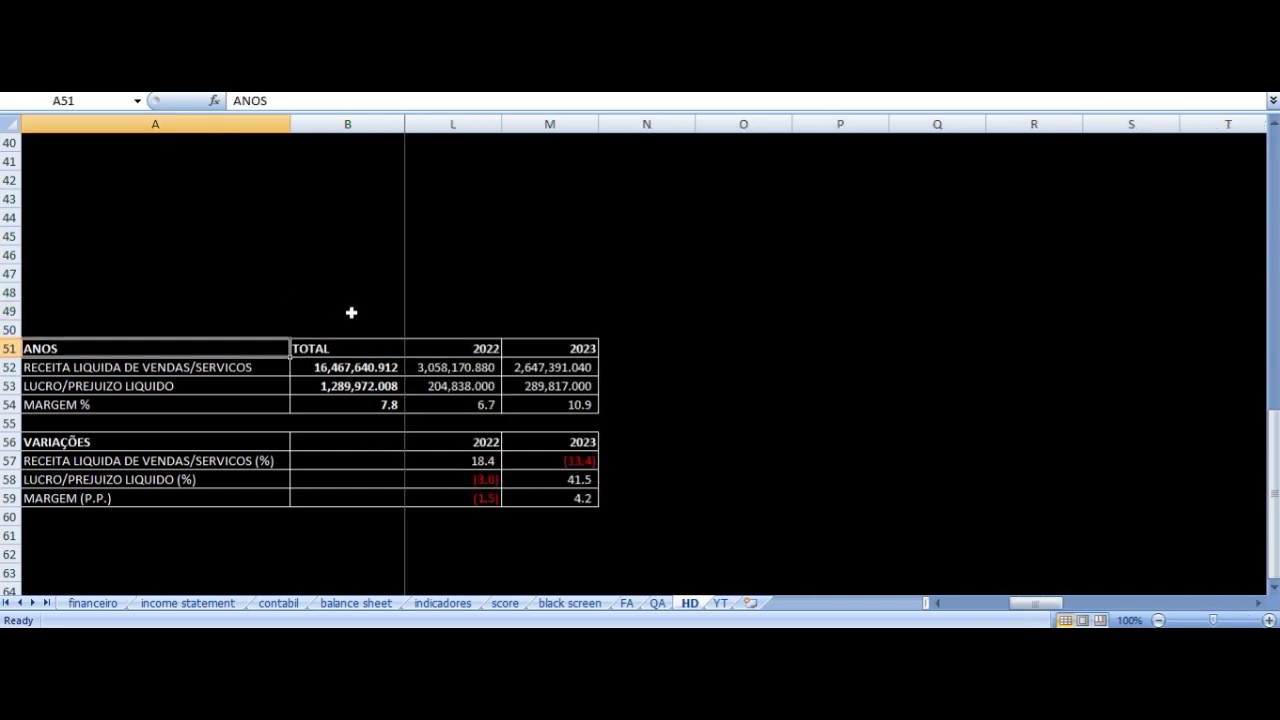
Look through the yearly revenue, profit and margin columns of the ANOS table from 2013 to 2023.
key("Right")
key("Right")
key("Right")
key("Right")
key("Right")
key("Right")
key("Right")
key("Right")
key("Right")
key("Right")
key("Right")
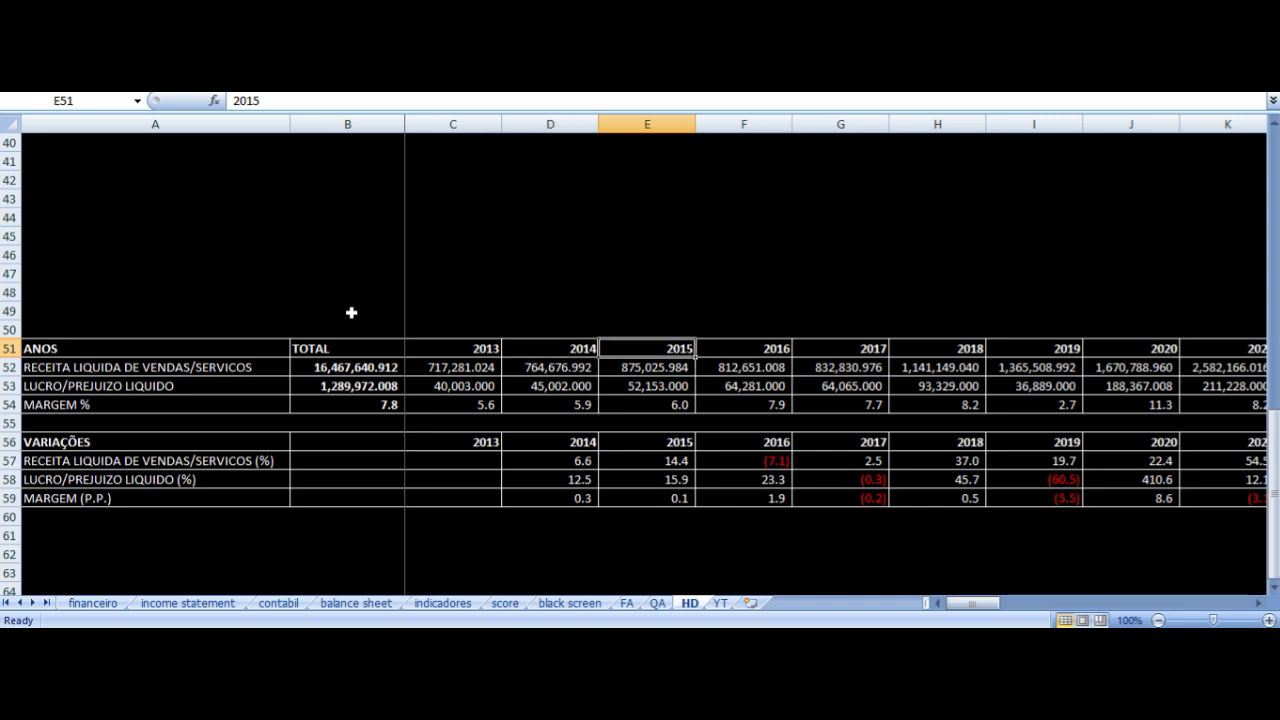
key("Right")
key("Right")
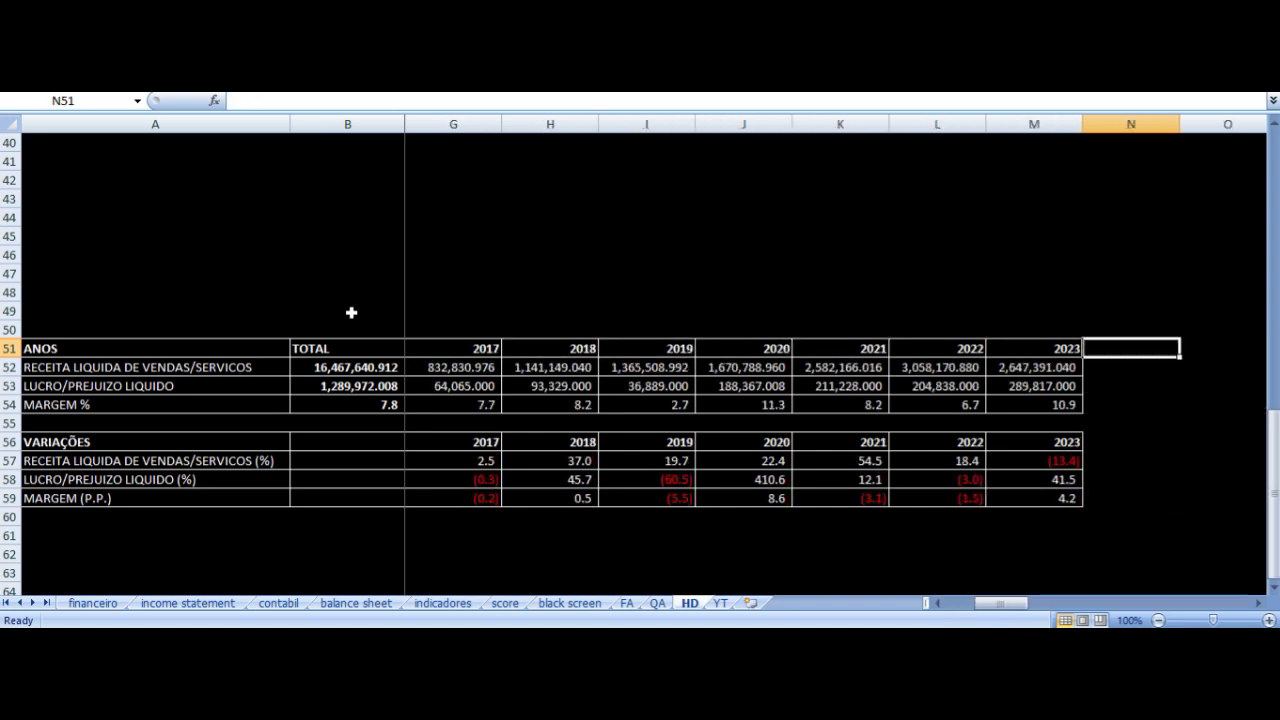
Examine the yearly net profit in the ANOS table from 2021 back to 2019.
key("Left")
key("Left")
key("Left")
key("Down")
key("Down")
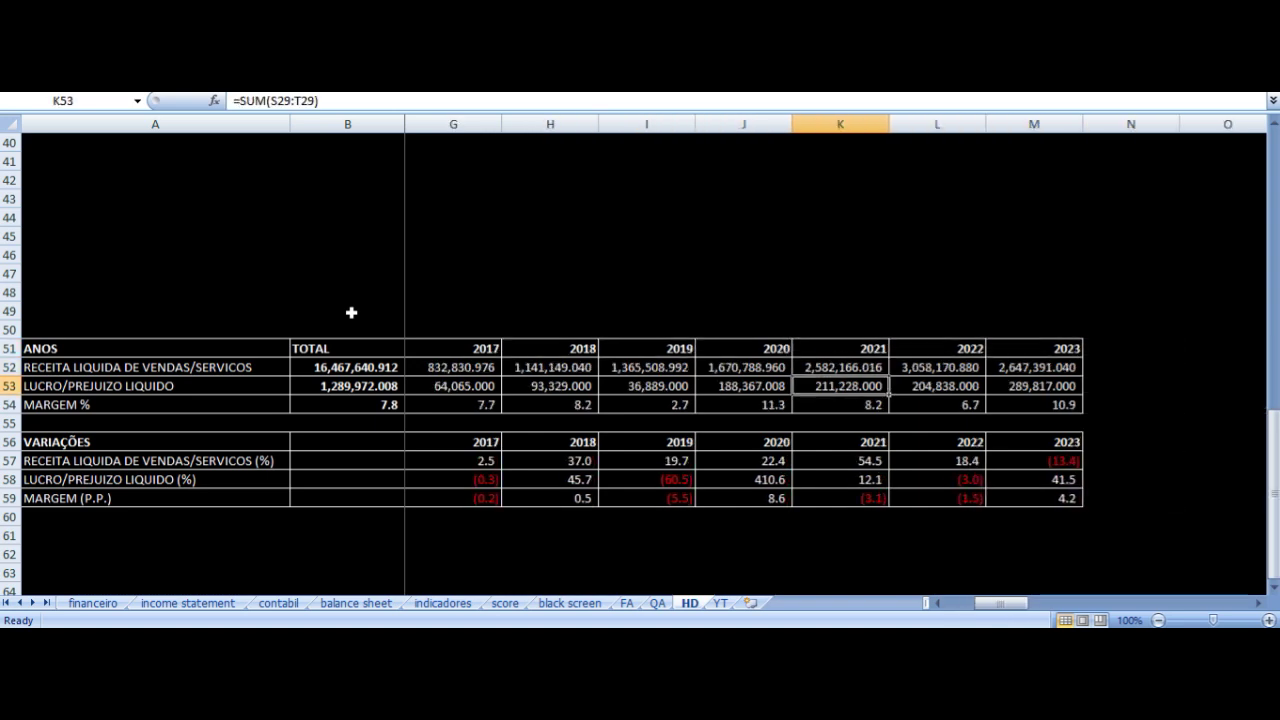
key("Left")
key("Left")
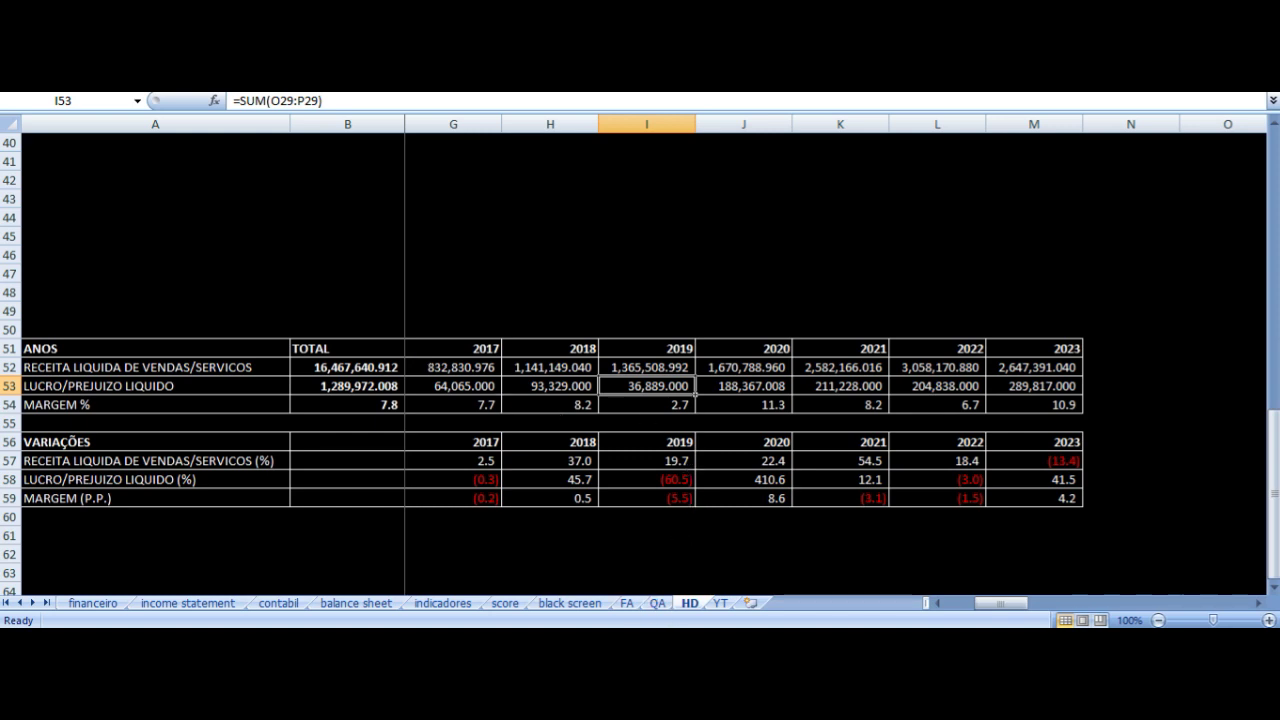
Check the FRAS3.SA price chart in the browser and return to the Excel workbook.
mouse_move(660, 625)
left_click(680, 545)
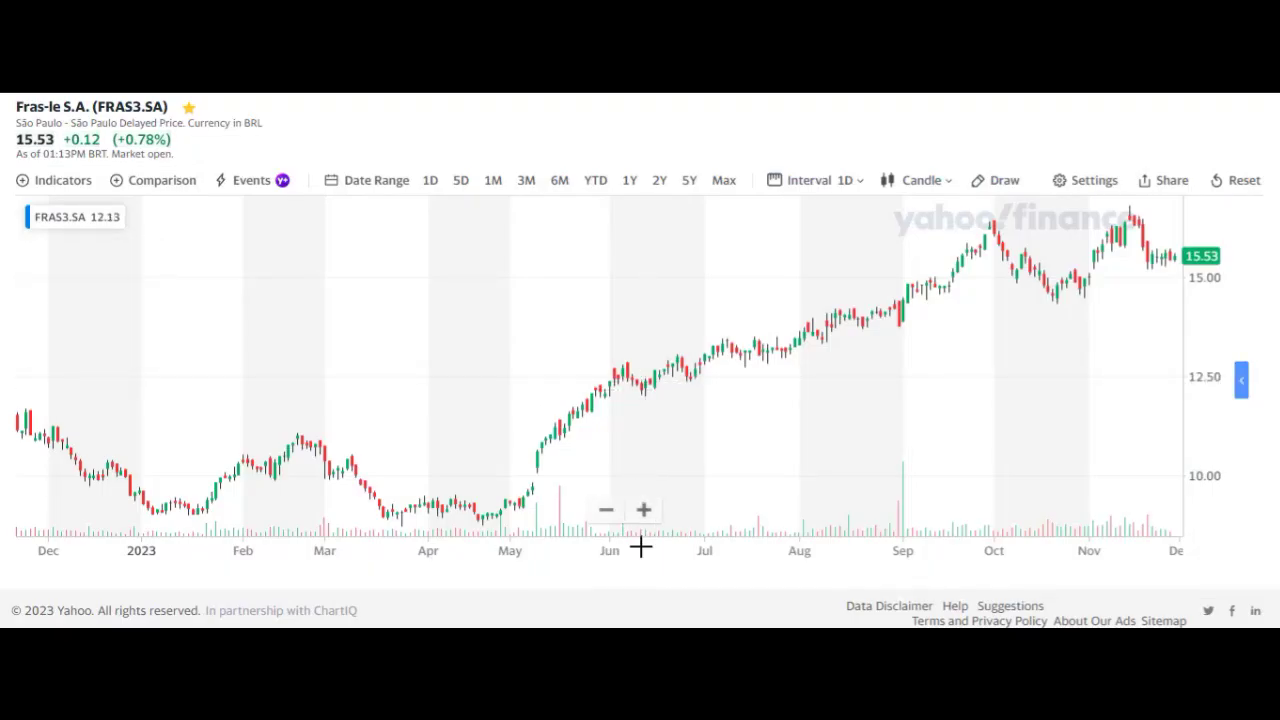
mouse_move(598, 625)
left_click(598, 562)
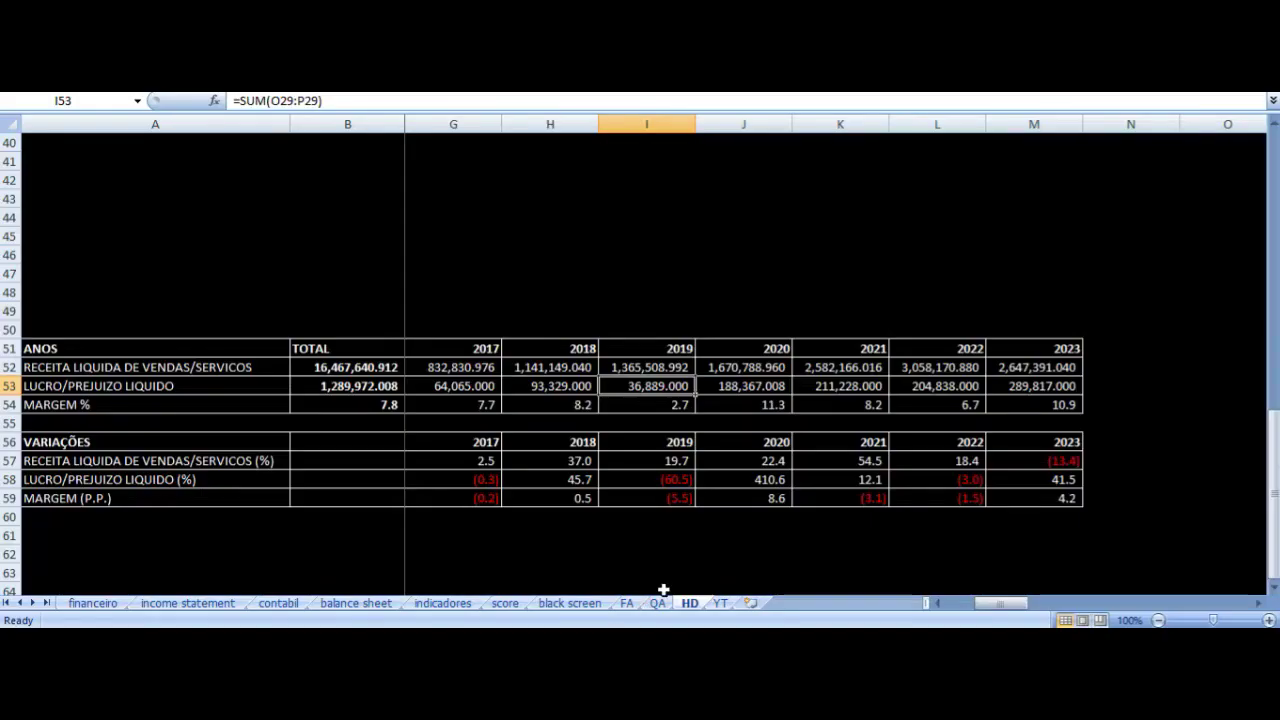
Open the YT sheet and bring up the FRAS summary of margins and results at its beginning.
left_click(720, 603)
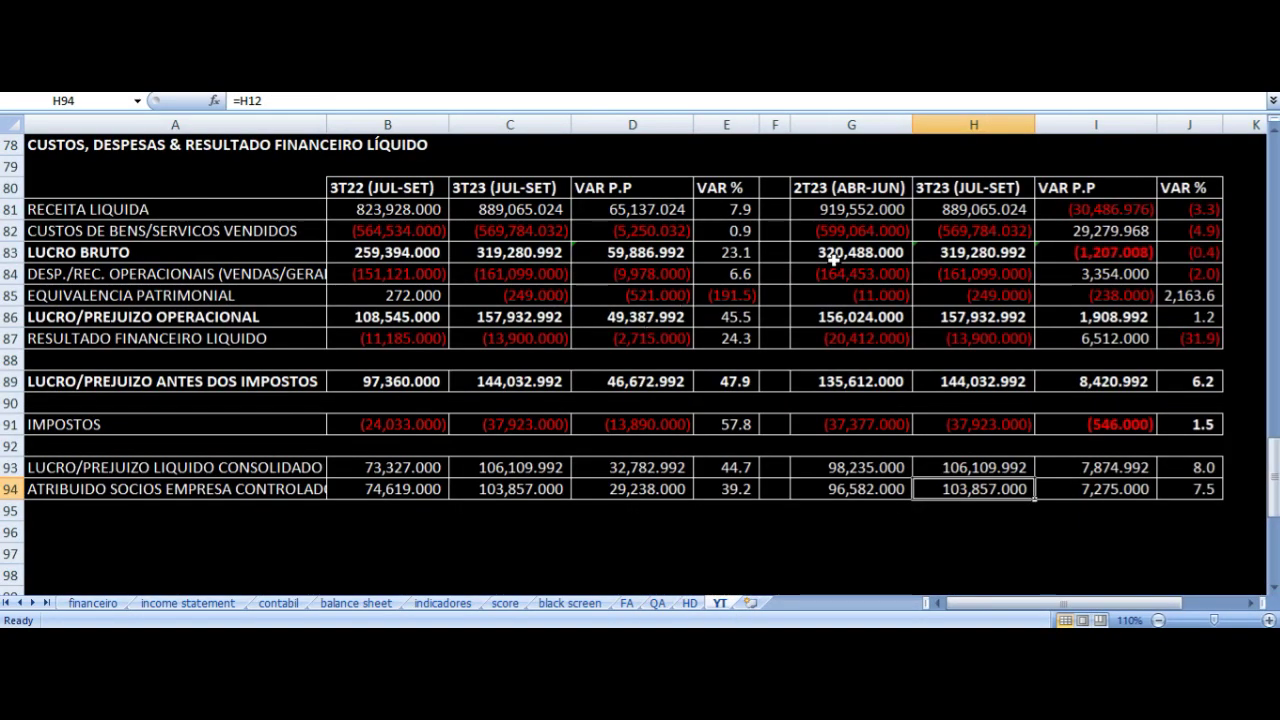
scroll(828, 342, "up", 17)
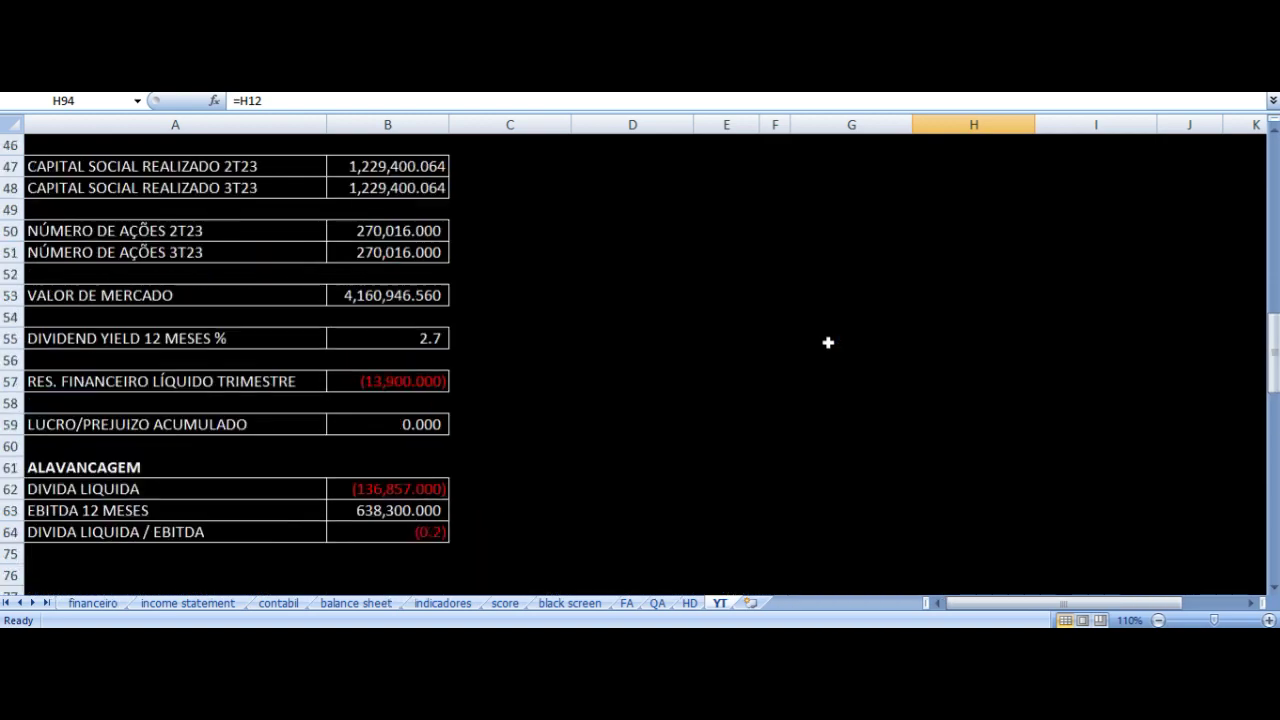
scroll(828, 342, "up", 9)
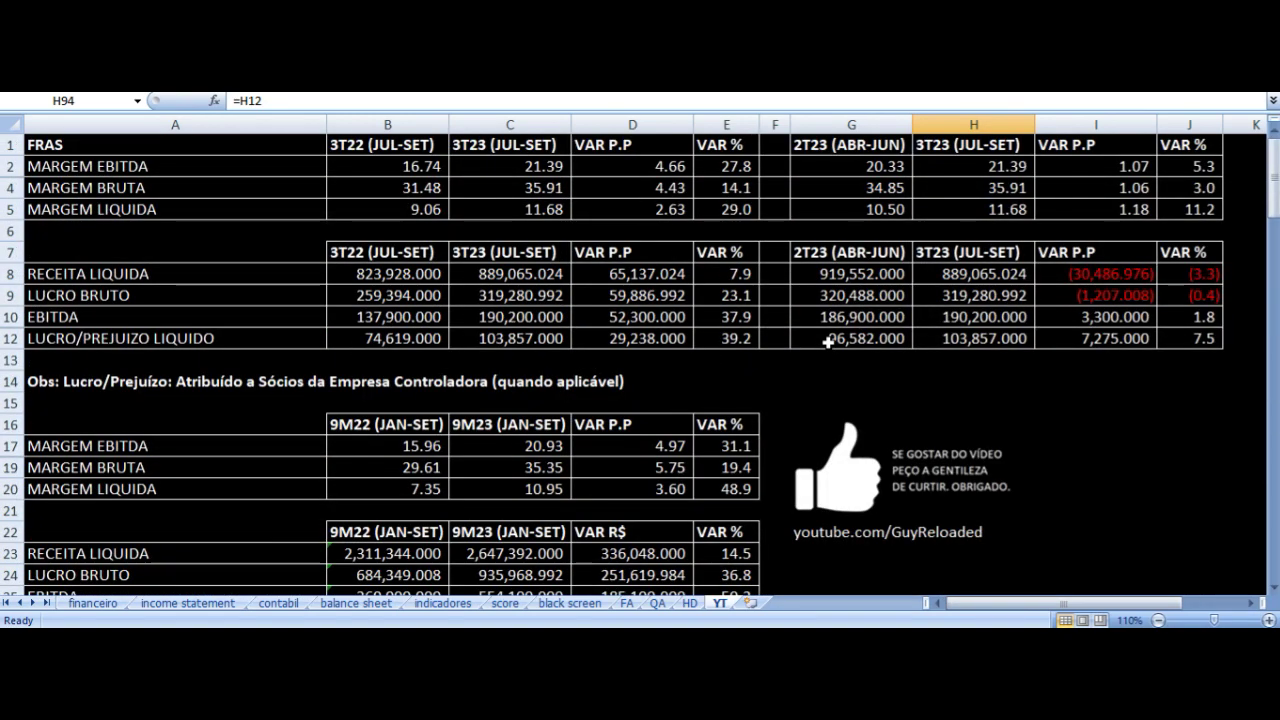